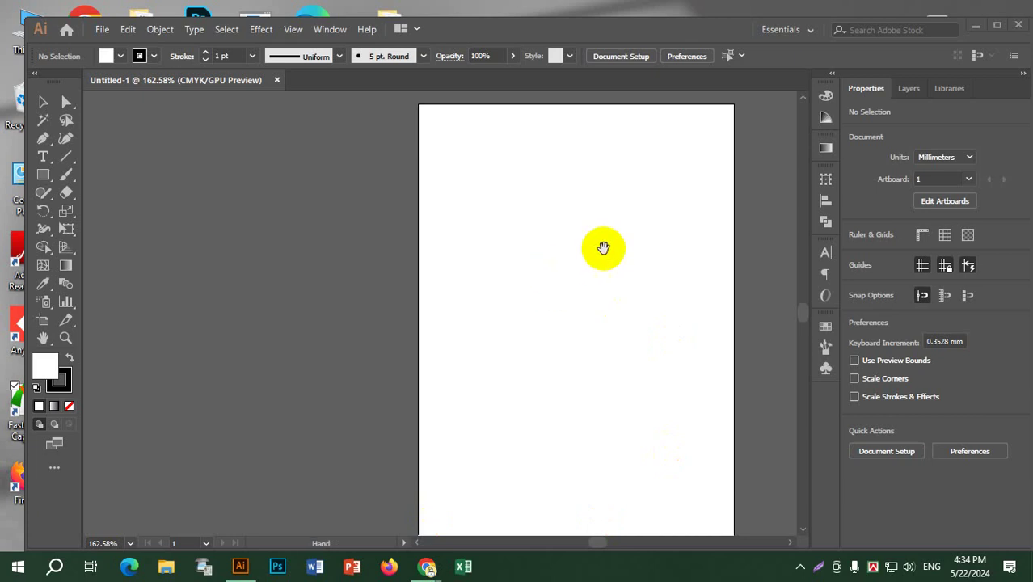
# Paste the green P logo reference image and place it on the canvas beside the artboard.
pyautogui.click(368, 246)
pyautogui.press('a')
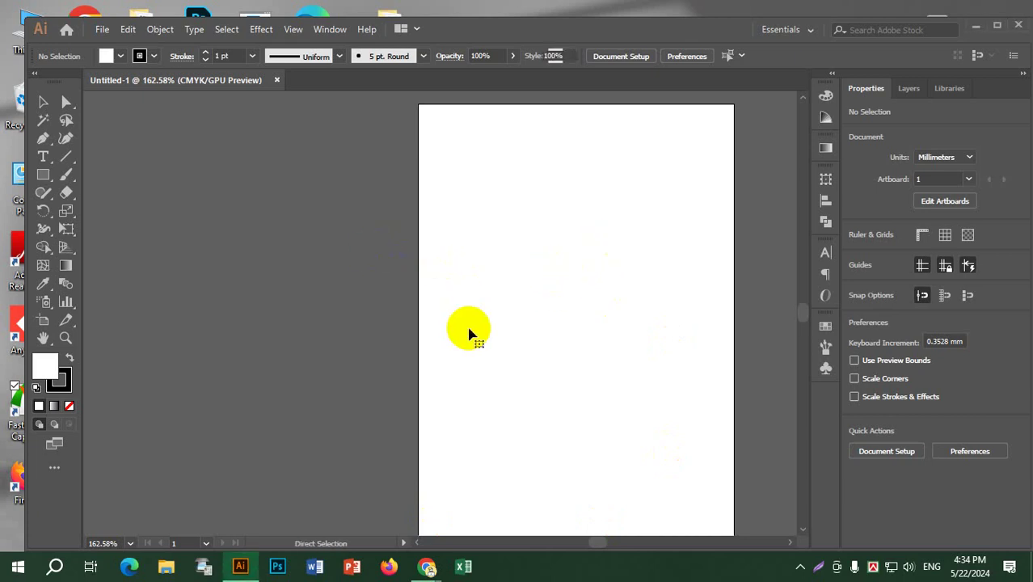
pyautogui.hotkey('ctrl', 'v')
pyautogui.press('v')
pyautogui.moveTo(469, 299); pyautogui.dragTo(215, 263)
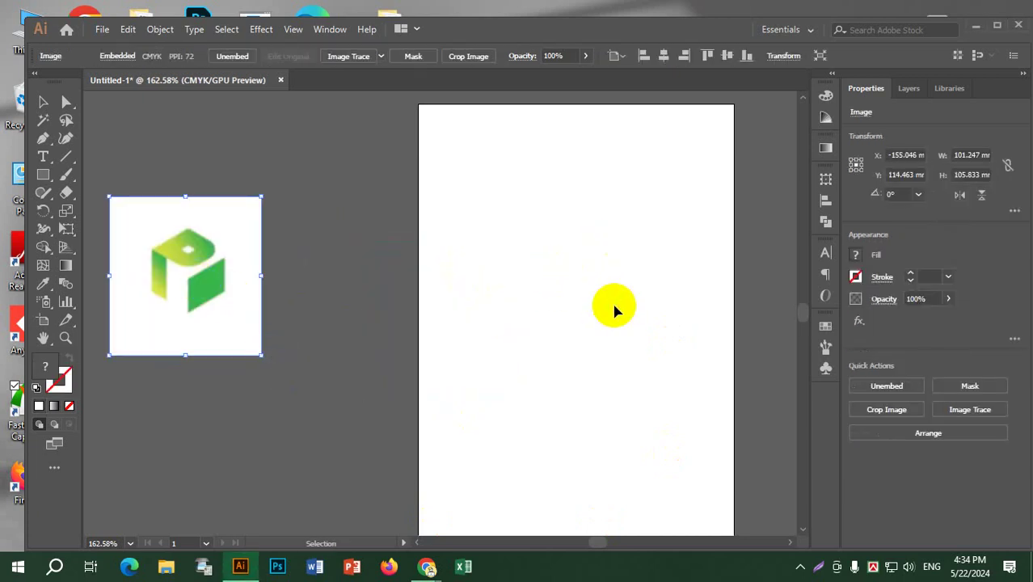
pyautogui.click(639, 275)
pyautogui.moveTo(641, 272); pyautogui.dragTo(606, 254)
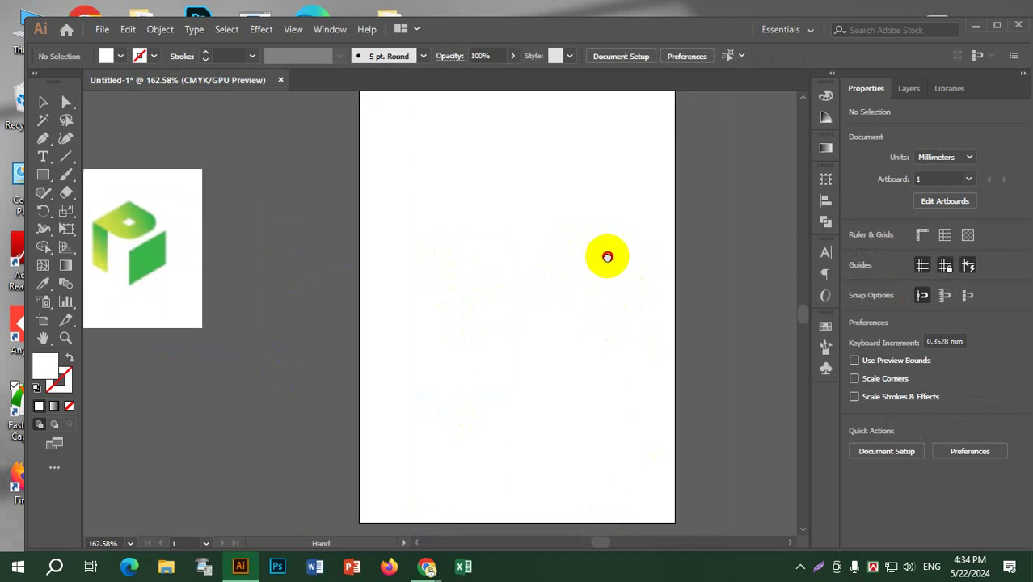
# Draw a square about 46 mm wide on the artboard and fill it with light green.
pyautogui.click(44, 181)
pyautogui.click(90, 171)
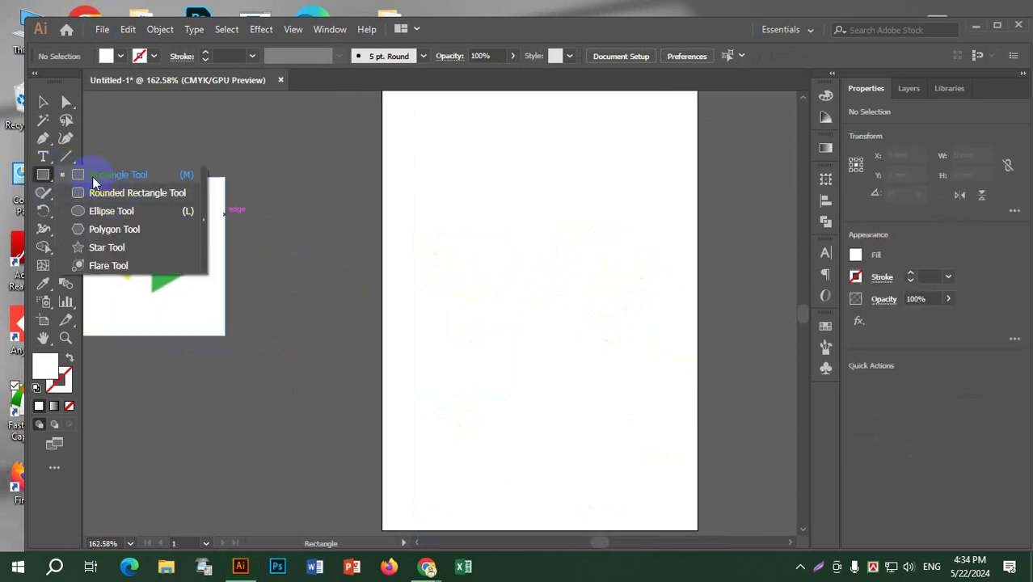
pyautogui.moveTo(549, 219); pyautogui.dragTo(620, 288)
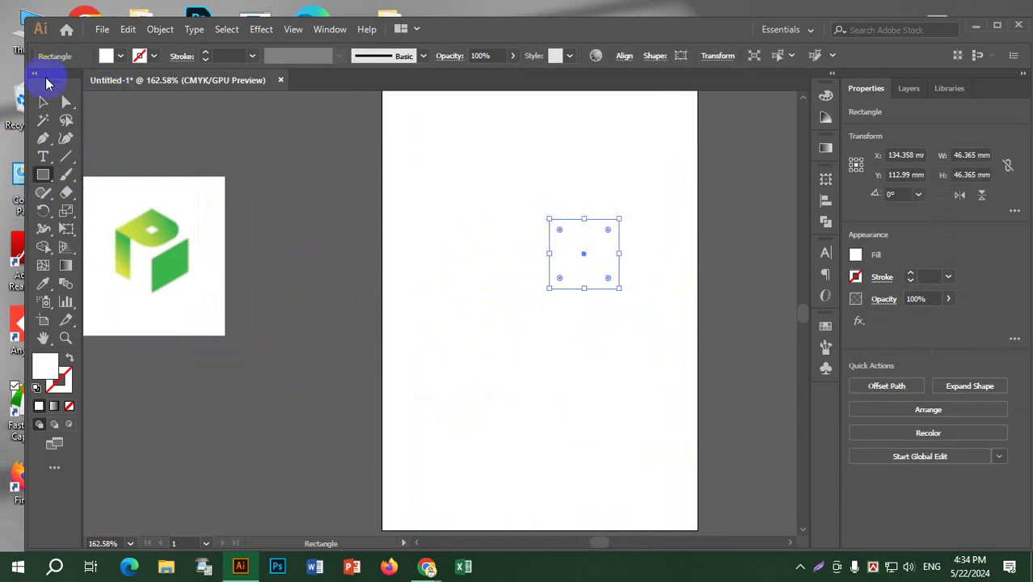
pyautogui.click(121, 56)
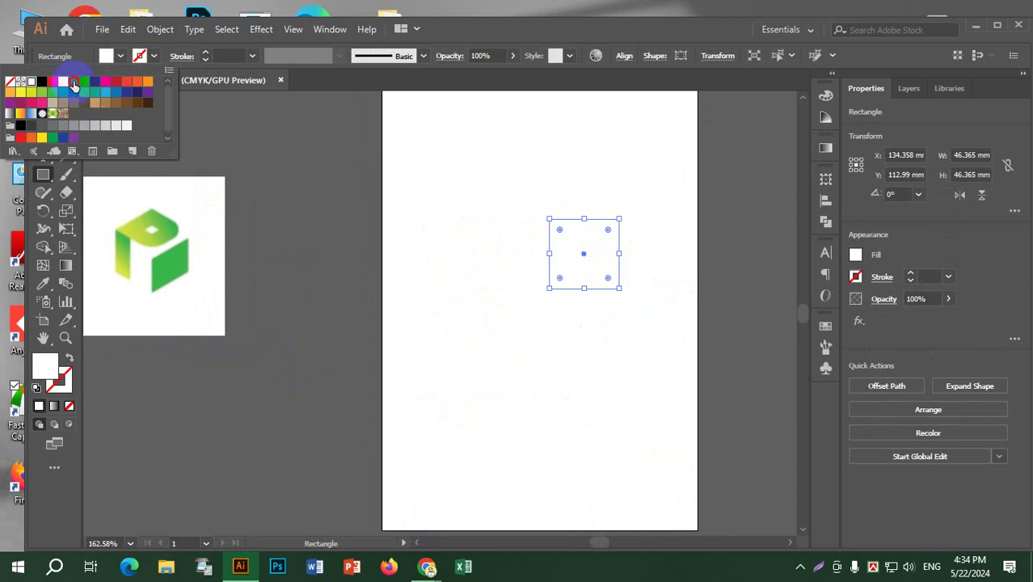
pyautogui.click(73, 82)
pyautogui.click(36, 94)
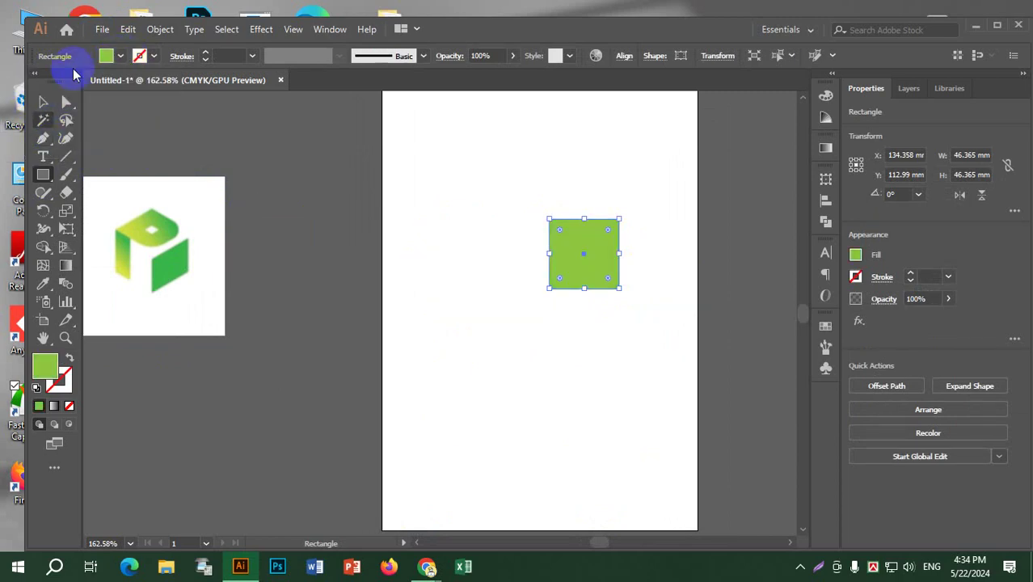
pyautogui.click(43, 102)
pyautogui.click(526, 288)
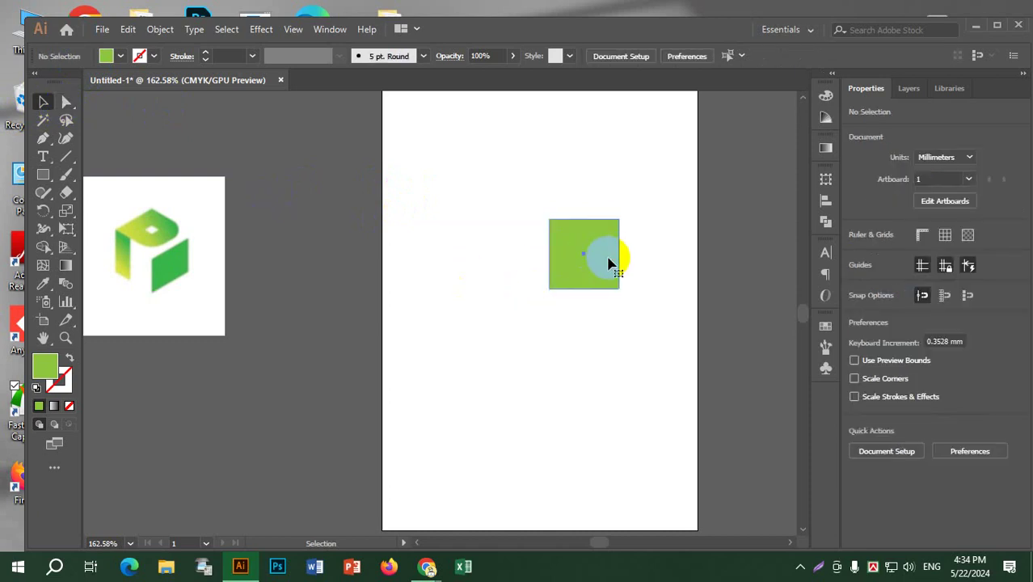
# Make a narrow copy of the green square, about 17 mm wide, and fill it with the yellow-orange gradient swatch.
pyautogui.moveTo(605, 260); pyautogui.dragTo(560, 235)
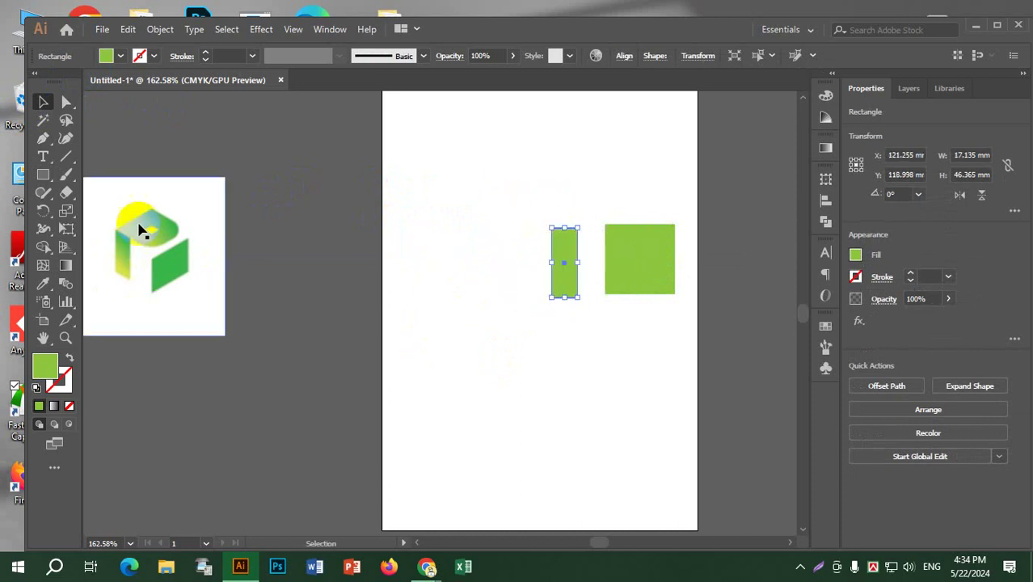
pyautogui.click(107, 56)
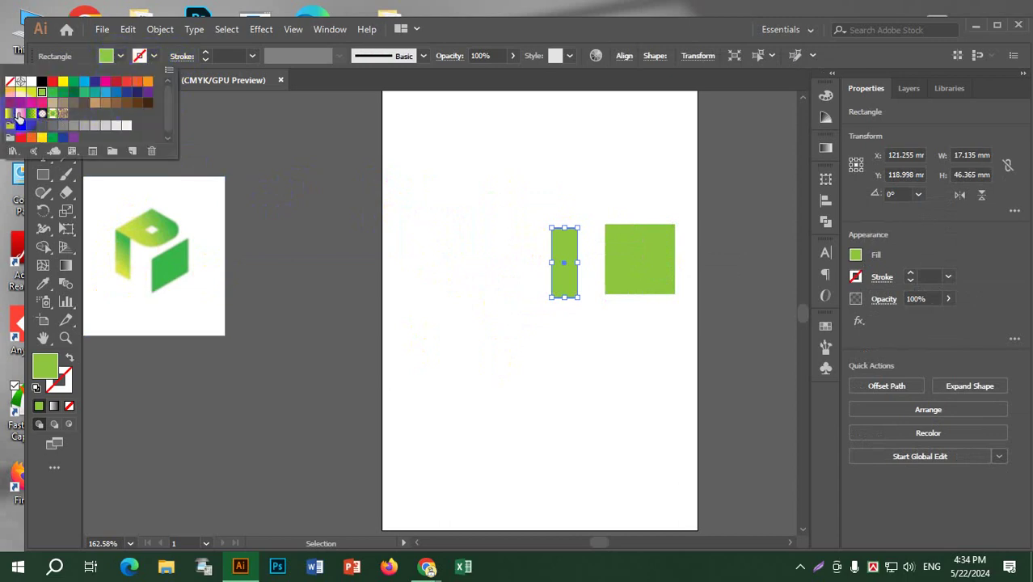
pyautogui.click(20, 114)
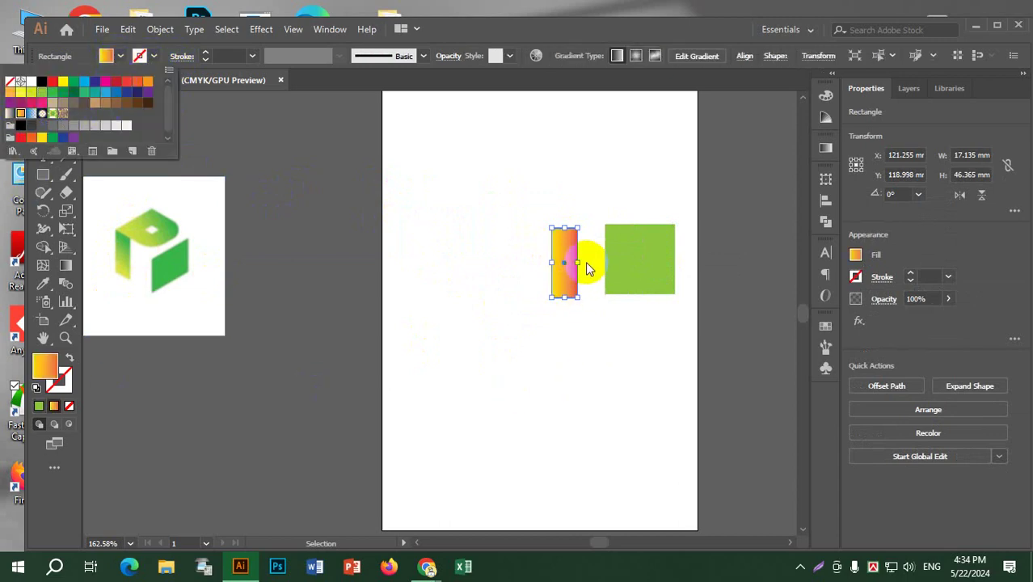
# Reduce the narrow rectangle's gradient to two color stops and set the end stop to light green.
pyautogui.click(66, 267)
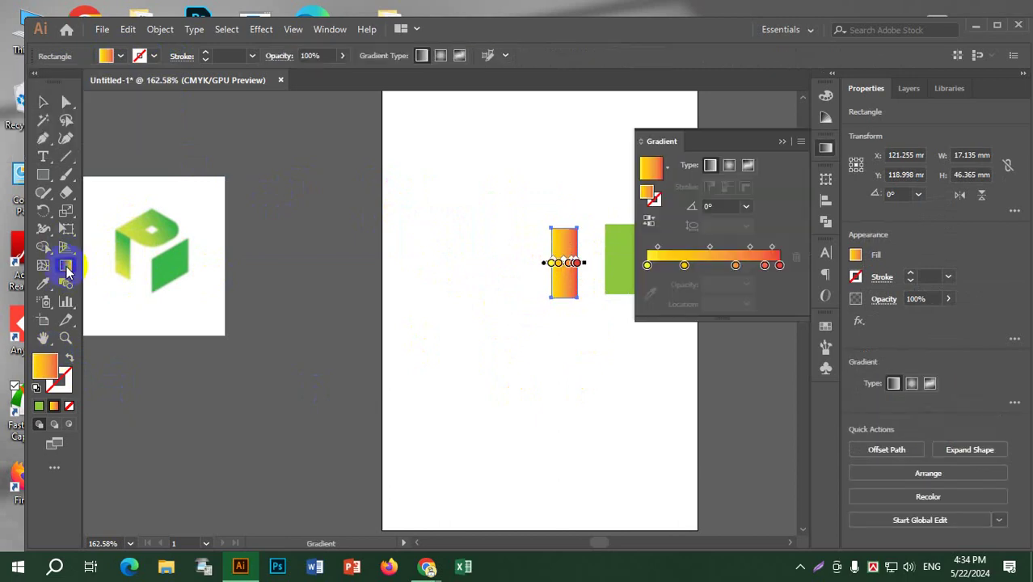
pyautogui.moveTo(708, 135); pyautogui.dragTo(766, 133)
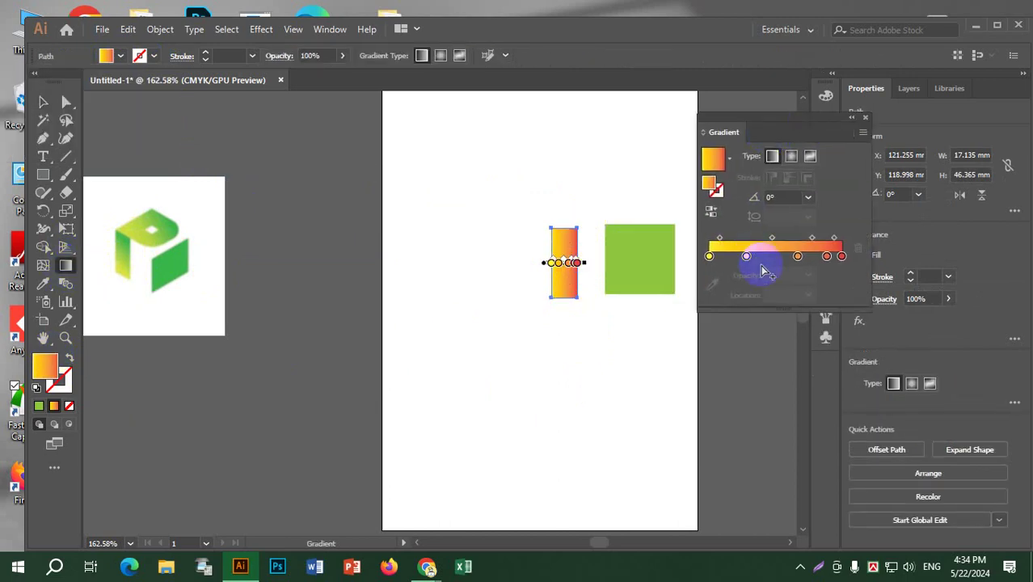
pyautogui.moveTo(840, 256)
pyautogui.mouseDown()
pyautogui.moveTo(800, 270)
pyautogui.moveTo(738, 266)
pyautogui.moveTo(855, 260)
pyautogui.mouseUp()
pyautogui.click(841, 257)
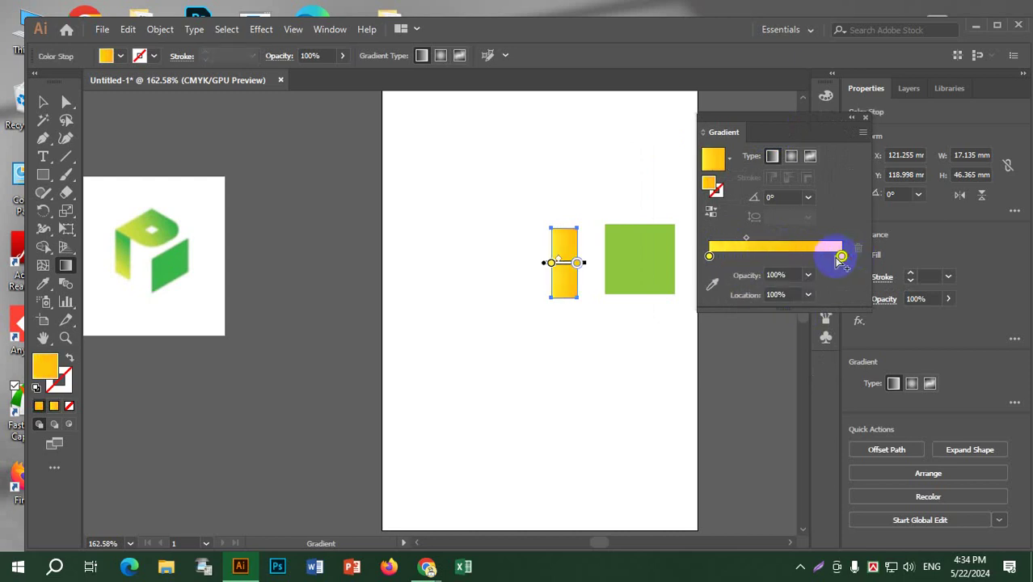
pyautogui.doubleClick(841, 257)
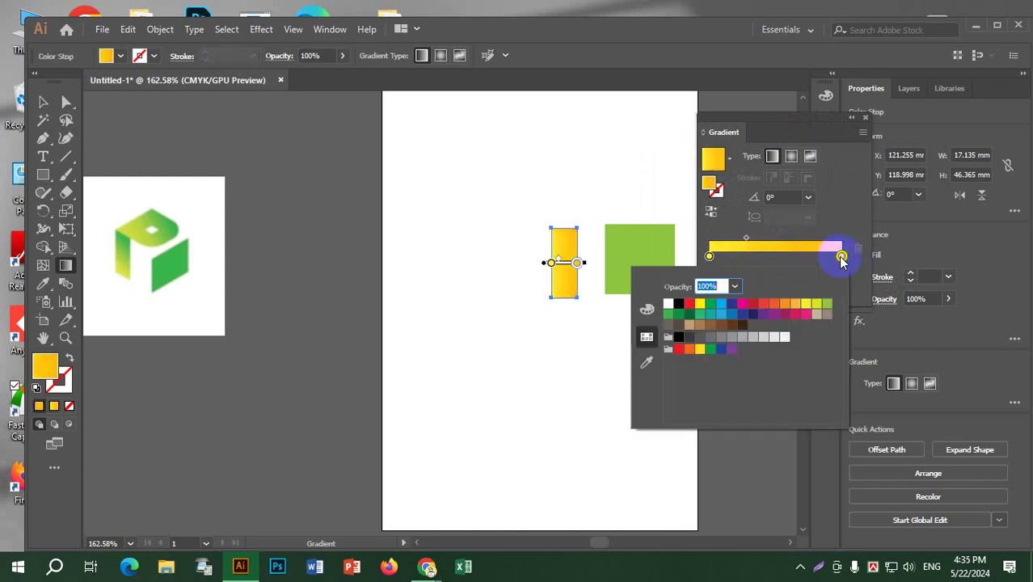
pyautogui.click(826, 306)
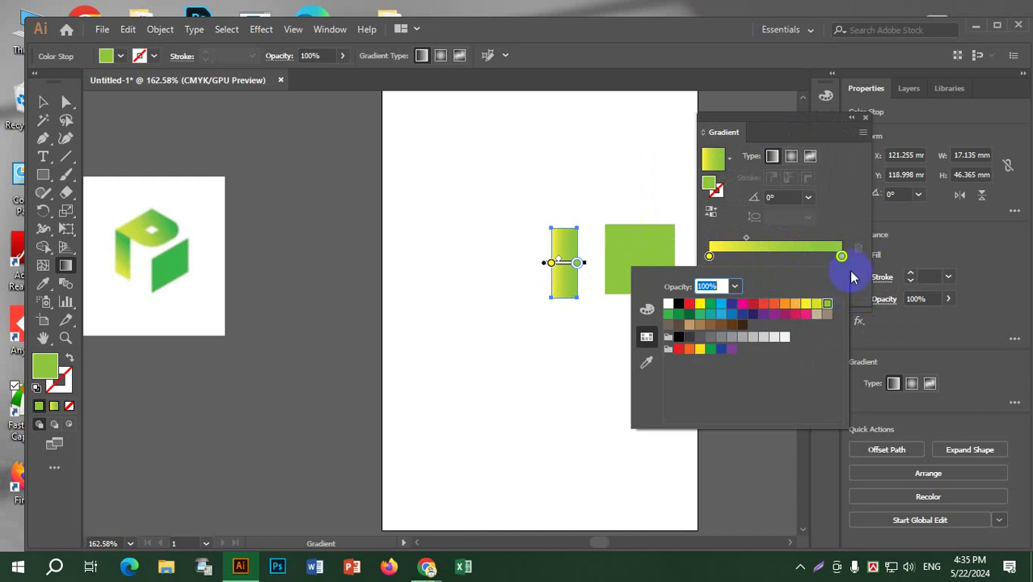
pyautogui.click(845, 233)
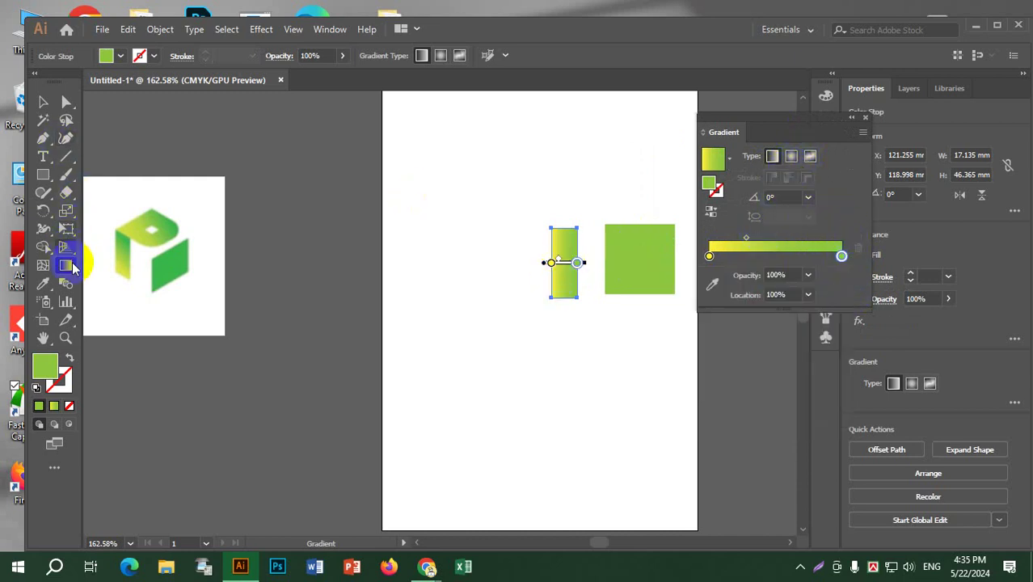
# Run the gradient vertically through the narrow rectangle and reverse it so green is at the top and yellow at the bottom.
pyautogui.moveTo(560, 228); pyautogui.dragTo(562, 302)
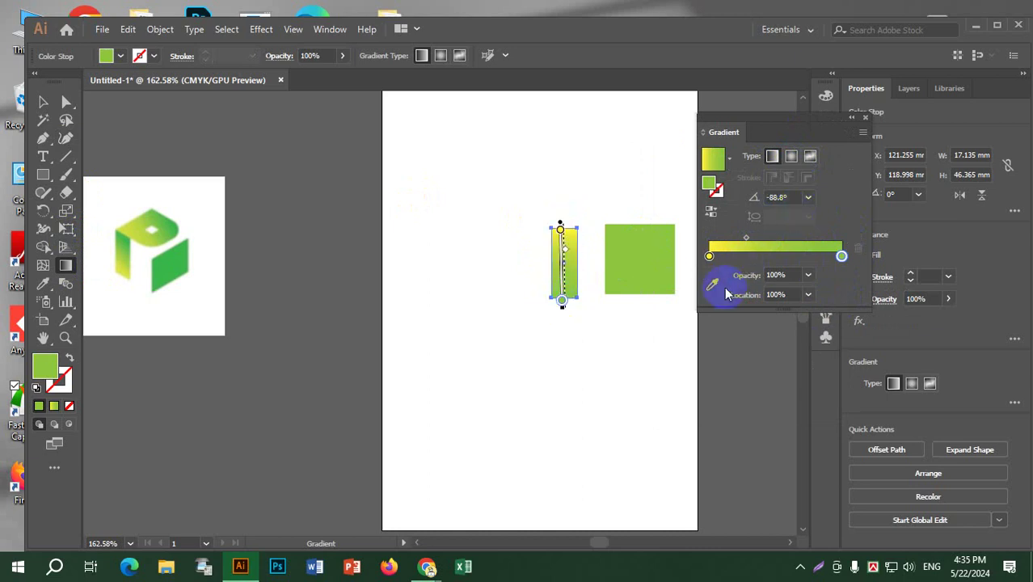
pyautogui.click(713, 214)
pyautogui.click(711, 216)
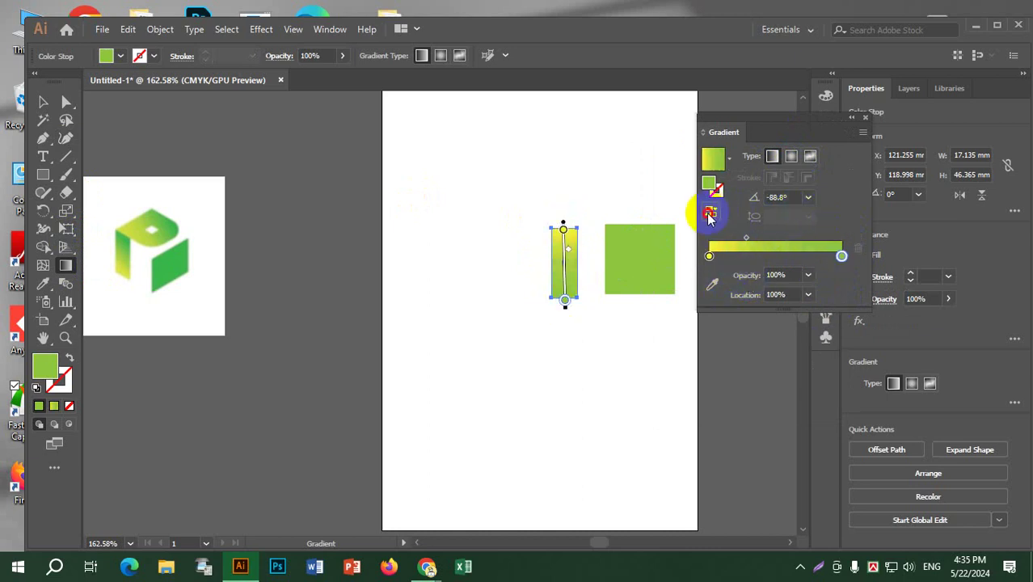
pyautogui.click(709, 217)
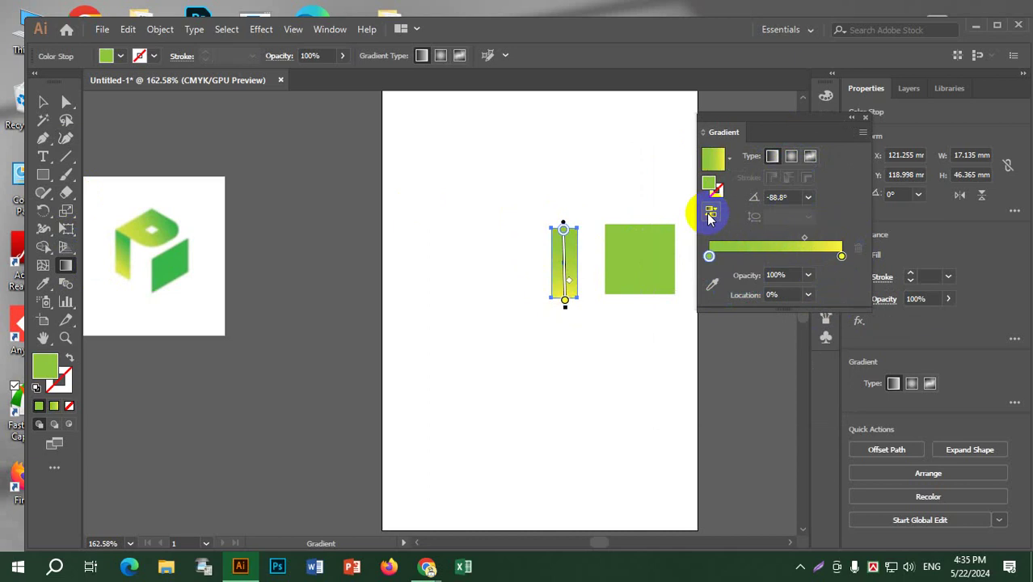
# Duplicate the green square and place the copy above and to the left of the two existing shapes.
pyautogui.click(44, 102)
pyautogui.click(635, 281)
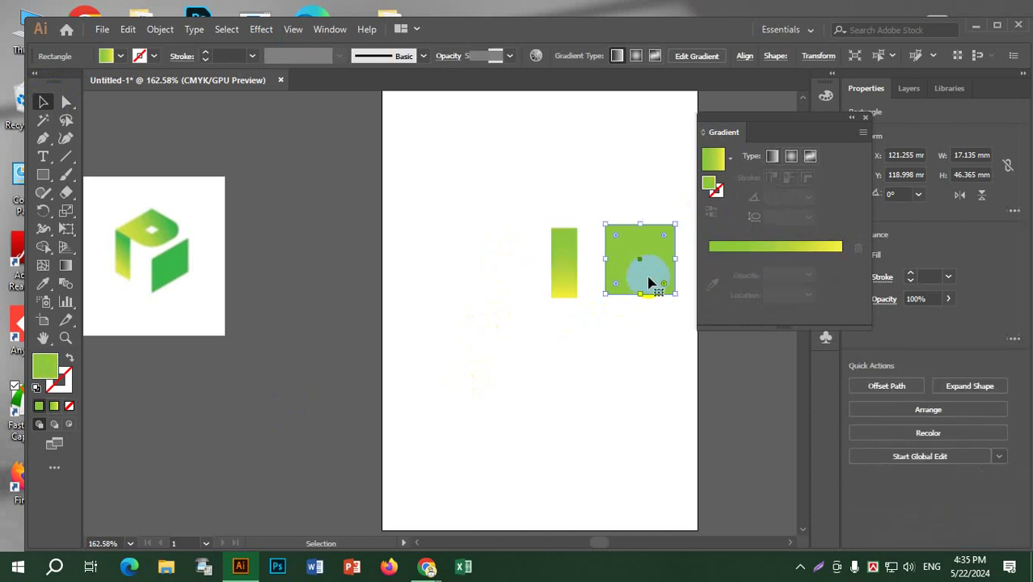
pyautogui.moveTo(647, 279); pyautogui.dragTo(527, 174)
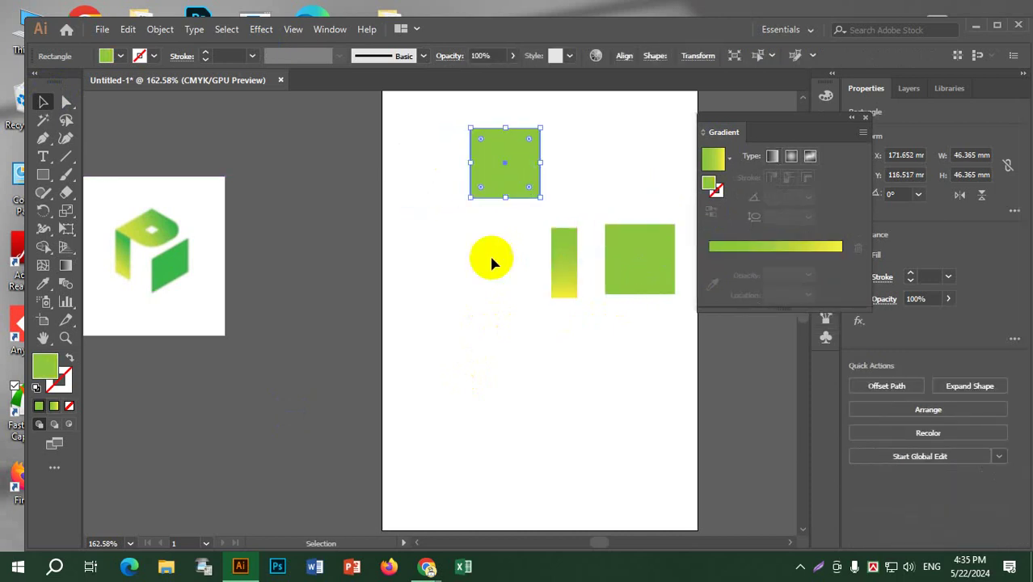
# Round the two right corners of the copied square to 23.18 mm, forming a D shape.
pyautogui.click(66, 102)
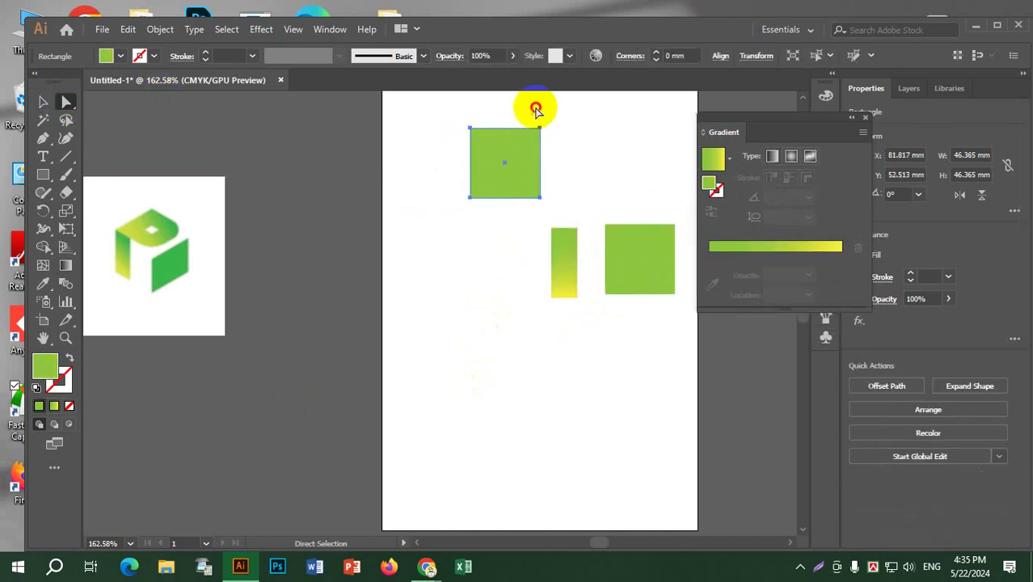
pyautogui.moveTo(526, 103); pyautogui.dragTo(562, 217)
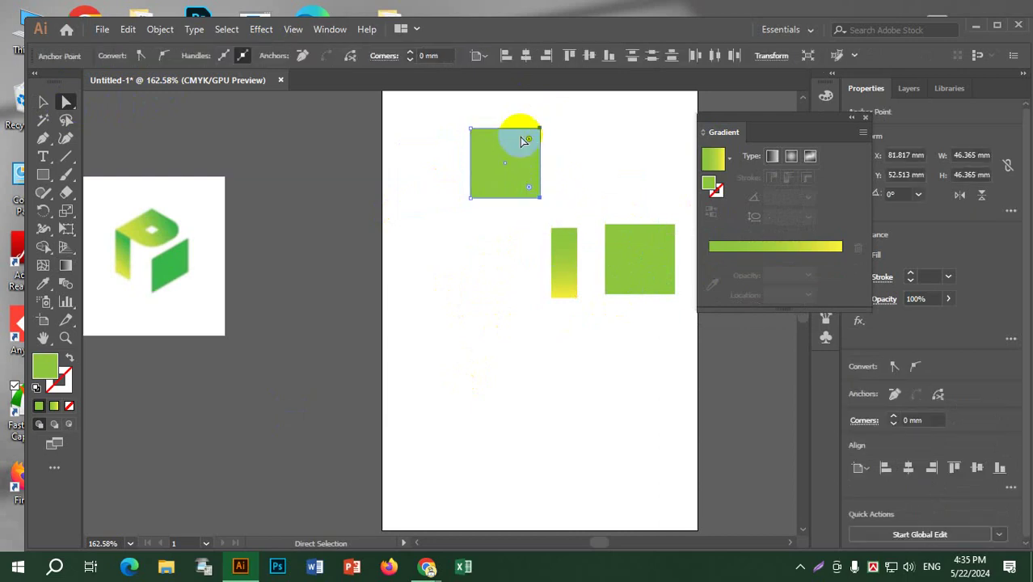
pyautogui.moveTo(527, 141); pyautogui.dragTo(406, 162)
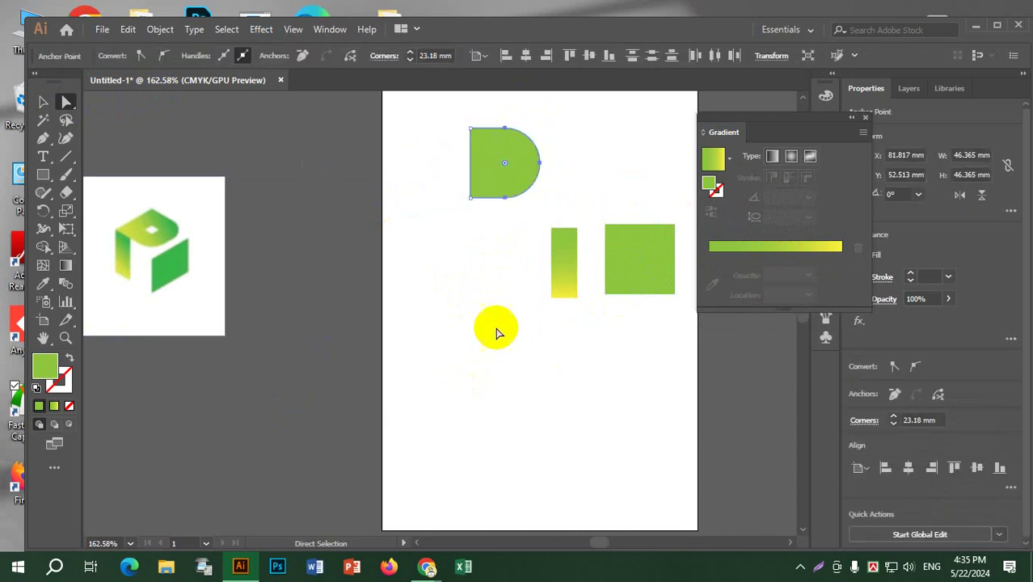
pyautogui.click(466, 314)
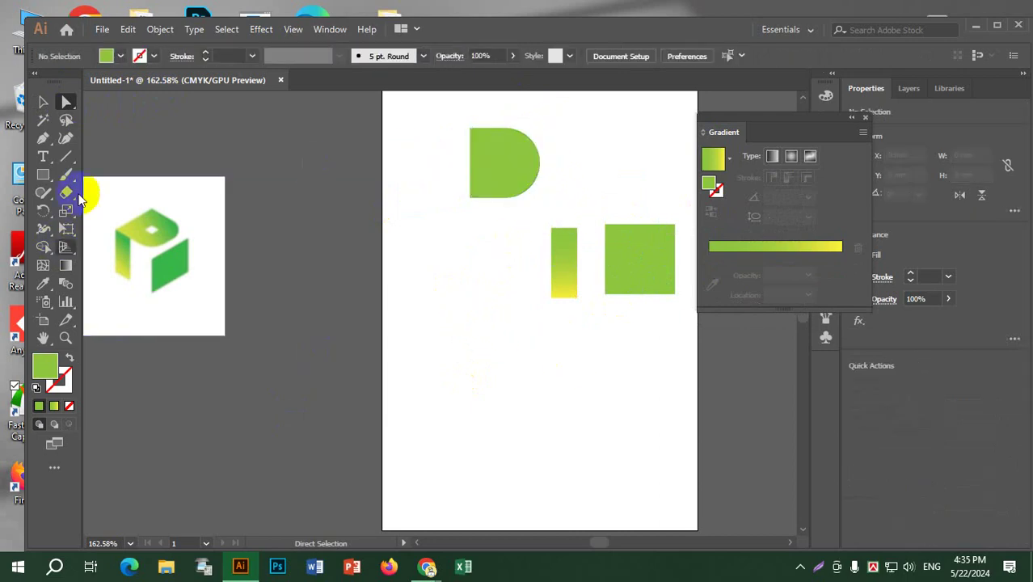
# Draw a rectangle about 14 by 19 mm inside the D shape and fill it with white.
pyautogui.click(43, 174)
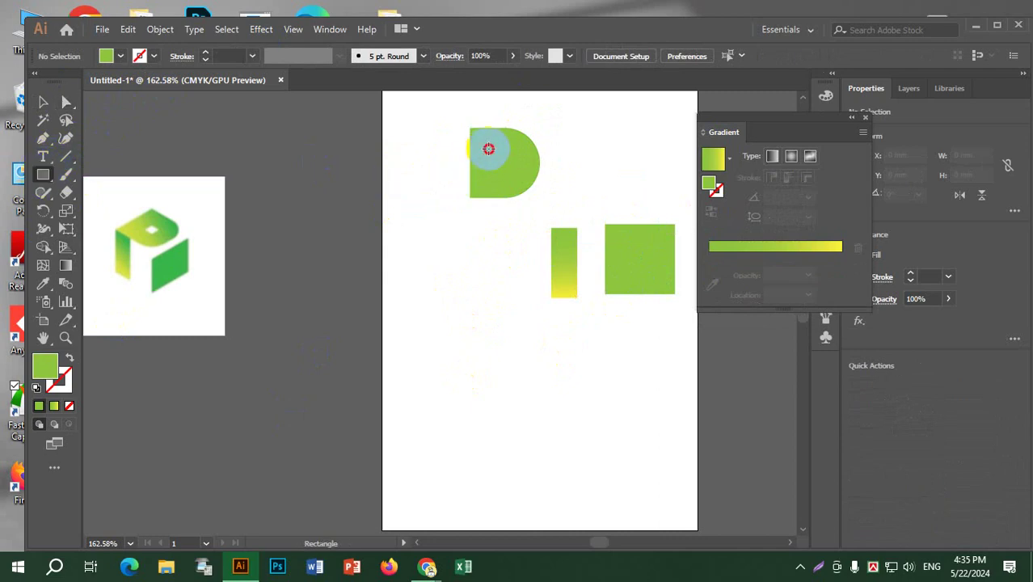
pyautogui.moveTo(488, 149); pyautogui.dragTo(510, 177)
pyautogui.click(120, 56)
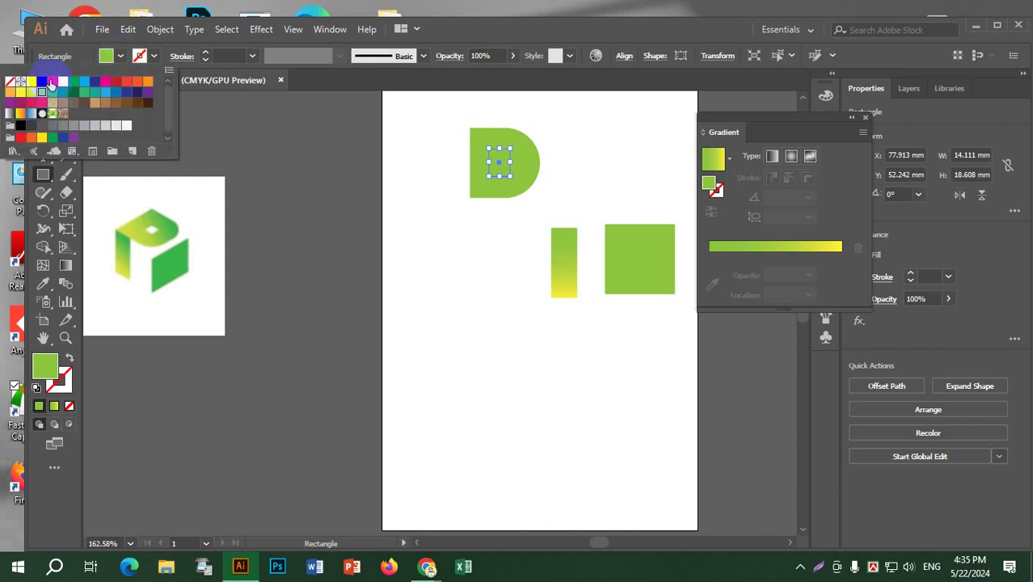
pyautogui.click(28, 91)
pyautogui.click(120, 59)
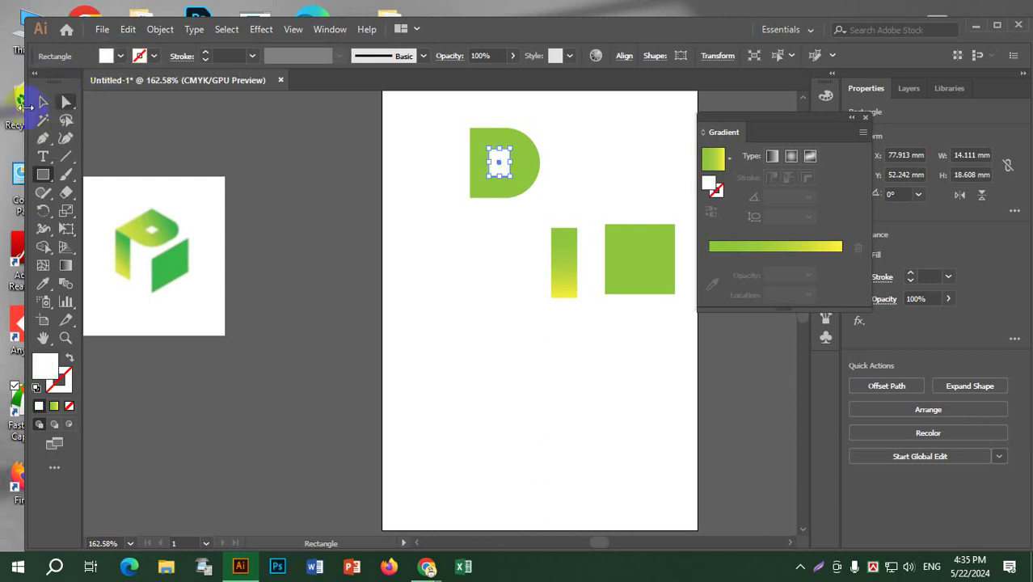
# Shift the white rectangle slightly right to position it in the middle of the D shape.
pyautogui.click(41, 103)
pyautogui.scroll(3, 514, 166)
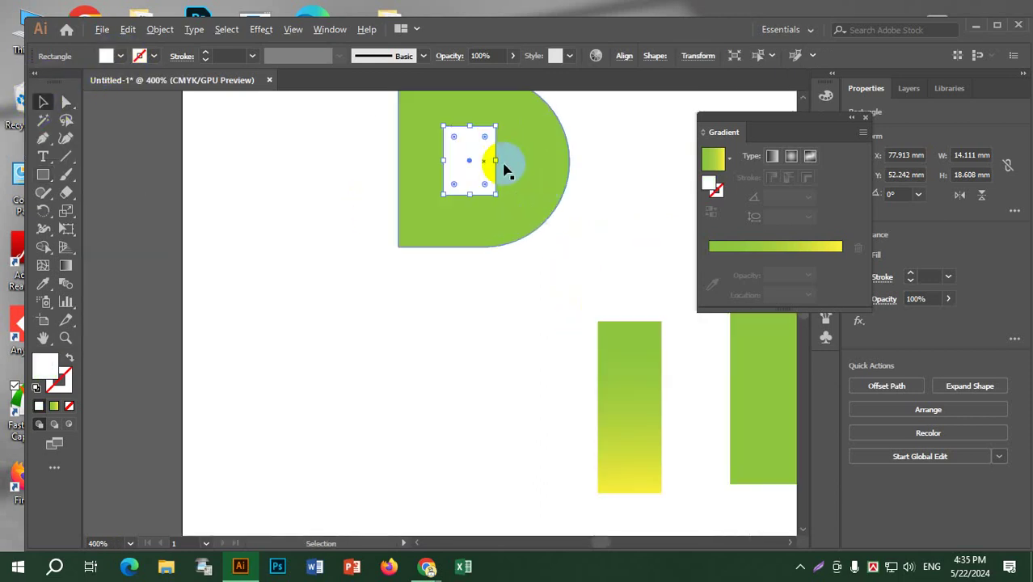
pyautogui.moveTo(477, 145); pyautogui.dragTo(484, 148)
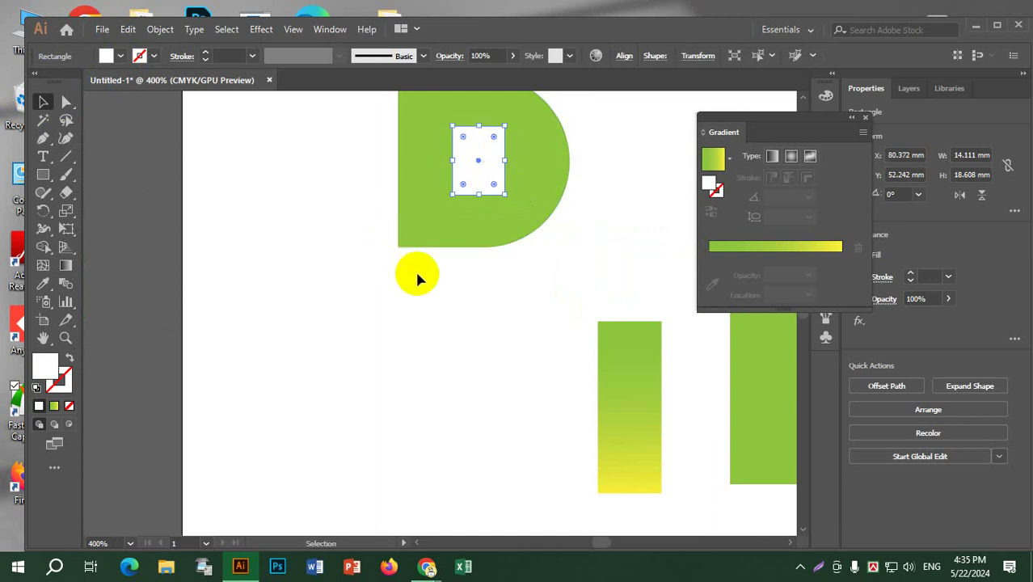
pyautogui.click(393, 316)
# Cut the white rectangle out of the D shape with Shape Builder and move the D above the other two green shapes.
pyautogui.scroll(-3, 492, 279)
pyautogui.moveTo(420, 145); pyautogui.dragTo(543, 270)
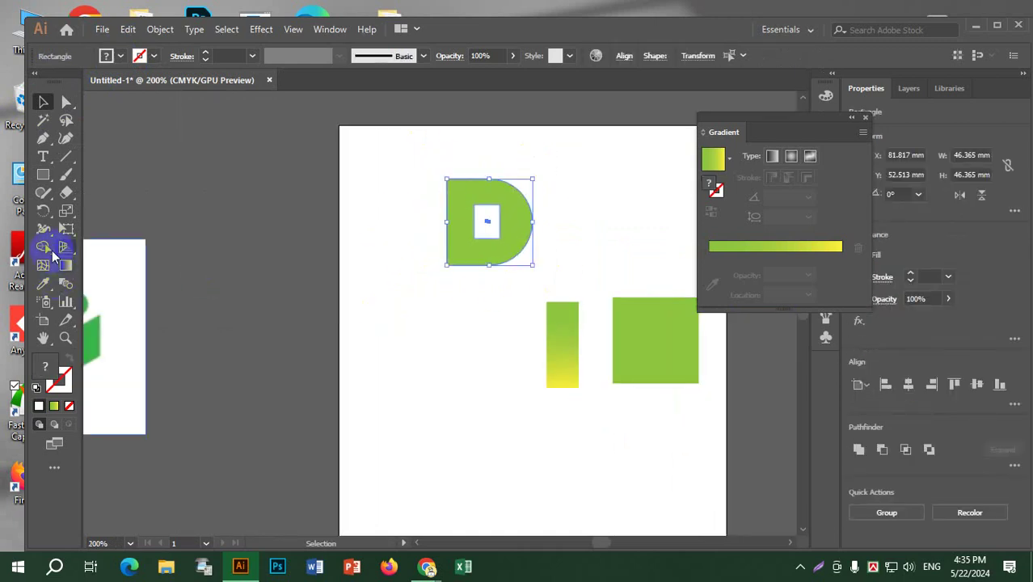
pyautogui.click(43, 247)
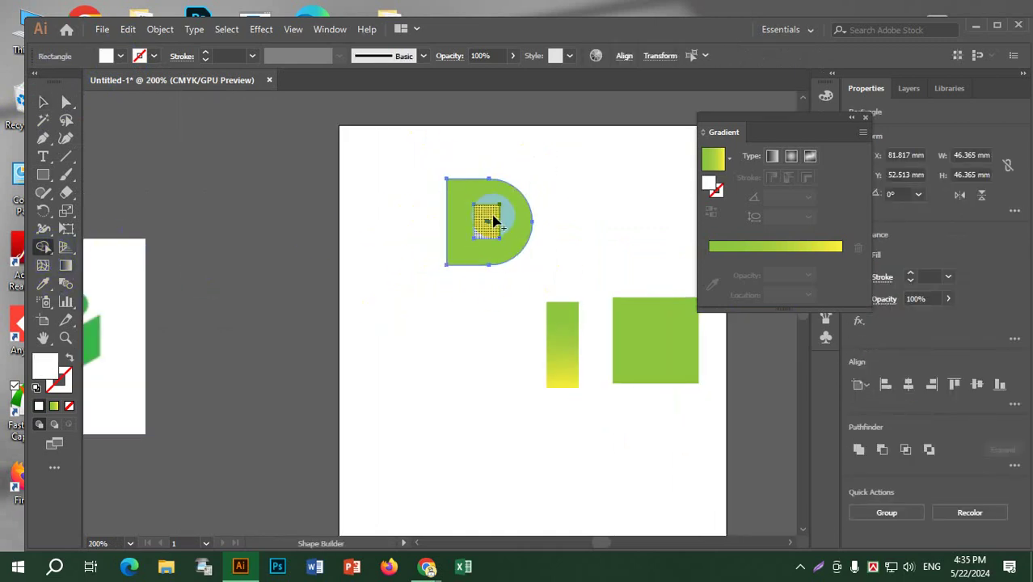
pyautogui.keyDown('alt'); pyautogui.click(478, 230); pyautogui.keyUp('alt')
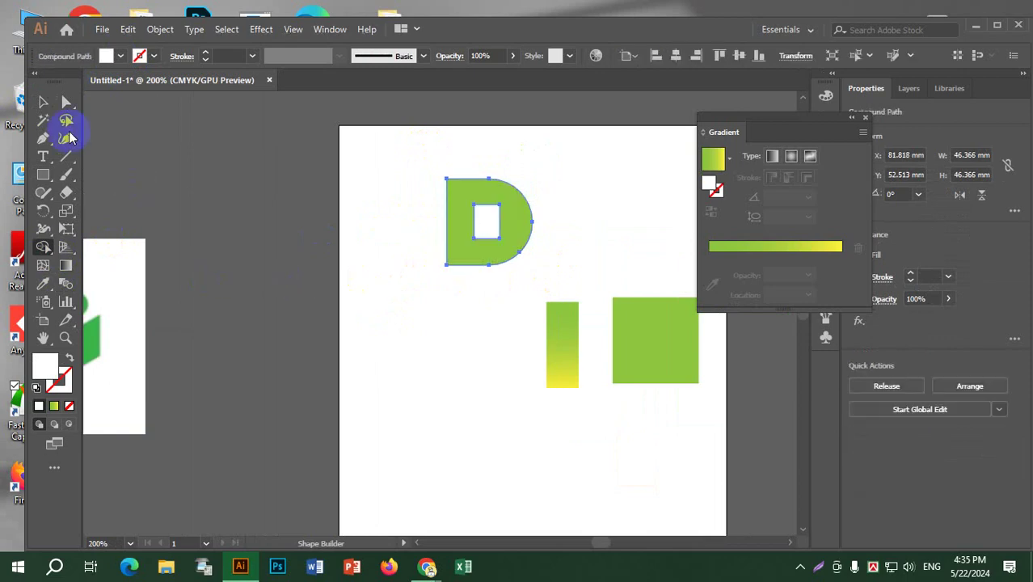
pyautogui.click(43, 102)
pyautogui.click(427, 362)
pyautogui.moveTo(467, 249); pyautogui.dragTo(595, 249)
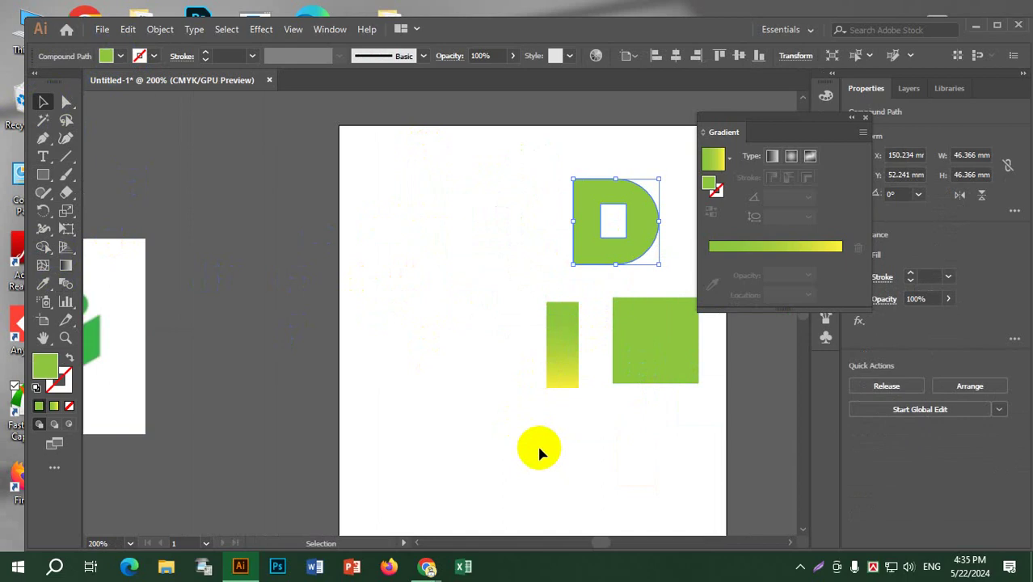
# Move the three green shapes off the artboard into the empty area on its right side.
pyautogui.scroll(-2, 460, 396)
pyautogui.moveTo(473, 272); pyautogui.dragTo(707, 424)
pyautogui.click(675, 483)
pyautogui.scroll(1, 649, 496)
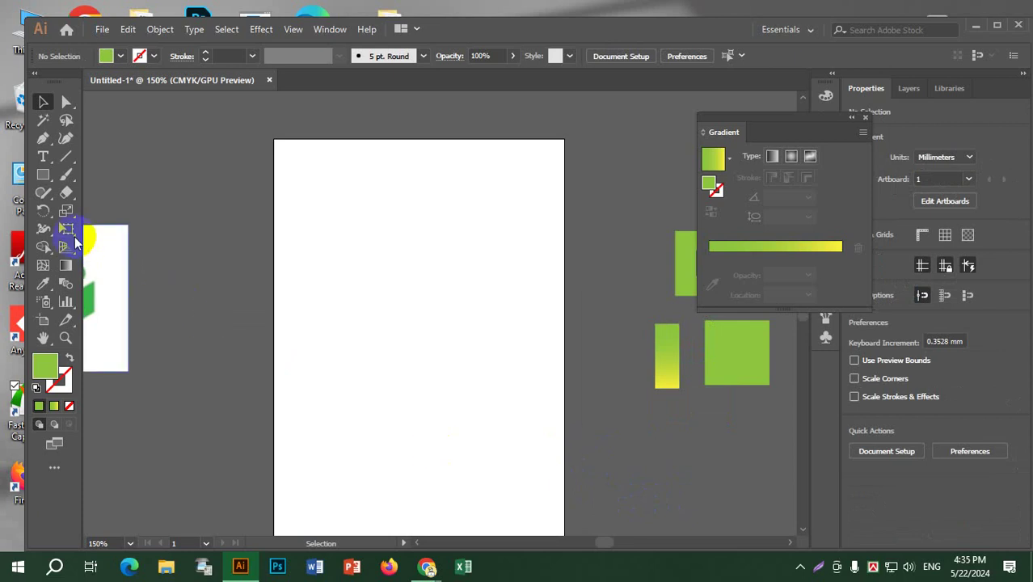
# Show the two-point perspective grid, reduce its vertical extent, and lower its ground point to near the artboard's bottom edge.
pyautogui.click(66, 250)
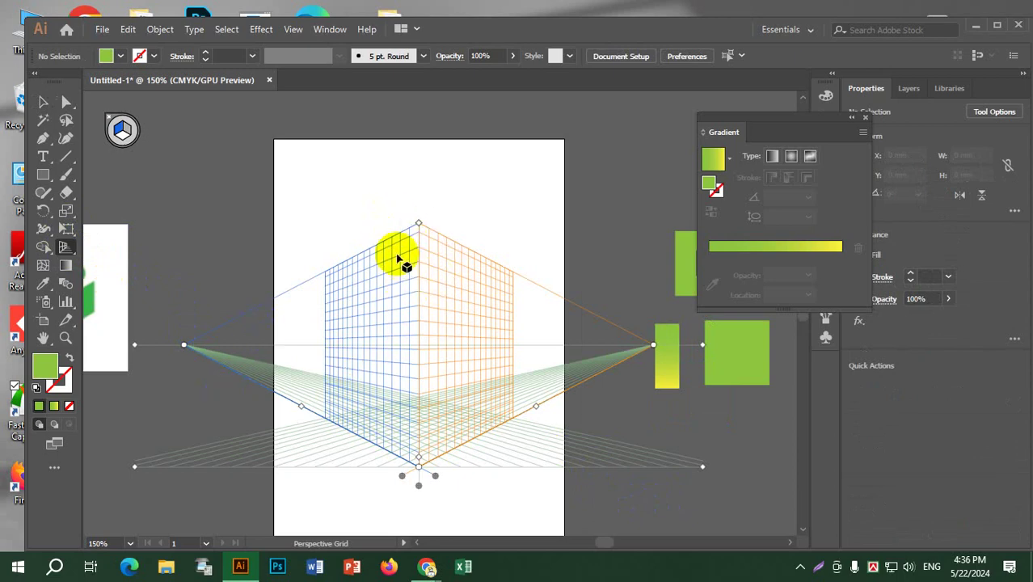
pyautogui.moveTo(182, 233); pyautogui.dragTo(367, 218)
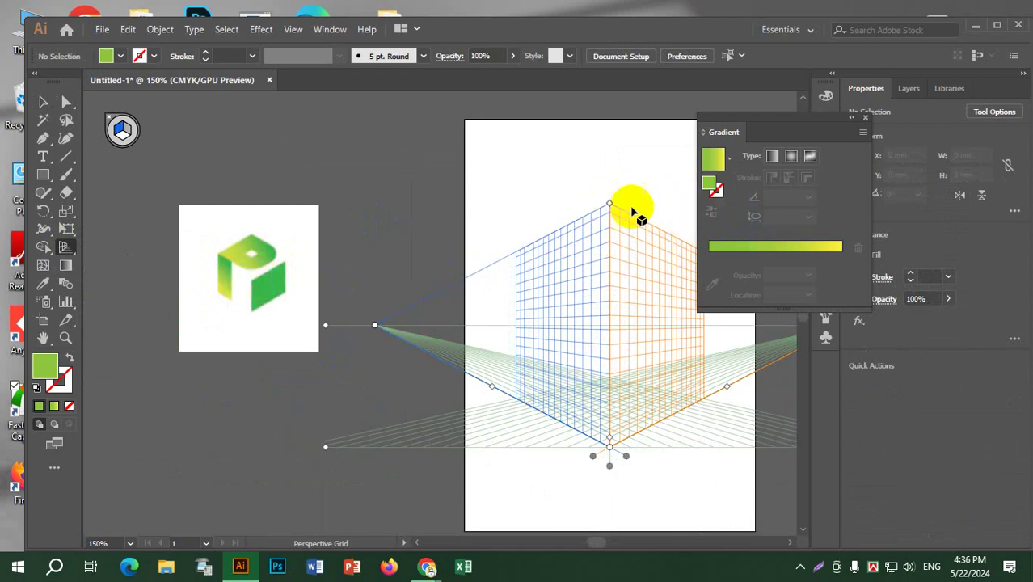
pyautogui.moveTo(611, 204); pyautogui.dragTo(609, 423)
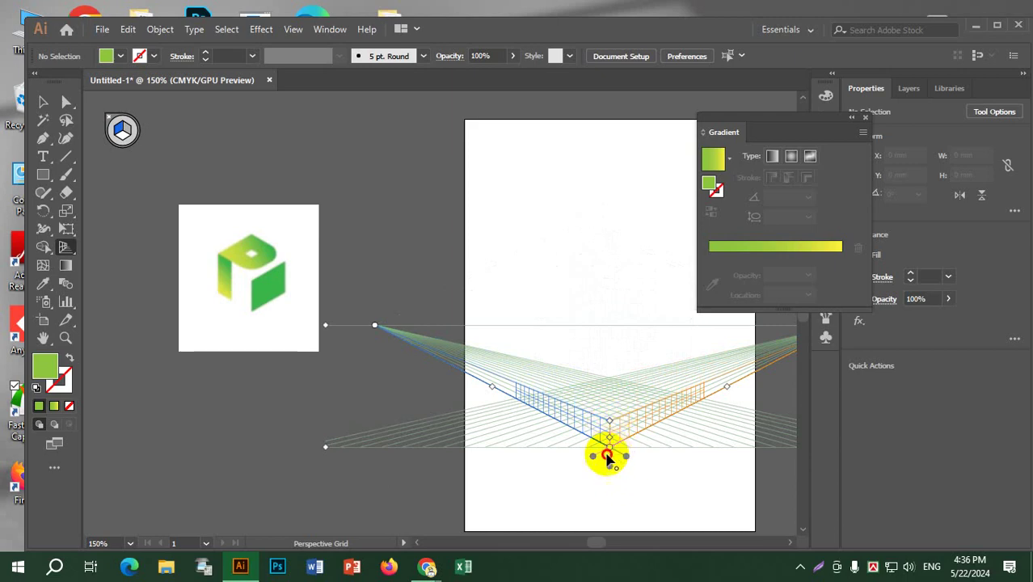
pyautogui.moveTo(606, 456); pyautogui.dragTo(608, 509)
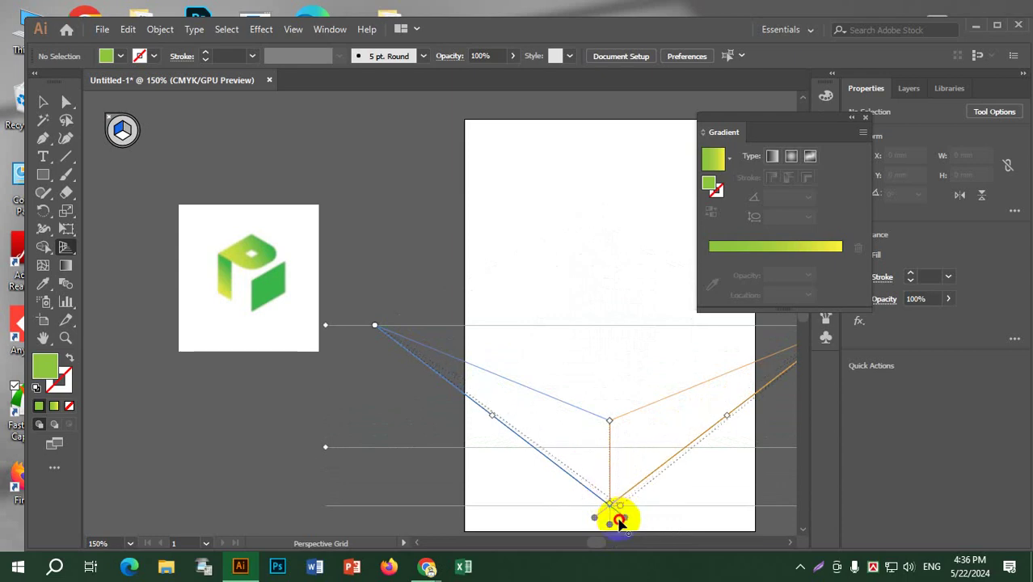
pyautogui.moveTo(609, 516); pyautogui.dragTo(608, 512)
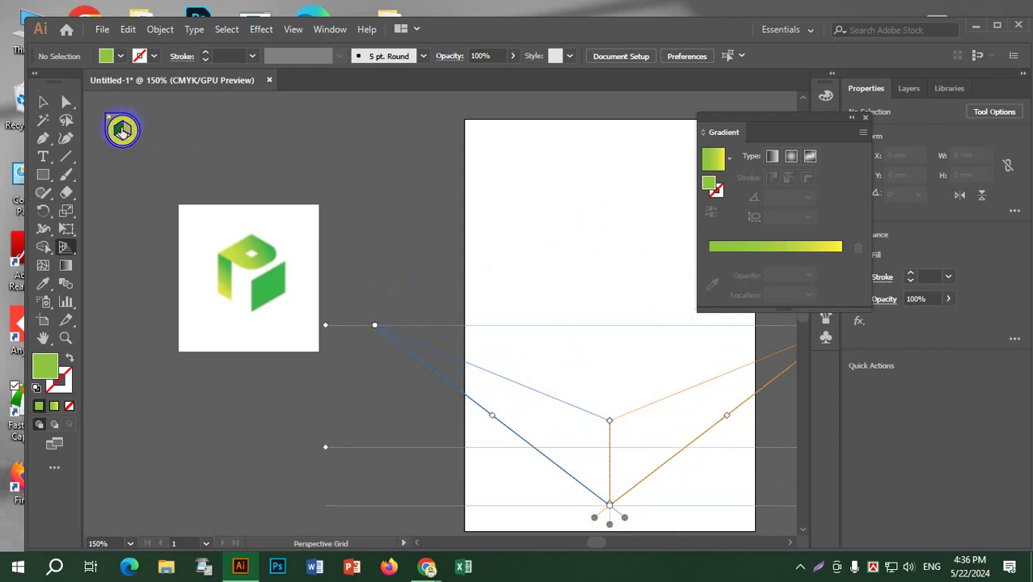
# Attach the narrow gradient rectangle to the left plane of the grid with Perspective Selection, resting on the plane's lower line.
pyautogui.click(121, 131)
pyautogui.click(62, 250)
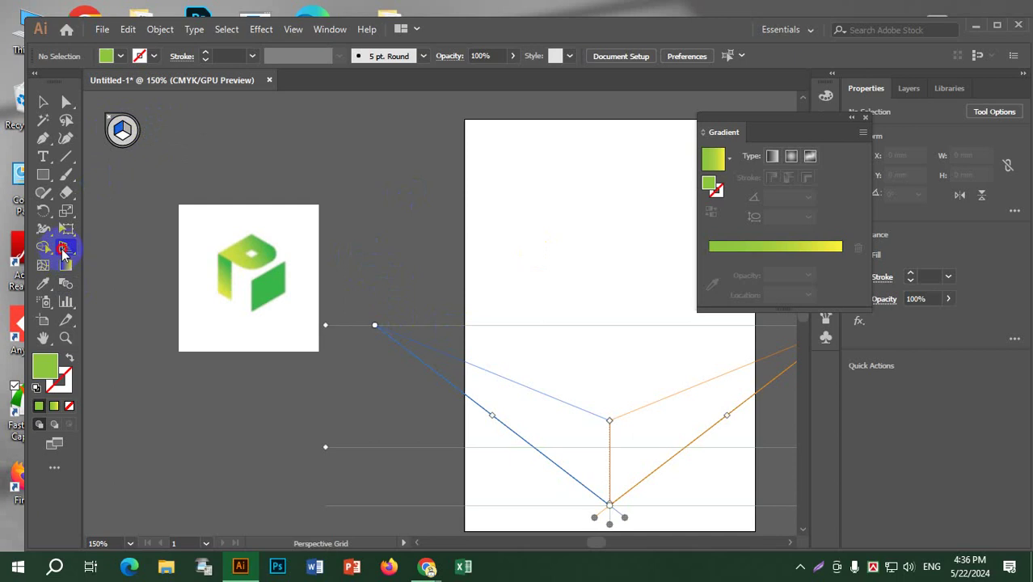
pyautogui.click(63, 252)
pyautogui.click(123, 266)
pyautogui.press('space')
pyautogui.moveTo(639, 402); pyautogui.dragTo(488, 396)
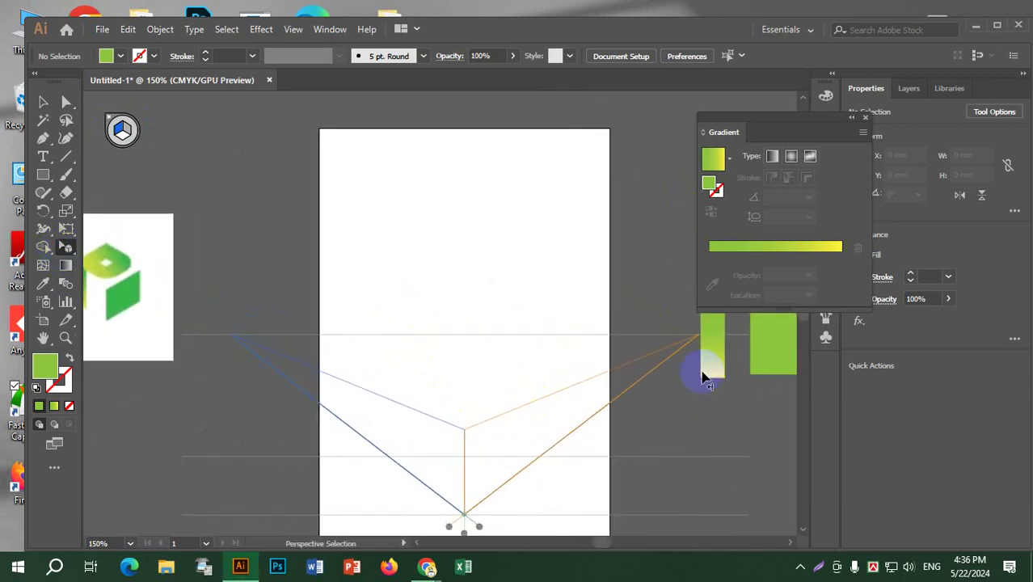
pyautogui.moveTo(712, 352); pyautogui.dragTo(429, 472)
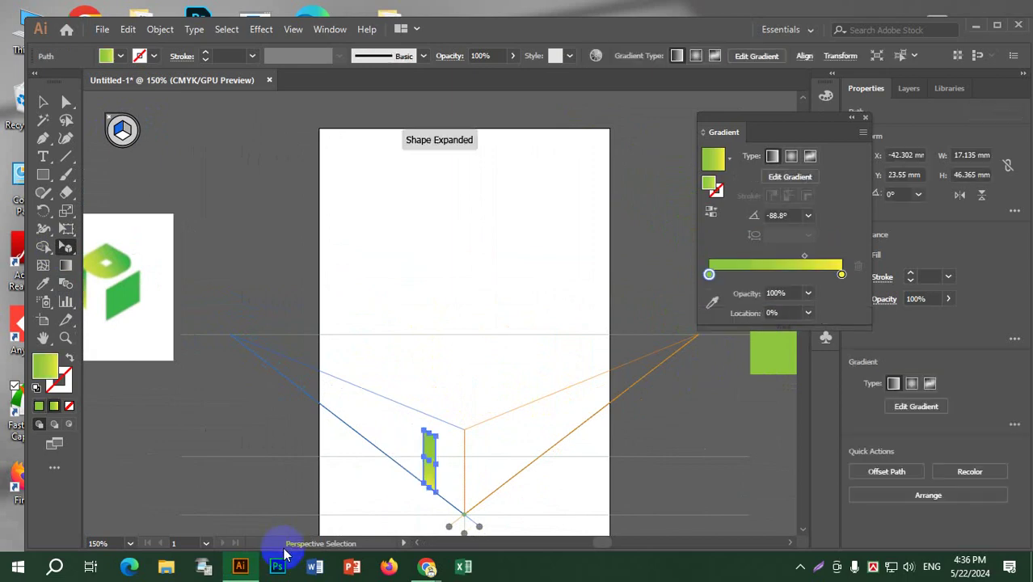
# Attach the green square to the right grid plane, with its left edge on the grid's central vertical line.
pyautogui.click(127, 132)
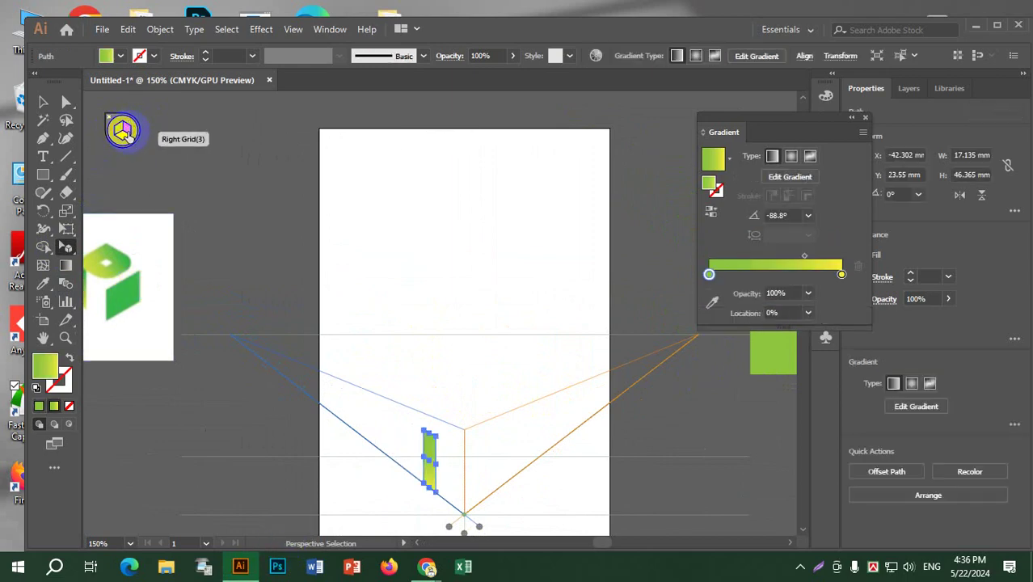
pyautogui.click(705, 414)
pyautogui.moveTo(773, 359); pyautogui.dragTo(478, 495)
pyautogui.moveTo(502, 459)
pyautogui.mouseDown()
pyautogui.moveTo(517, 468)
pyautogui.moveTo(512, 454)
pyautogui.moveTo(488, 455)
pyautogui.moveTo(488, 467)
pyautogui.mouseUp()
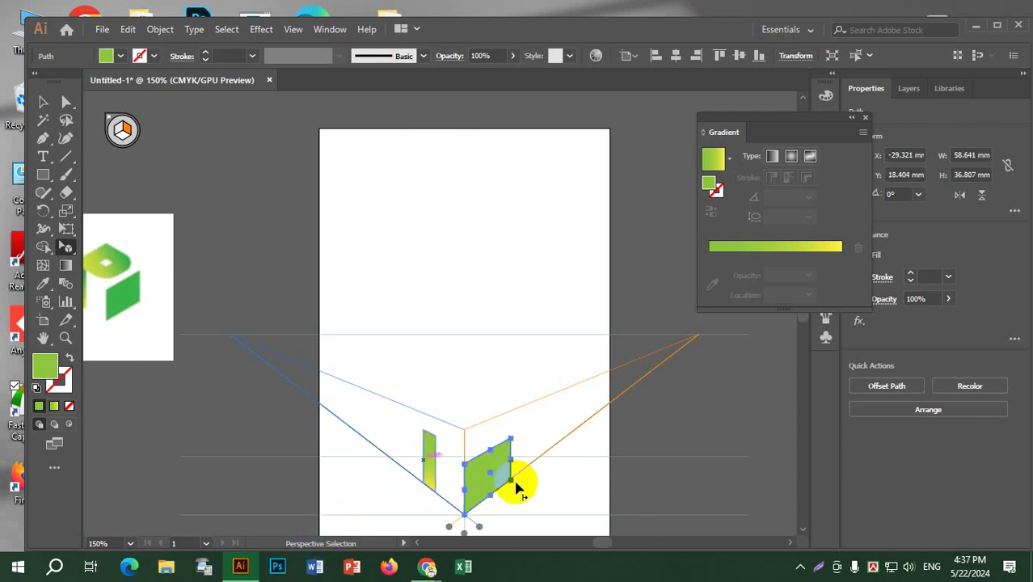
# Place the D shape on the horizontal grid plane, with its left corner on the upper left corner of the narrow gradient rectangle.
pyautogui.click(123, 135)
pyautogui.hotkey('ctrl', 'shift', 'a')
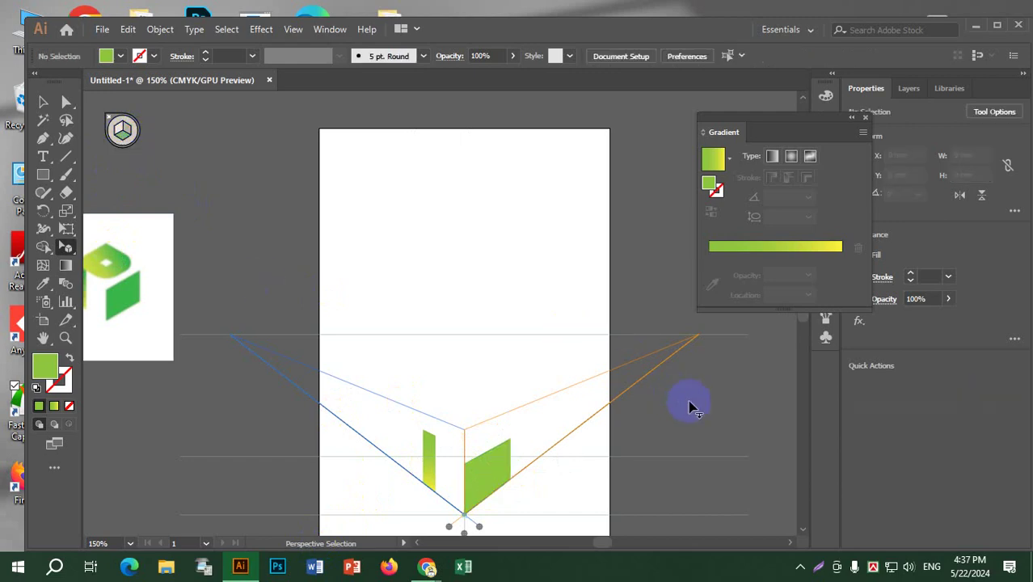
pyautogui.moveTo(714, 375); pyautogui.dragTo(556, 279)
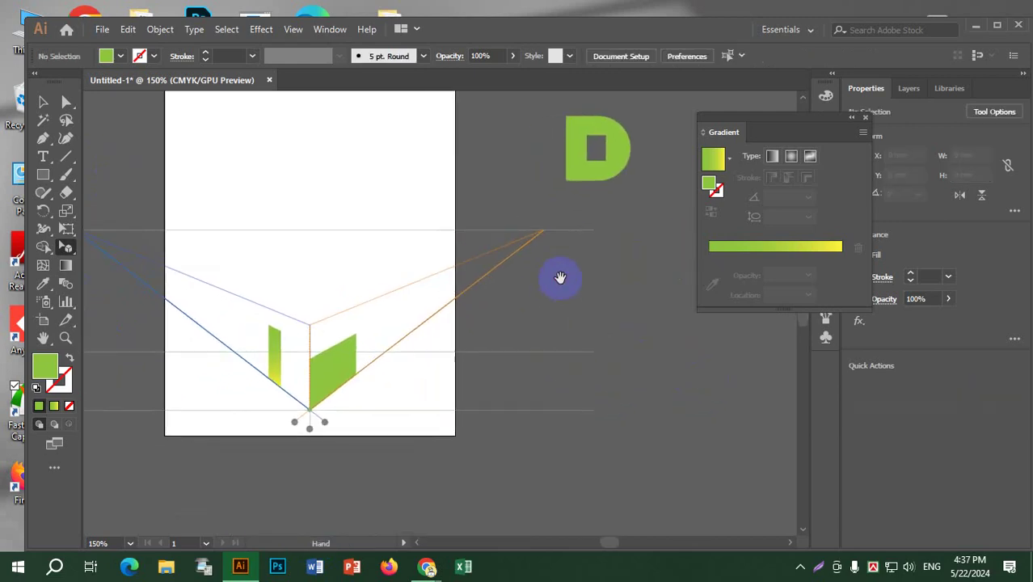
pyautogui.click(275, 330)
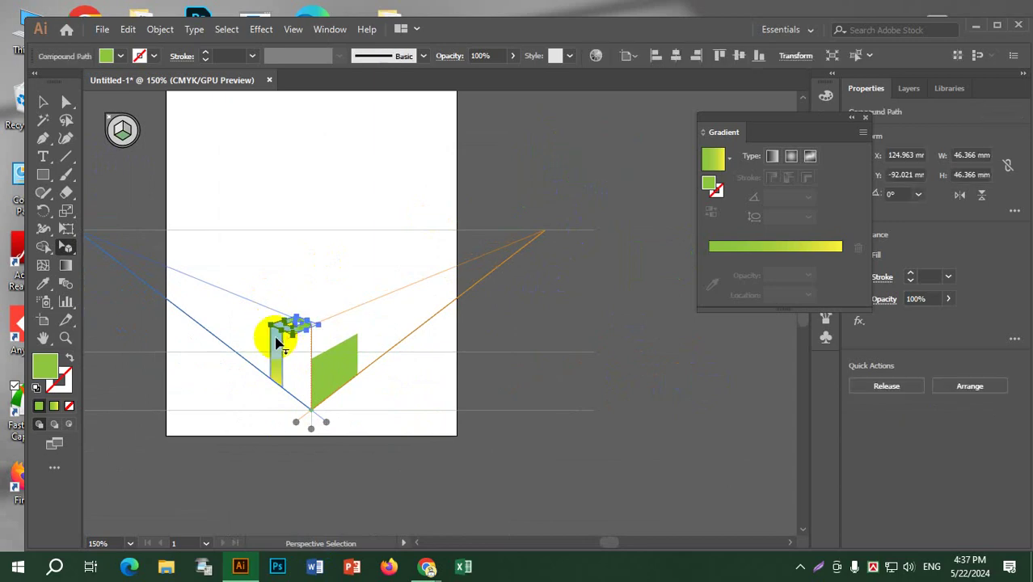
pyautogui.scroll(5, 261, 272)
pyautogui.scroll(-2, 354, 355)
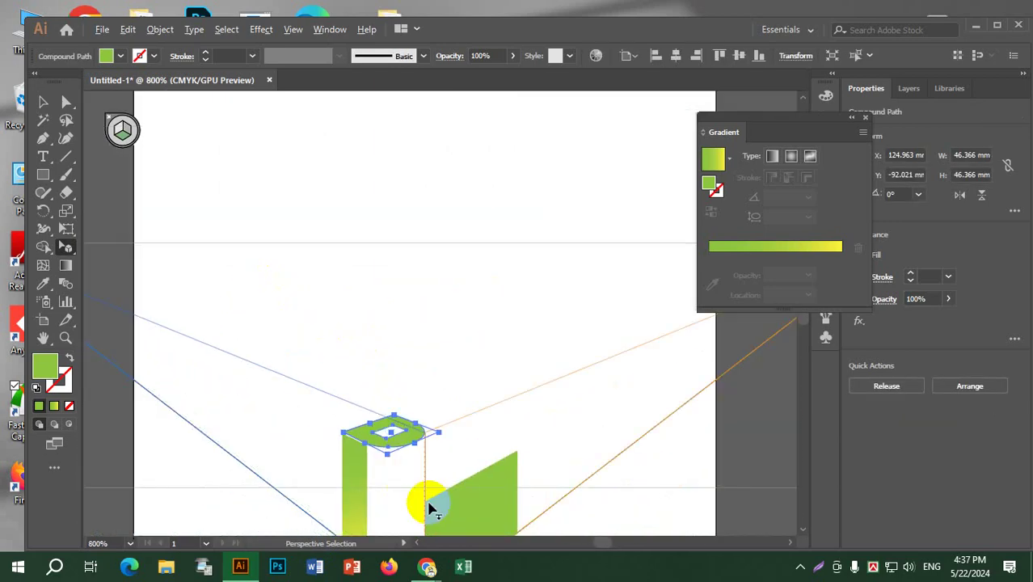
pyautogui.scroll(3, 392, 461)
pyautogui.scroll(4, 338, 383)
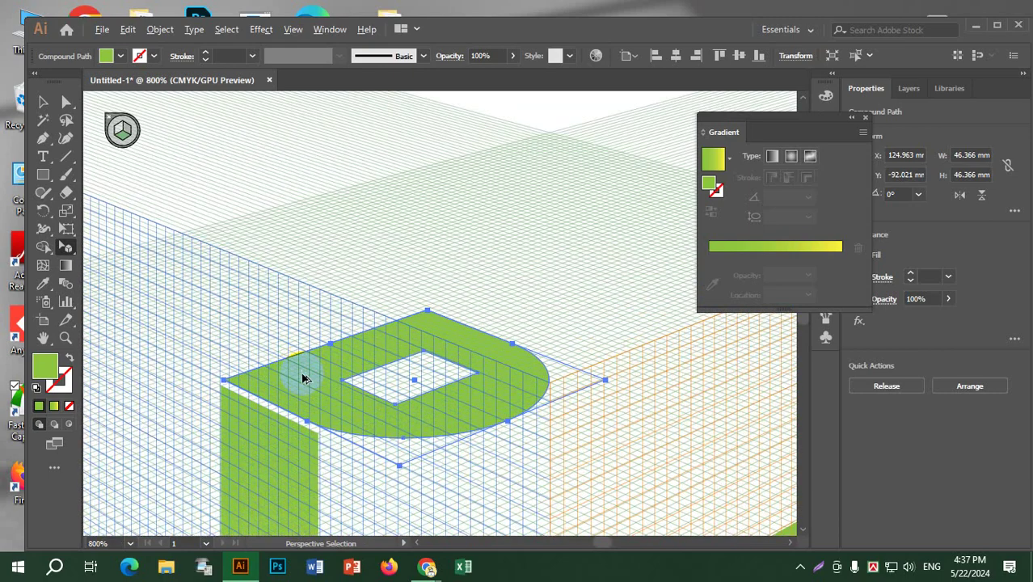
pyautogui.moveTo(179, 391)
pyautogui.mouseDown()
pyautogui.moveTo(168, 392)
pyautogui.moveTo(175, 400)
pyautogui.mouseUp()
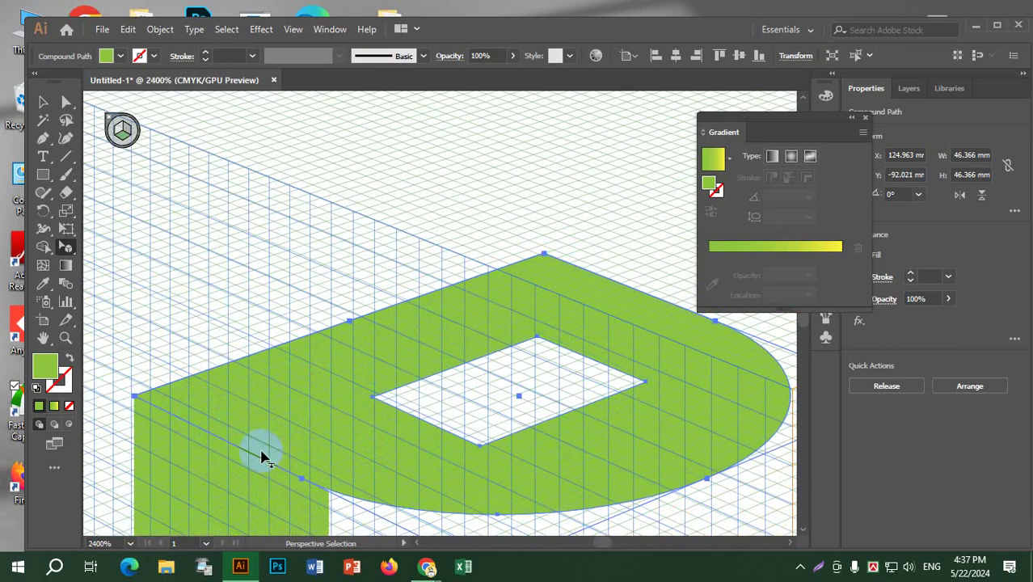
# Widen the D shape to about 68.8 mm and shift it along the horizontal plane, toward the green square.
pyautogui.scroll(-4, 484, 406)
pyautogui.moveTo(591, 396); pyautogui.dragTo(438, 191)
pyautogui.moveTo(427, 262); pyautogui.dragTo(463, 302)
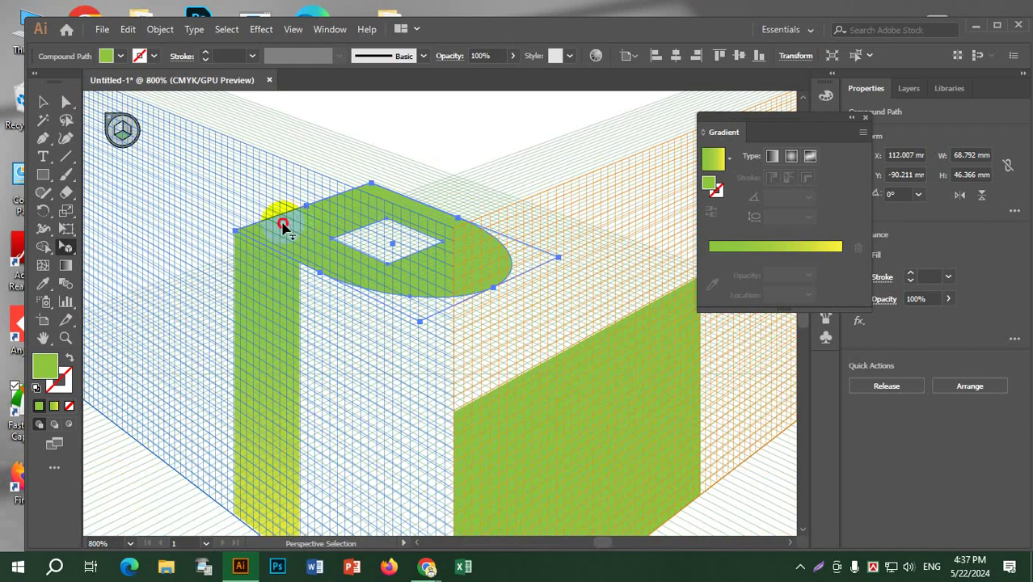
pyautogui.moveTo(284, 225); pyautogui.dragTo(307, 236)
pyautogui.moveTo(305, 236); pyautogui.dragTo(306, 232)
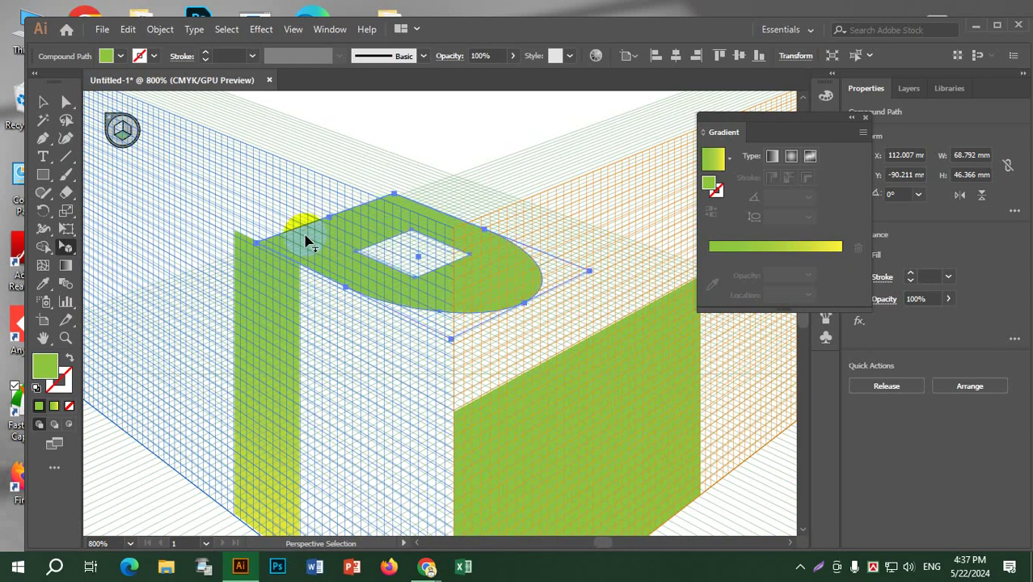
# Move the narrow gradient rectangle along the left plane under the D shape and nudge the D so their left corners meet.
pyautogui.click(121, 132)
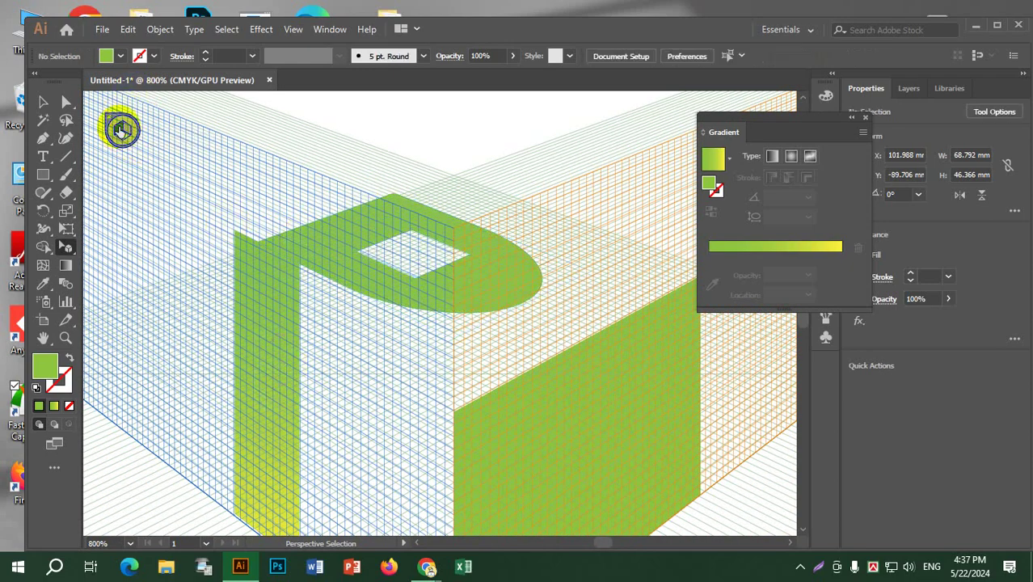
pyautogui.moveTo(275, 328); pyautogui.dragTo(299, 388)
pyautogui.scroll(3, 332, 278)
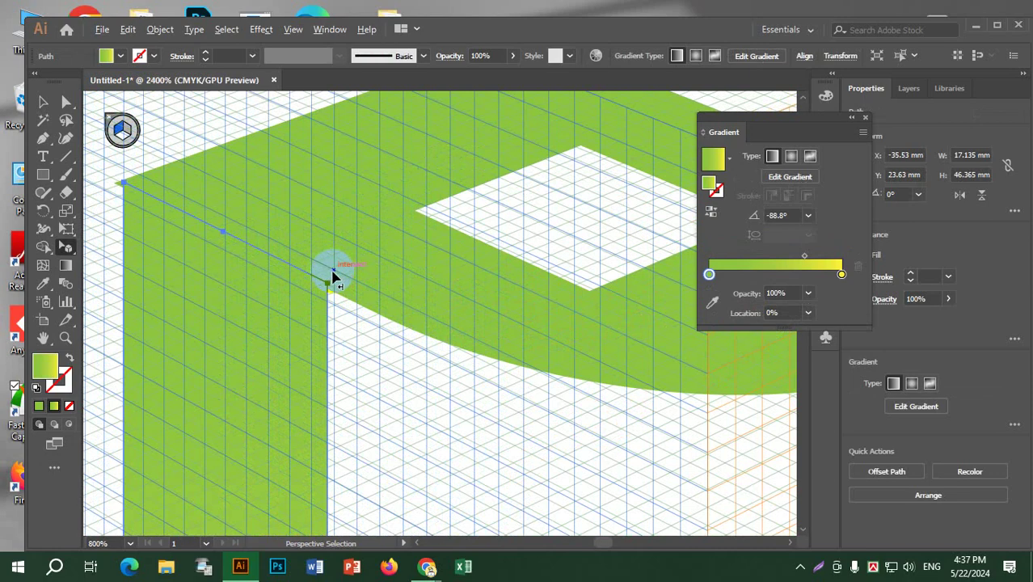
pyautogui.scroll(3, 138, 181)
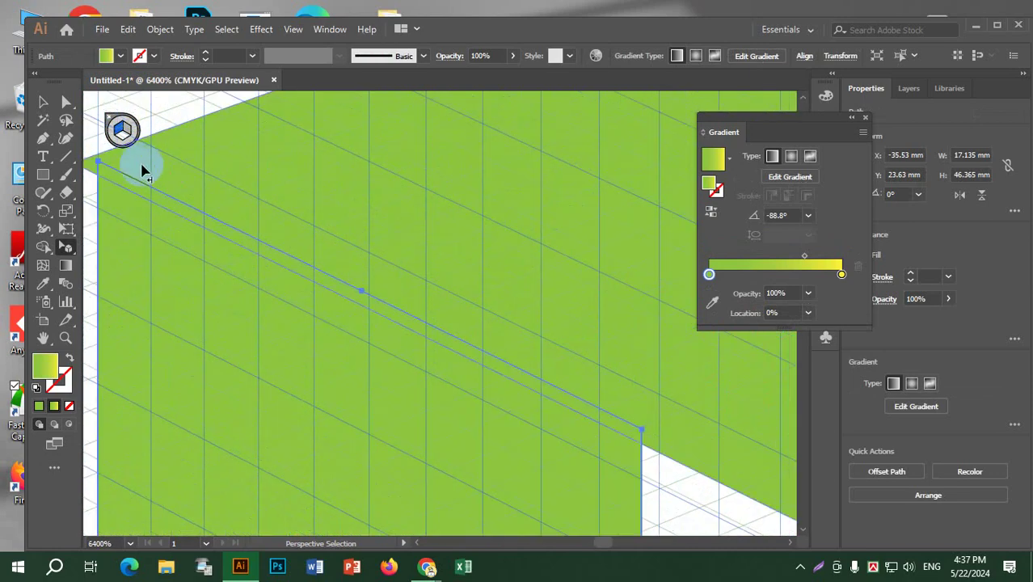
pyautogui.moveTo(162, 169); pyautogui.dragTo(134, 167)
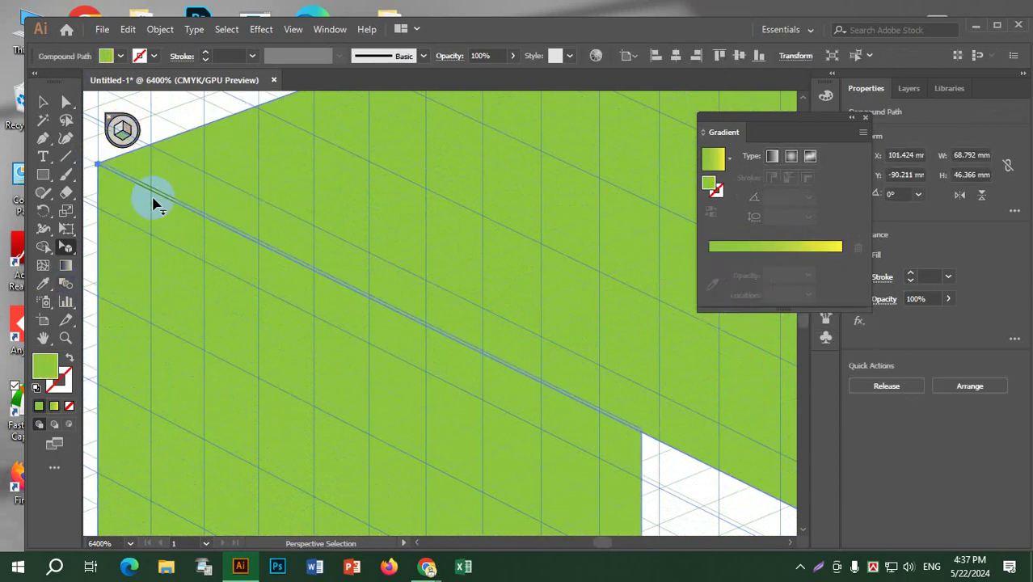
# Hide the perspective grid, deselect everything, and compare the assembled P cube with the reference logo.
pyautogui.hotkey('ctrl', '-')
pyautogui.hotkey('ctrl', '-')
pyautogui.hotkey('ctrl', '-')
pyautogui.hotkey('ctrl', '-')
pyautogui.hotkey('ctrl', '-')
pyautogui.hotkey('ctrl', '-')
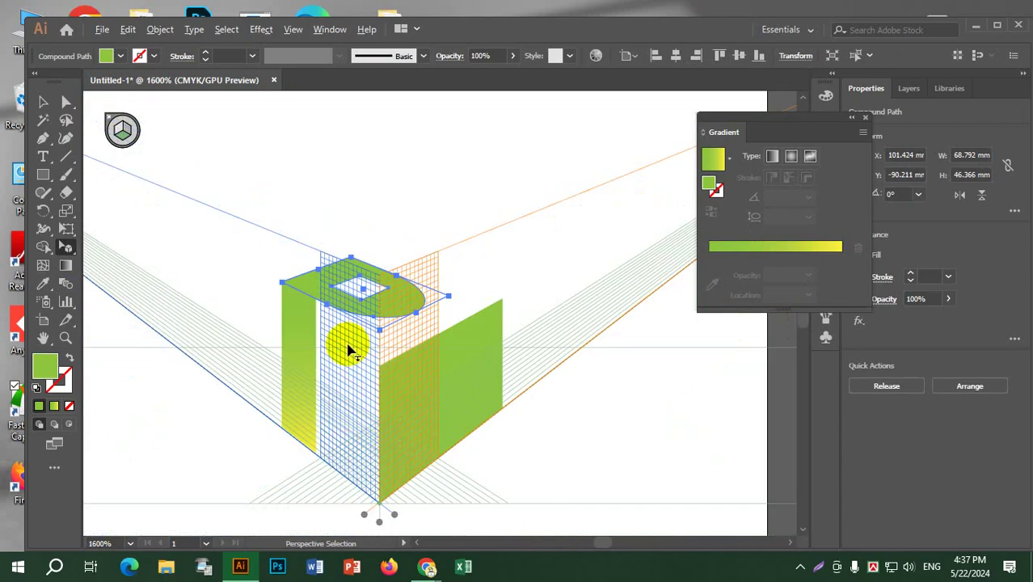
pyautogui.hotkey('ctrl', 'shift', 'i')
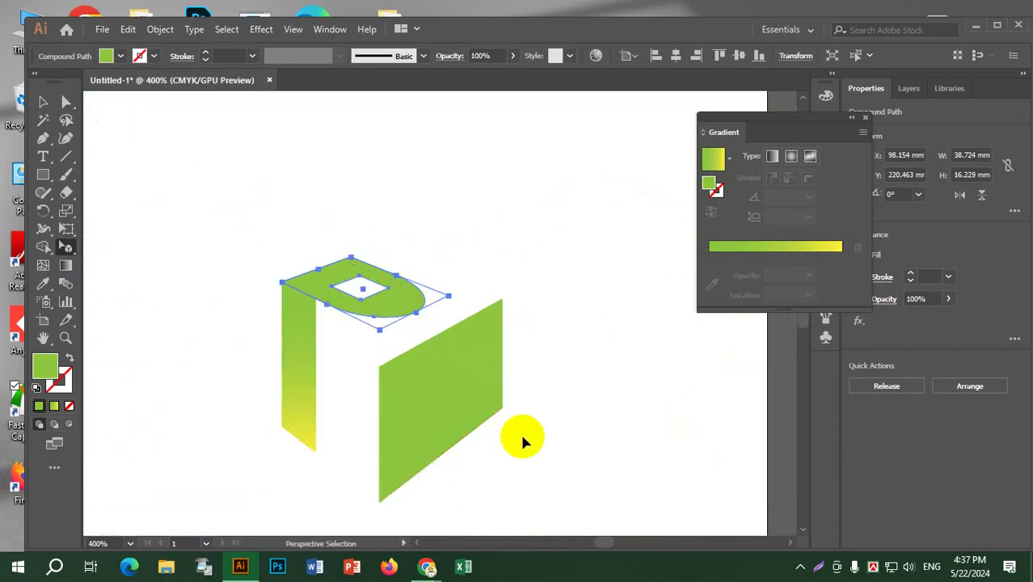
pyautogui.click(66, 101)
pyautogui.click(274, 170)
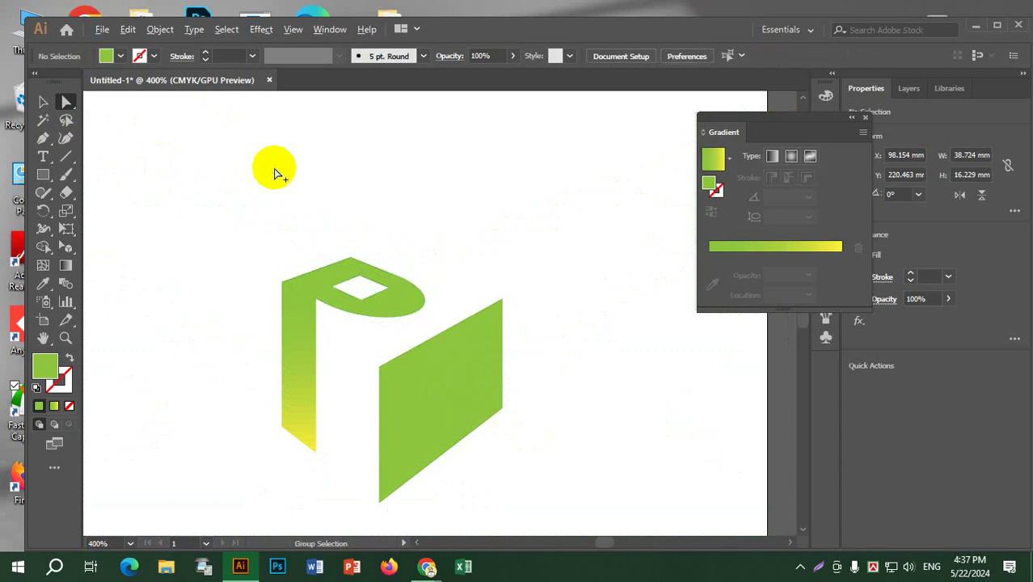
pyautogui.hotkey('ctrl', '-')
pyautogui.hotkey('ctrl', '-')
pyautogui.hotkey('ctrl', '-')
pyautogui.hotkey('ctrl', '-')
pyautogui.moveTo(295, 194); pyautogui.dragTo(302, 298)
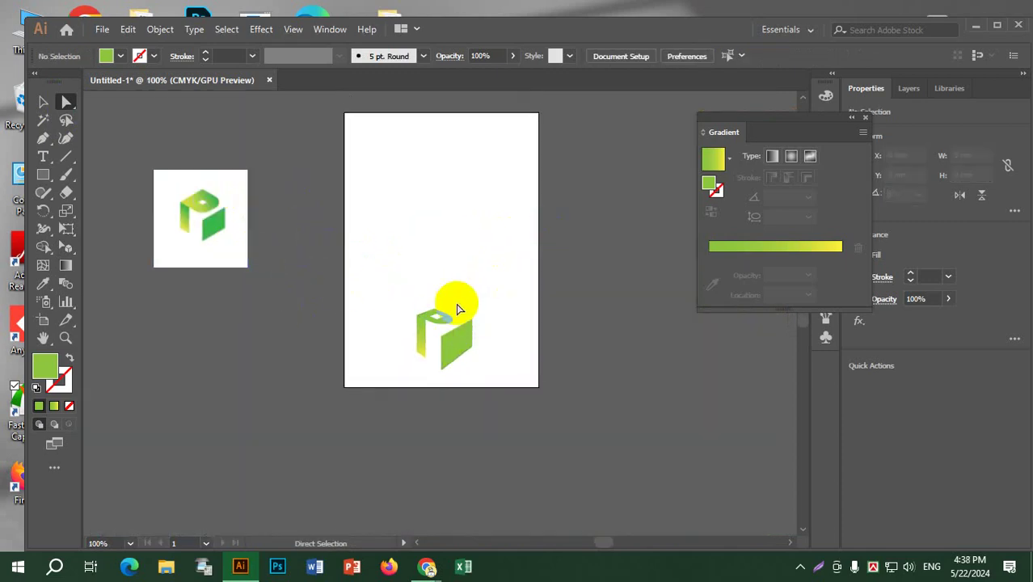
pyautogui.scroll(1, 498, 383)
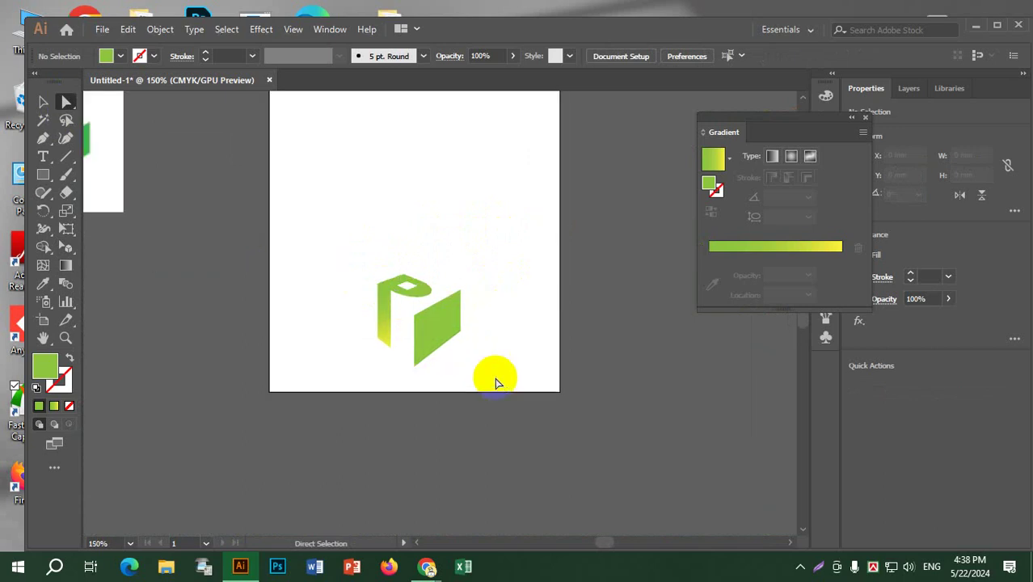
# Show the perspective grid again and enlarge the D shape from its upper right corner to about 99.9 by 73.3 mm.
pyautogui.hotkey('shift', 'p')
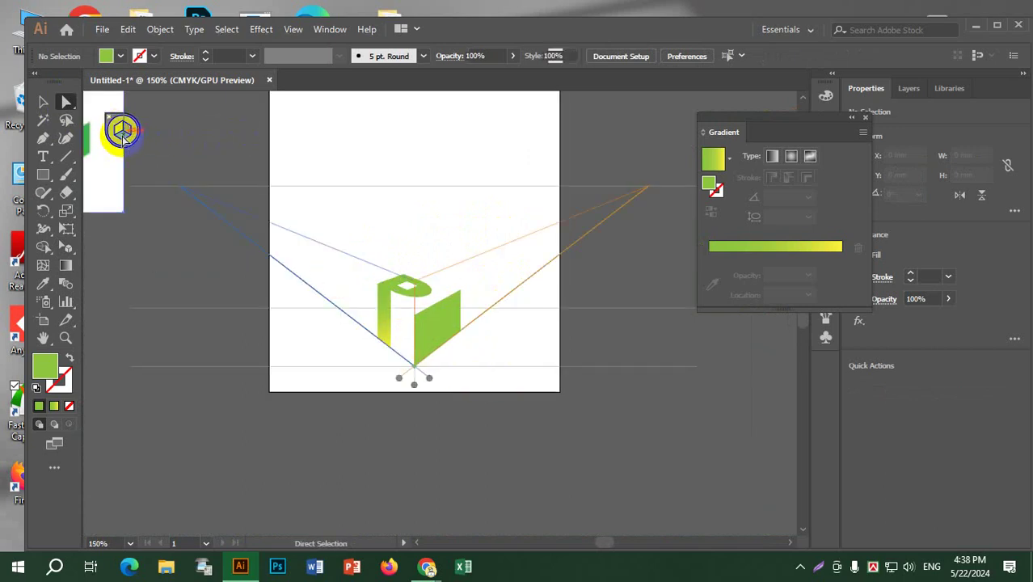
pyautogui.click(403, 300)
pyautogui.click(404, 297)
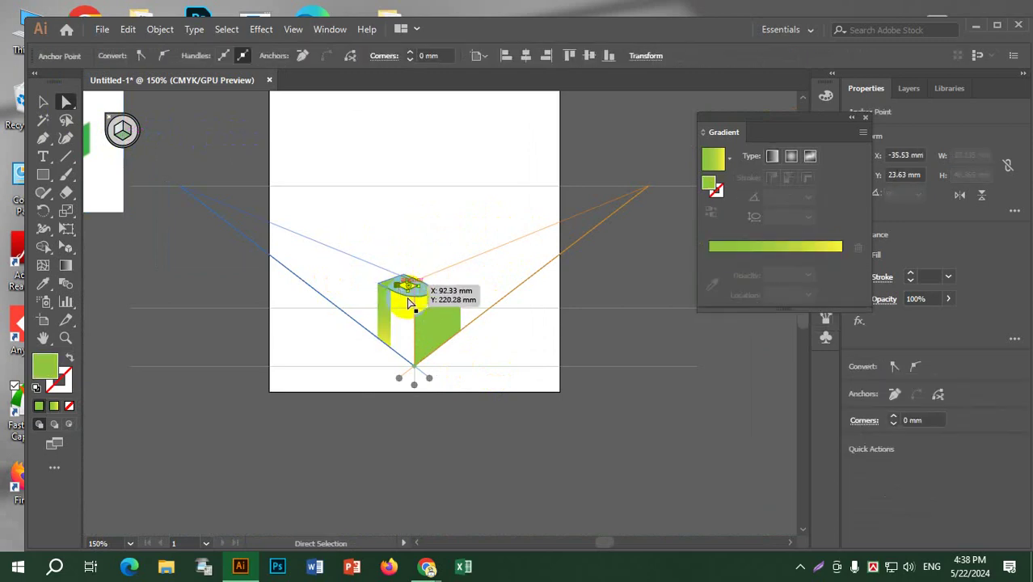
pyautogui.moveTo(410, 303)
pyautogui.mouseDown()
pyautogui.moveTo(445, 300)
pyautogui.moveTo(406, 288)
pyautogui.mouseUp()
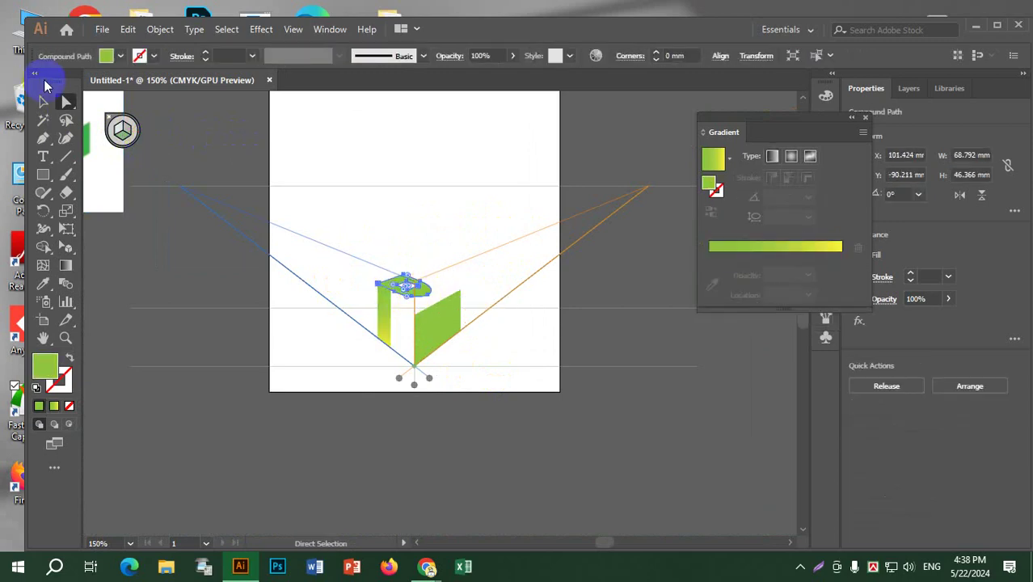
pyautogui.click(43, 101)
pyautogui.scroll(3, 442, 262)
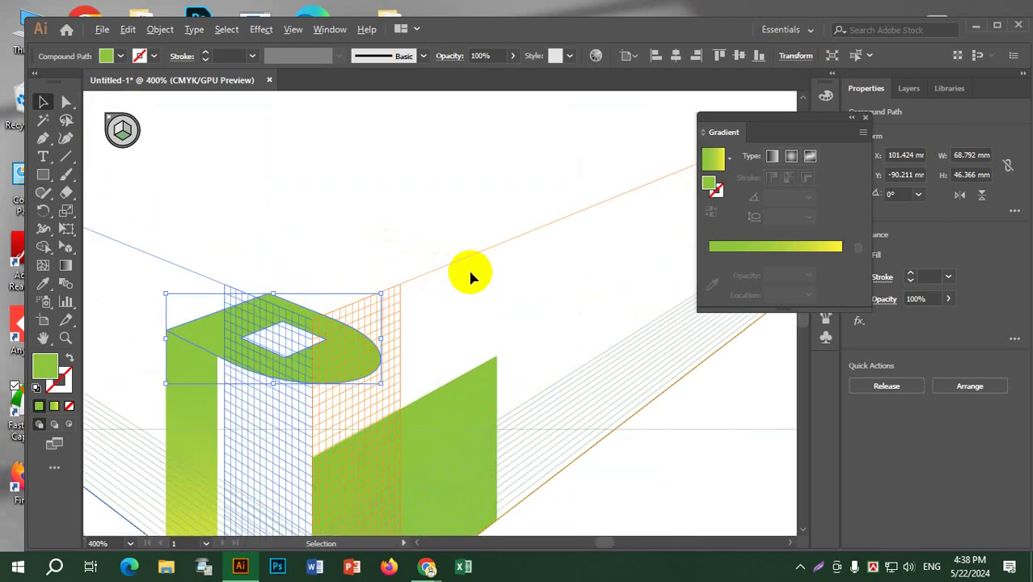
pyautogui.scroll(2, 370, 313)
pyautogui.moveTo(378, 296); pyautogui.dragTo(429, 257)
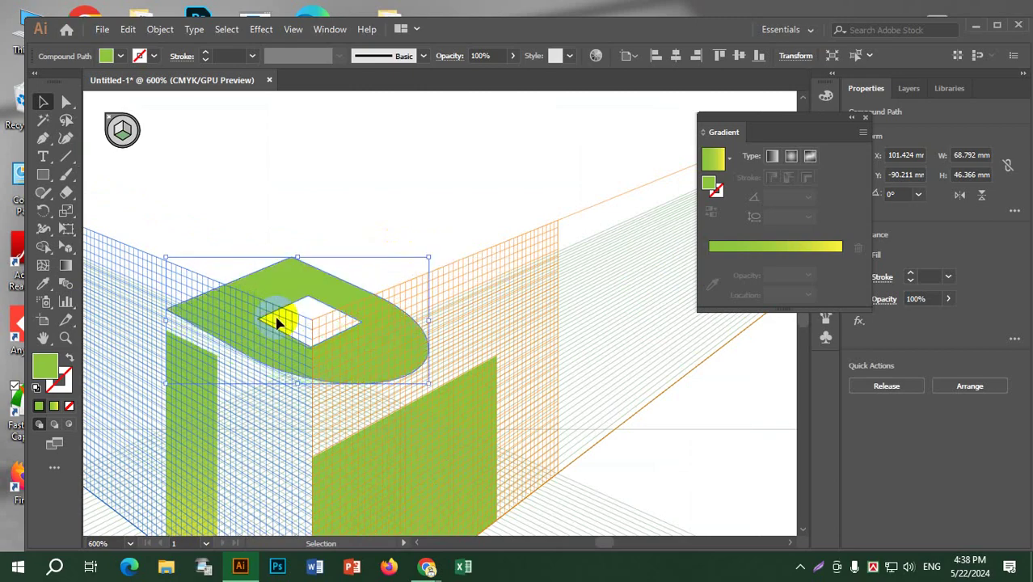
# Move the enlarged D shape straight down until its left corner meets the upper left corner of the narrow rectangle.
pyautogui.scroll(2, 203, 322)
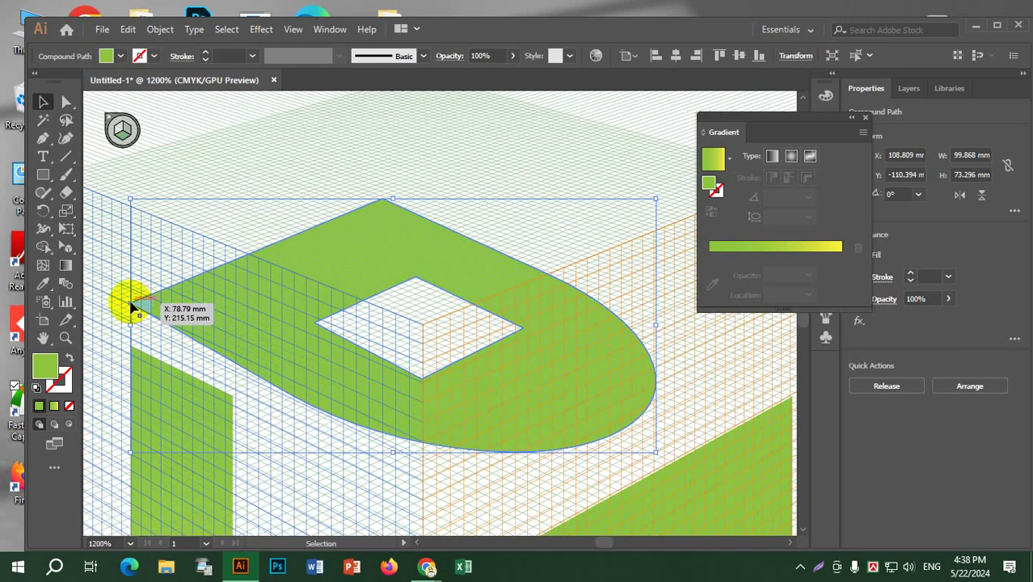
pyautogui.moveTo(135, 303); pyautogui.dragTo(129, 338)
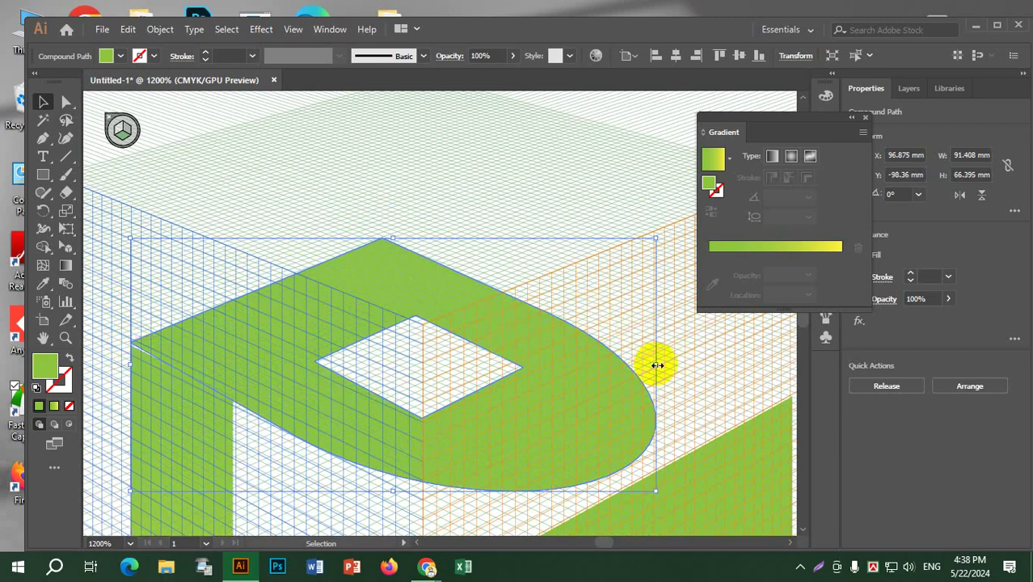
# Narrow the D shape to about 91 mm wide, rotate it by about 0.59°, and hide the perspective grid.
pyautogui.moveTo(655, 364); pyautogui.dragTo(644, 288)
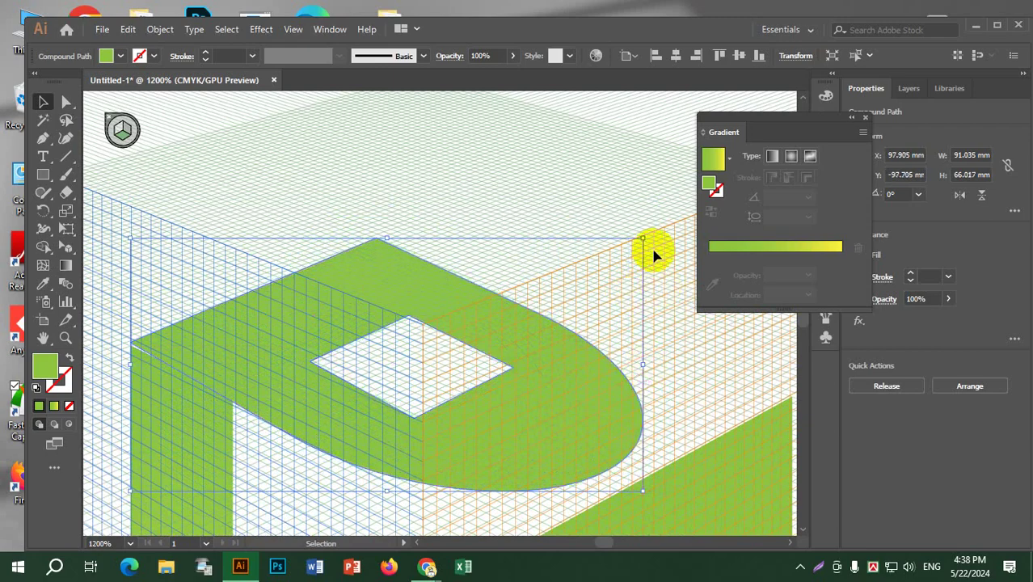
pyautogui.moveTo(648, 233); pyautogui.dragTo(648, 224)
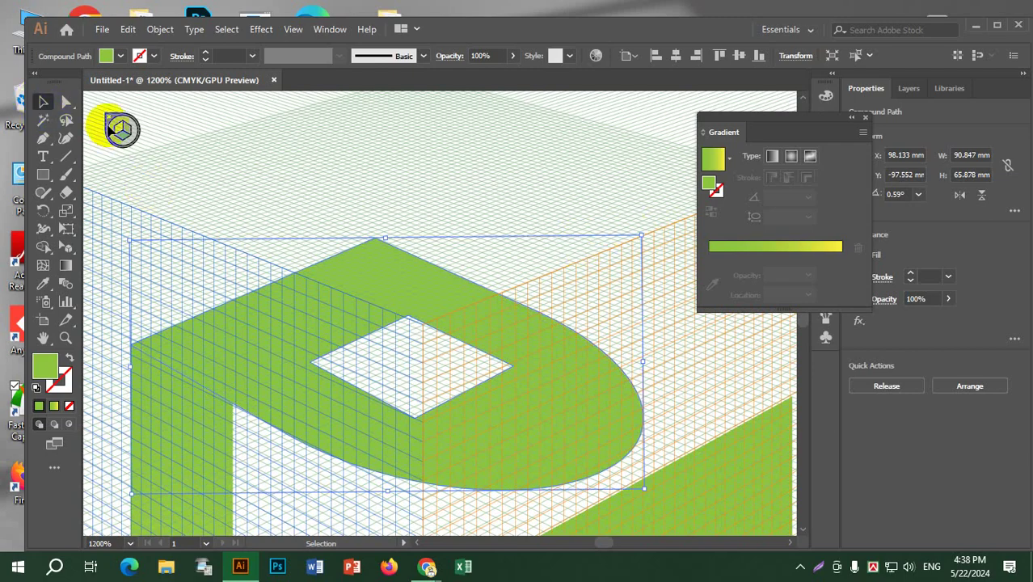
pyautogui.hotkey('ctrl', 'shift', 'i')
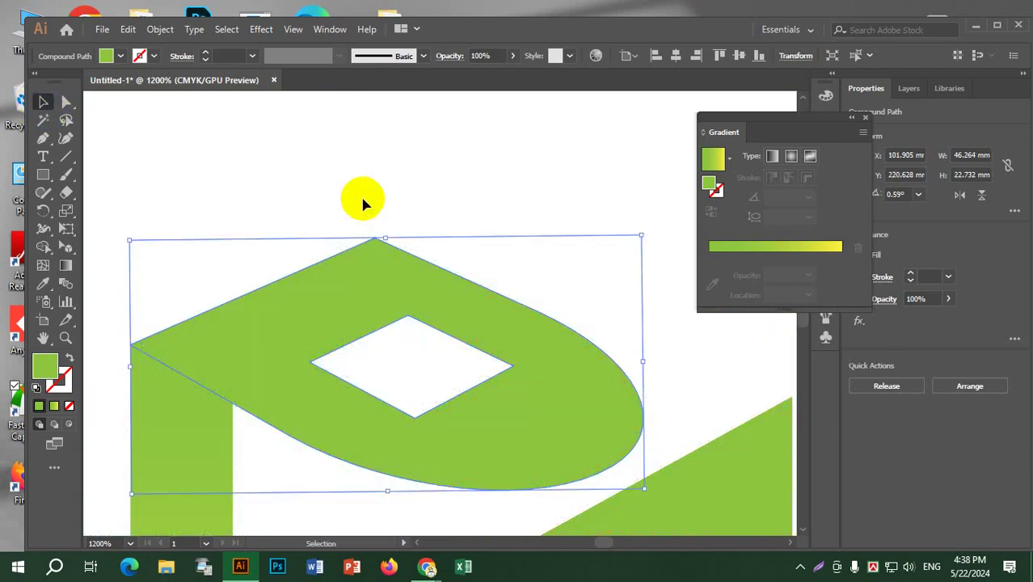
pyautogui.scroll(-5, 437, 234)
pyautogui.scroll(2, 454, 274)
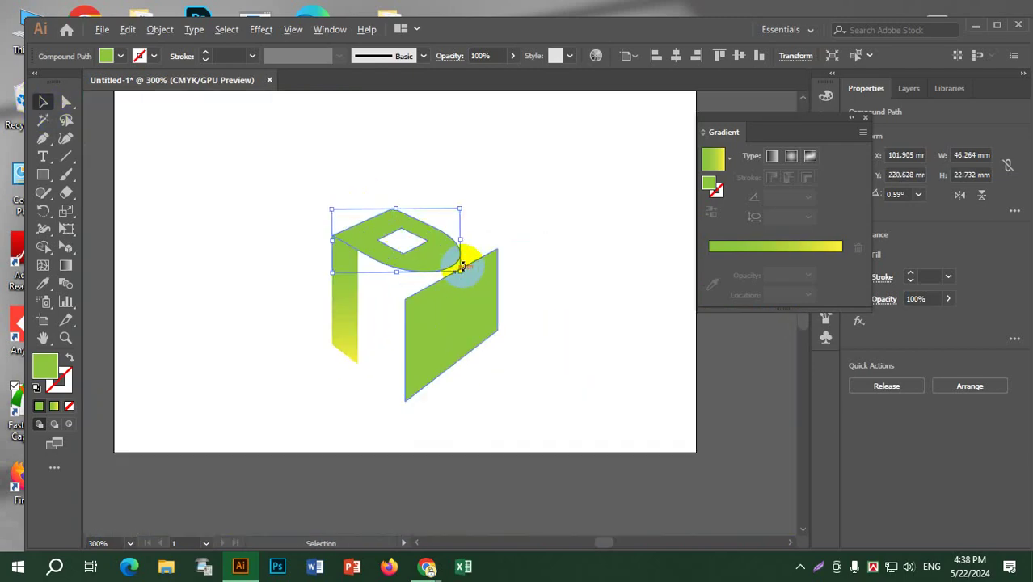
# Copy the narrow rectangle's gradient onto the D shape with the Eyedropper and reverse the gradient direction.
pyautogui.click(43, 283)
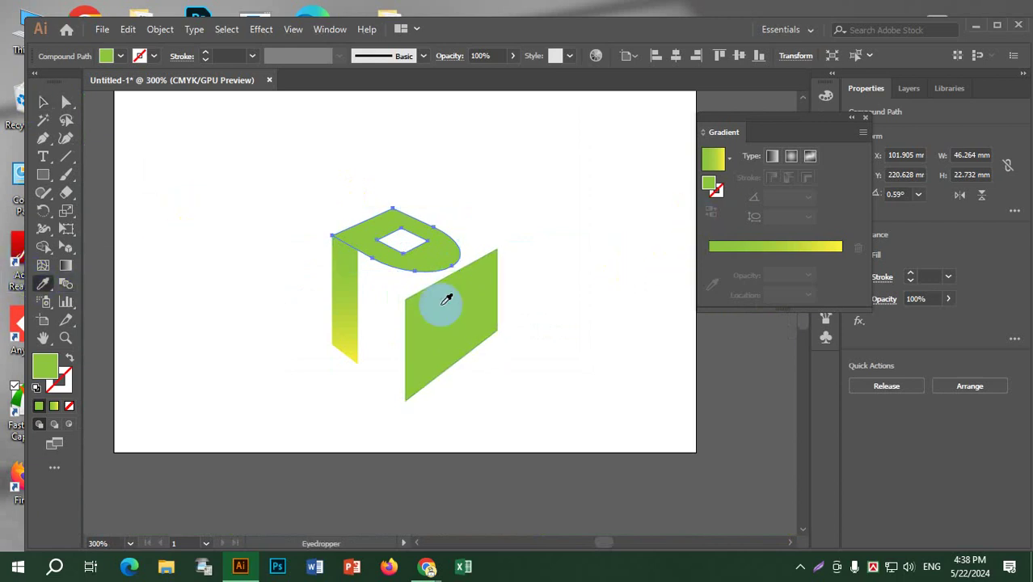
pyautogui.click(361, 304)
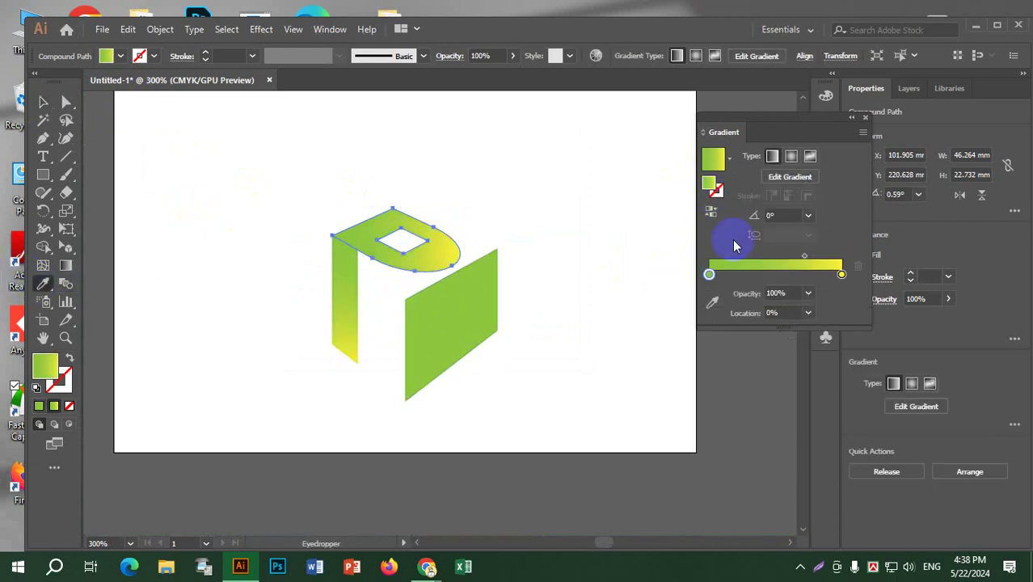
pyautogui.click(712, 213)
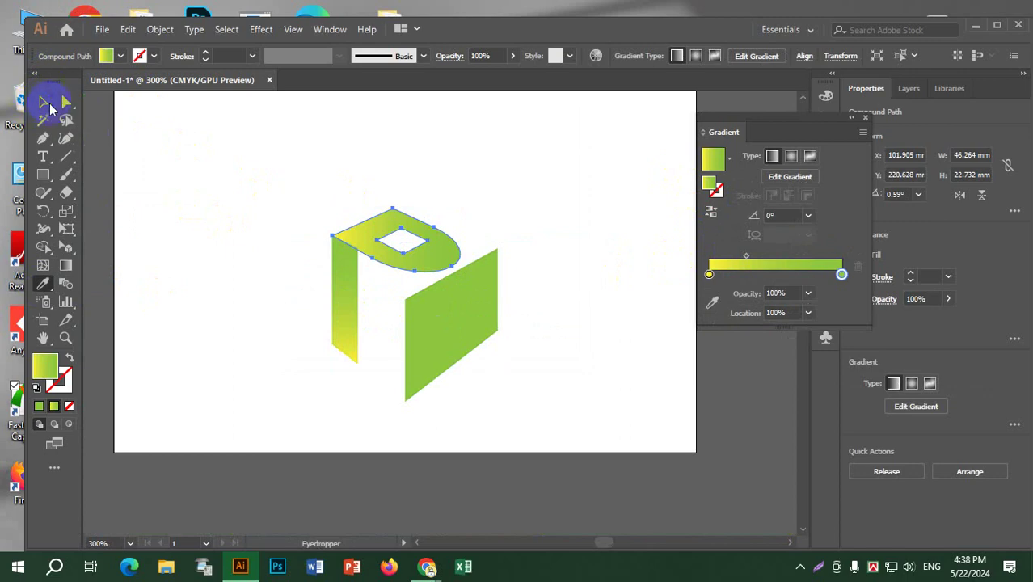
# Deselect everything and compare the assembled cube with the reference logo.
pyautogui.click(47, 103)
pyautogui.click(228, 226)
pyautogui.hotkey('ctrl', '-')
pyautogui.hotkey('ctrl', '-')
pyautogui.hotkey('ctrl', '-')
pyautogui.hotkey('ctrl', '-')
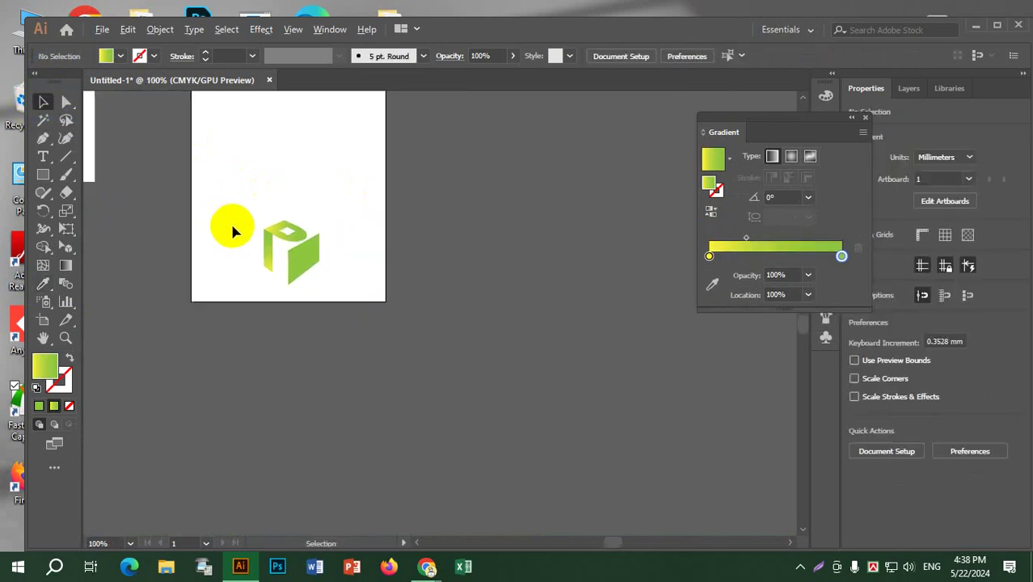
pyautogui.scroll(2, 152, 186)
pyautogui.moveTo(216, 164); pyautogui.dragTo(298, 167)
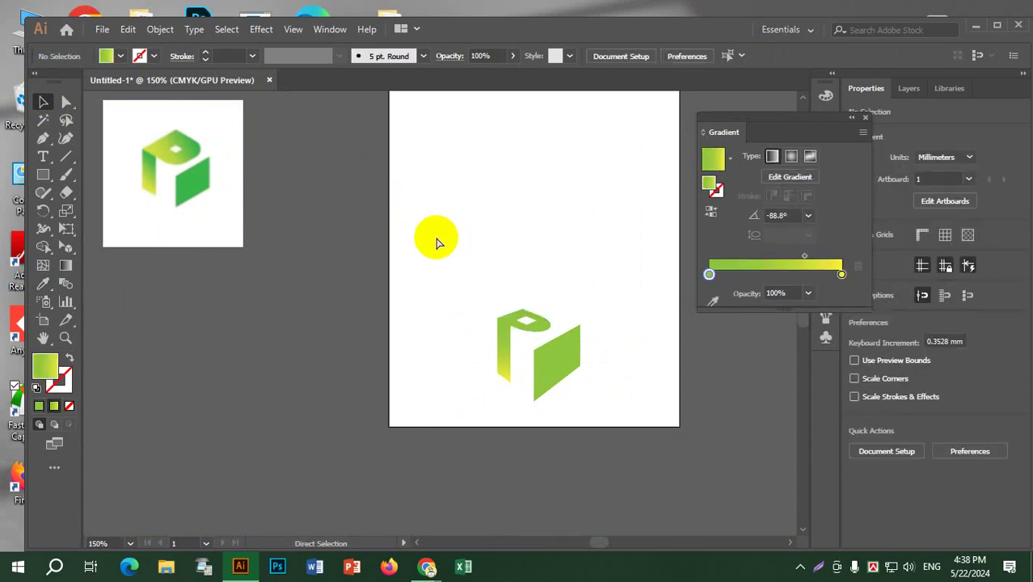
# Undo the perspective placement and the earlier moves until the flat D, narrow rectangle and square are back on the artboard.
pyautogui.hotkey('ctrl', 'z')
pyautogui.hotkey('ctrl', 'z')
pyautogui.hotkey('ctrl', 'z')
pyautogui.hotkey('ctrl', 'z')
pyautogui.hotkey('ctrl', 'z')
pyautogui.hotkey('ctrl', 'z')
pyautogui.hotkey('ctrl', 'z')
pyautogui.hotkey('ctrl', 'z')
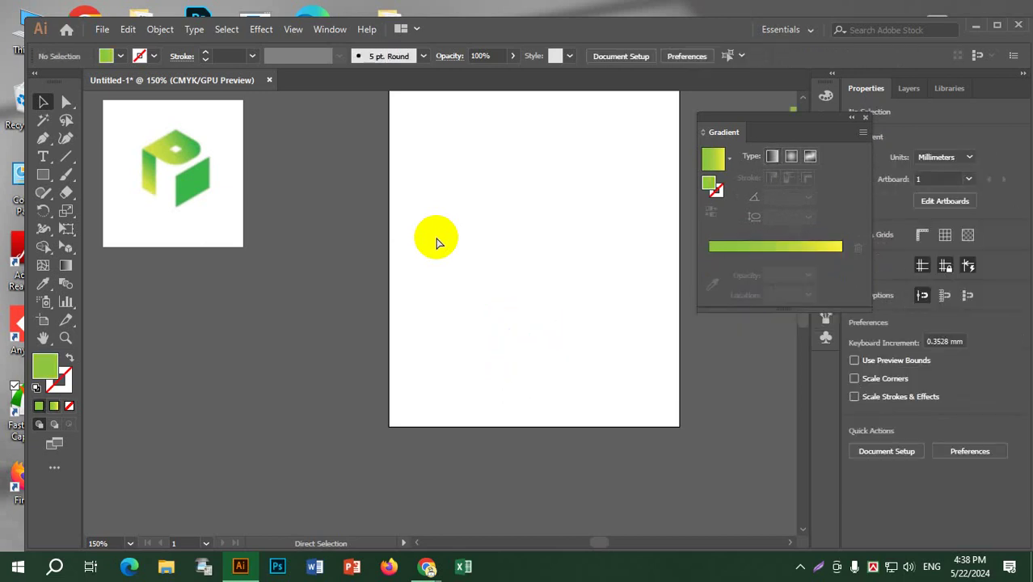
pyautogui.moveTo(286, 309); pyautogui.dragTo(278, 268)
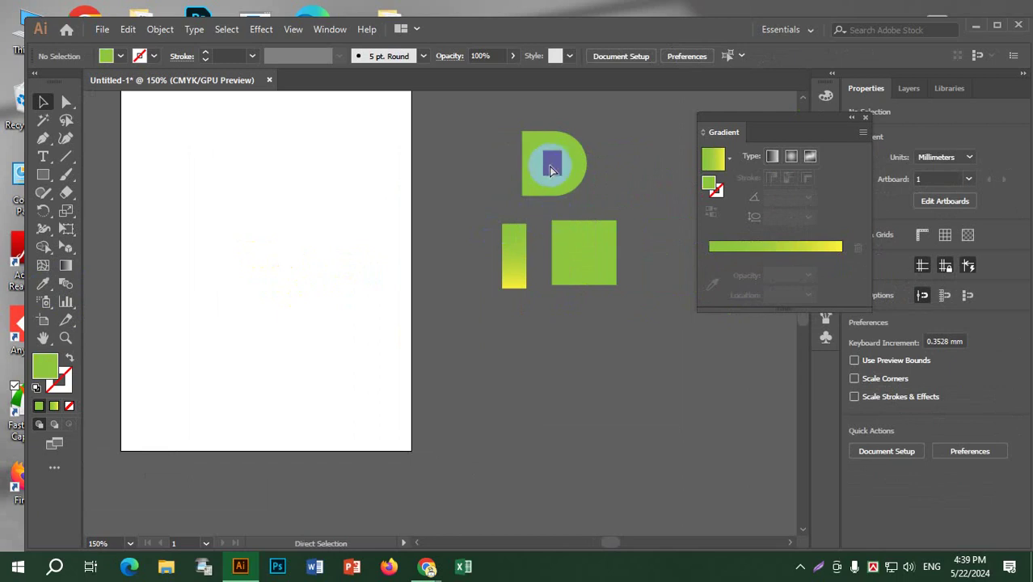
pyautogui.hotkey('ctrl', 'z')
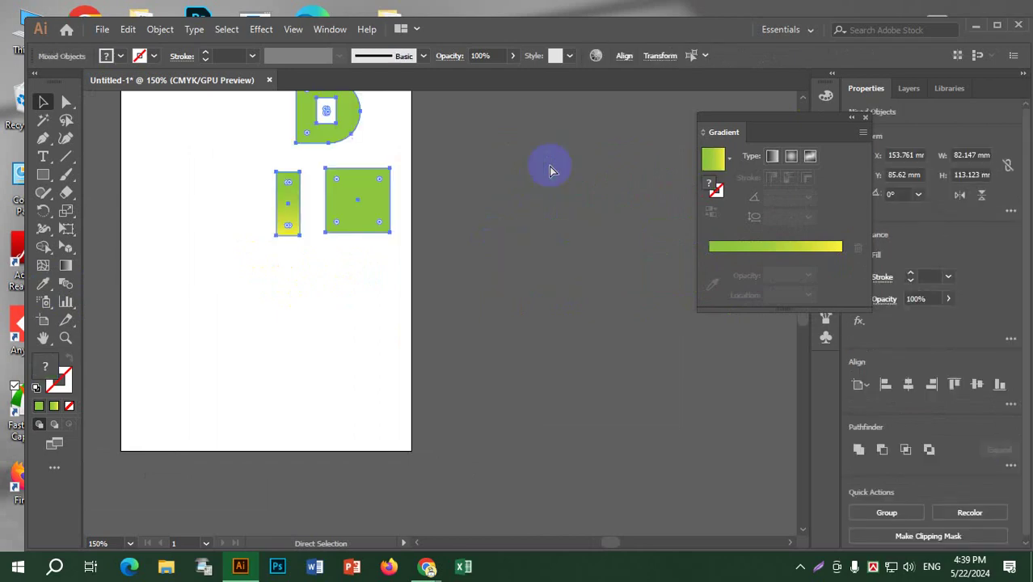
pyautogui.hotkey('ctrl', 'z')
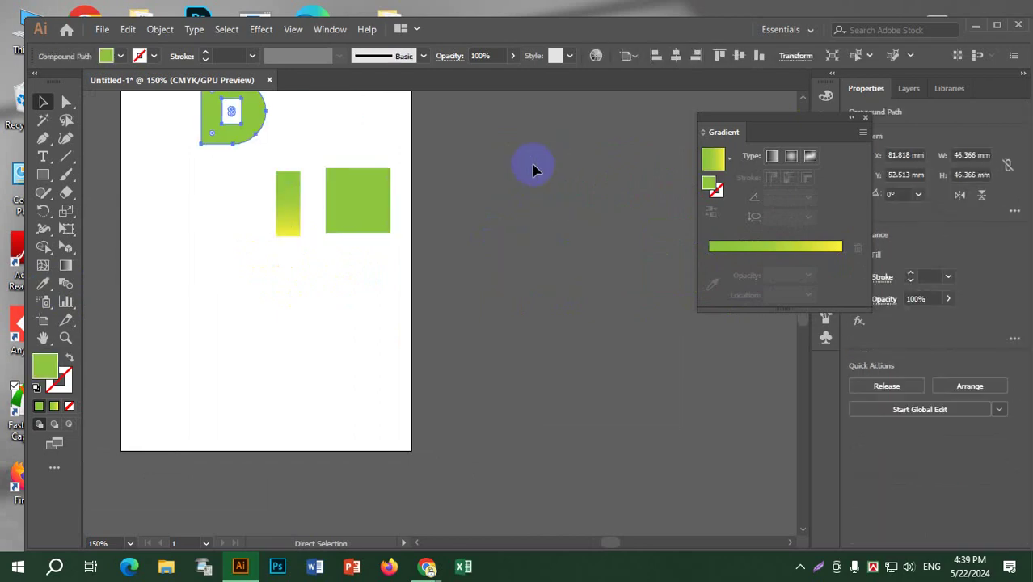
# Try moving the cut-out D off the artboard, and undo back to the D with its separate inner rectangle.
pyautogui.click(533, 169)
pyautogui.moveTo(305, 116); pyautogui.dragTo(161, 119)
pyautogui.moveTo(242, 115); pyautogui.dragTo(513, 142)
pyautogui.click(542, 220)
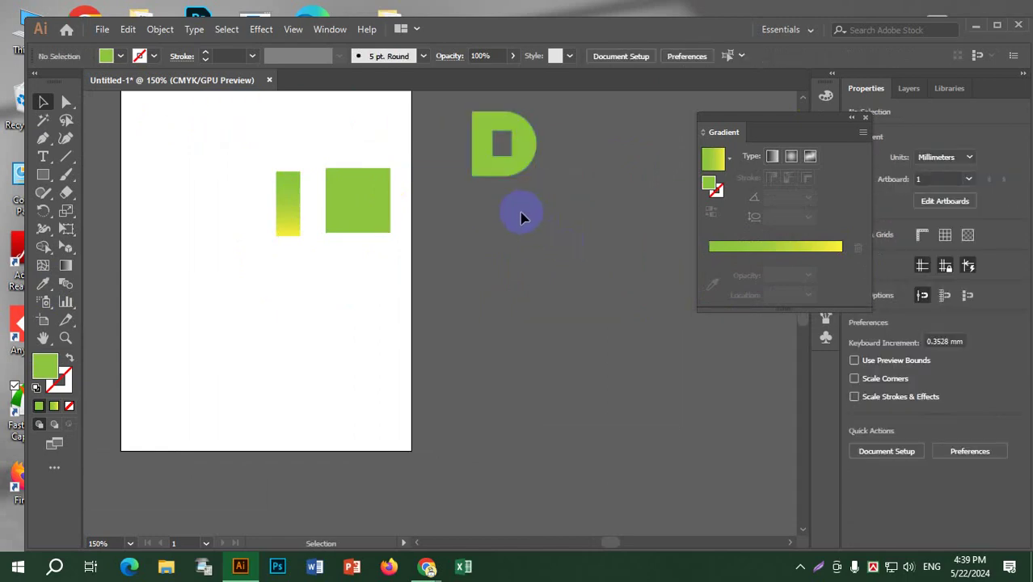
pyautogui.hotkey('ctrl', 'z')
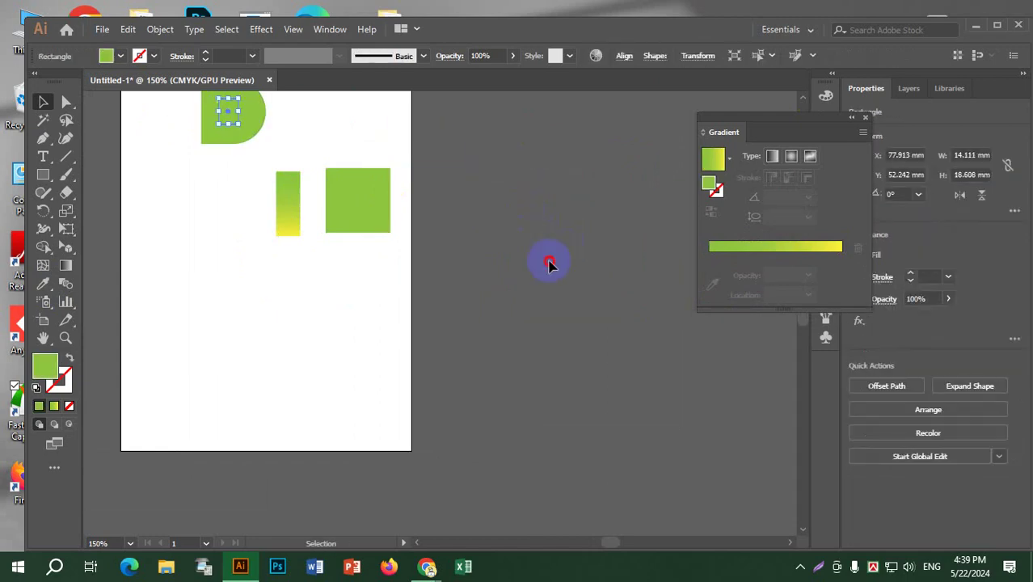
# Fill the small rectangle inside the D with light blue and deselect it.
pyautogui.click(547, 263)
pyautogui.click(226, 113)
pyautogui.click(119, 56)
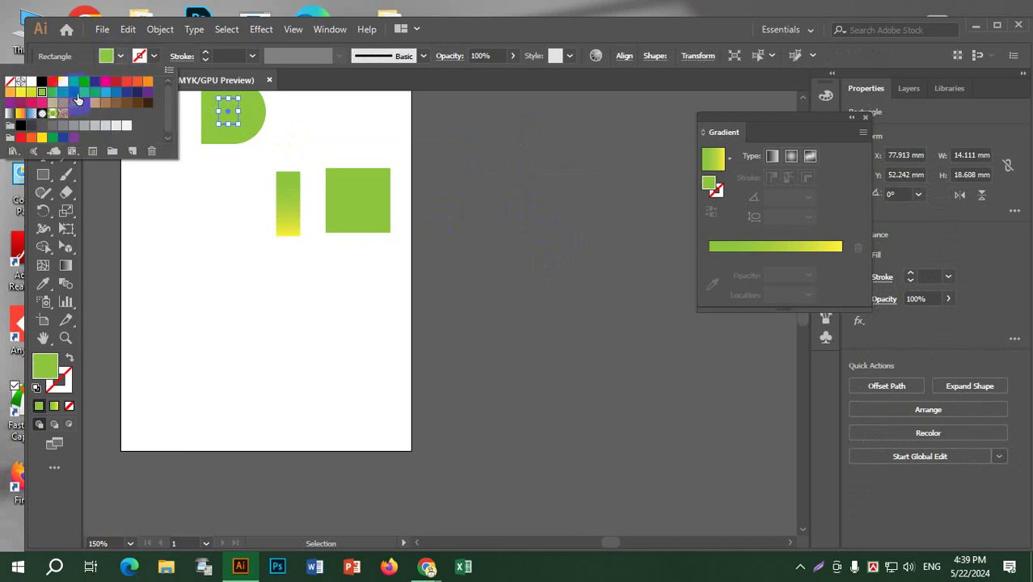
pyautogui.click(84, 83)
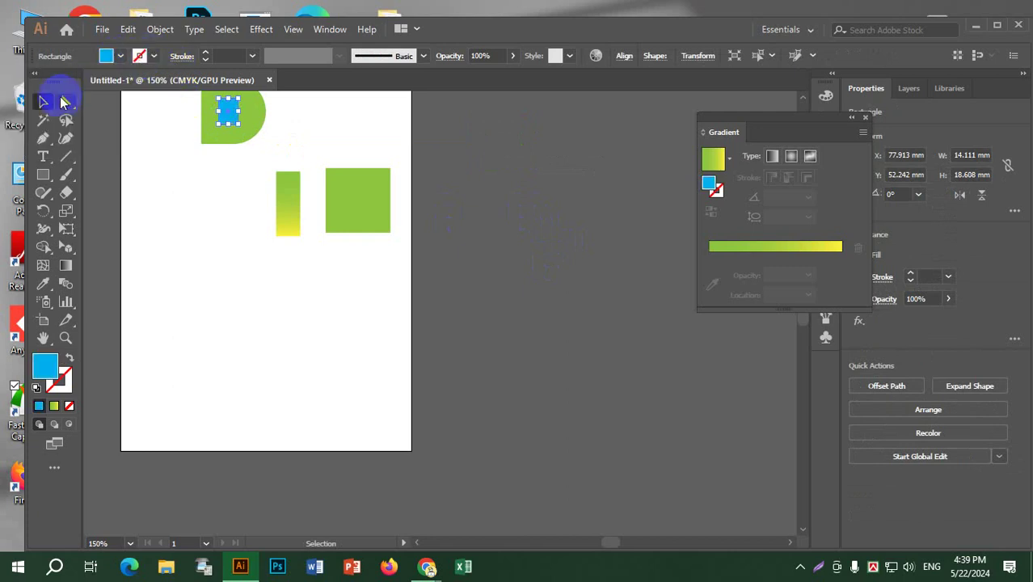
pyautogui.click(477, 208)
pyautogui.scroll(1, 297, 155)
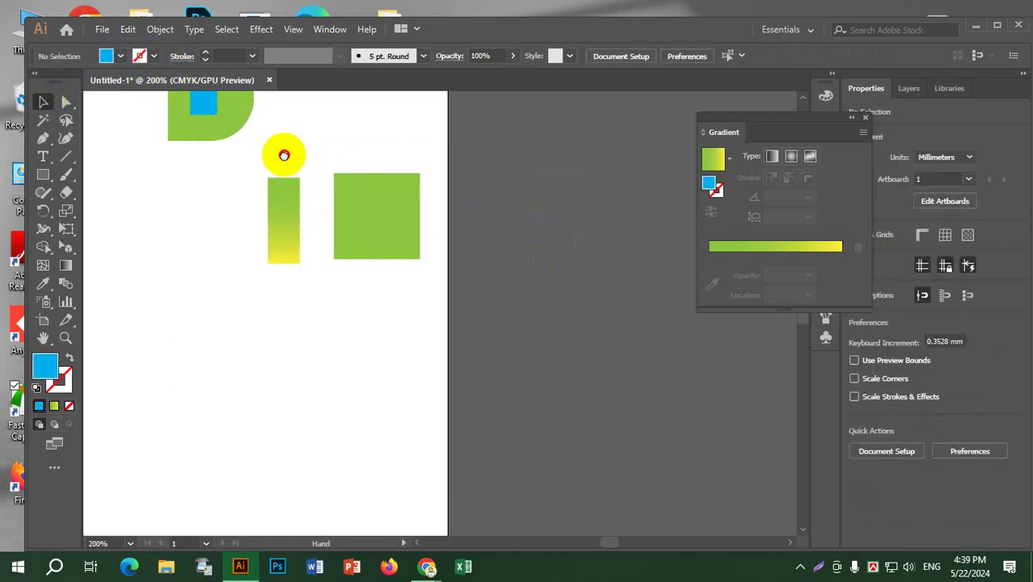
# Move the D, its blue rectangle, the narrow gradient rectangle and the square off the artboard, beyond its right edge.
pyautogui.moveTo(281, 154); pyautogui.dragTo(331, 236)
pyautogui.moveTo(431, 353); pyautogui.dragTo(614, 431)
pyautogui.click(581, 459)
# Shift the blue rectangle to the middle of the D and cut it out of the D with the Shape Builder.
pyautogui.click(554, 279)
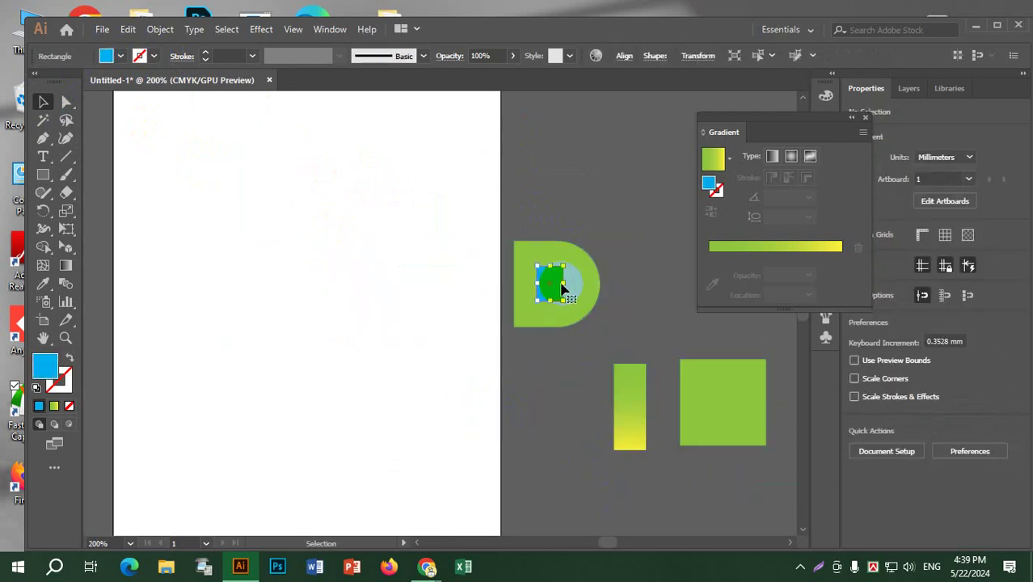
pyautogui.moveTo(564, 285)
pyautogui.mouseDown()
pyautogui.moveTo(551, 295)
pyautogui.moveTo(565, 288)
pyautogui.mouseUp()
pyautogui.click(643, 305)
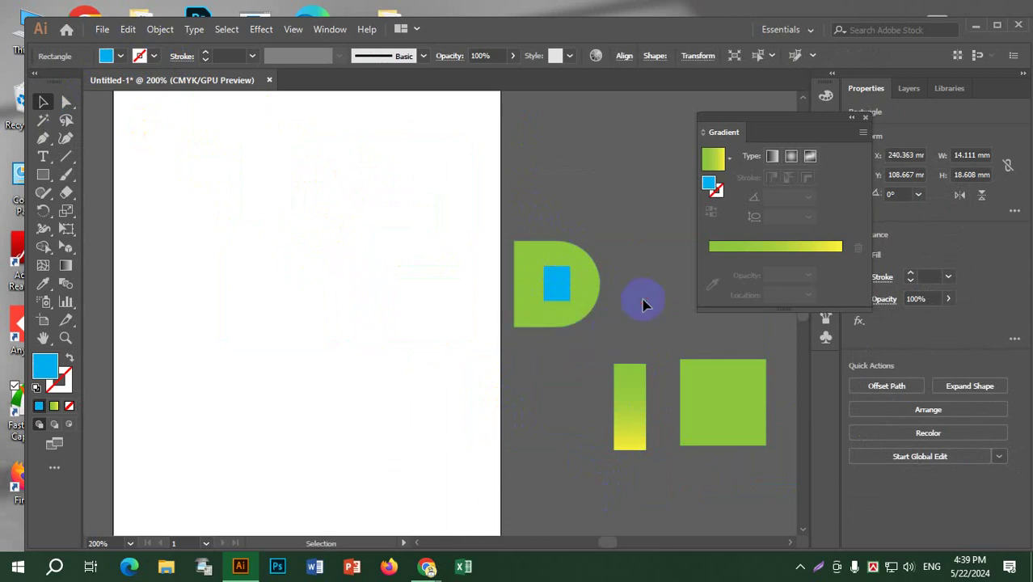
pyautogui.moveTo(516, 211); pyautogui.dragTo(603, 315)
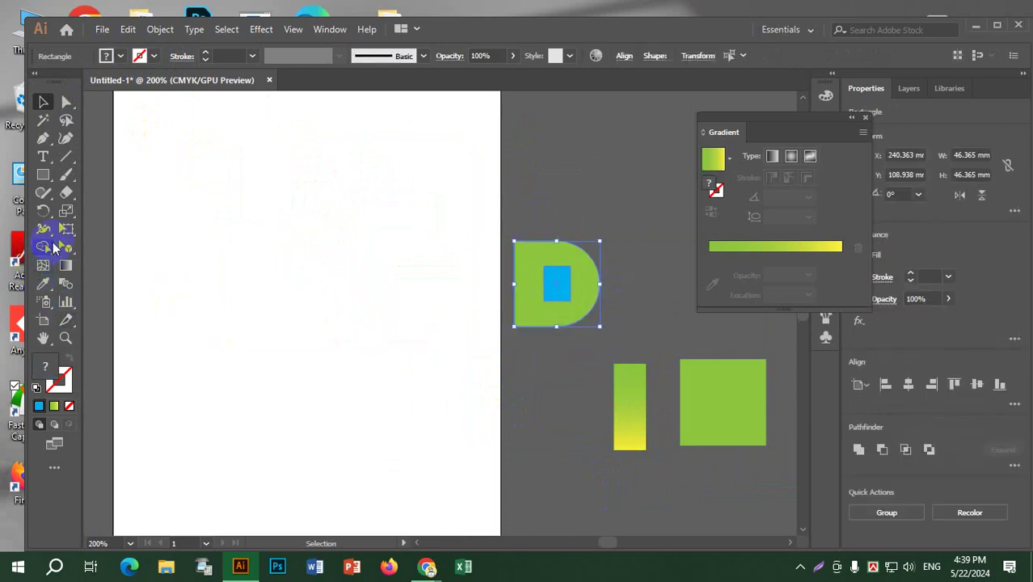
pyautogui.click(44, 246)
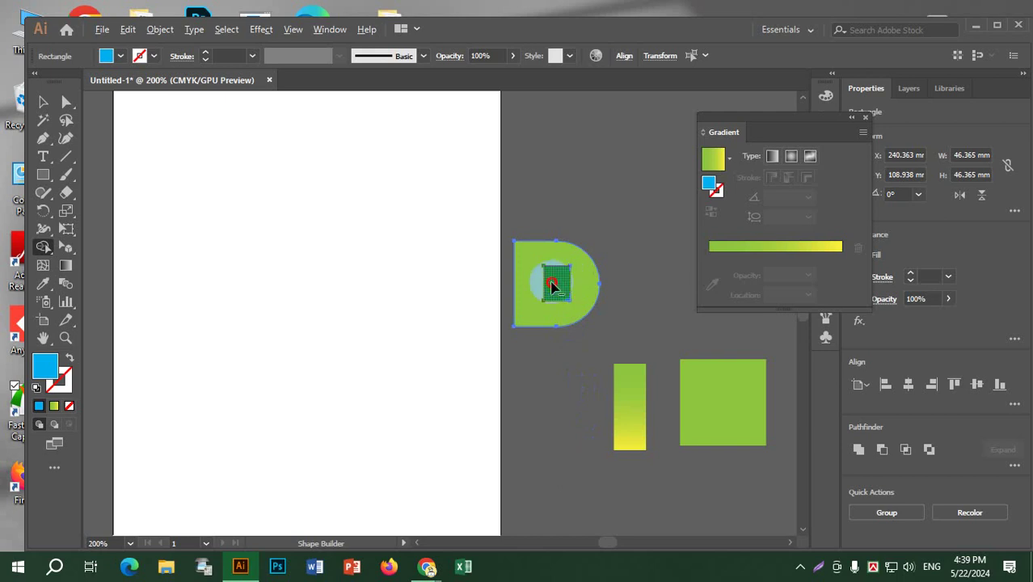
pyautogui.keyDown('alt'); pyautogui.click(552, 285); pyautogui.keyUp('alt')
pyautogui.click(43, 102)
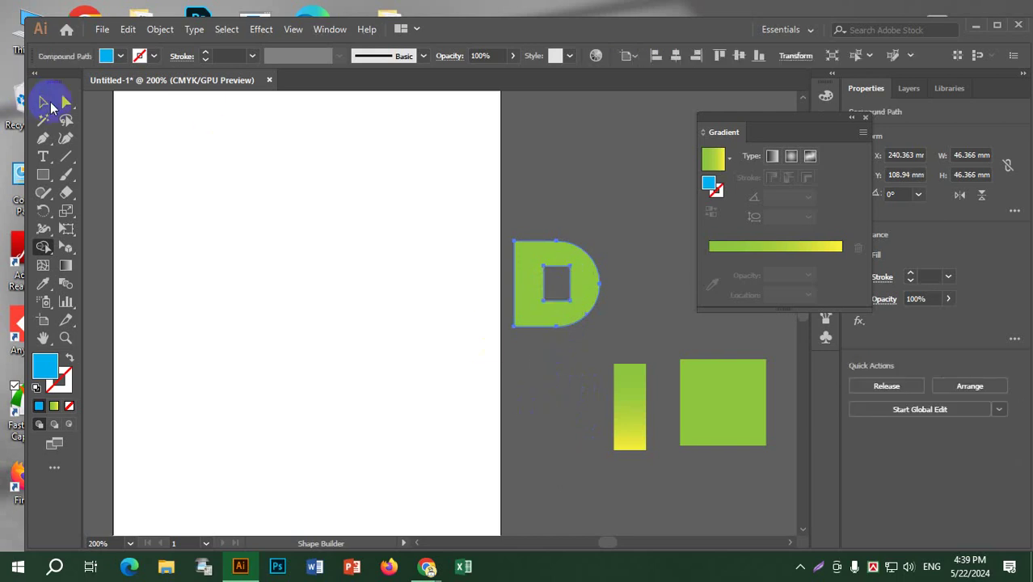
pyautogui.click(609, 212)
# Duplicate the green square and place the copy above the original.
pyautogui.moveTo(610, 197); pyautogui.dragTo(507, 156)
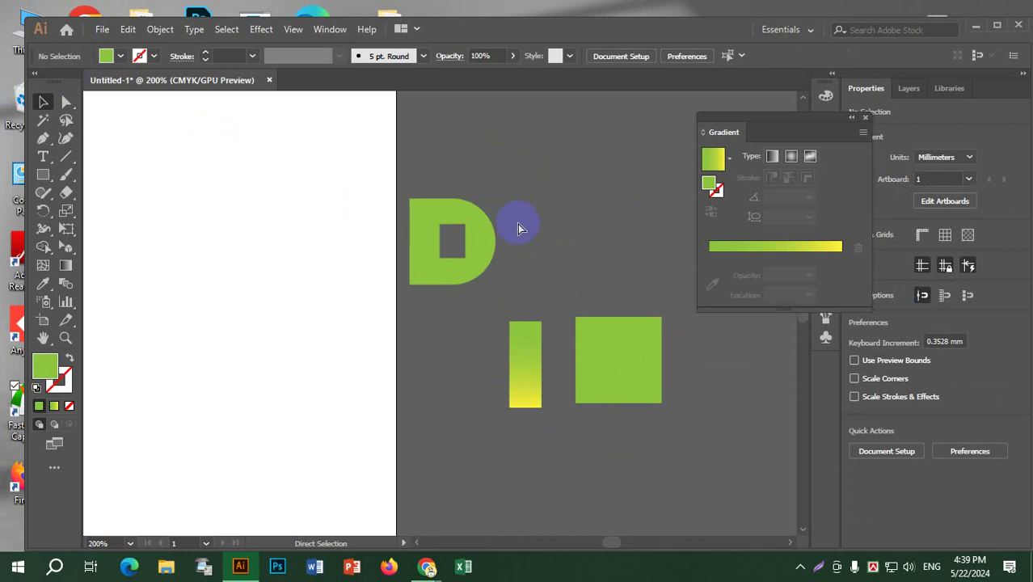
pyautogui.moveTo(584, 193); pyautogui.dragTo(491, 219)
pyautogui.moveTo(553, 387); pyautogui.dragTo(539, 240)
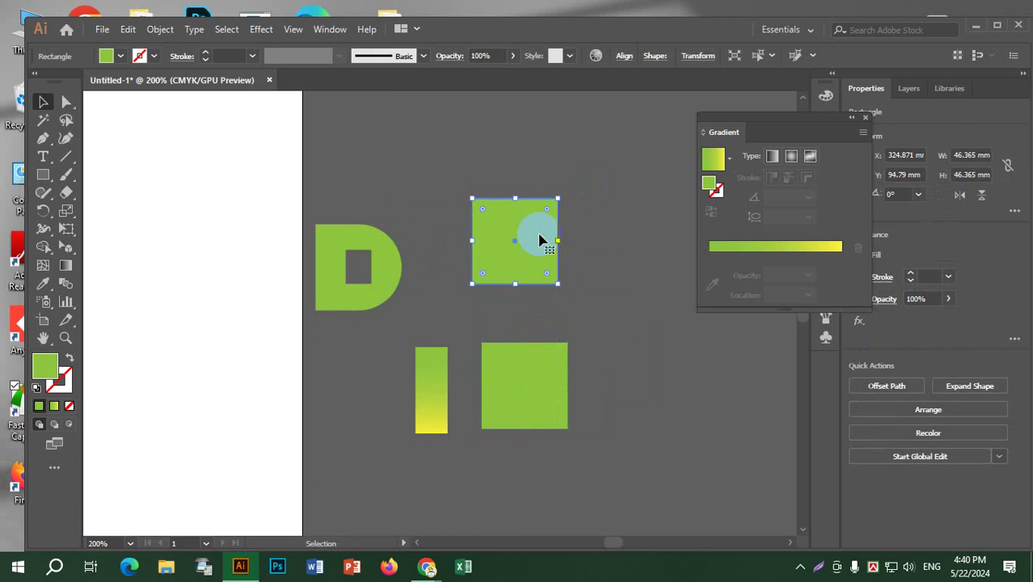
# Round the copied square's two right corners to 23.18 mm and move the resulting D slightly up.
pyautogui.click(64, 101)
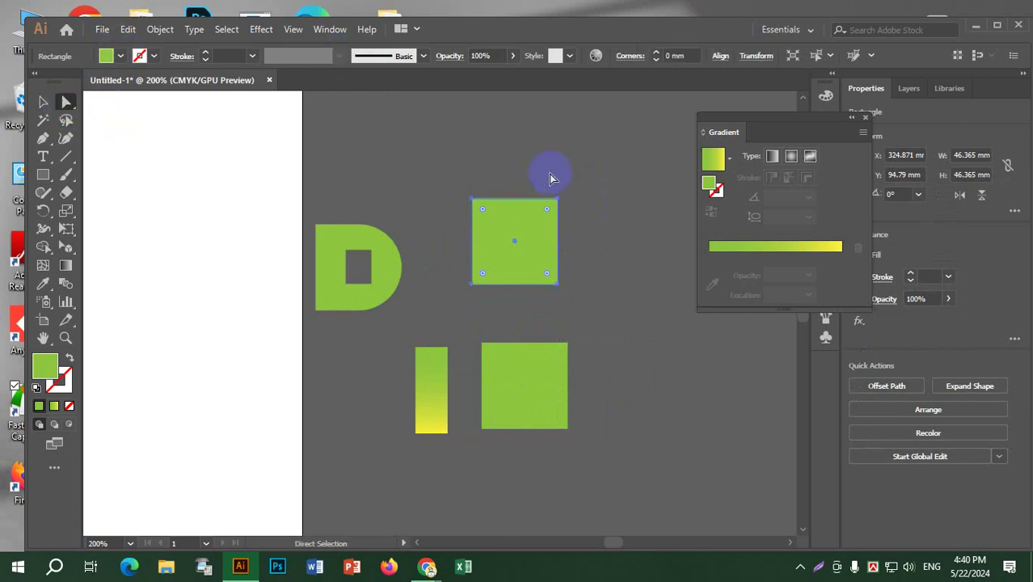
pyautogui.moveTo(549, 178); pyautogui.dragTo(594, 323)
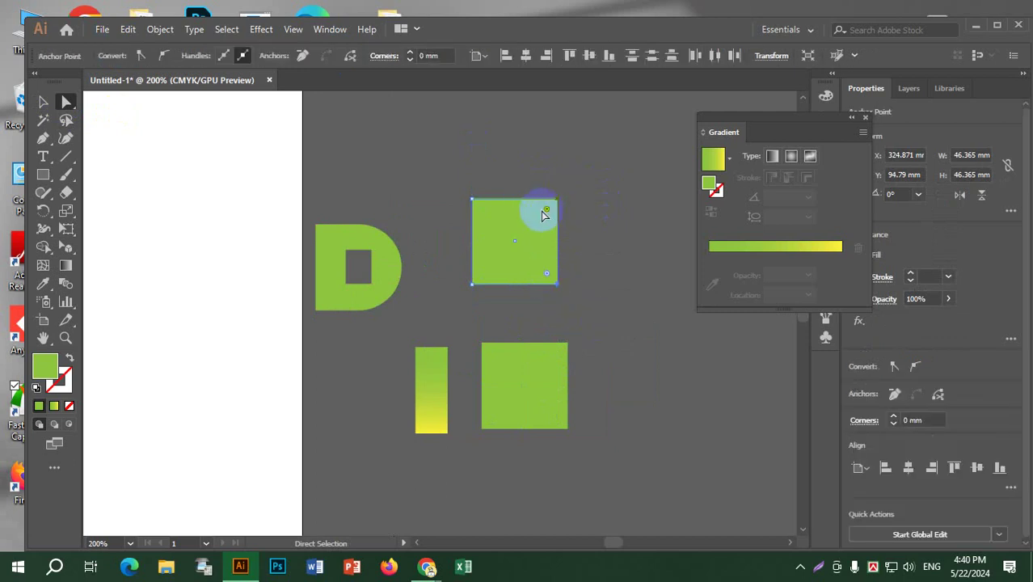
pyautogui.moveTo(547, 213); pyautogui.dragTo(473, 219)
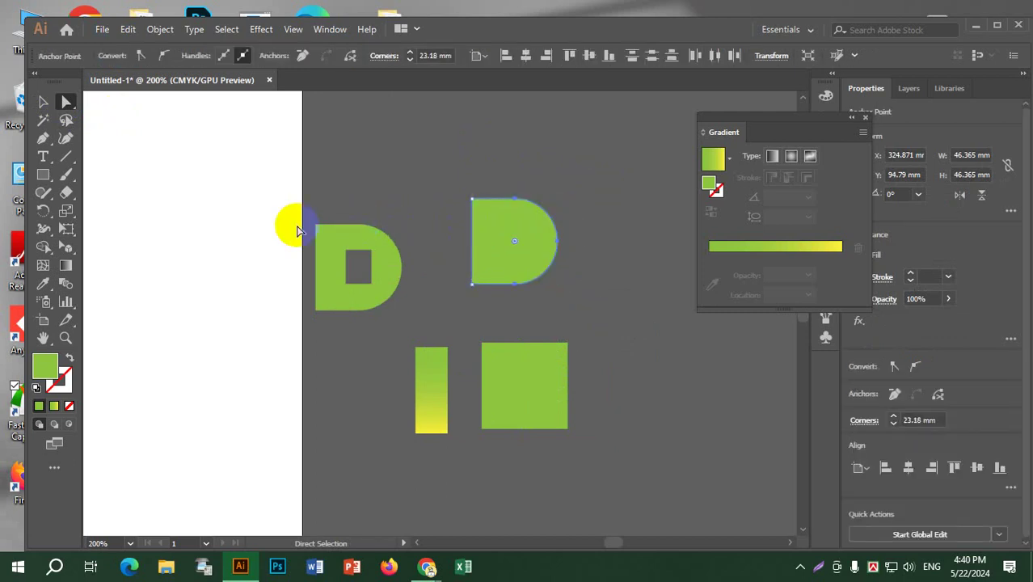
pyautogui.click(467, 167)
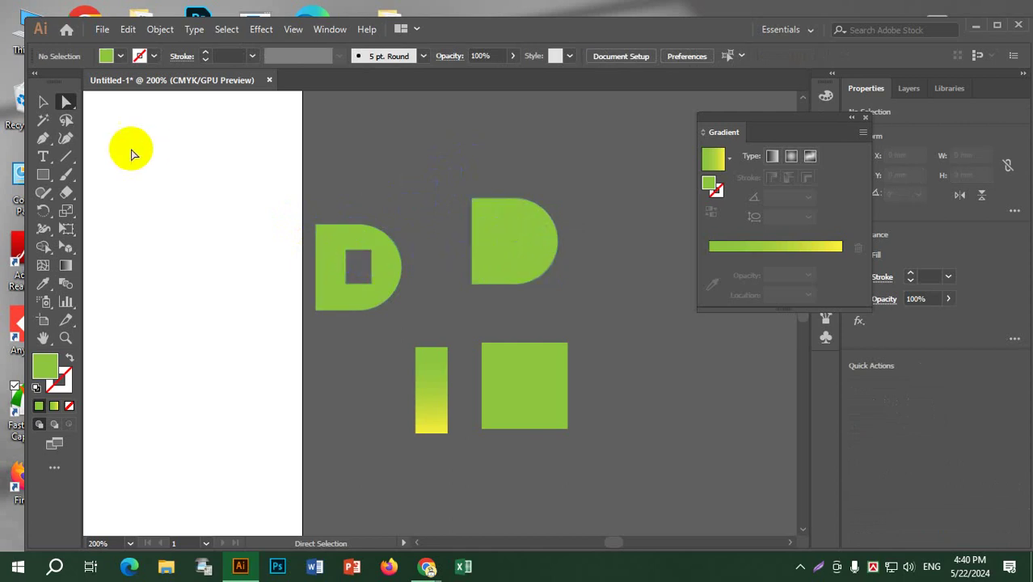
pyautogui.click(43, 101)
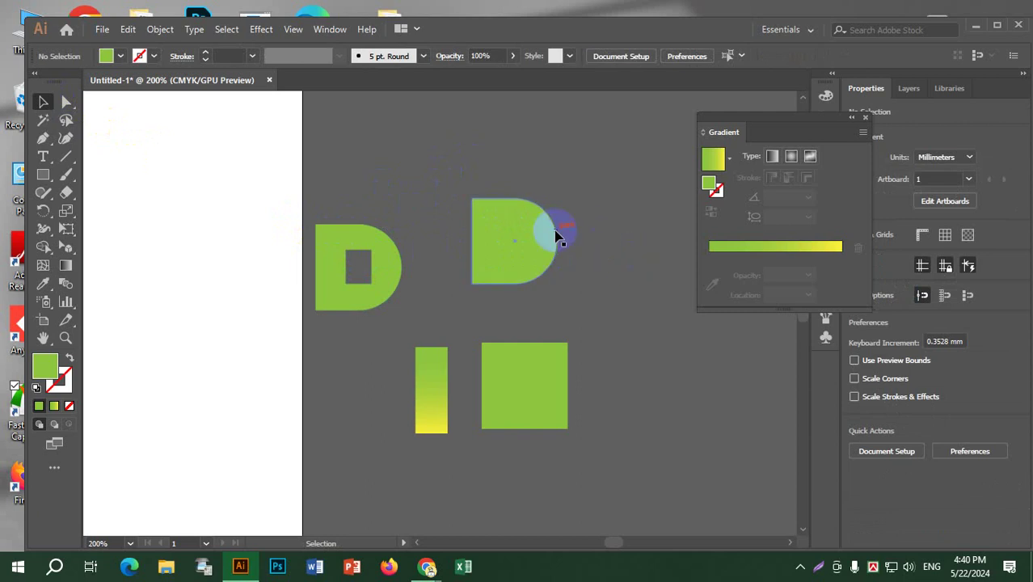
pyautogui.moveTo(512, 235); pyautogui.dragTo(523, 200)
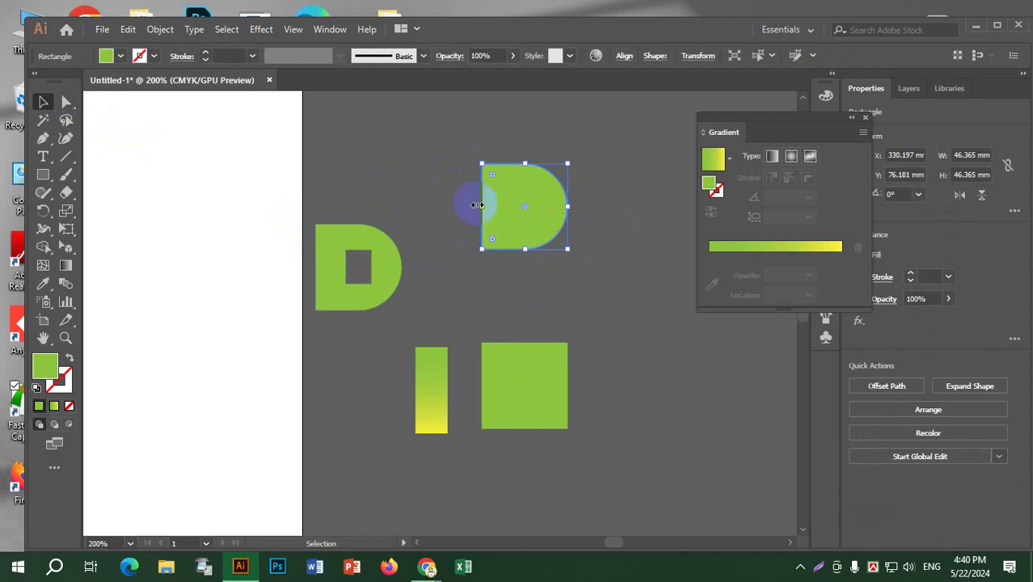
# Add the letter D as point text above the green shapes and enlarge it to about 130.92 pt.
pyautogui.click(43, 156)
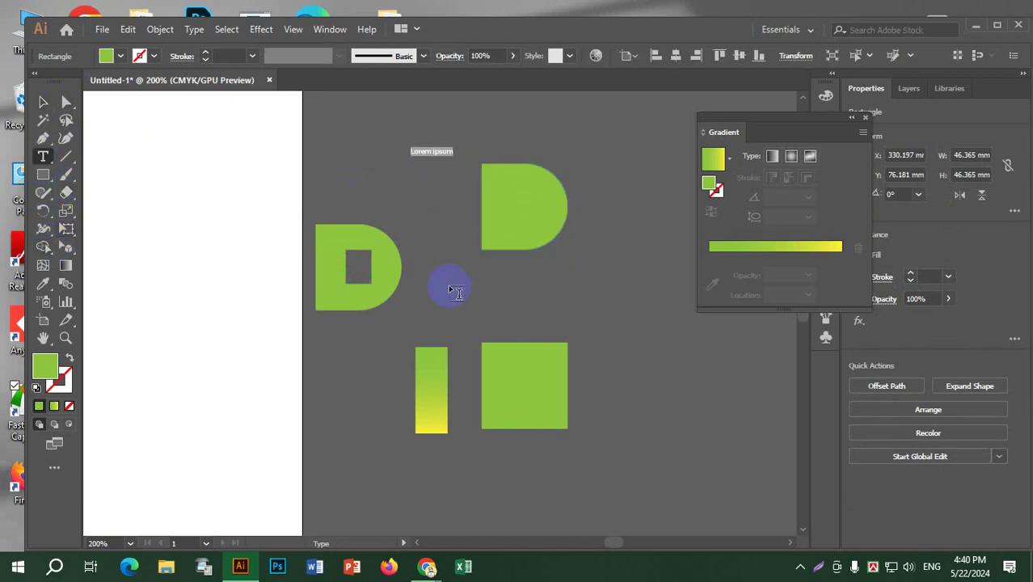
pyautogui.press('BackSpace')
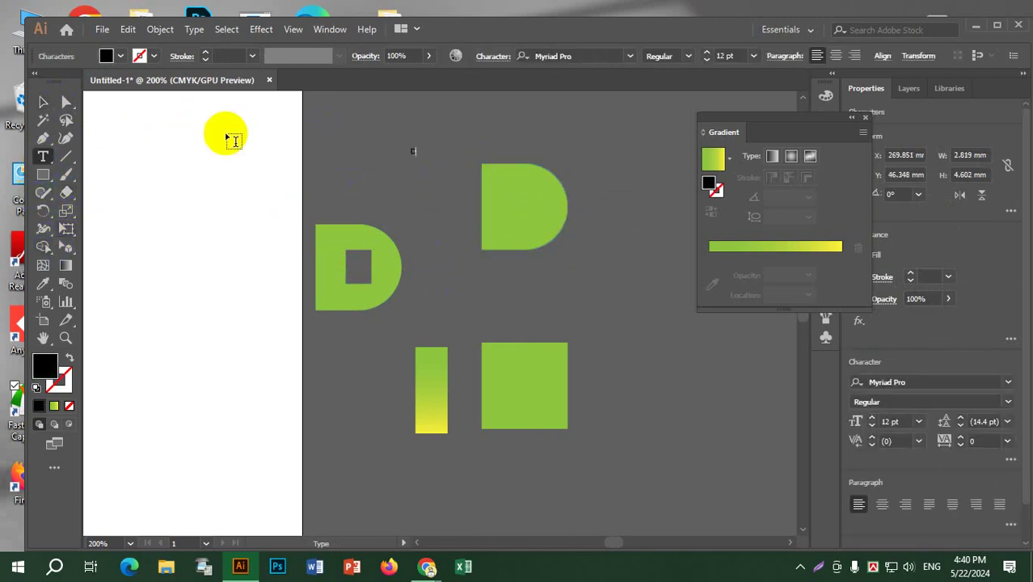
pyautogui.click(43, 102)
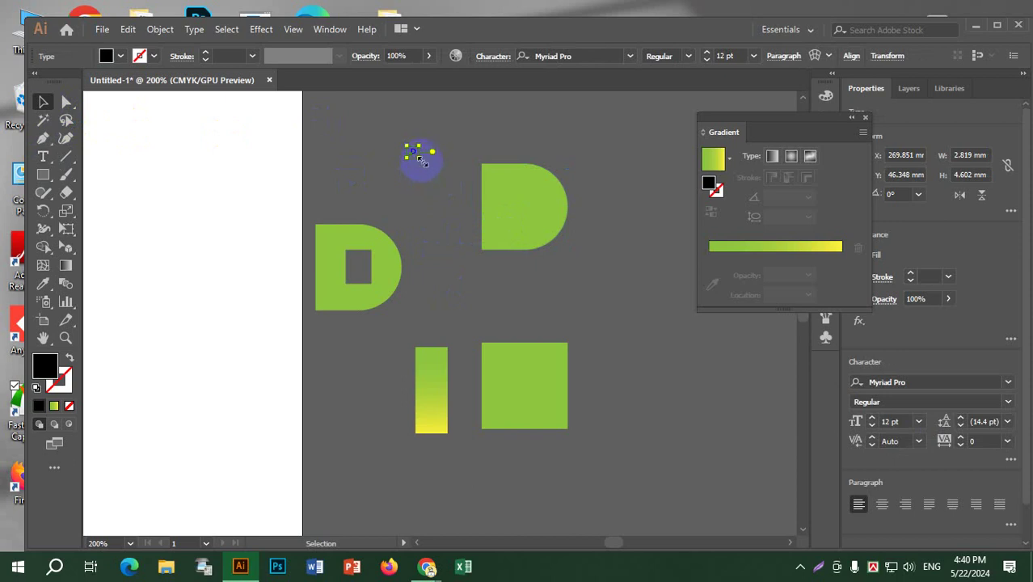
pyautogui.moveTo(460, 205); pyautogui.dragTo(422, 156)
# Try other font families on the D text, such as NikoshLightBAN and PandulipiEMJ, and delete the text.
pyautogui.click(688, 57)
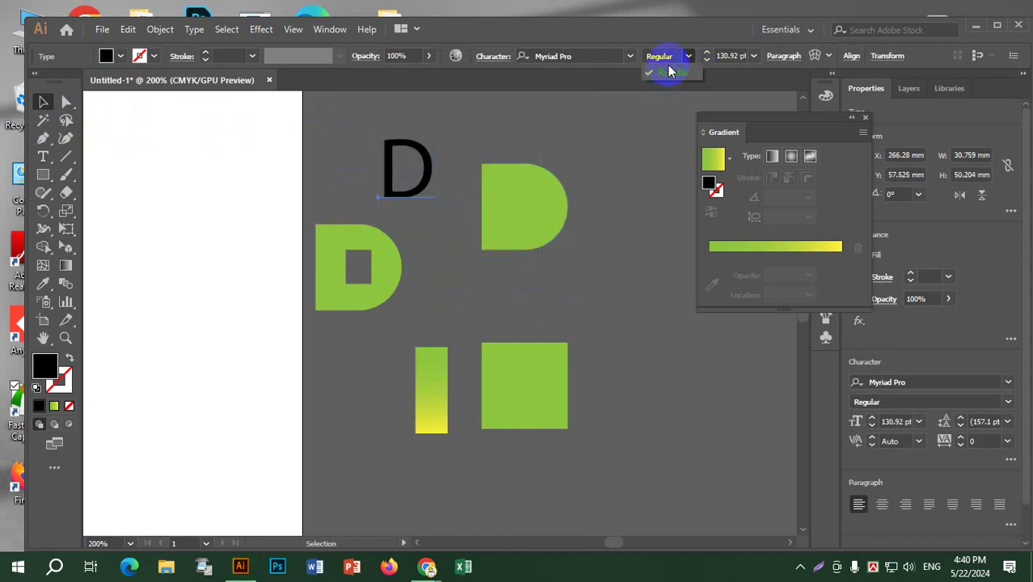
pyautogui.click(585, 57)
pyautogui.scroll(-4, 585, 57)
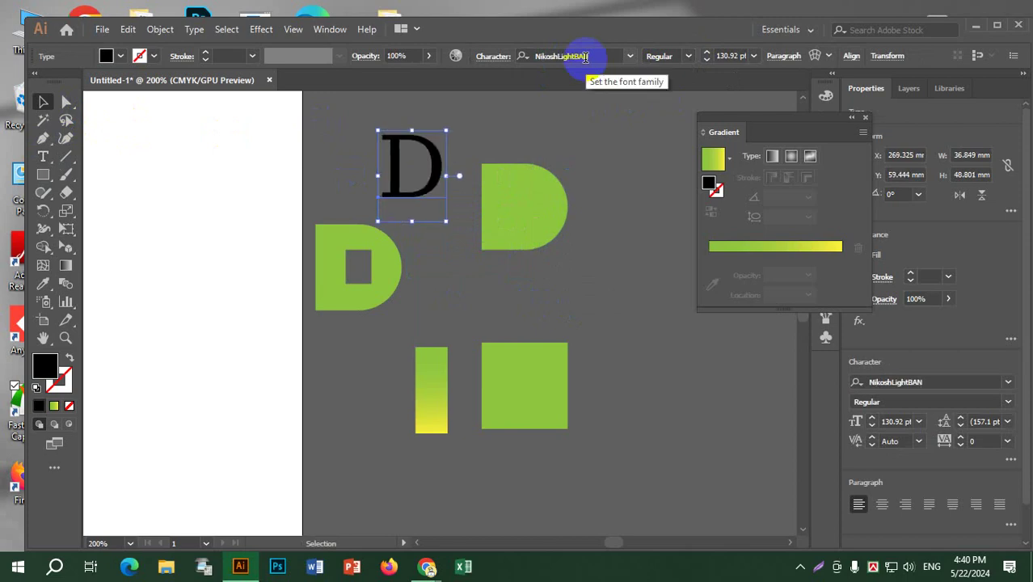
pyautogui.scroll(-3, 585, 57)
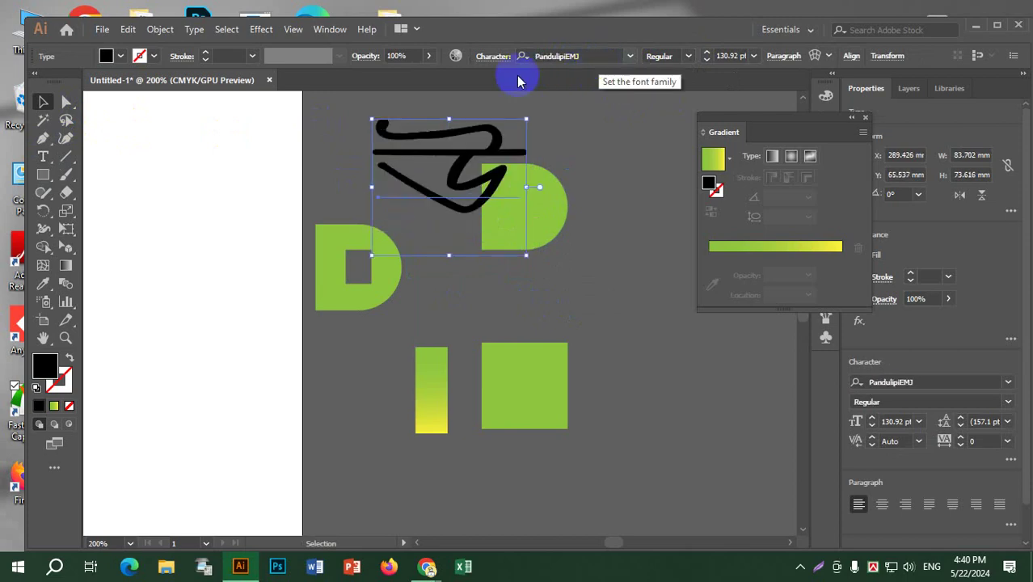
pyautogui.click(457, 198)
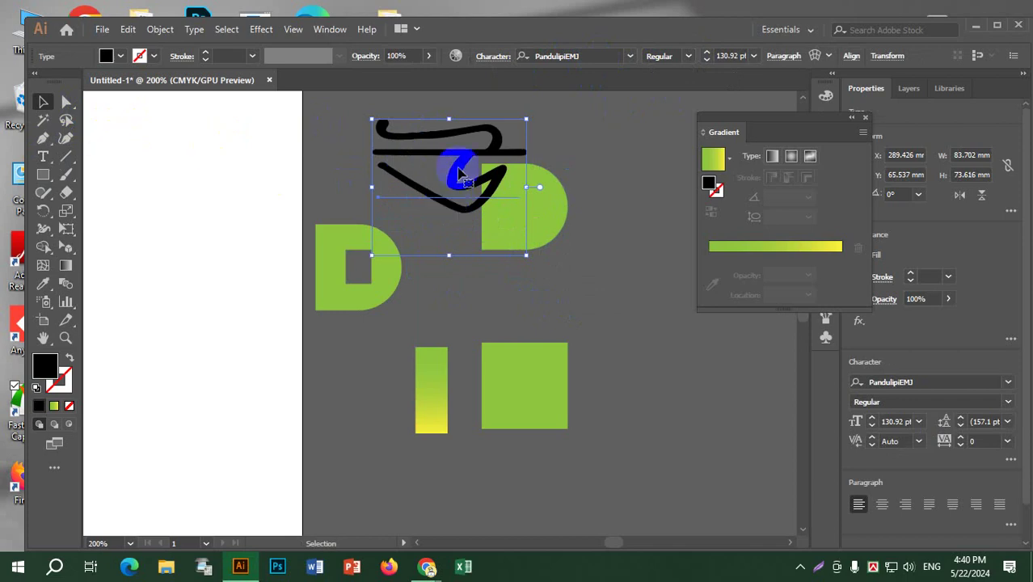
pyautogui.press('Delete')
# Move the solid D closer to the cut-out D and draw a red rectangle about 14.3 × 20.5 mm inside it.
pyautogui.moveTo(525, 197); pyautogui.dragTo(457, 287)
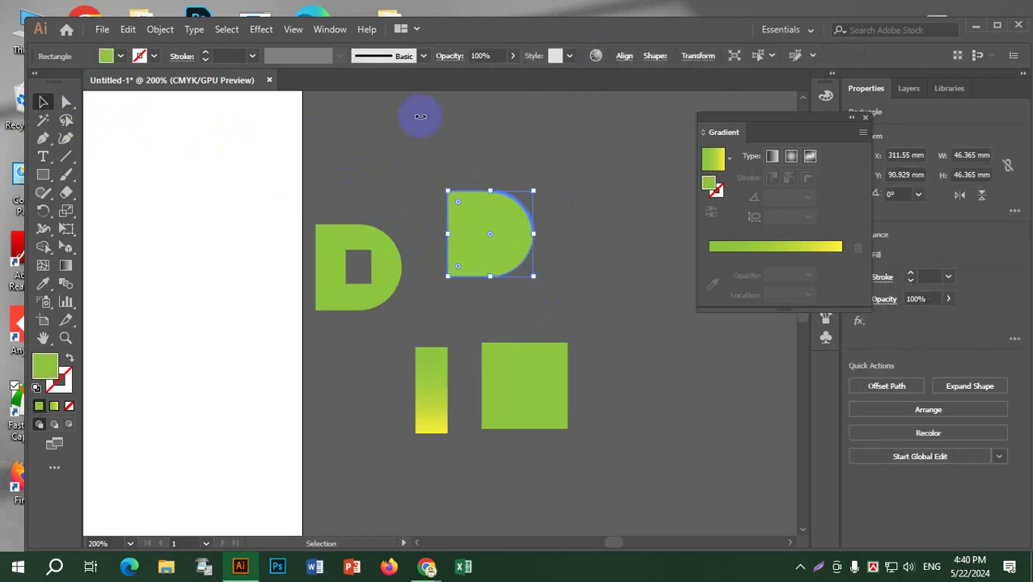
pyautogui.click(43, 174)
pyautogui.moveTo(472, 215); pyautogui.dragTo(497, 253)
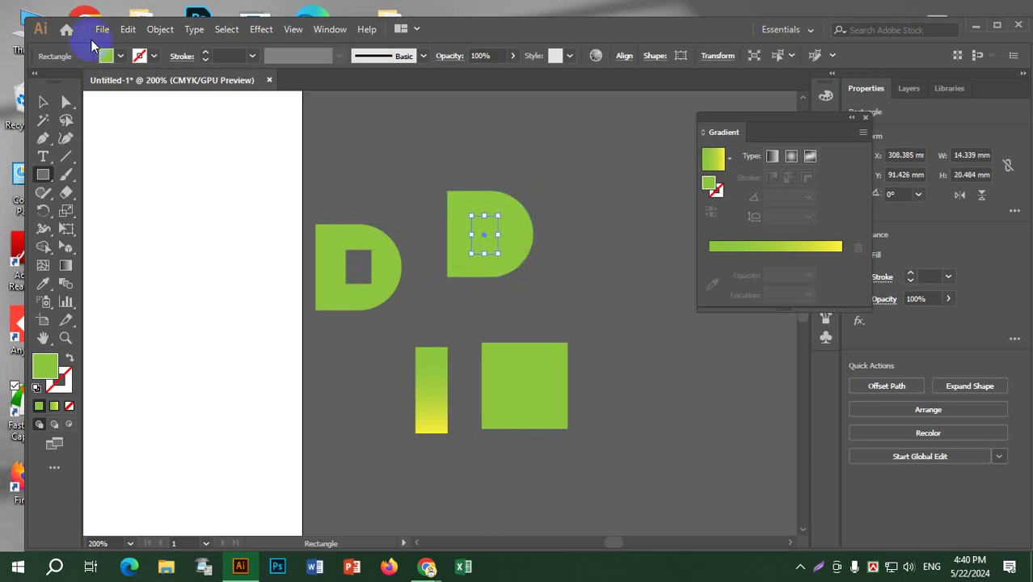
pyautogui.click(107, 56)
pyautogui.click(119, 89)
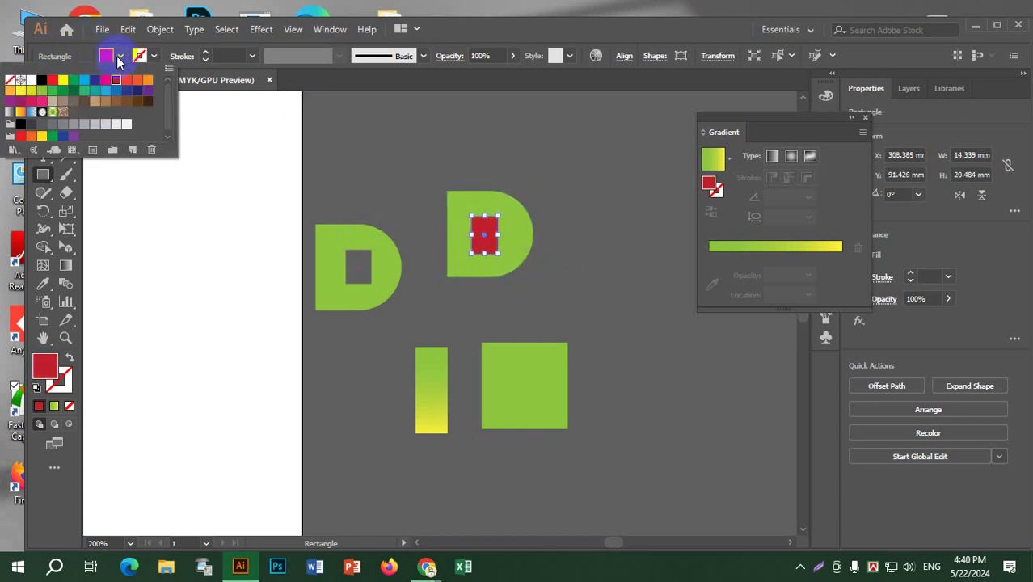
pyautogui.click(109, 56)
# Center the red rectangle in the D and cut it out of the D with the Shape Builder.
pyautogui.click(43, 101)
pyautogui.click(560, 228)
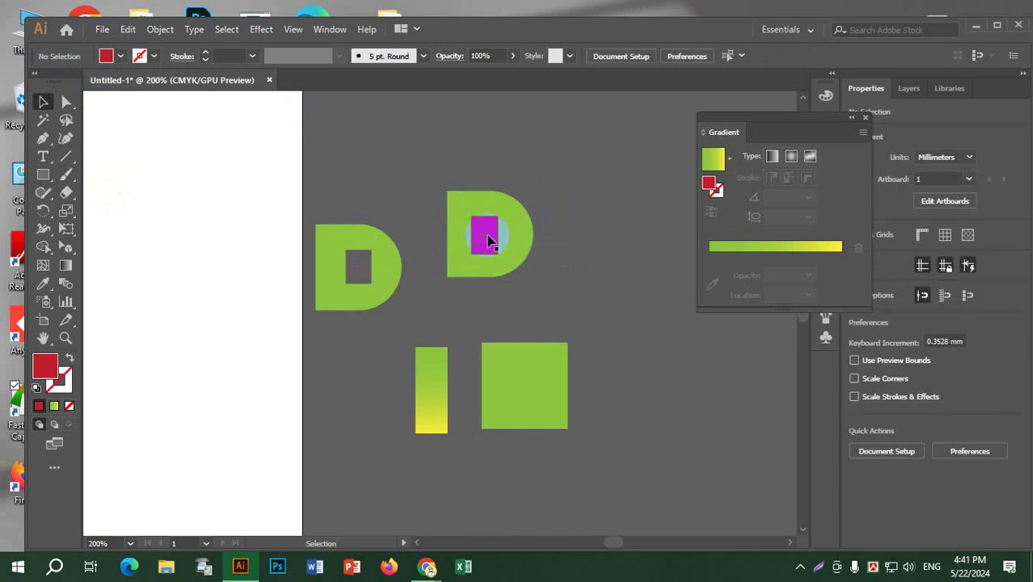
pyautogui.moveTo(486, 239); pyautogui.dragTo(496, 239)
pyautogui.click(452, 166)
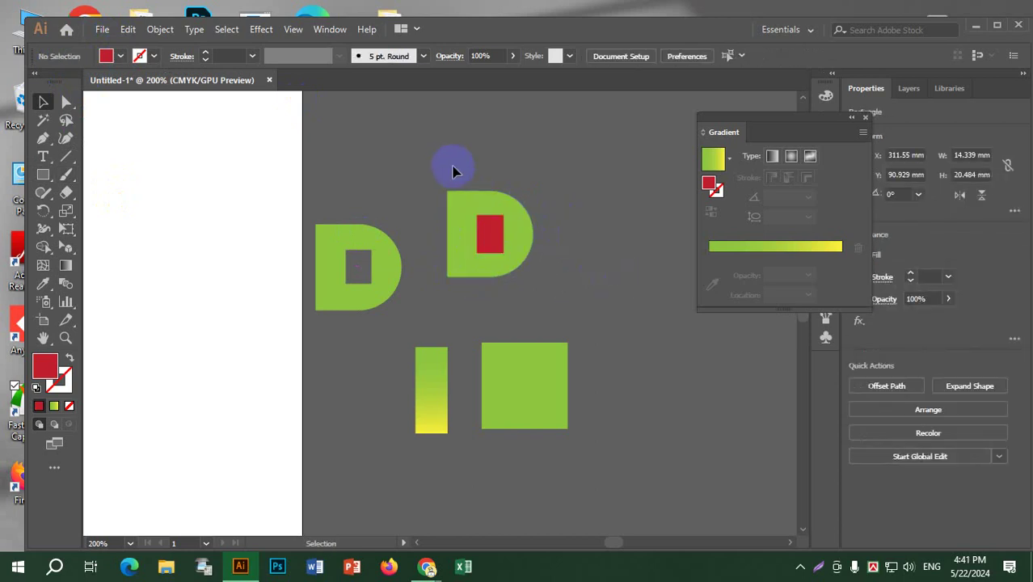
pyautogui.click(459, 243)
pyautogui.click(45, 249)
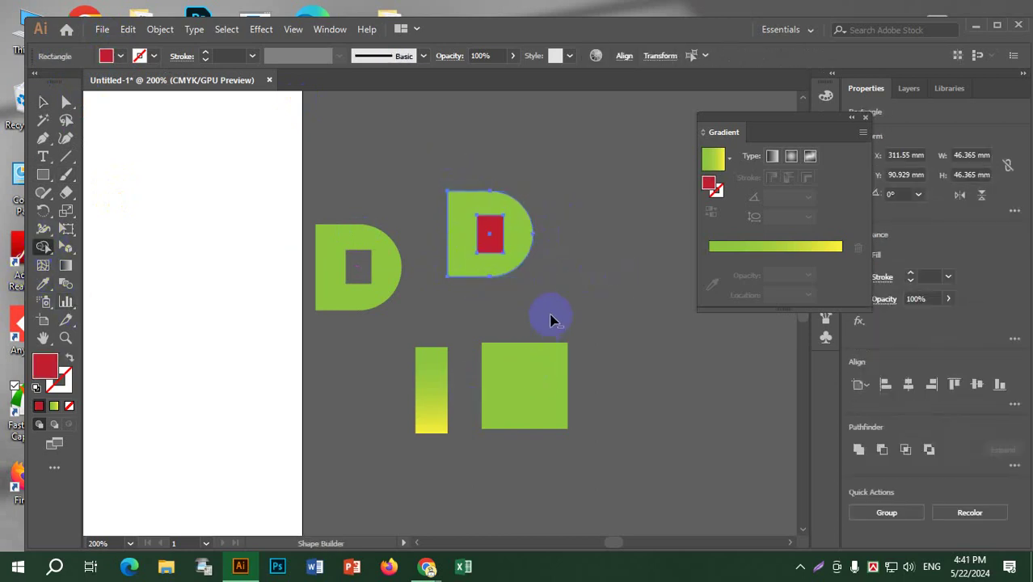
pyautogui.keyDown('alt'); pyautogui.click(488, 242); pyautogui.keyUp('alt')
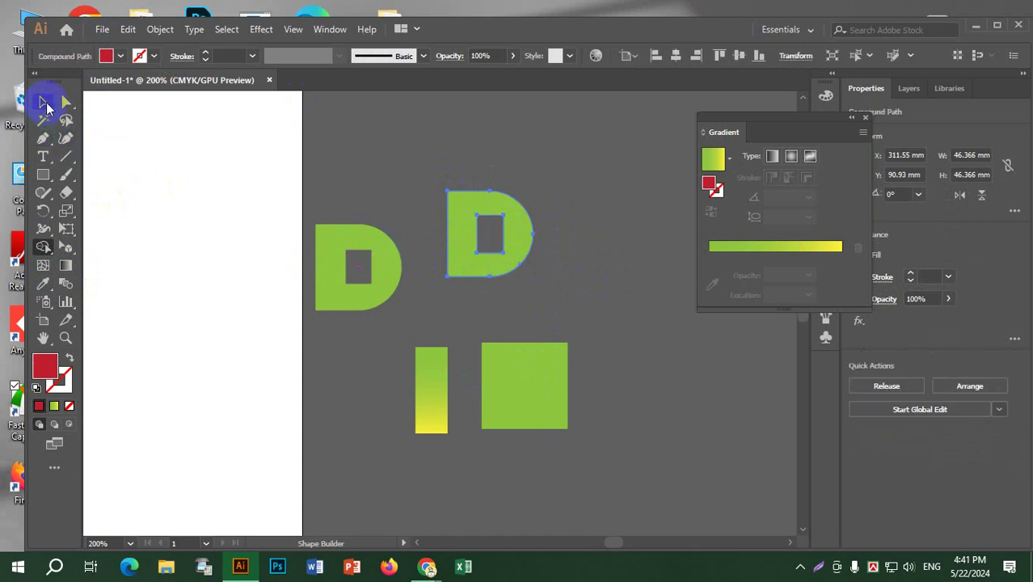
pyautogui.click(44, 103)
pyautogui.click(380, 142)
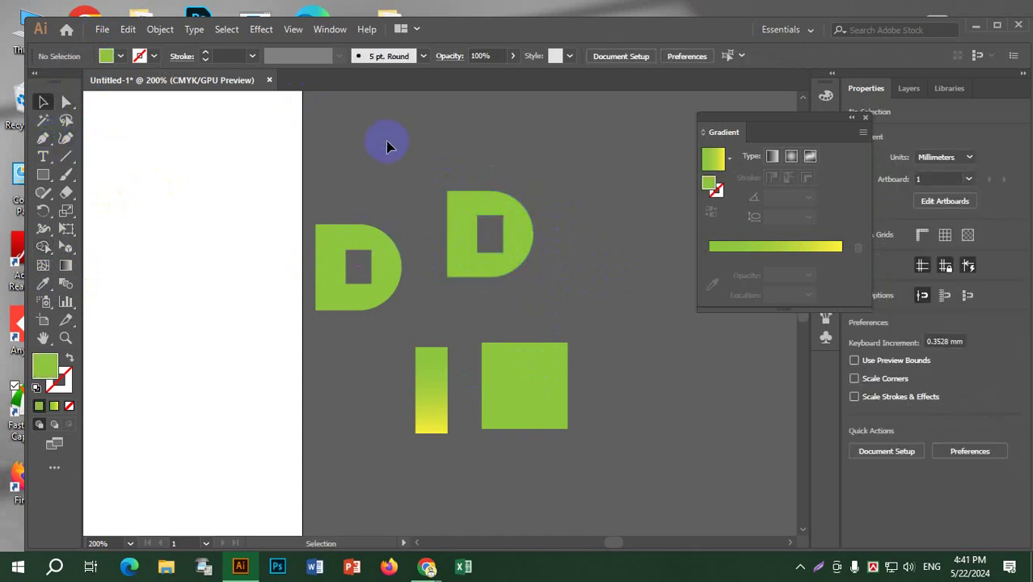
# Delete the second cut-out D and move the remaining D above the gradient rectangle and the square.
pyautogui.scroll(-2, 557, 278)
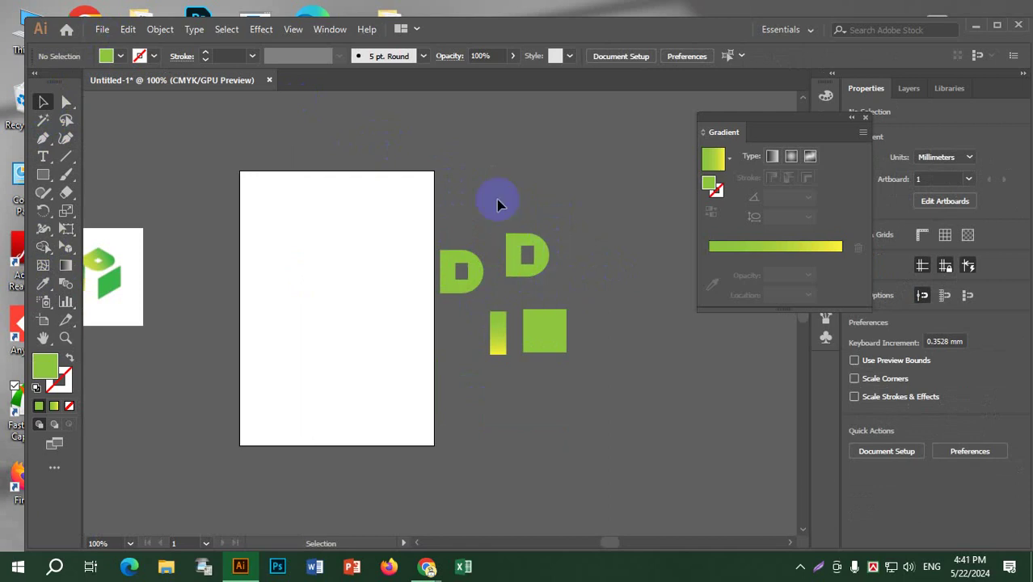
pyautogui.moveTo(496, 202); pyautogui.dragTo(566, 303)
pyautogui.press('Delete')
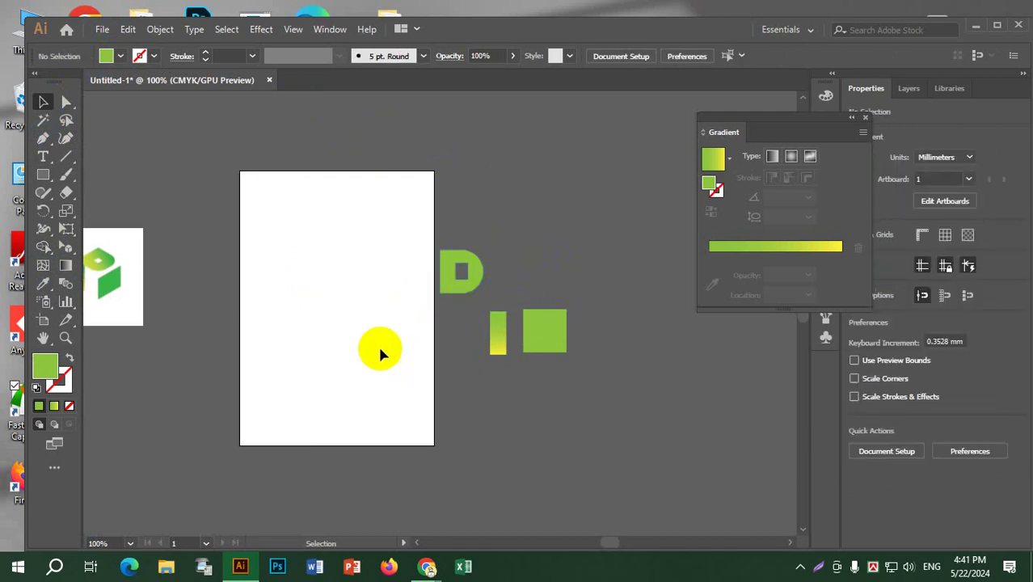
pyautogui.scroll(1, 377, 344)
pyautogui.moveTo(519, 259); pyautogui.dragTo(618, 264)
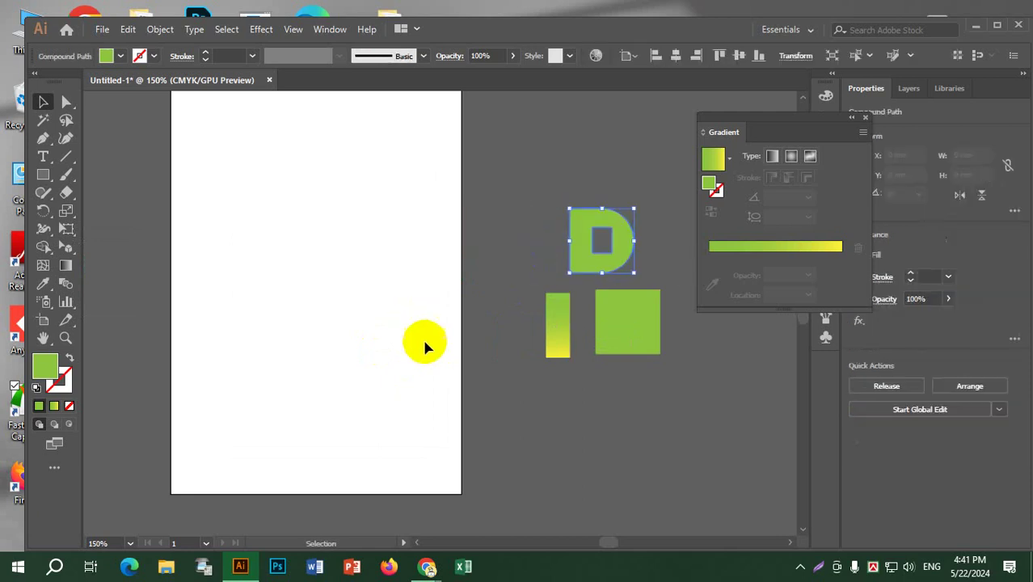
# Show the perspective grid and lower the height of its vertical planes to a short band near the ground.
pyautogui.hotkey('ctrl', 'shift', 'i')
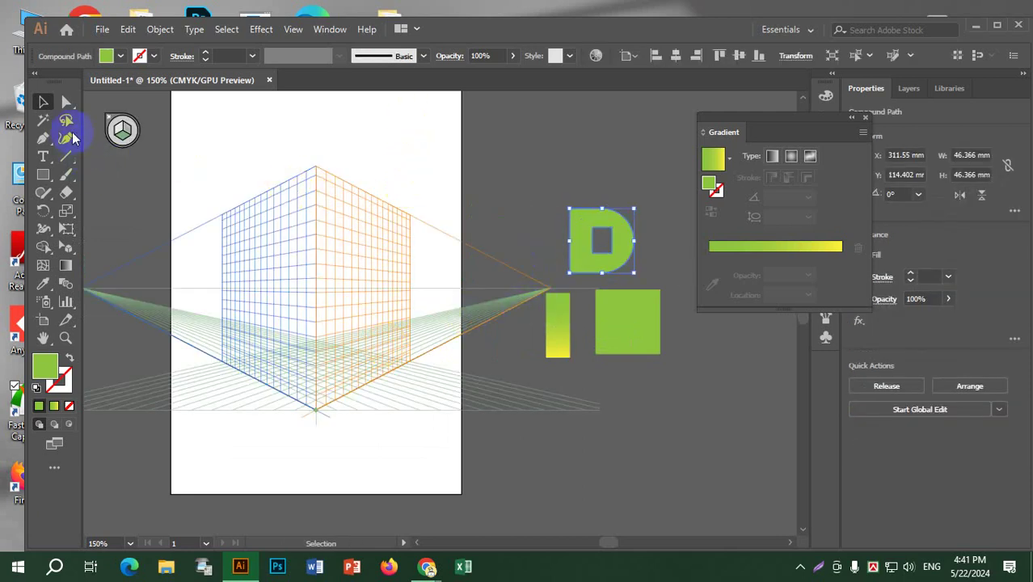
pyautogui.click(315, 186)
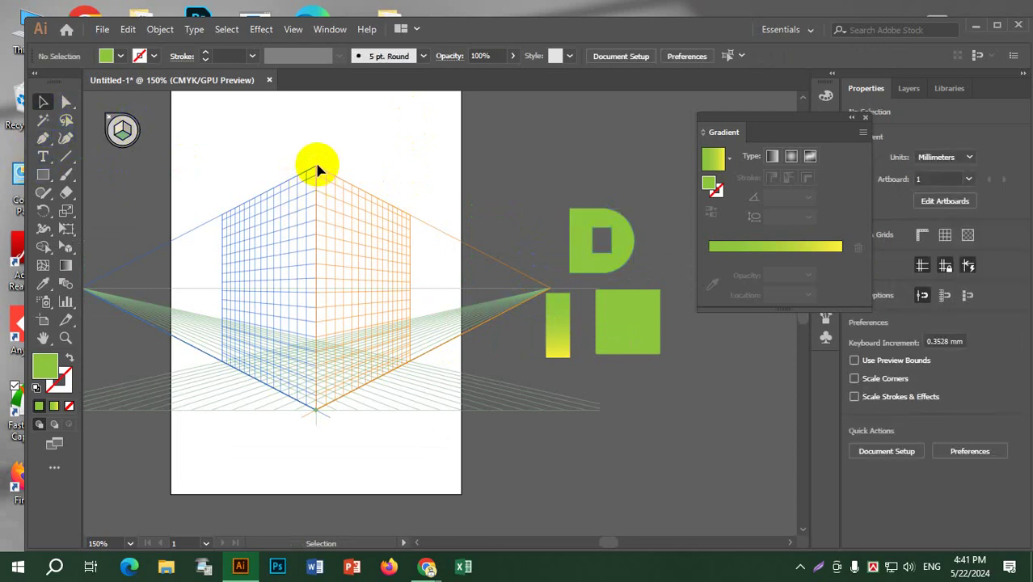
pyautogui.click(68, 251)
pyautogui.moveTo(68, 255); pyautogui.dragTo(129, 241)
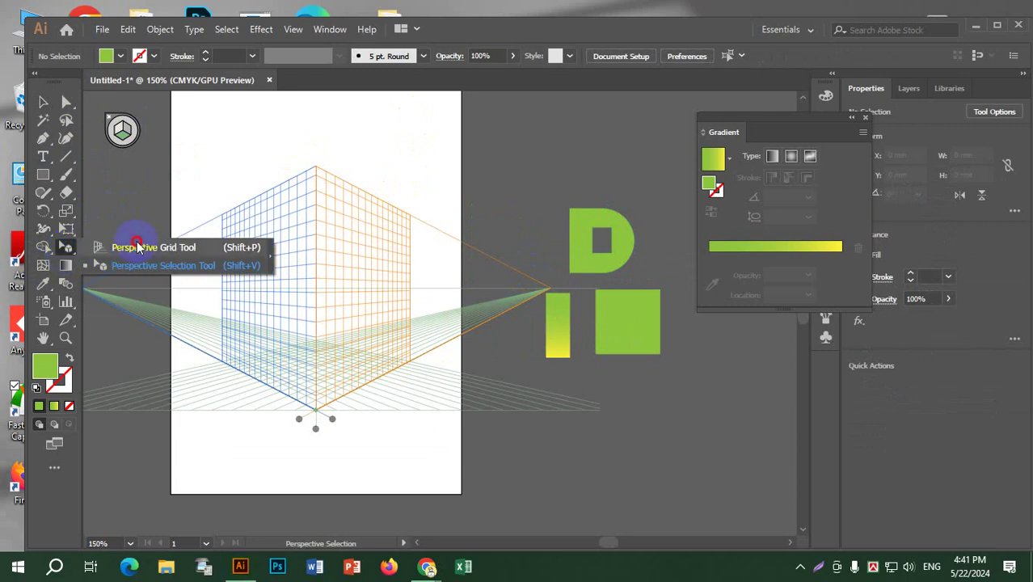
pyautogui.moveTo(68, 246); pyautogui.dragTo(114, 250)
pyautogui.moveTo(315, 170); pyautogui.dragTo(317, 370)
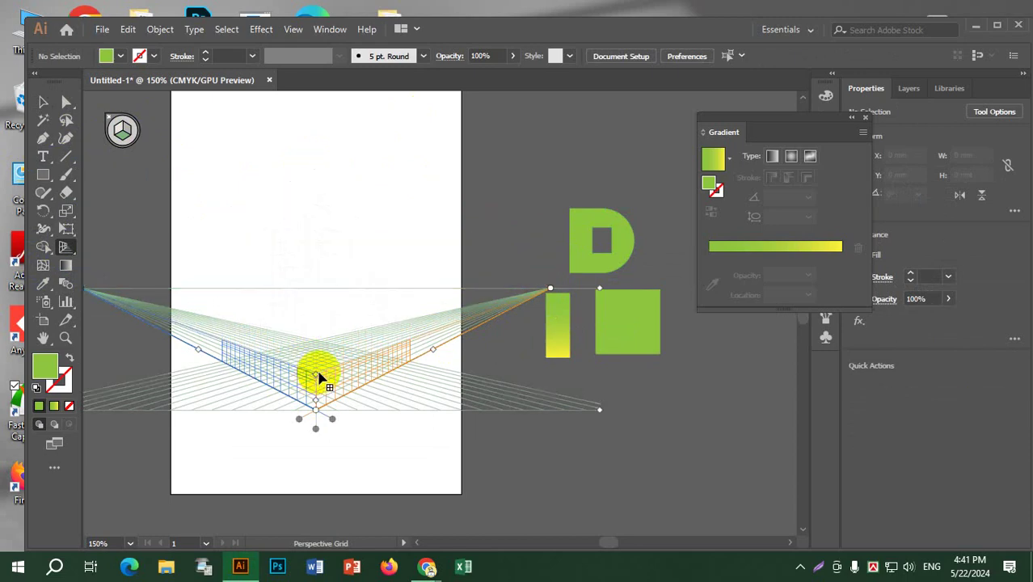
pyautogui.scroll(2, 309, 386)
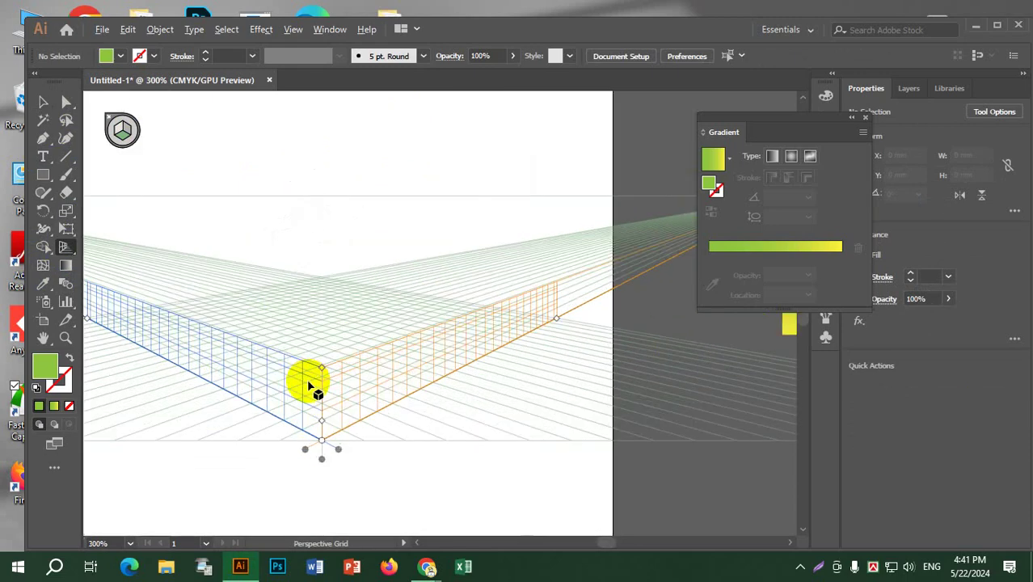
pyautogui.scroll(-2, 545, 367)
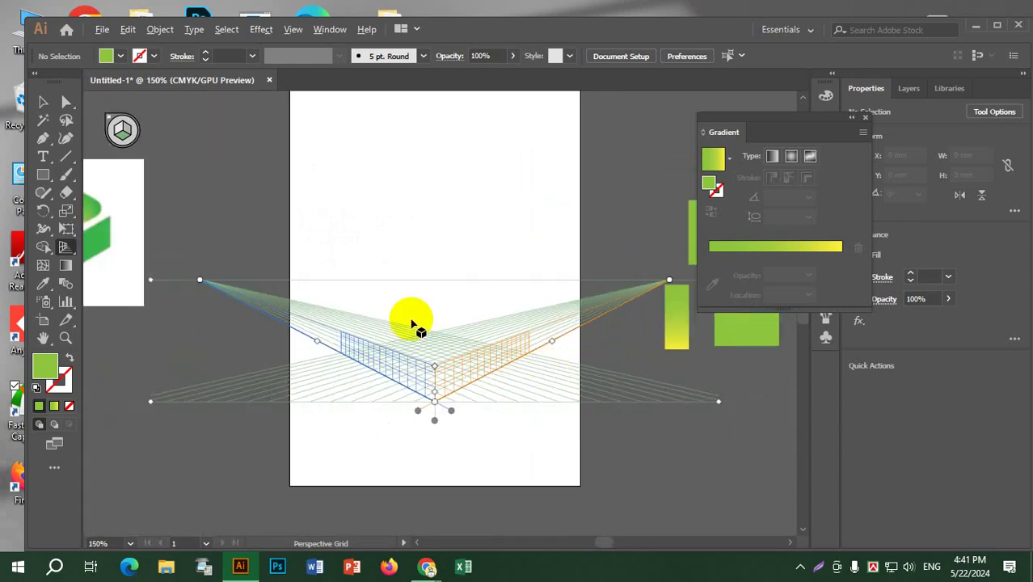
# Place the gradient rectangle on the left perspective plane near the grid's front corner and shrink it to about 11.5 × 23.9 mm.
pyautogui.moveTo(69, 251); pyautogui.dragTo(103, 264)
pyautogui.click(117, 130)
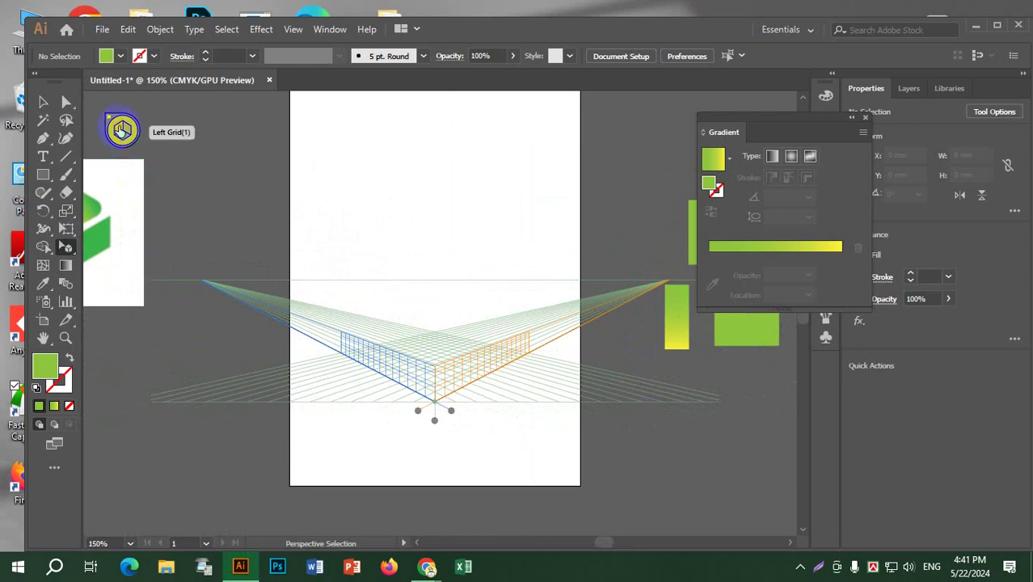
pyautogui.moveTo(682, 330); pyautogui.dragTo(420, 394)
pyautogui.hotkey('ctrl', '+')
pyautogui.hotkey('ctrl', '+')
pyautogui.hotkey('ctrl', '+')
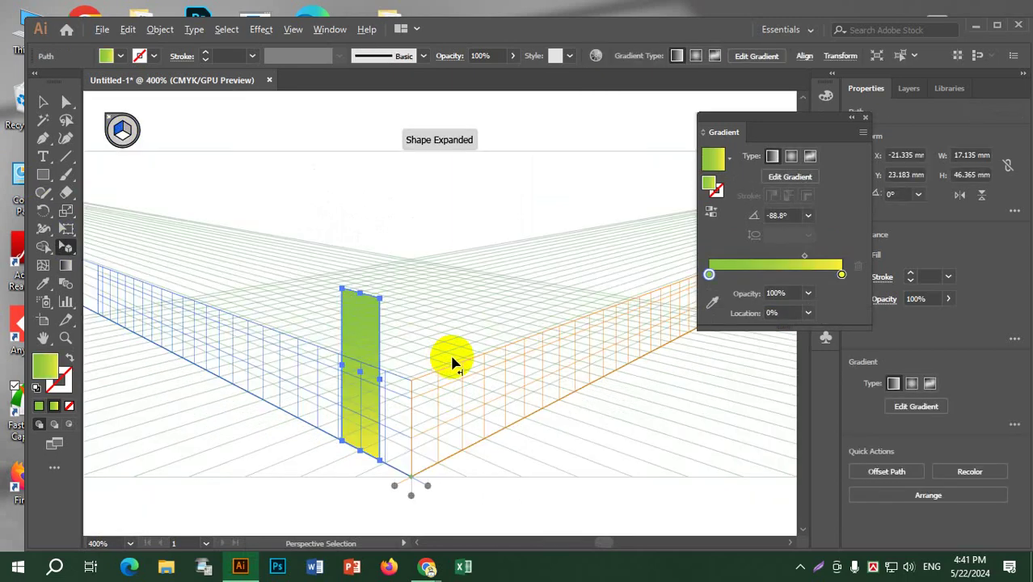
pyautogui.moveTo(359, 299); pyautogui.dragTo(319, 432)
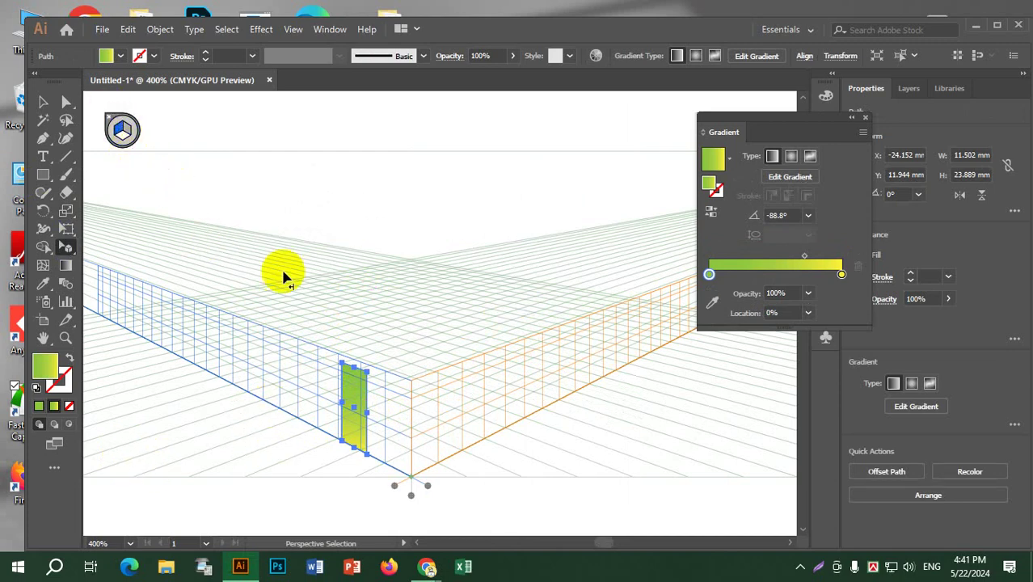
# Place the cut-out D on the horizontal perspective plane, with its corner at the top of the gradient rectangle.
pyautogui.click(118, 137)
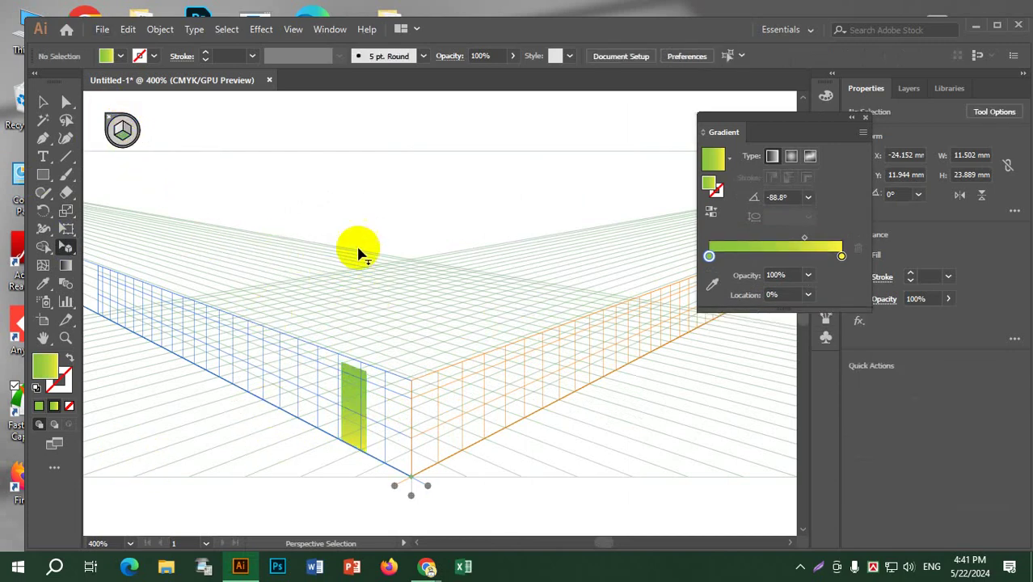
pyautogui.scroll(-3, 430, 272)
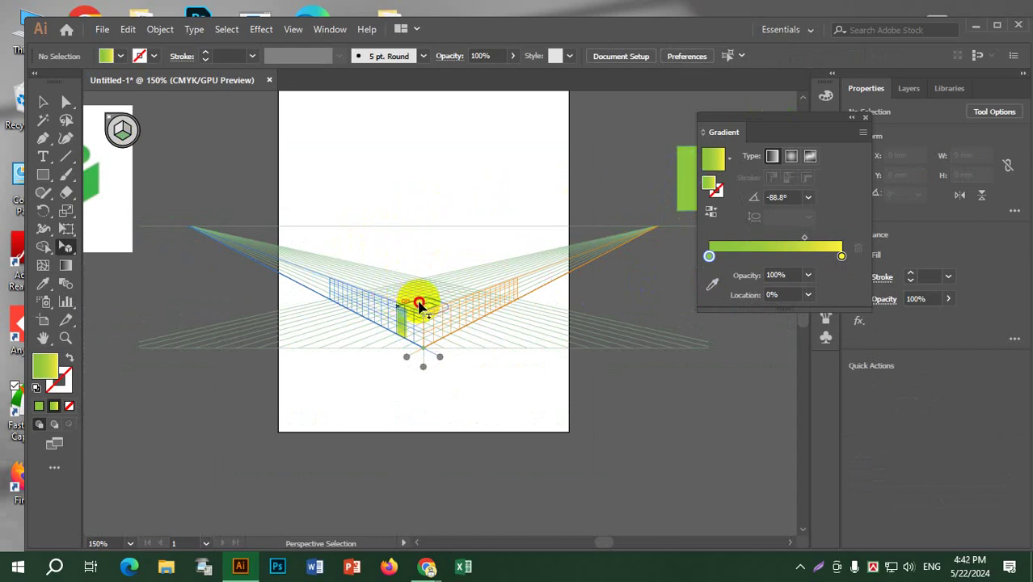
pyautogui.click(420, 305)
pyautogui.scroll(6, 420, 307)
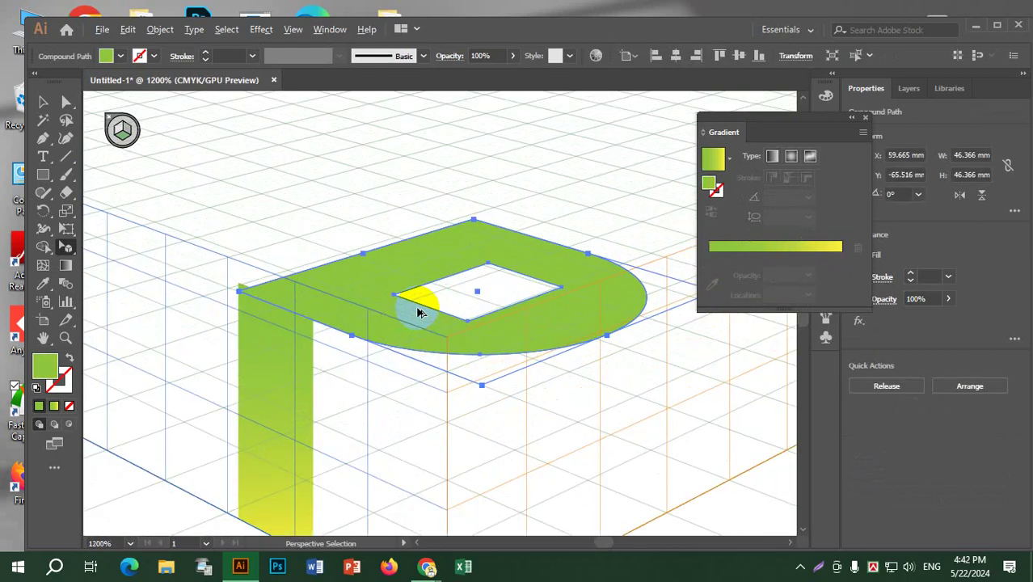
pyautogui.scroll(-4, 421, 311)
pyautogui.scroll(3, 518, 344)
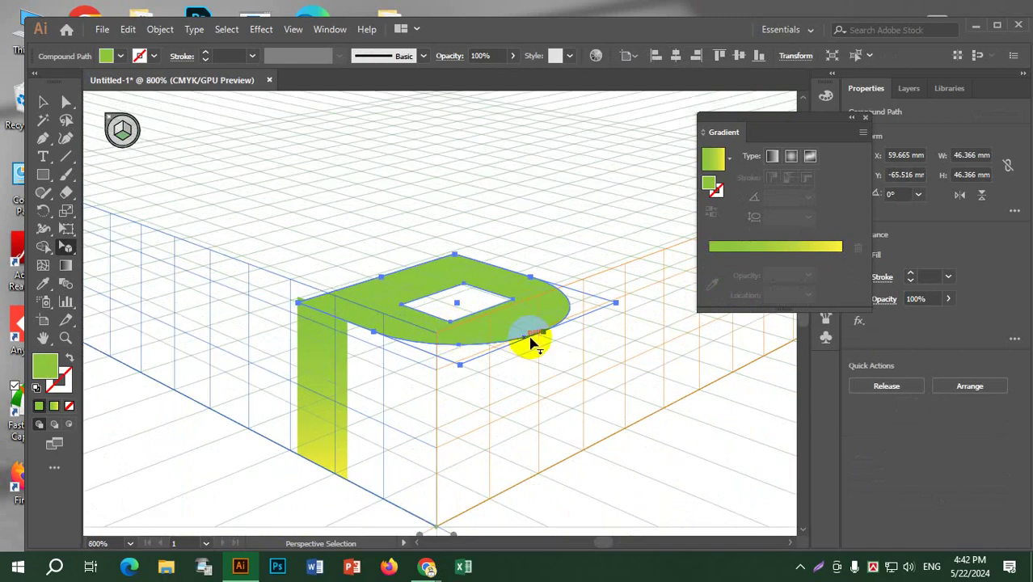
# Shrink the D to about 34.4 × 31.8 mm in perspective and align its corner with the gradient rectangle's upper outer corner.
pyautogui.moveTo(531, 343); pyautogui.dragTo(391, 317)
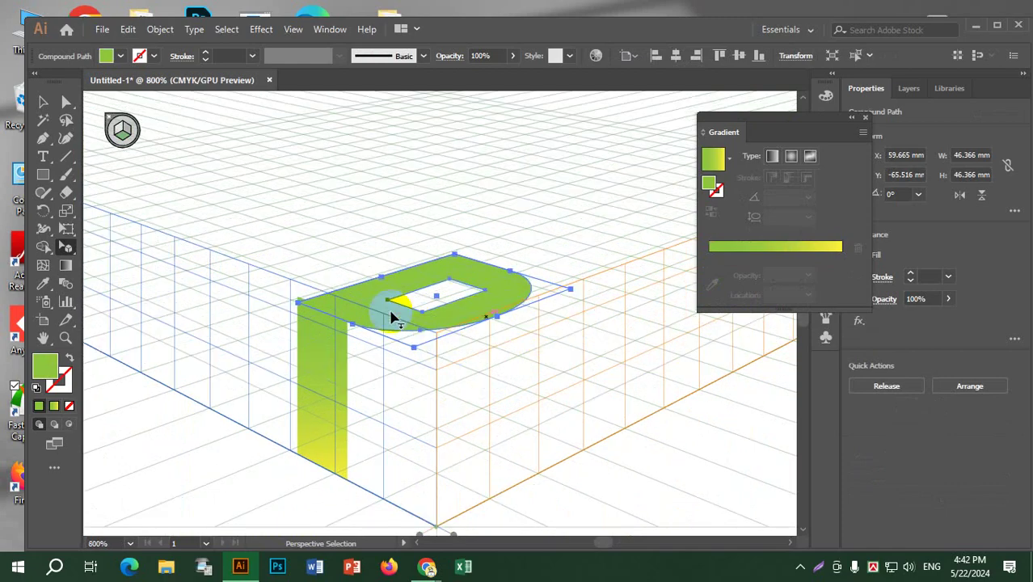
pyautogui.moveTo(509, 271); pyautogui.dragTo(462, 288)
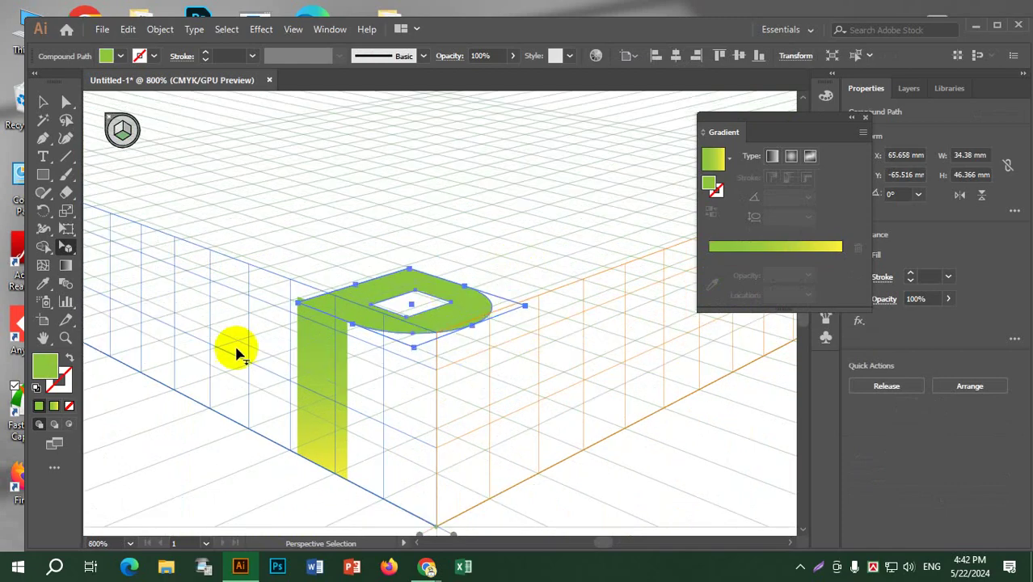
pyautogui.click(342, 386)
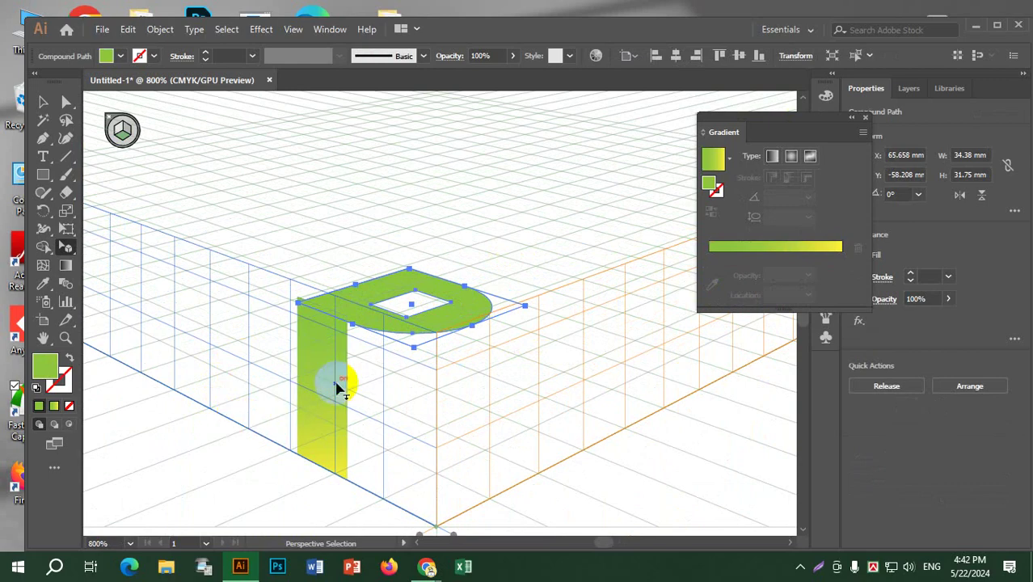
pyautogui.scroll(4, 325, 309)
pyautogui.moveTo(286, 275)
pyautogui.mouseDown()
pyautogui.moveTo(300, 246)
pyautogui.moveTo(281, 256)
pyautogui.mouseUp()
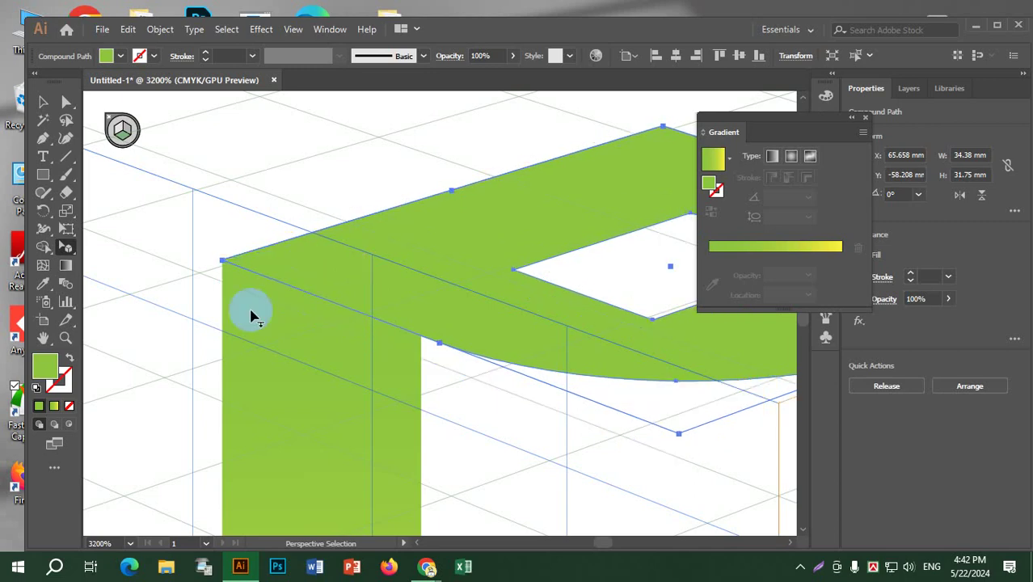
# Place the green square on the right perspective plane at the grid's front corner.
pyautogui.scroll(-4, 392, 392)
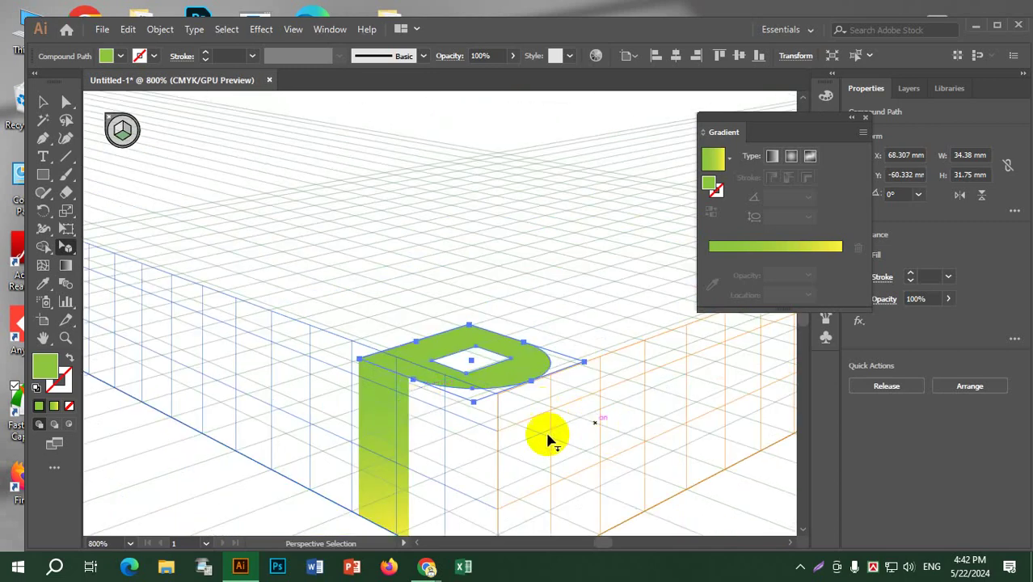
pyautogui.click(129, 131)
pyautogui.click(335, 230)
pyautogui.scroll(-5, 615, 367)
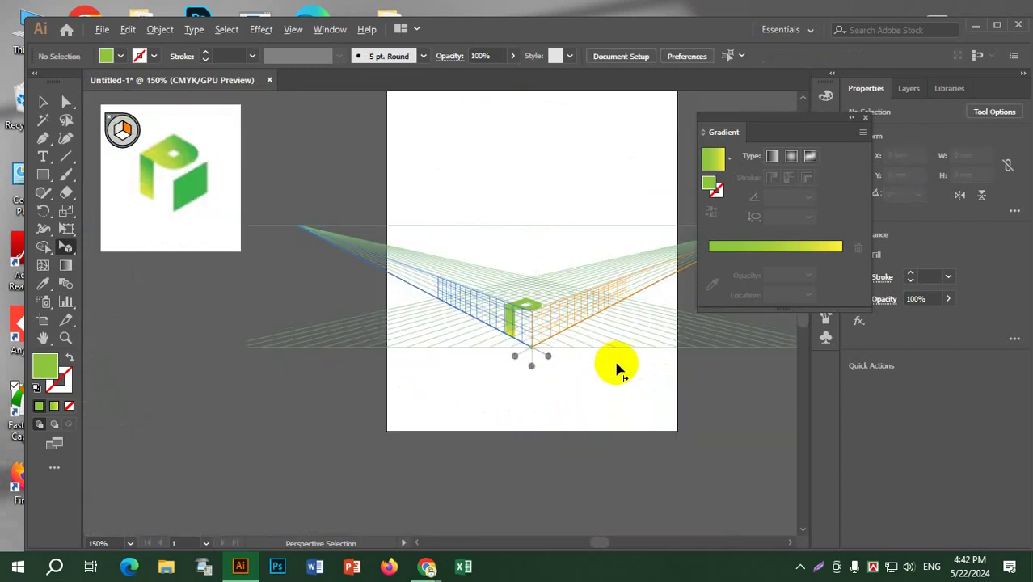
pyautogui.scroll(-3, 616, 367)
pyautogui.click(598, 348)
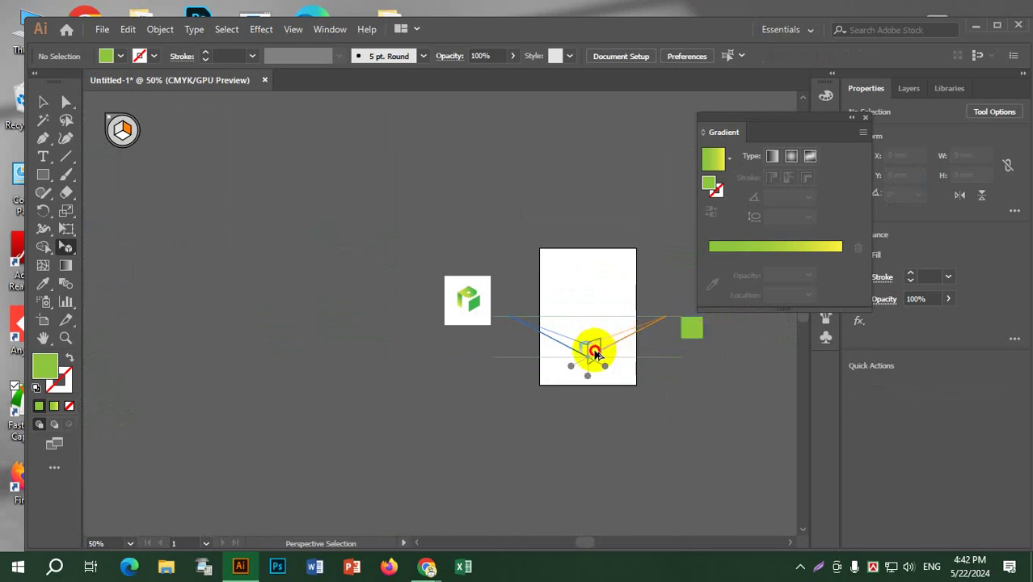
# Shrink the square in perspective to about 27.2 × 20.2 mm, keeping its lower corner on the grid's front corner.
pyautogui.scroll(8, 594, 353)
pyautogui.scroll(-1, 512, 325)
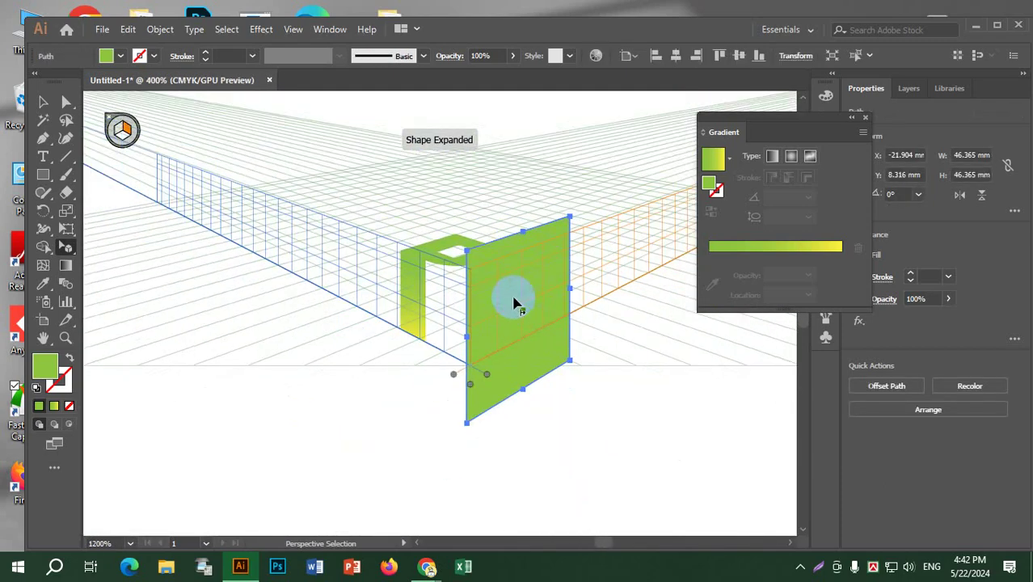
pyautogui.moveTo(515, 303); pyautogui.dragTo(521, 243)
pyautogui.moveTo(527, 202); pyautogui.dragTo(534, 295)
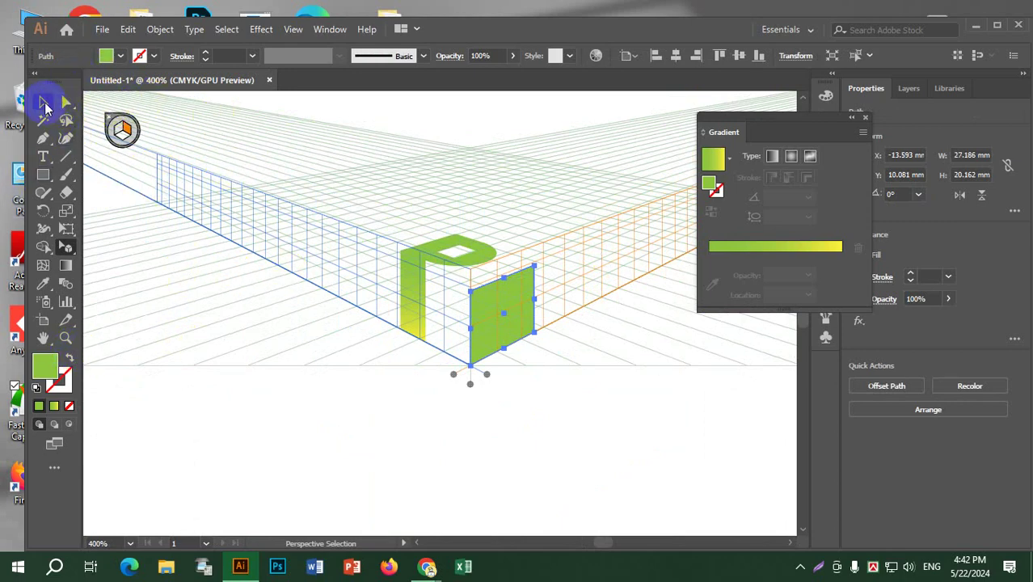
# Hide the perspective grid and fill the cut-out D with the gradient sampled from the vertical gradient rectangle.
pyautogui.hotkey('ctrl', 'shift', 'i')
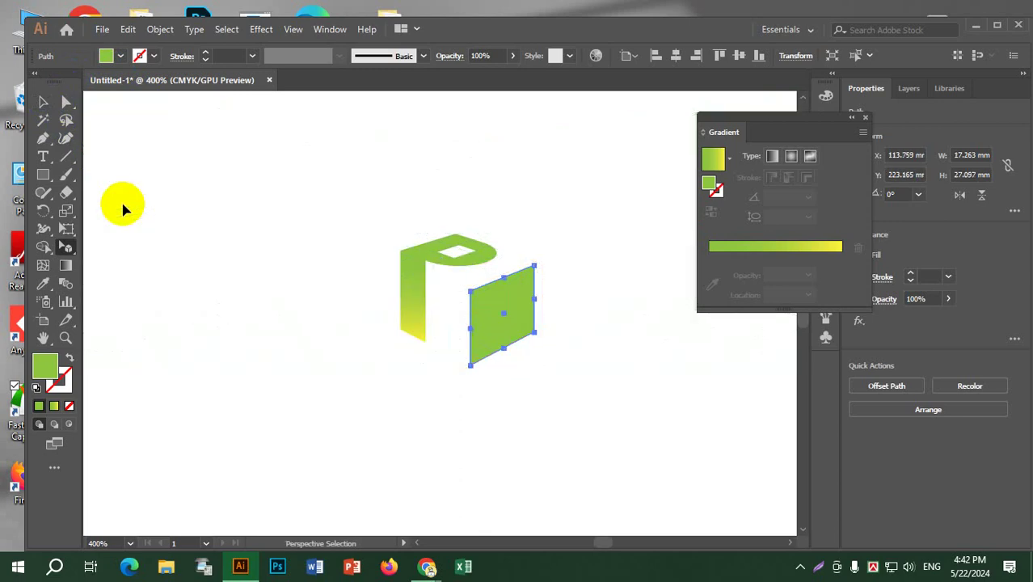
pyautogui.click(473, 269)
pyautogui.click(482, 260)
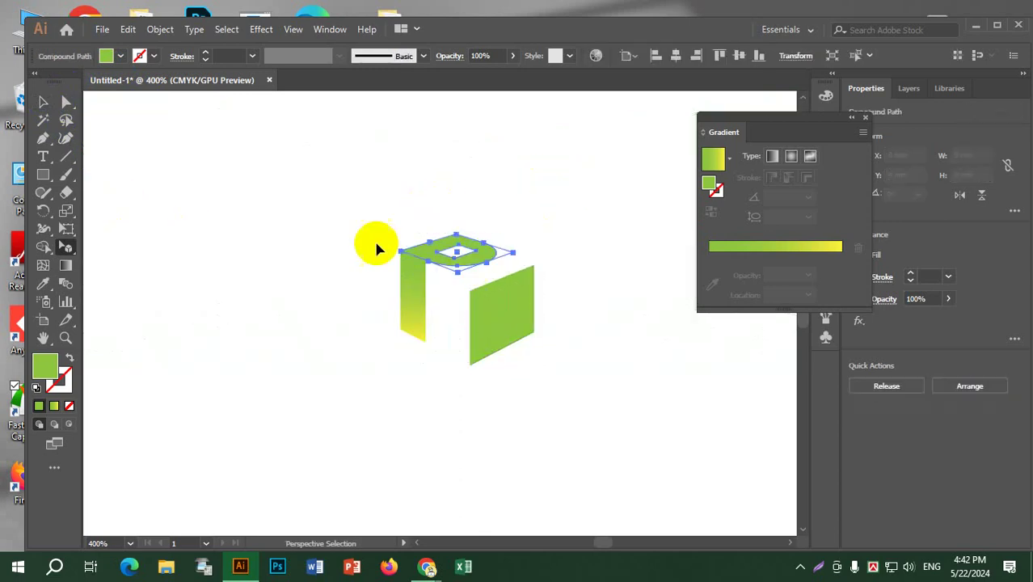
pyautogui.click(42, 285)
pyautogui.click(412, 289)
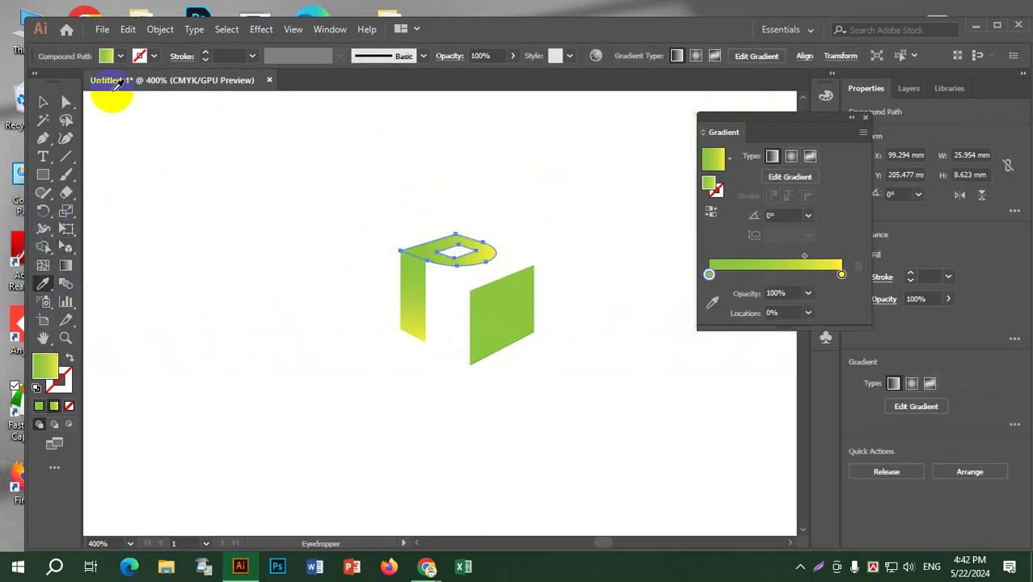
# Reverse the D's gradient so that it runs from yellow to green, and deselect the D.
pyautogui.click(710, 211)
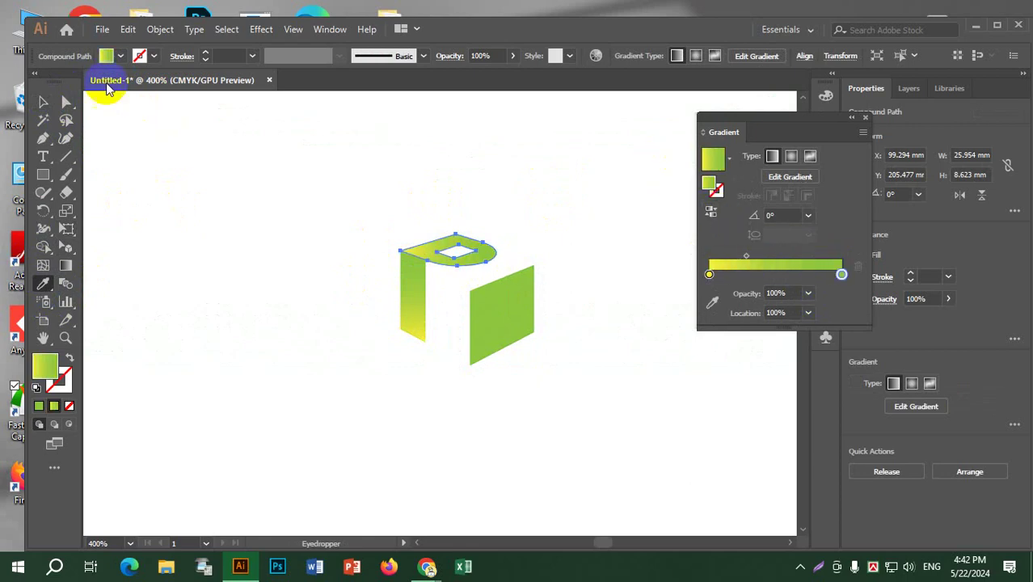
pyautogui.click(41, 100)
pyautogui.click(293, 204)
pyautogui.scroll(-2, 307, 217)
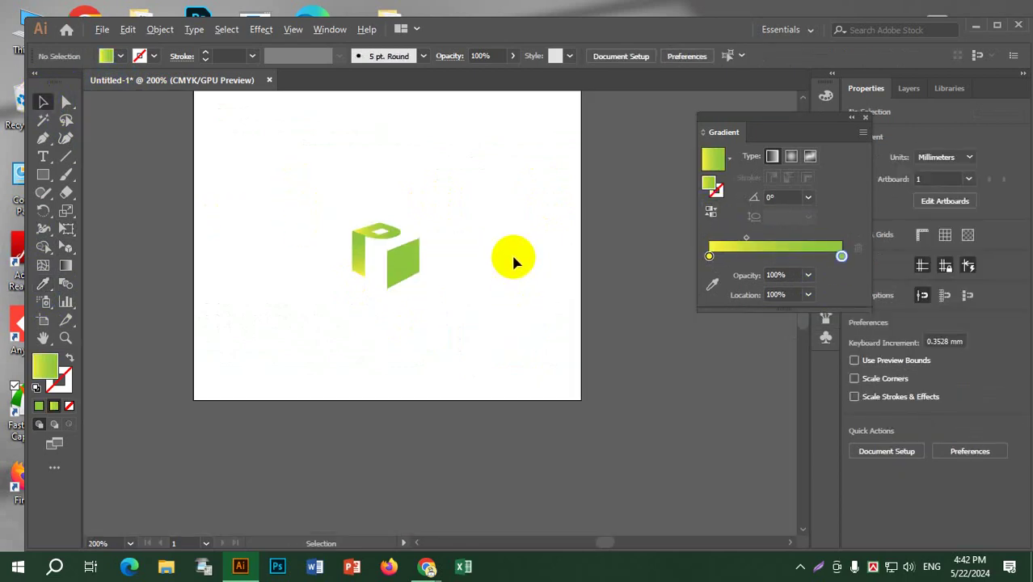
pyautogui.scroll(2, 278, 242)
pyautogui.scroll(-1, 245, 198)
pyautogui.moveTo(245, 197); pyautogui.dragTo(512, 226)
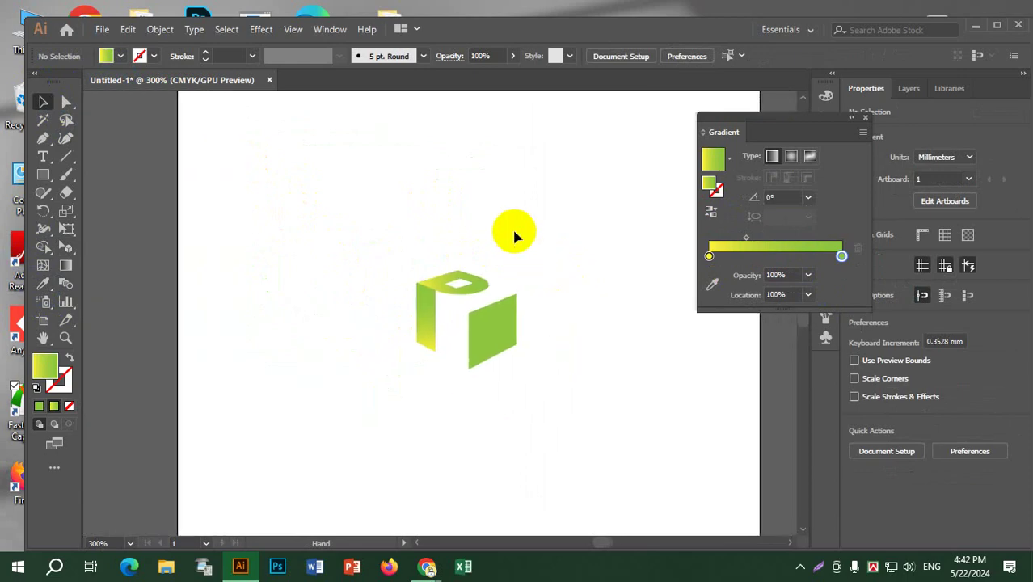
pyautogui.scroll(-2, 514, 234)
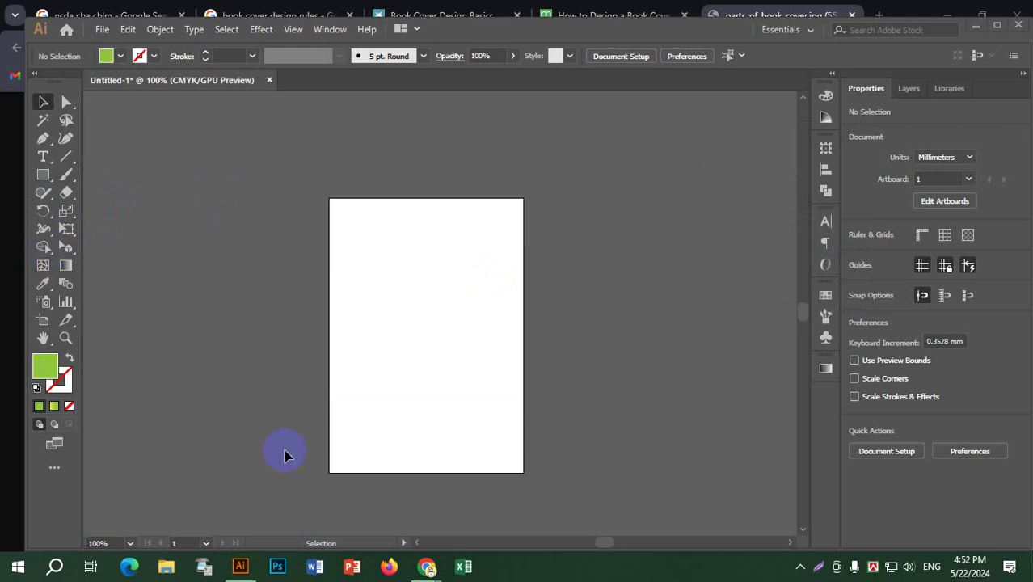
# Switch to Chrome and search Google for "mesh tool work" in a new tab.
pyautogui.click(427, 565)
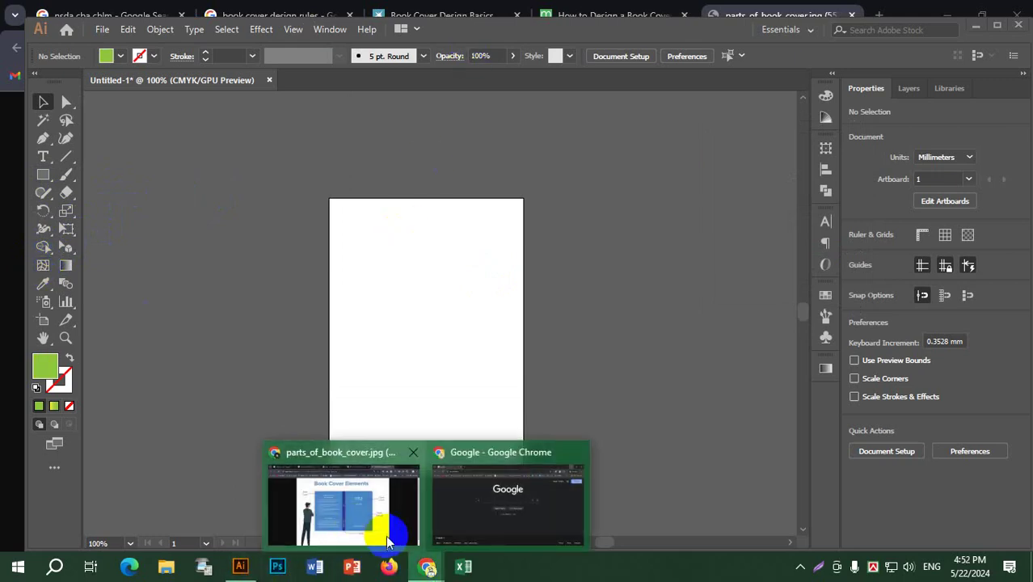
pyautogui.click(387, 540)
pyautogui.click(880, 15)
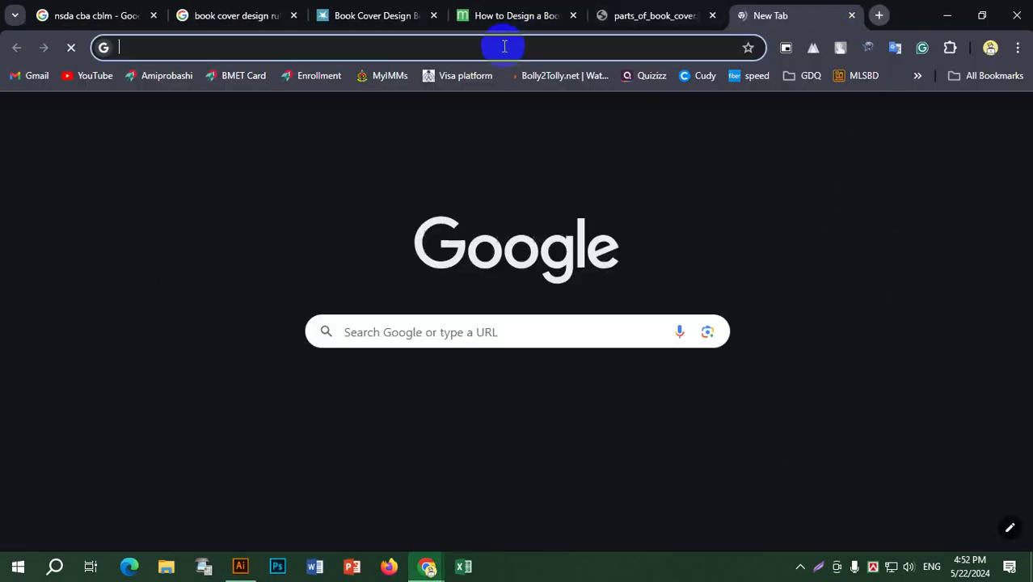
pyautogui.click(503, 45)
pyautogui.write('mesh')
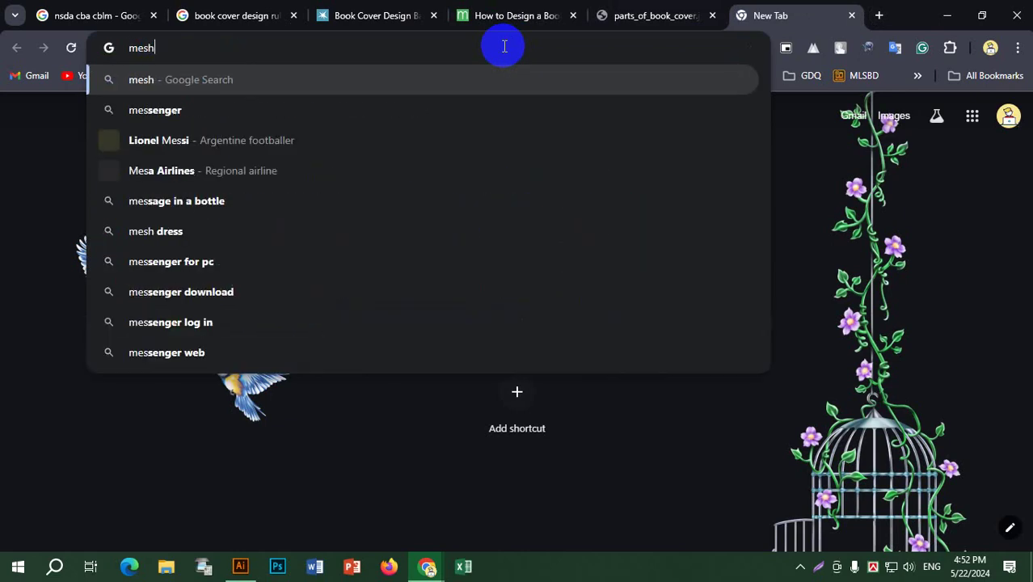
pyautogui.write(' tool work')
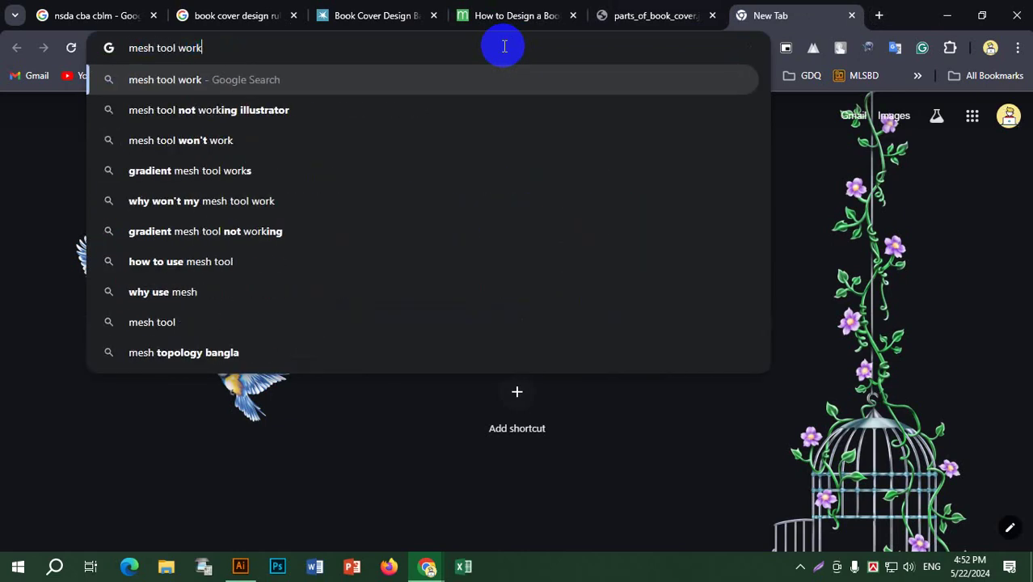
pyautogui.press('Return')
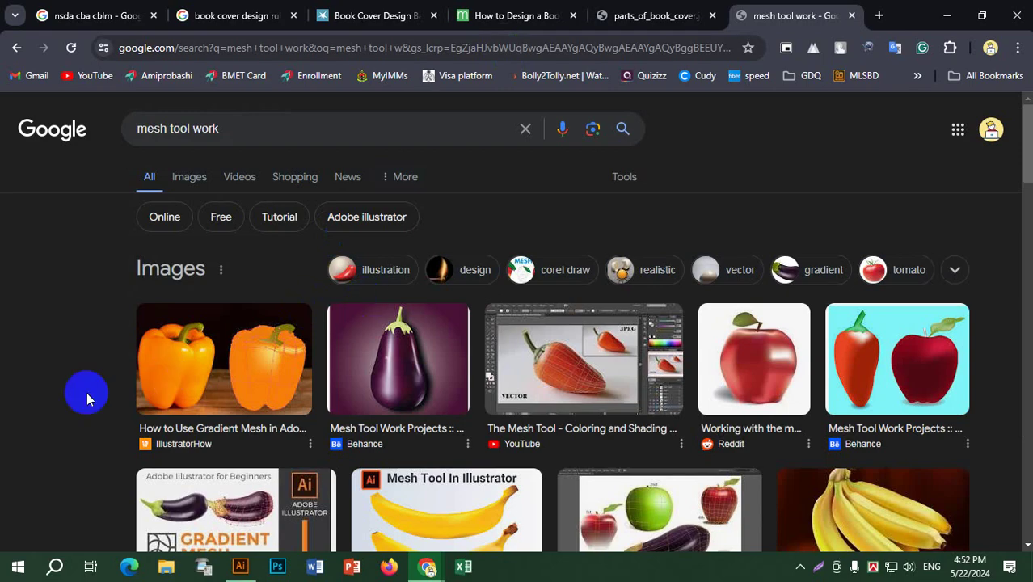
# Show the image results and open the IllustratorHow orange bell pepper gradient mesh picture full size in a new tab.
pyautogui.click(179, 279)
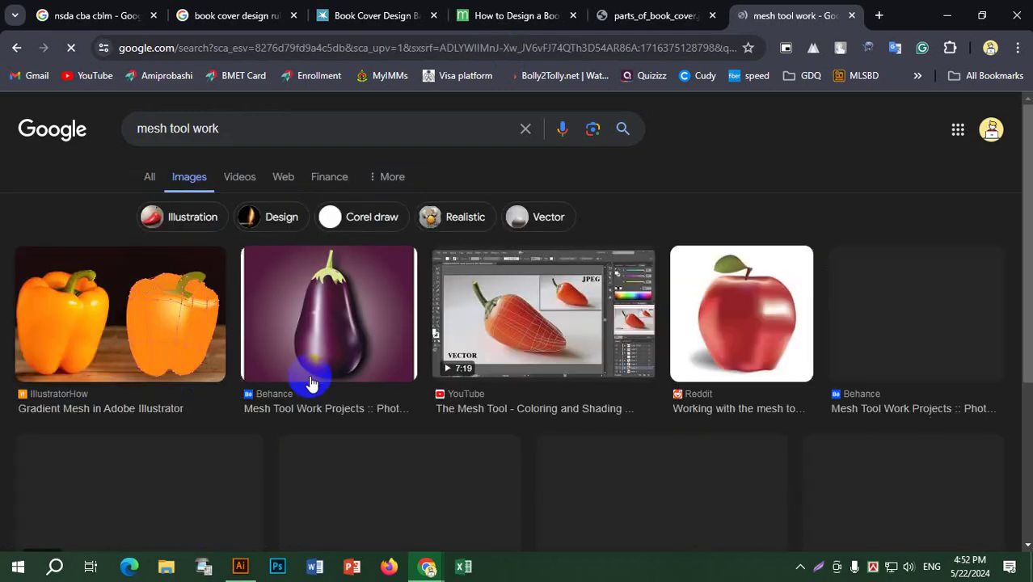
pyautogui.scroll(-1, 208, 402)
pyautogui.scroll(-2, 208, 402)
pyautogui.scroll(3, 240, 392)
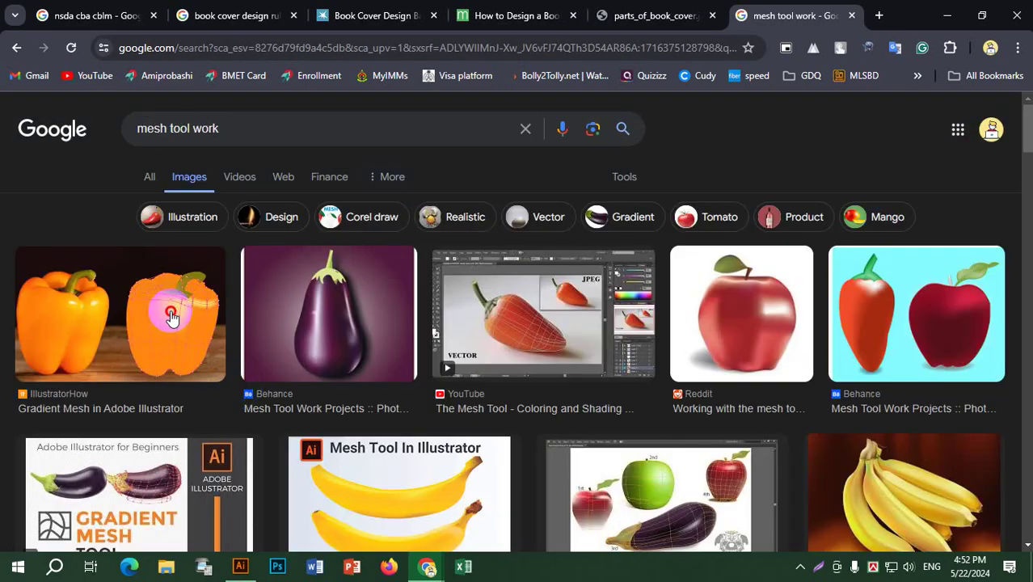
pyautogui.click(168, 318)
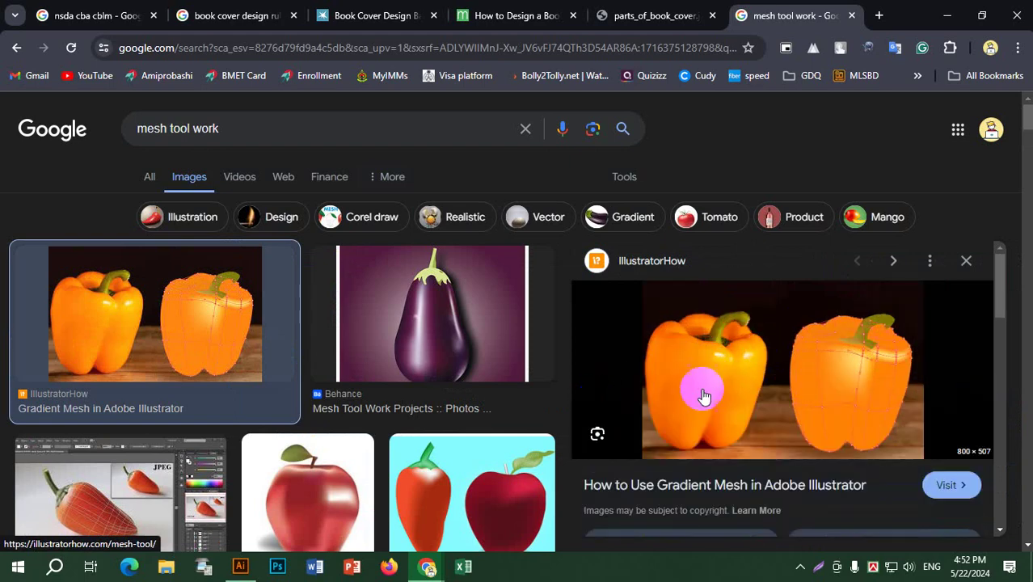
pyautogui.rightClick(674, 345)
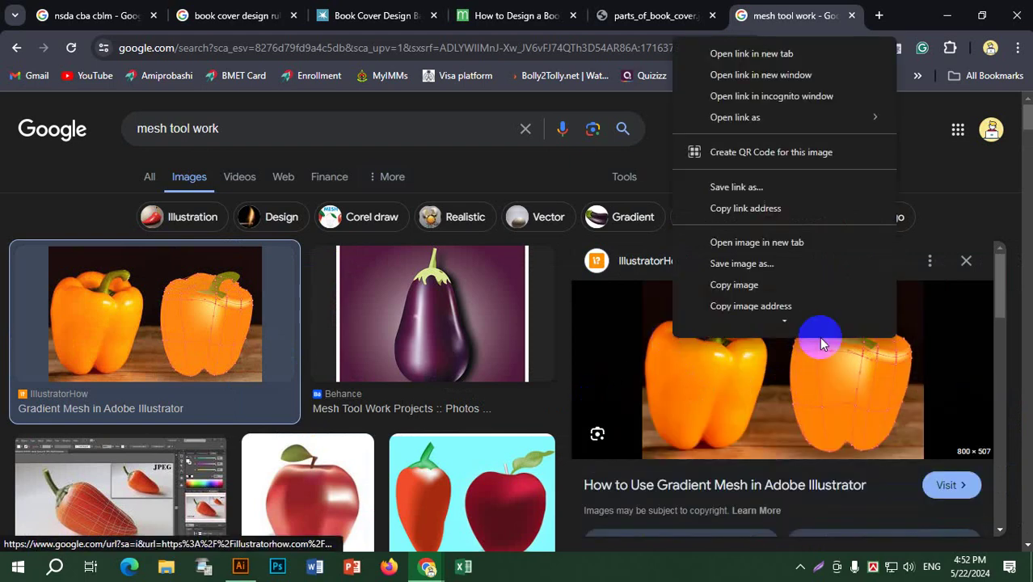
pyautogui.click(772, 235)
pyautogui.click(787, 15)
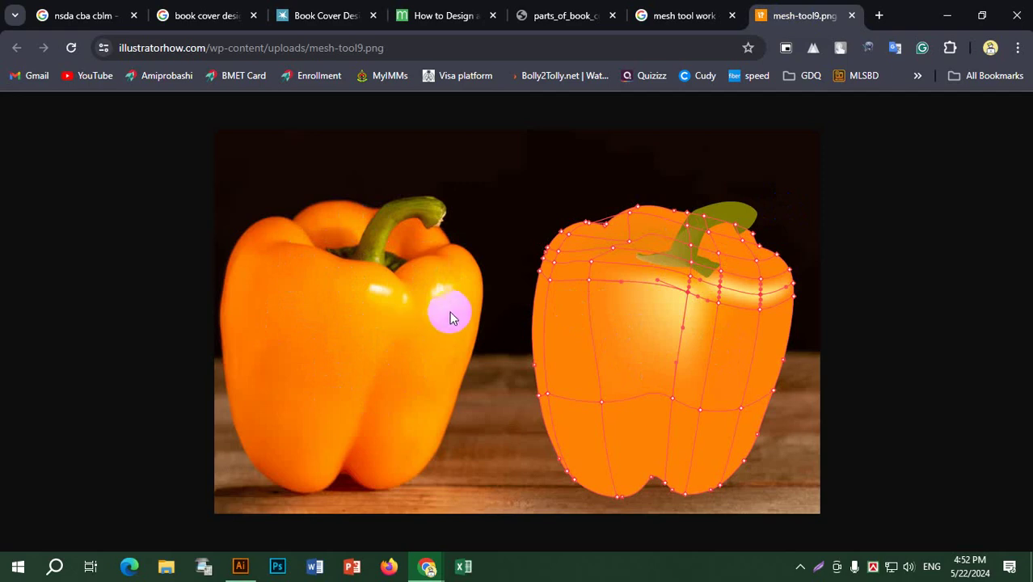
# Capture a screenshot area of about 409 × 459 px around the photographed pepper without the mesh and copy it.
pyautogui.click(696, 199)
pyautogui.click(769, 259)
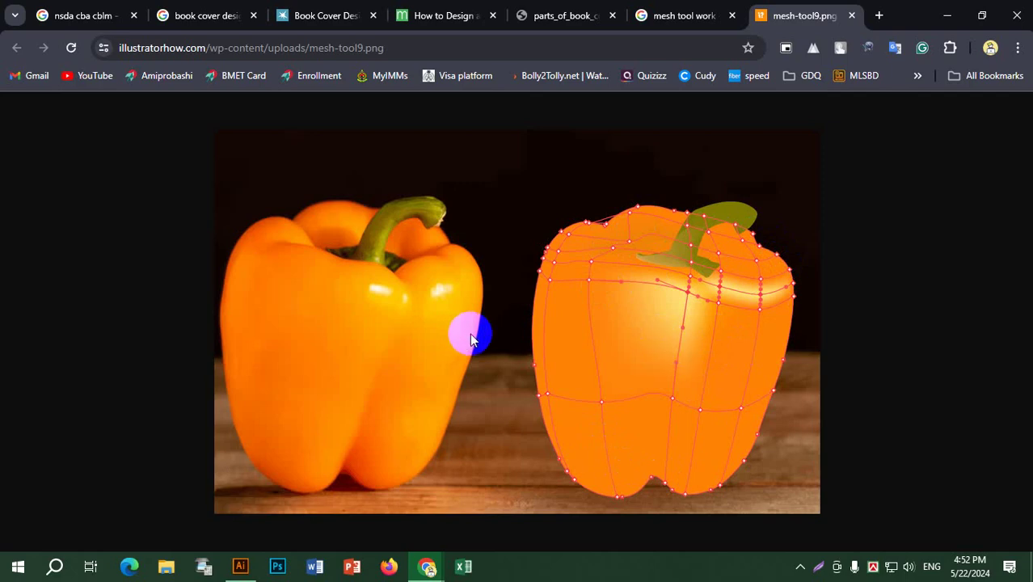
pyautogui.click(819, 571)
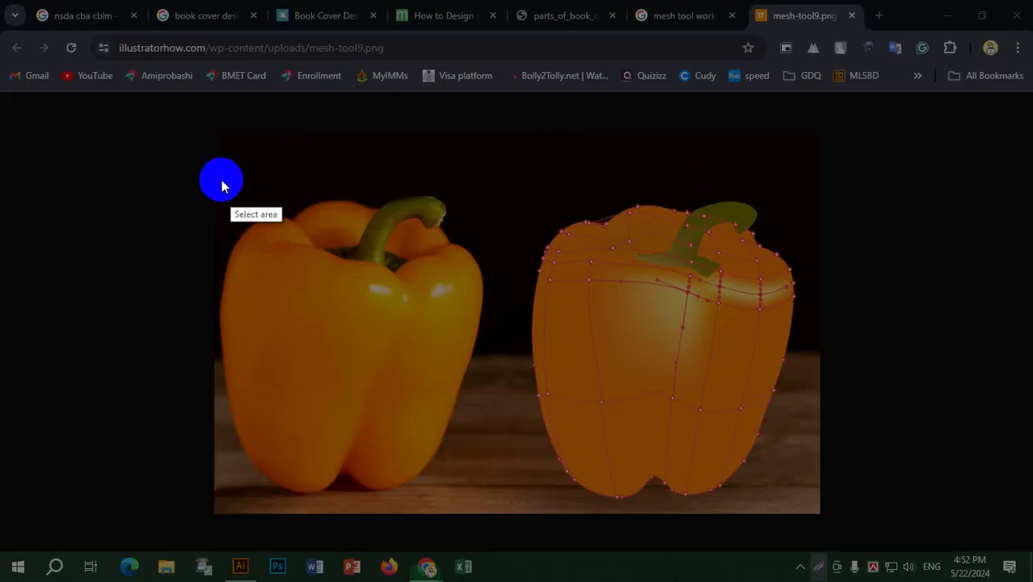
pyautogui.moveTo(200, 158); pyautogui.dragTo(510, 506)
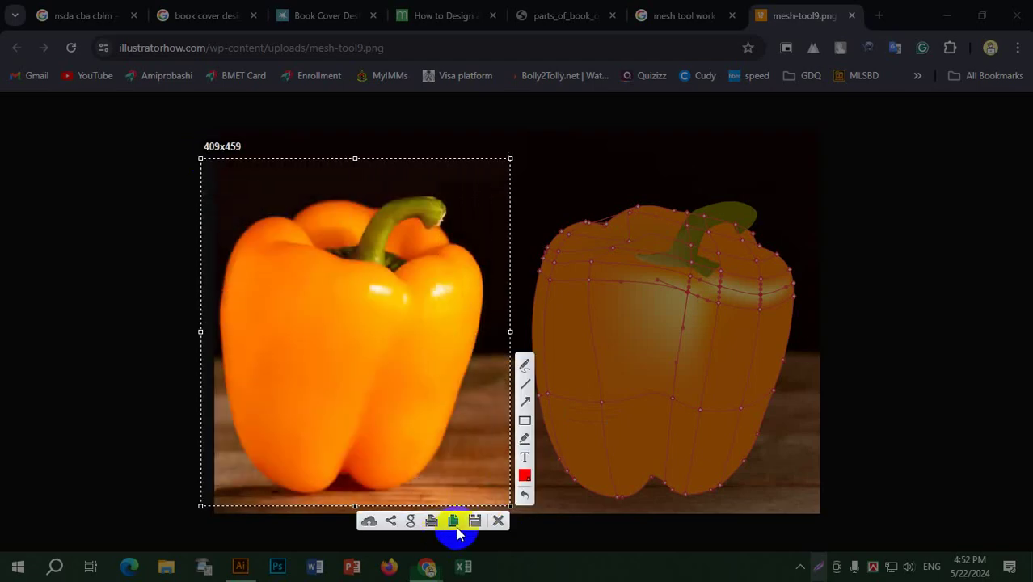
pyautogui.click(453, 520)
# Switch to Illustrator and paste the captured pepper photo onto the blank artboard.
pyautogui.click(240, 566)
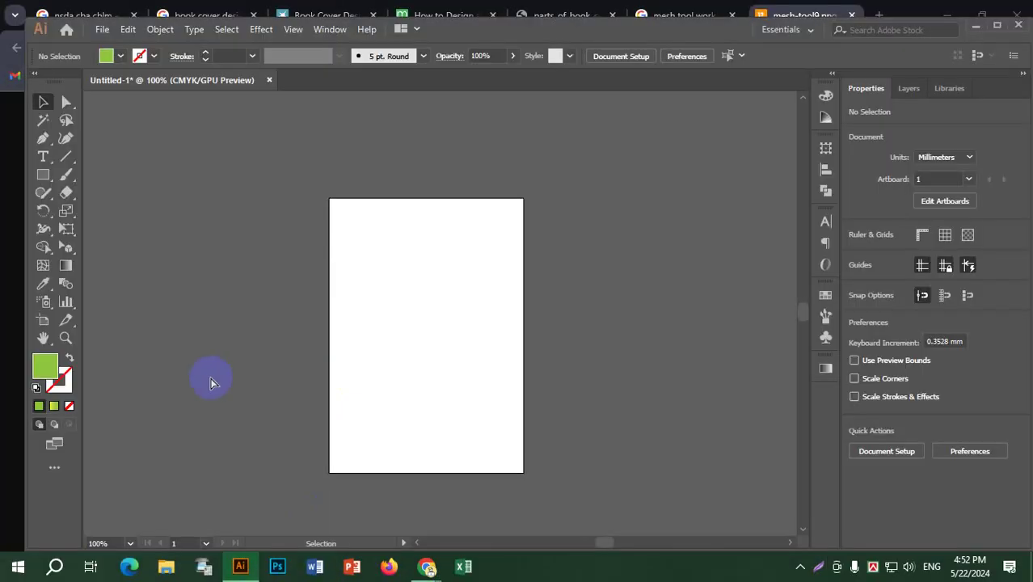
pyautogui.hotkey('ctrl', 'v')
pyautogui.scroll(2, 472, 306)
pyautogui.scroll(-1, 486, 302)
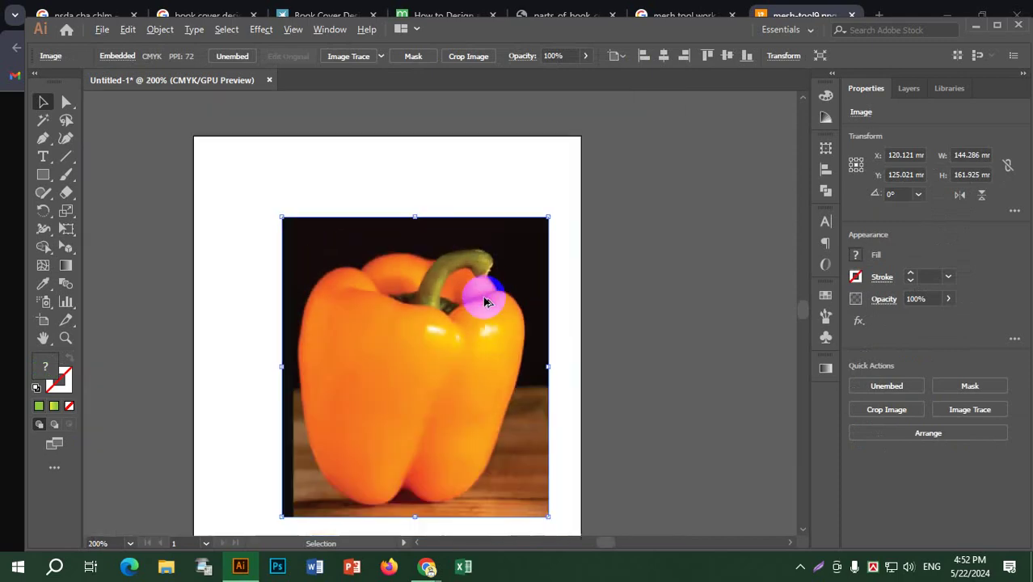
pyautogui.moveTo(503, 300); pyautogui.dragTo(521, 196)
pyautogui.moveTo(489, 231); pyautogui.dragTo(459, 276)
# Start a Pen tool outline at the base of the pepper's left lobe and curve it up the lower left edge.
pyautogui.click(42, 155)
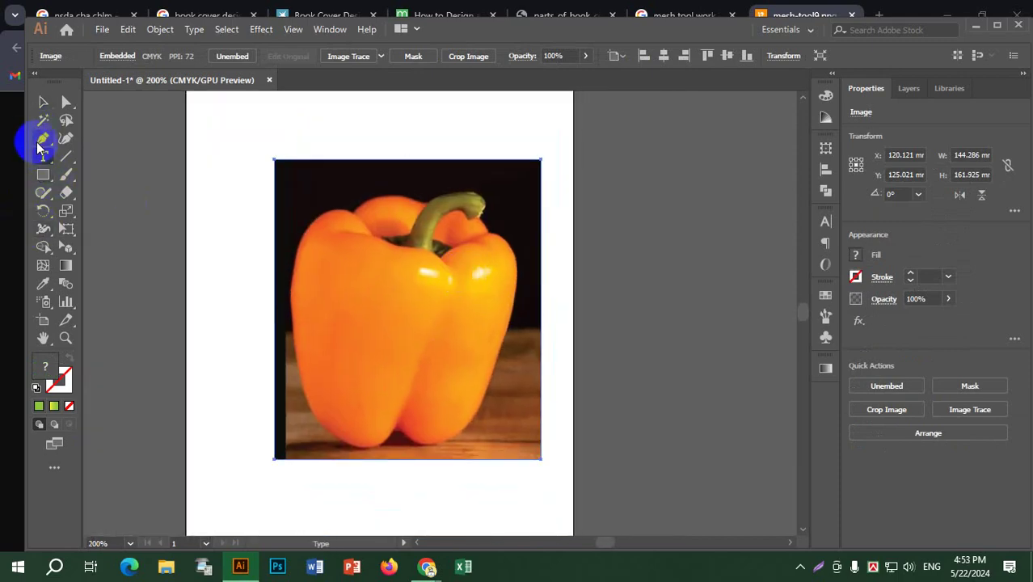
pyautogui.click(41, 141)
pyautogui.click(368, 454)
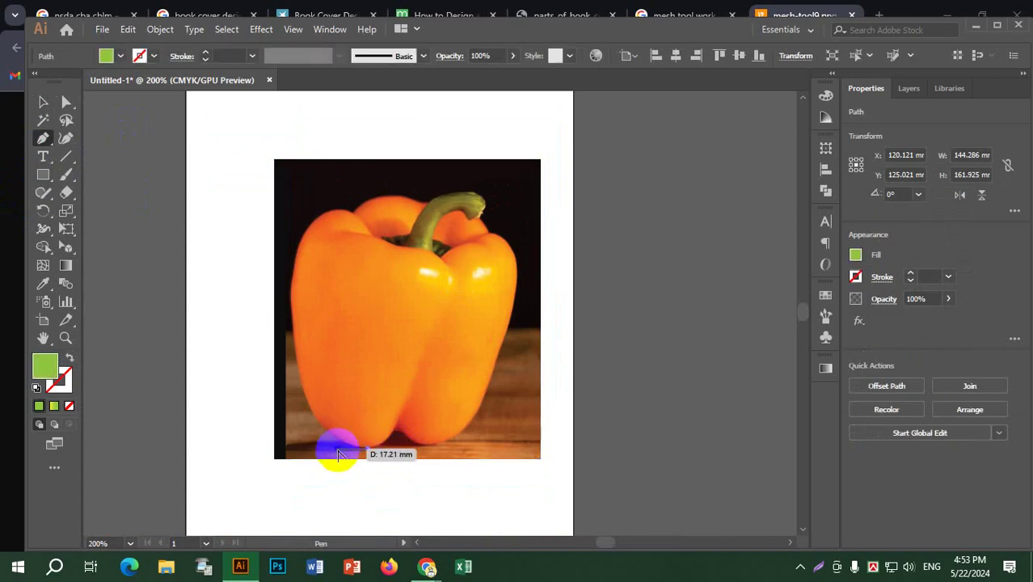
pyautogui.scroll(5, 356, 441)
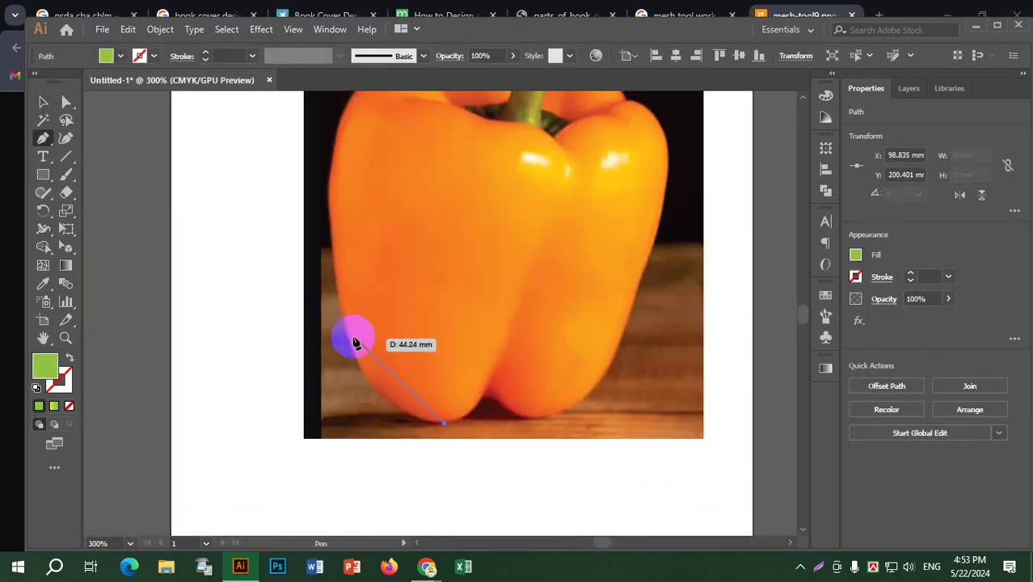
pyautogui.moveTo(340, 303); pyautogui.dragTo(323, 187)
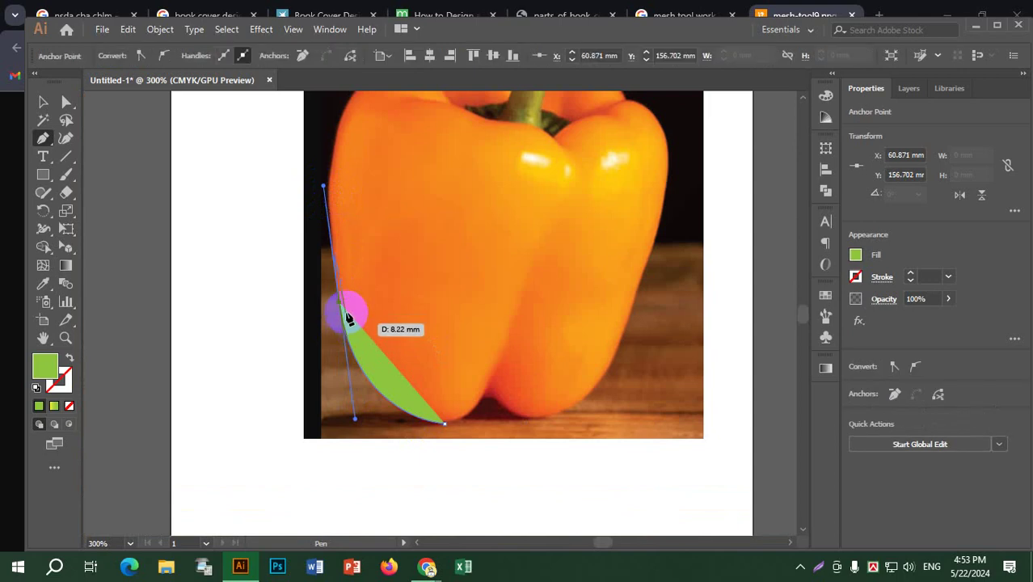
# Swap fill and stroke, and continue the Pen outline up the pepper's left side and across the top to the right lobe's notch.
pyautogui.click(71, 360)
pyautogui.scroll(4, 371, 341)
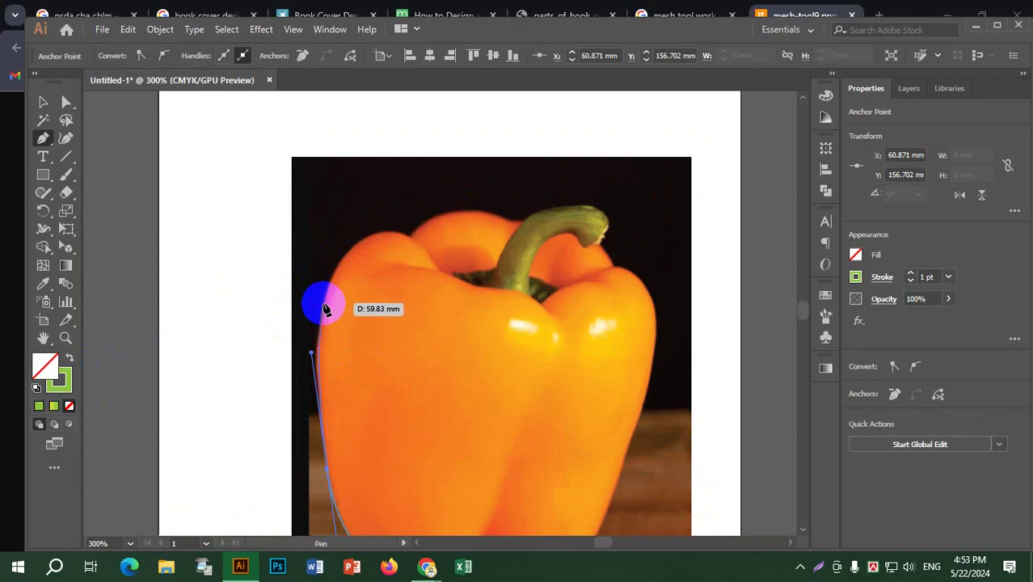
pyautogui.click(324, 307)
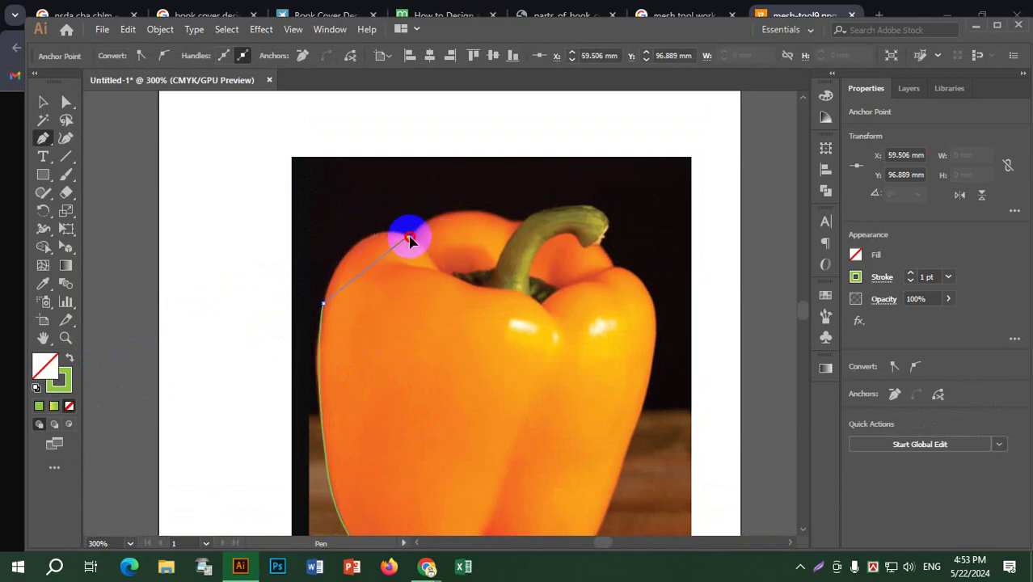
pyautogui.moveTo(408, 235); pyautogui.dragTo(566, 247)
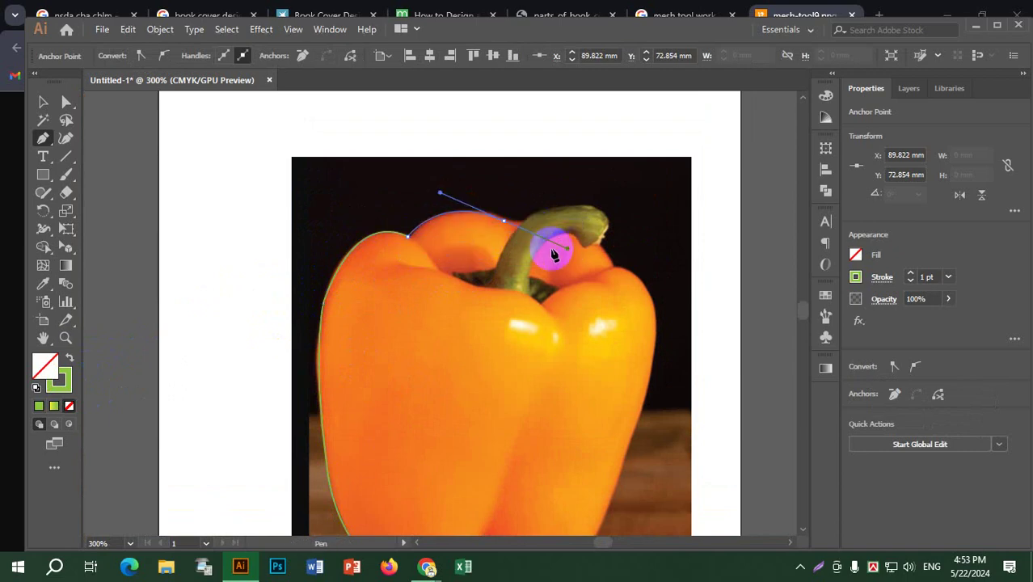
pyautogui.click(504, 219)
pyautogui.click(613, 264)
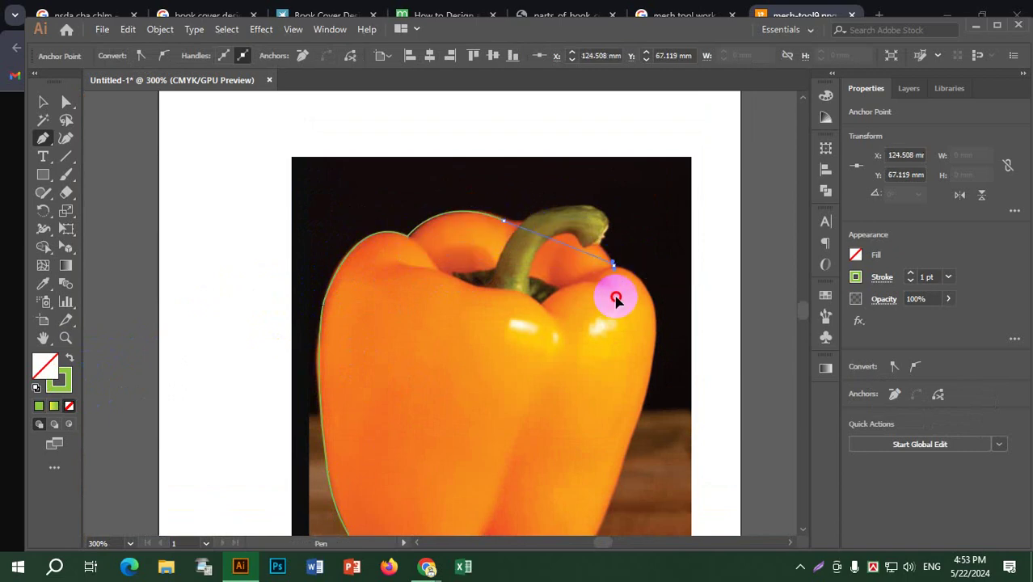
# Trace the outline down the pepper's right lobe and around the notch at the base, closing it at the starting anchor.
pyautogui.moveTo(616, 299)
pyautogui.mouseDown()
pyautogui.moveTo(639, 328)
pyautogui.moveTo(616, 260)
pyautogui.moveTo(657, 351)
pyautogui.moveTo(609, 315)
pyautogui.mouseUp()
pyautogui.moveTo(609, 315); pyautogui.dragTo(589, 202)
pyautogui.moveTo(618, 298); pyautogui.dragTo(632, 277)
pyautogui.moveTo(588, 353); pyautogui.dragTo(570, 452)
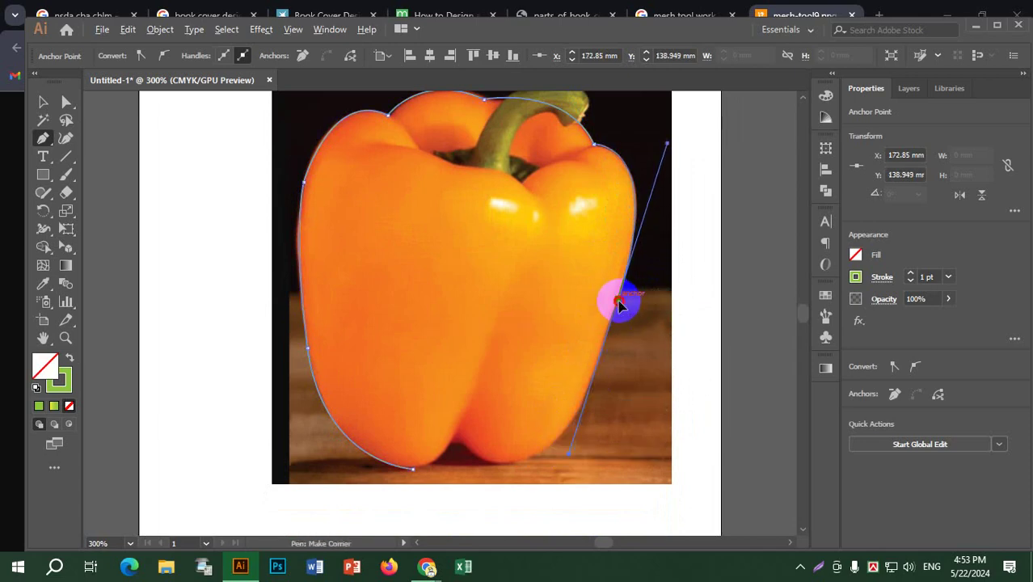
pyautogui.moveTo(618, 299); pyautogui.dragTo(421, 467)
pyautogui.click(410, 476)
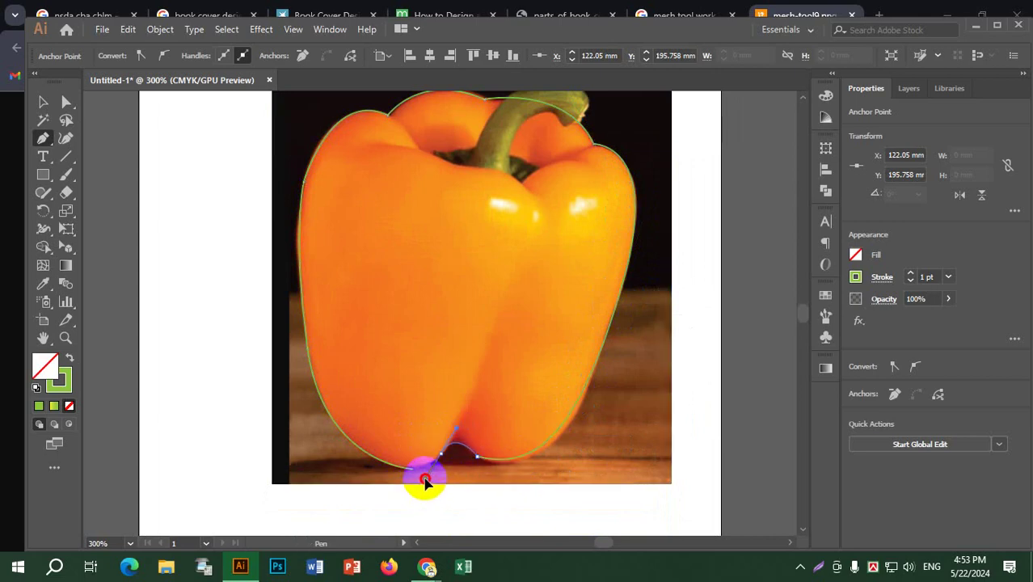
pyautogui.moveTo(422, 484)
pyautogui.mouseDown()
pyautogui.moveTo(433, 452)
pyautogui.moveTo(416, 477)
pyautogui.moveTo(406, 472)
pyautogui.mouseUp()
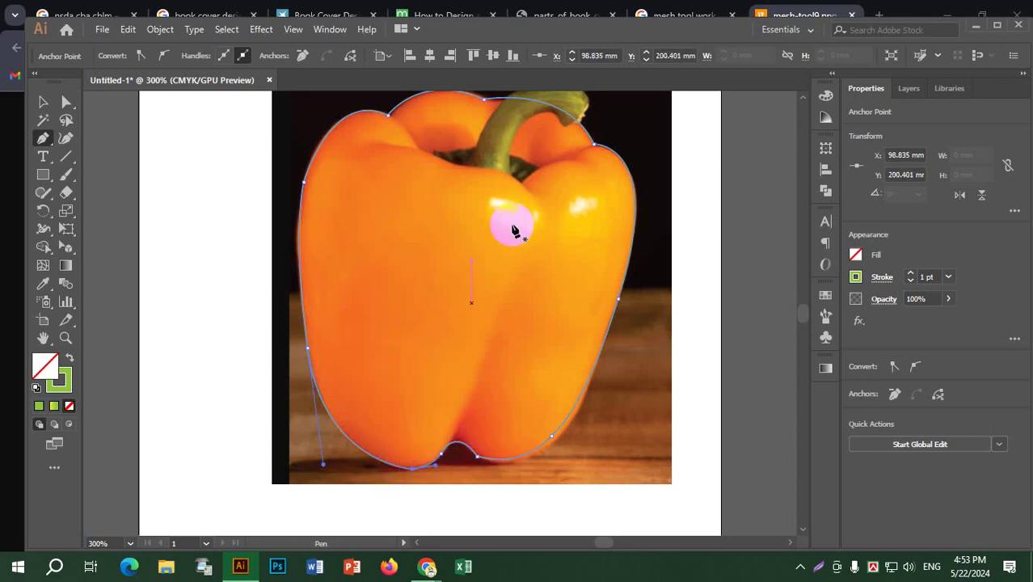
# Trace a closed Pen outline around the green stem and its base in the hollow of the pepper.
pyautogui.moveTo(597, 242); pyautogui.dragTo(577, 296)
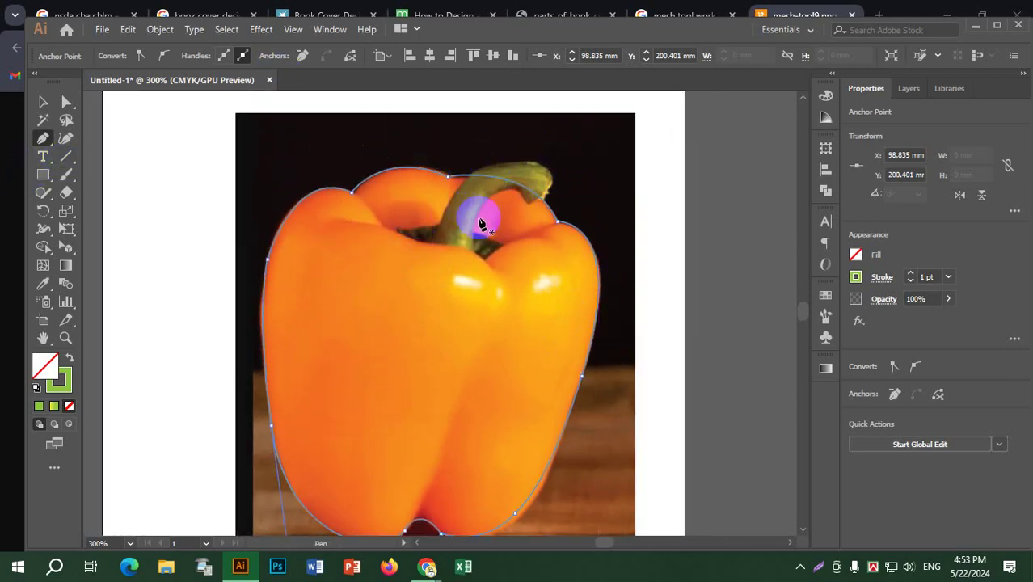
pyautogui.click(499, 249)
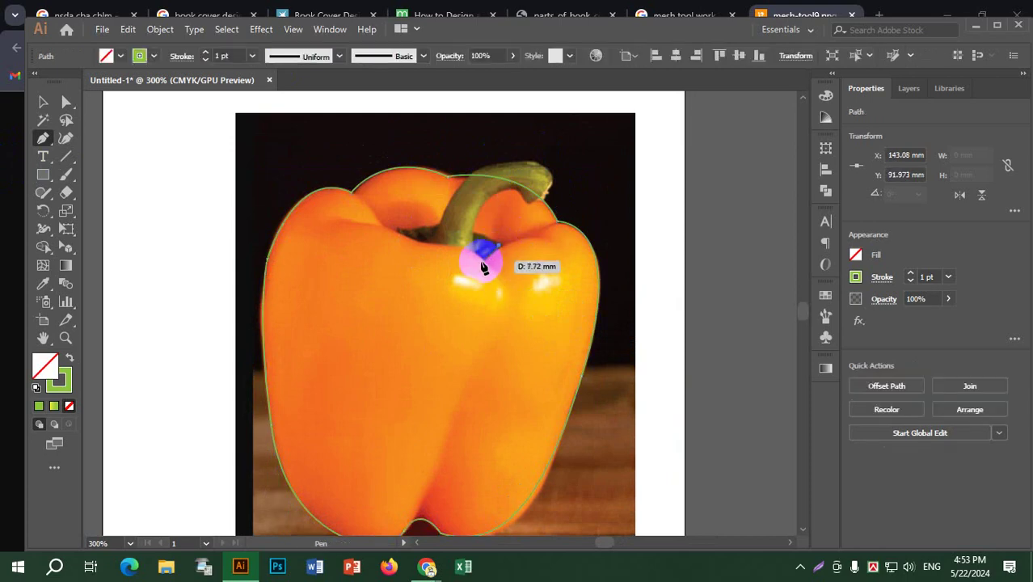
pyautogui.moveTo(499, 246); pyautogui.dragTo(453, 307)
pyautogui.click(436, 251)
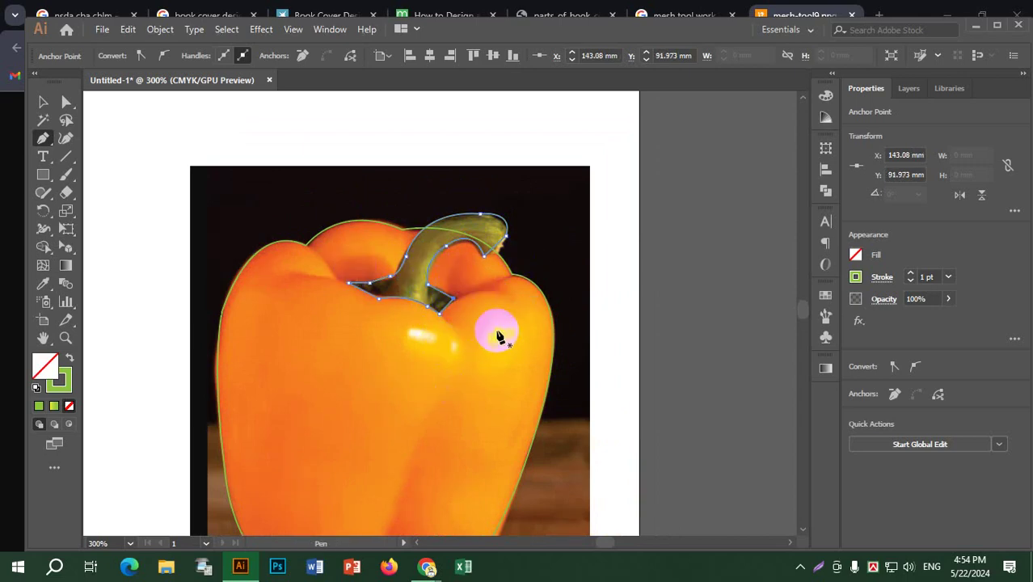
pyautogui.scroll(-3, 453, 327)
pyautogui.scroll(4, 454, 323)
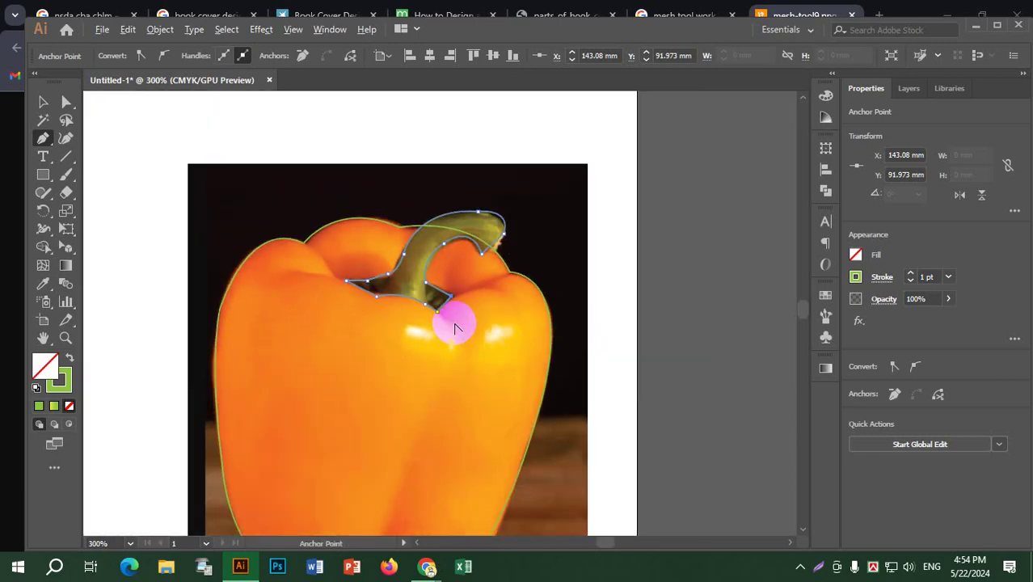
pyautogui.scroll(-2, 455, 327)
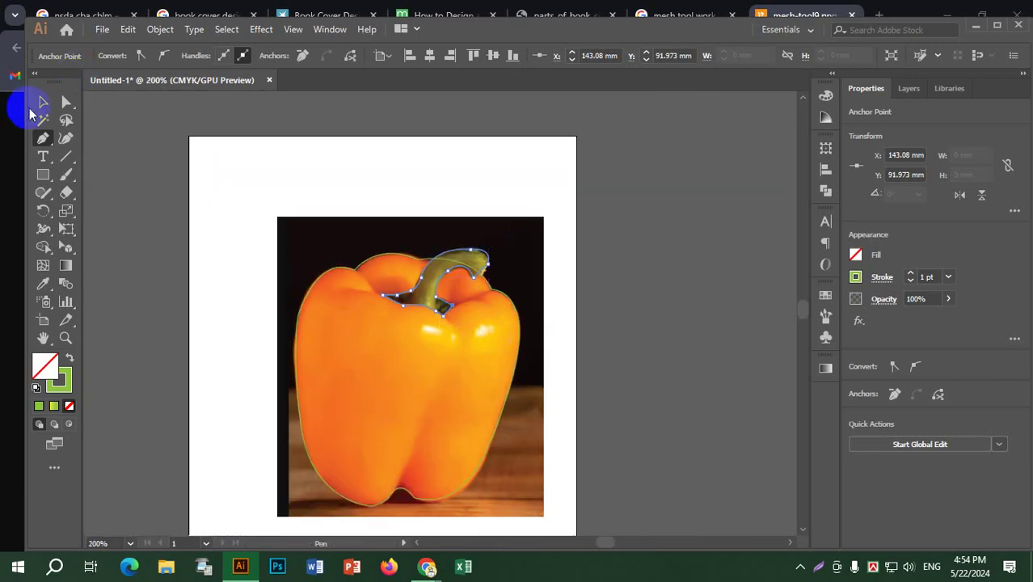
# Move the pepper photo off the artboard to its left side, leaving the traced outlines in place.
pyautogui.click(43, 101)
pyautogui.click(629, 312)
pyautogui.moveTo(516, 253); pyautogui.dragTo(727, 192)
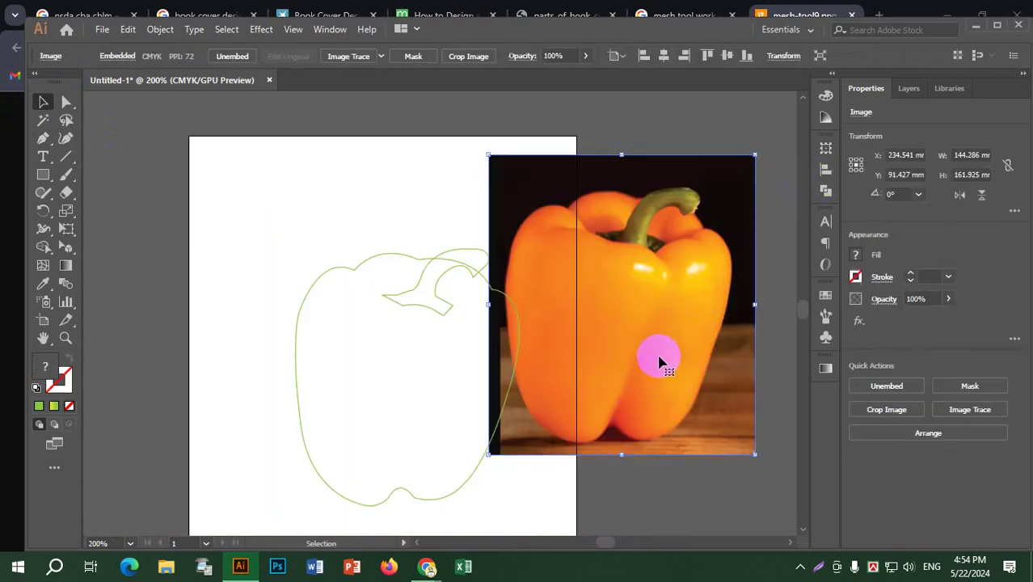
pyautogui.scroll(-1, 666, 340)
pyautogui.moveTo(632, 334); pyautogui.dragTo(287, 371)
pyautogui.scroll(1, 607, 371)
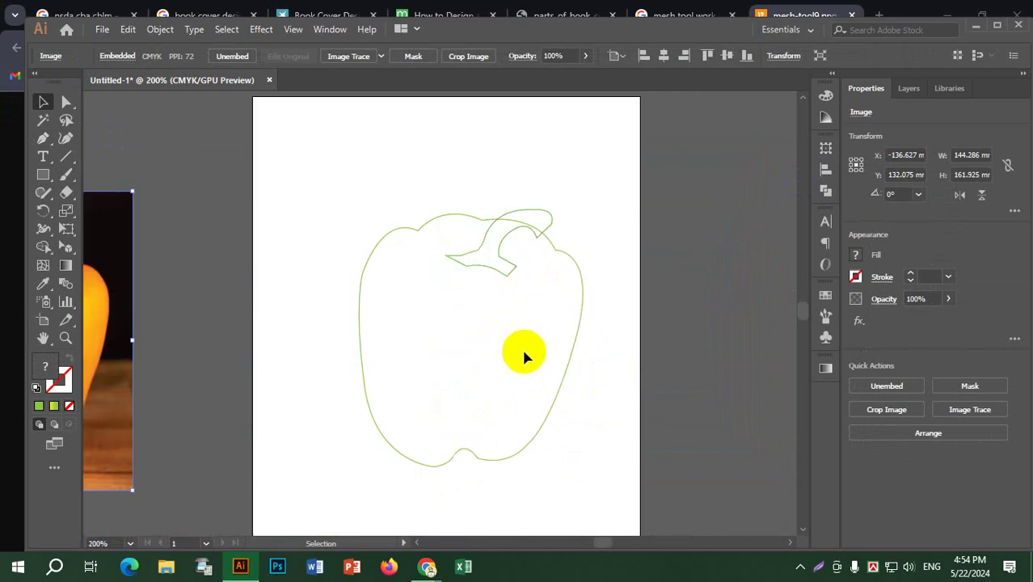
pyautogui.scroll(-1, 523, 355)
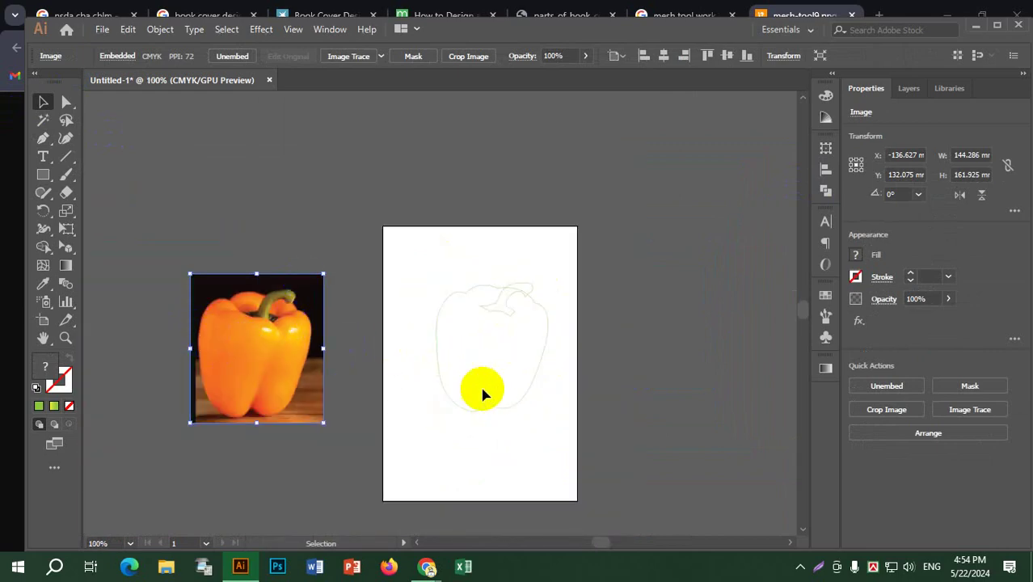
# Try a mesh line on the pepper body outline from the notch between the upper left lobes, and undo it.
pyautogui.click(546, 360)
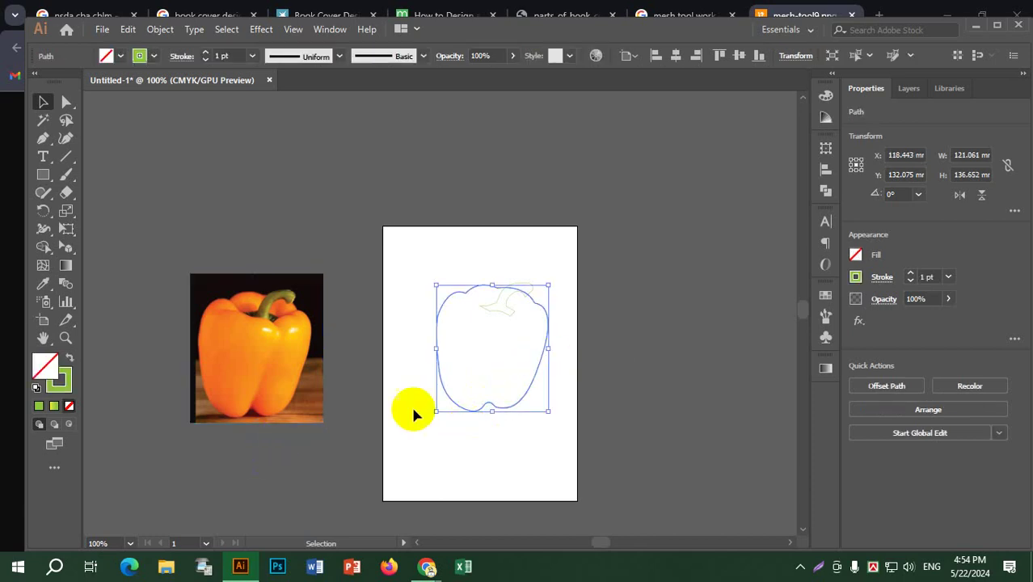
pyautogui.scroll(1, 487, 376)
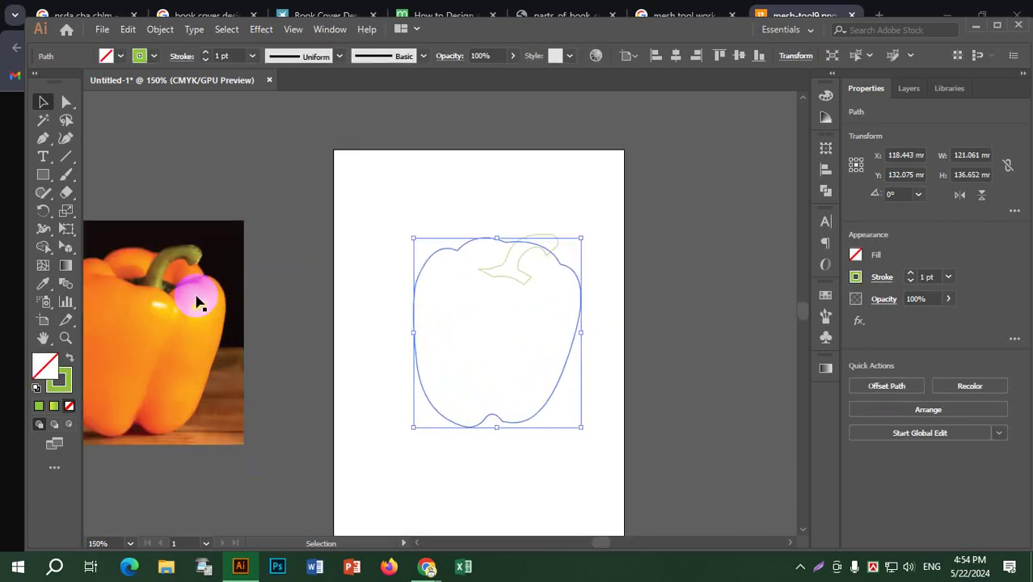
pyautogui.click(41, 269)
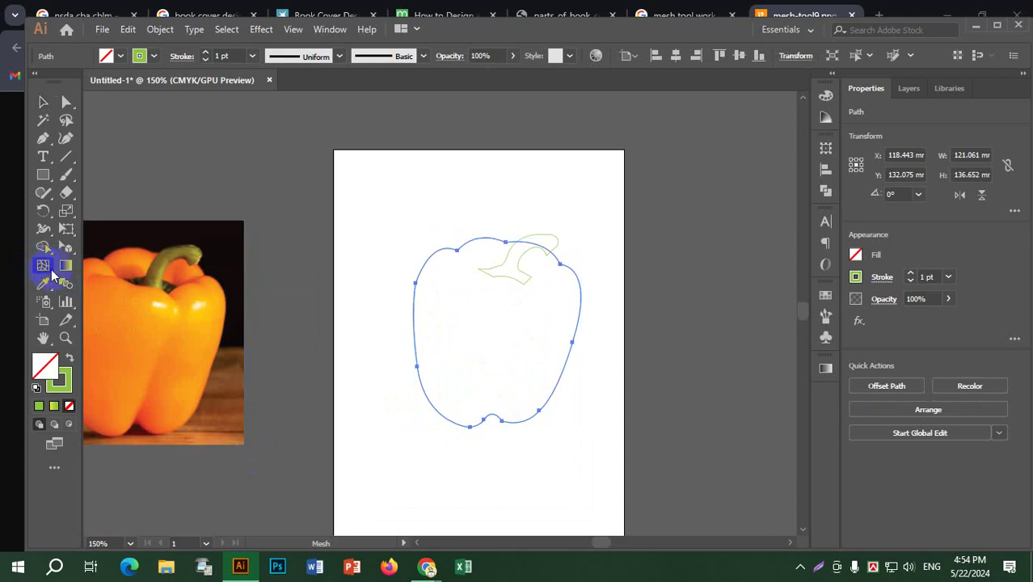
pyautogui.moveTo(245, 250); pyautogui.dragTo(357, 261)
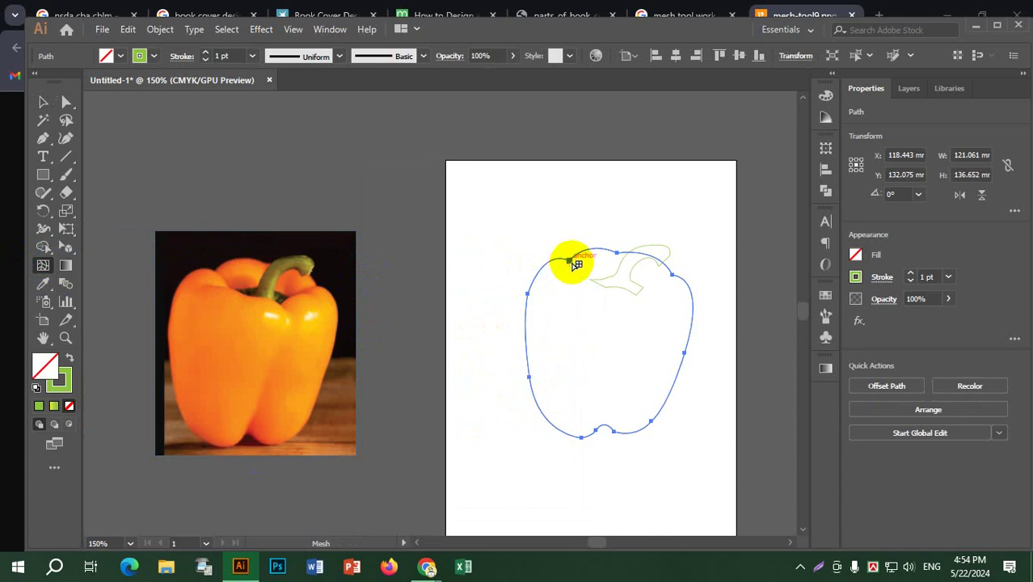
pyautogui.click(571, 261)
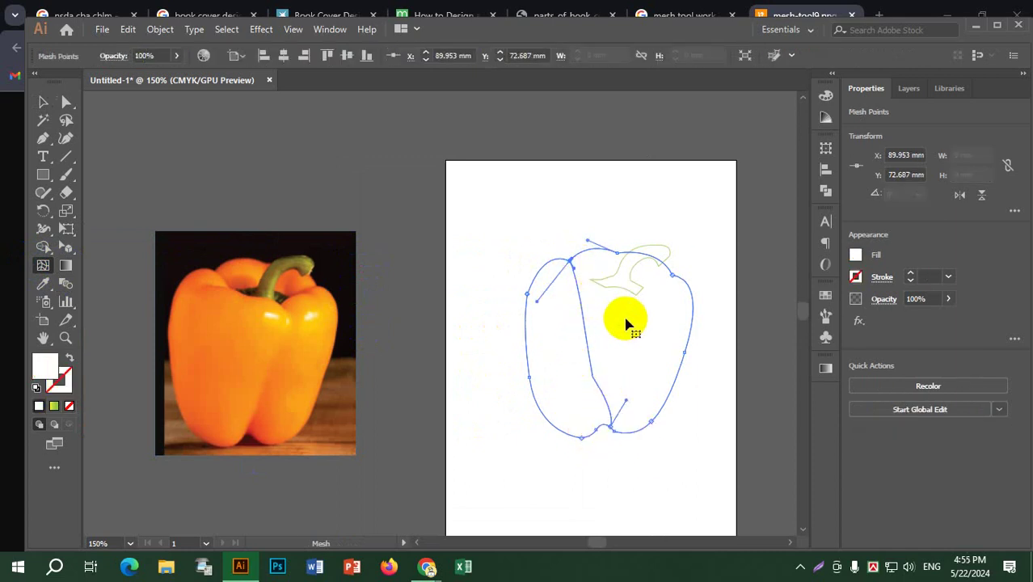
pyautogui.hotkey('ctrl', 'z')
# Build a gradient mesh on the pepper body with points at the right edge, along the top and across both upper lobes.
pyautogui.click(683, 353)
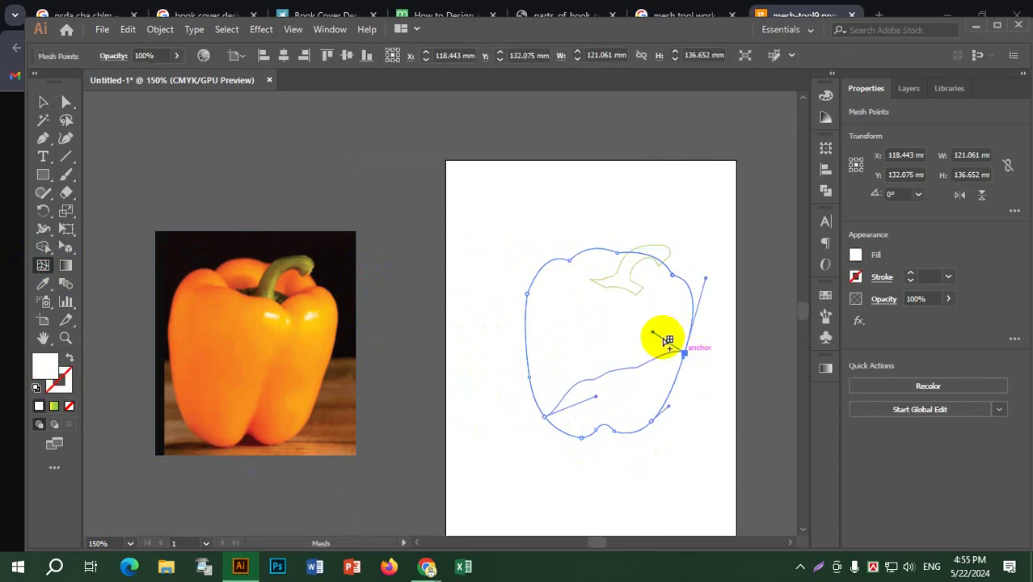
pyautogui.click(574, 267)
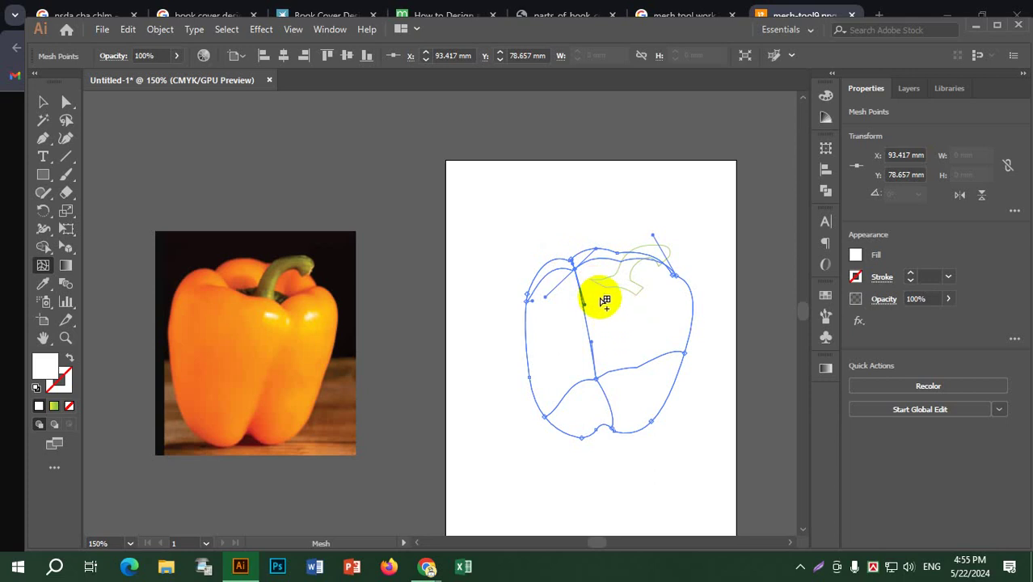
pyautogui.click(597, 279)
pyautogui.click(634, 296)
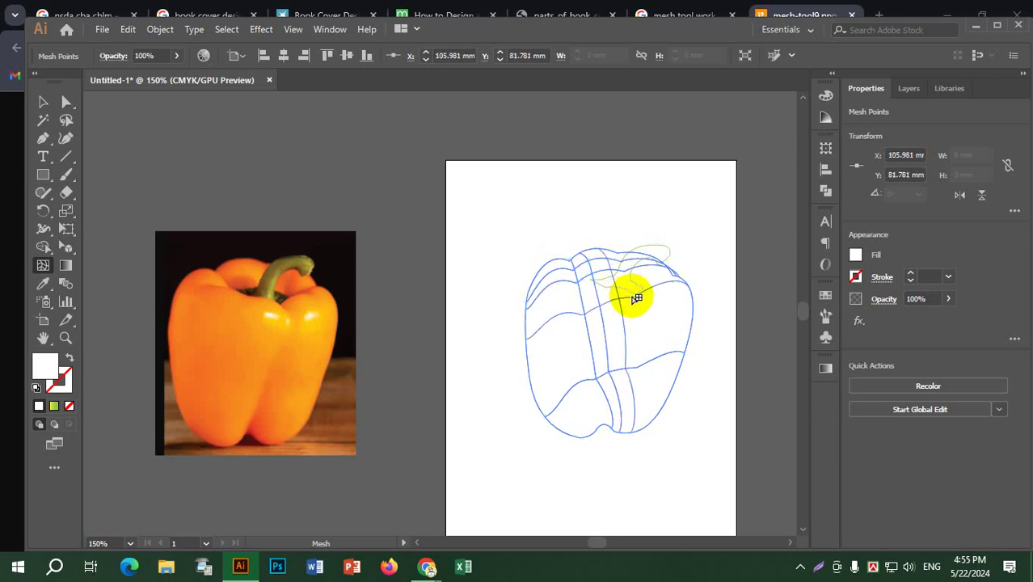
pyautogui.click(653, 297)
pyautogui.click(673, 297)
pyautogui.click(681, 300)
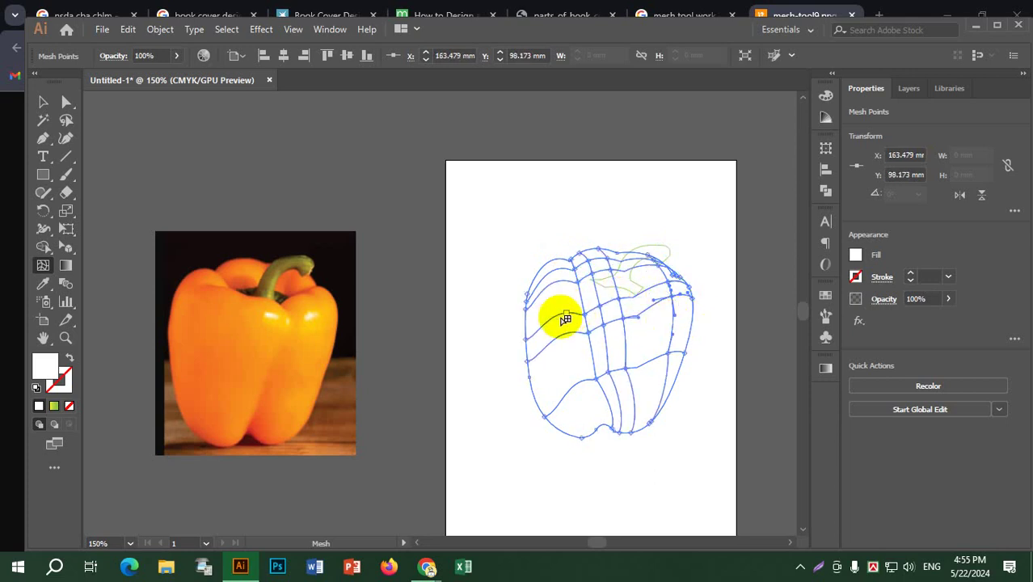
pyautogui.click(525, 304)
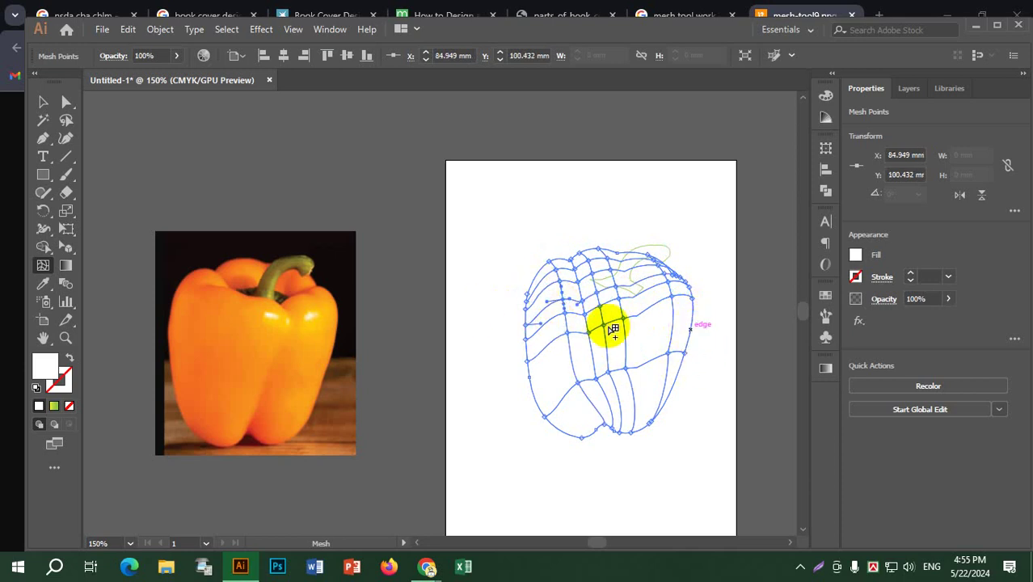
# Color the selected mesh point on the upper left lobe with orange sampled from the pepper photo.
pyautogui.scroll(1, 684, 311)
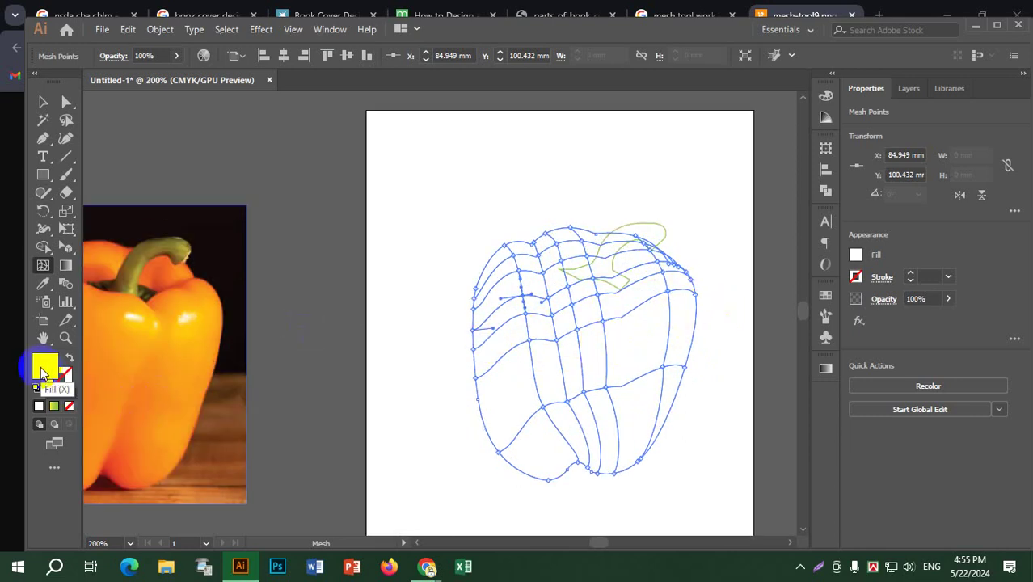
pyautogui.doubleClick(46, 371)
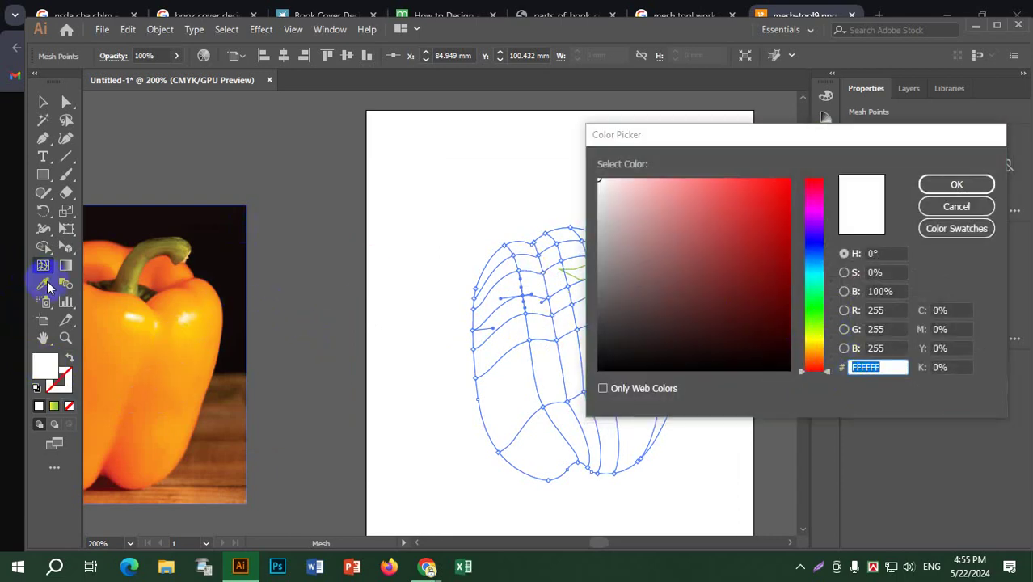
pyautogui.click(956, 206)
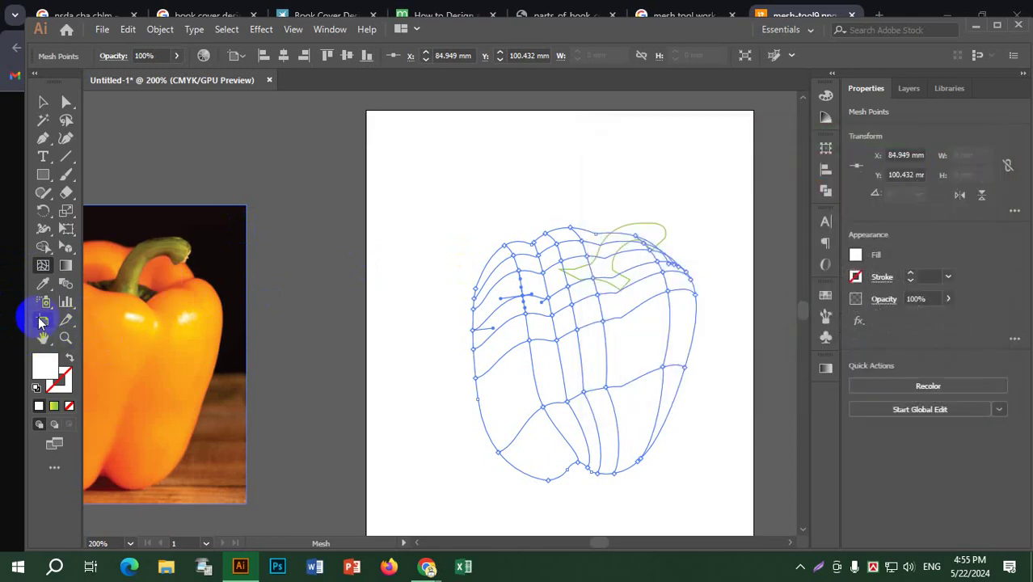
pyautogui.click(40, 286)
pyautogui.click(122, 389)
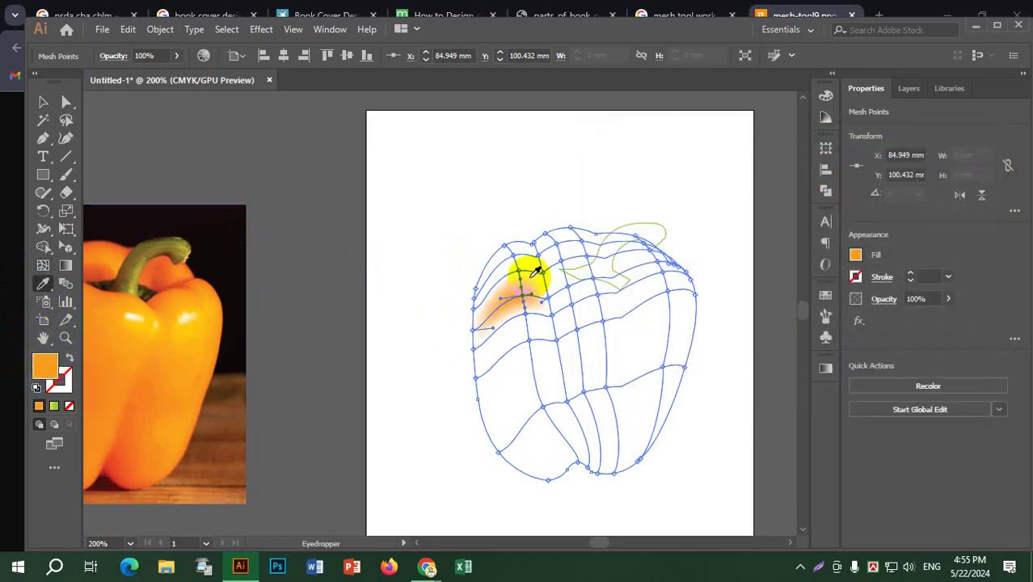
# Undo the mesh point's orange color and all mesh lines, back to the plain pepper body outline.
pyautogui.press('ctrl')
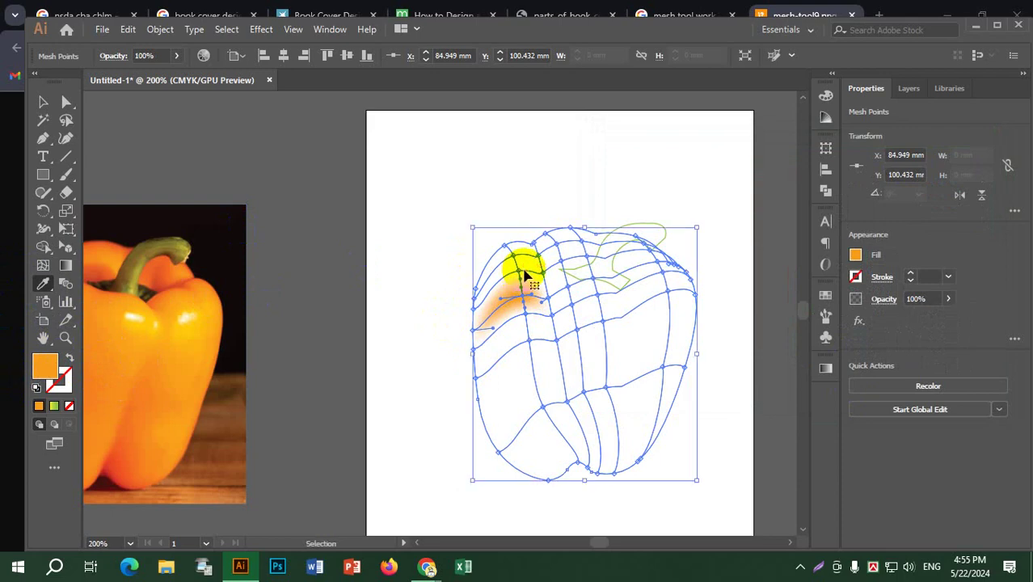
pyautogui.hotkey('ctrl', 'z')
pyautogui.hotkey('ctrl', 'z')
pyautogui.hotkey('ctrl', 'z')
pyautogui.hotkey('ctrl', 'z')
pyautogui.hotkey('ctrl', 'z')
pyautogui.hotkey('ctrl', 'z')
pyautogui.hotkey('ctrl', 'z')
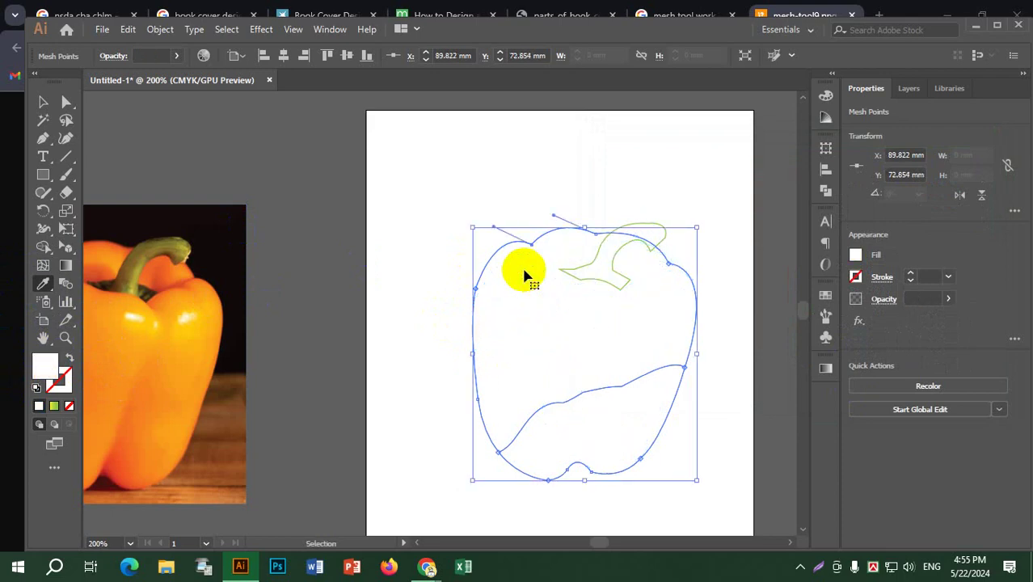
pyautogui.hotkey('ctrl', 'z')
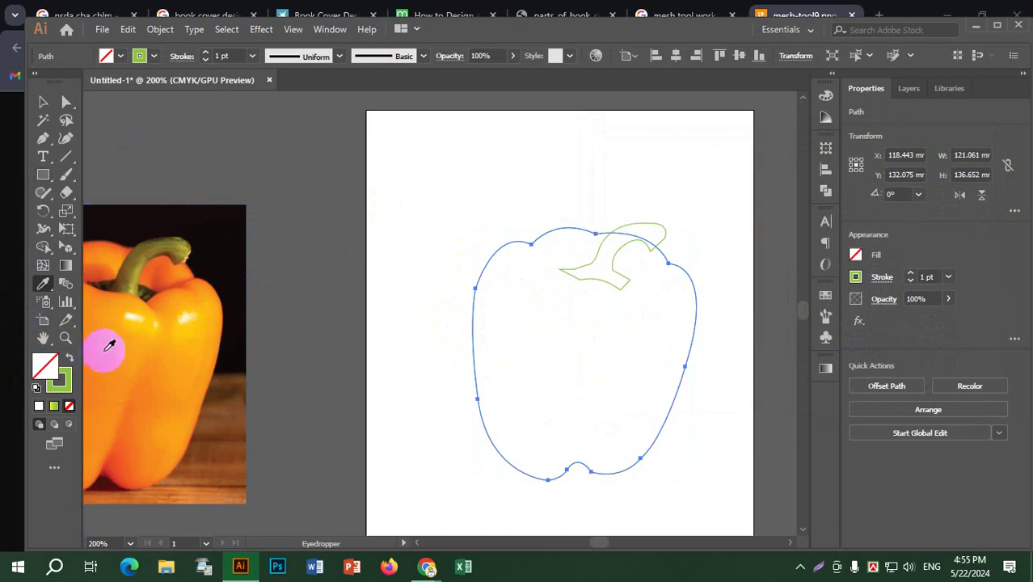
# Fill the whole pepper body outline with orange sampled from the photo.
pyautogui.click(89, 356)
pyautogui.click(126, 338)
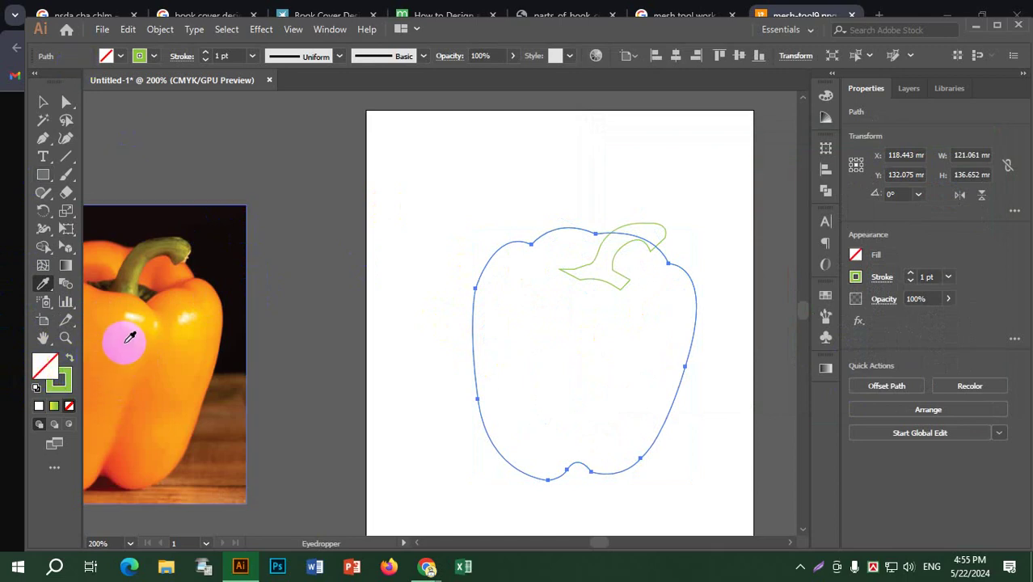
pyautogui.click(44, 102)
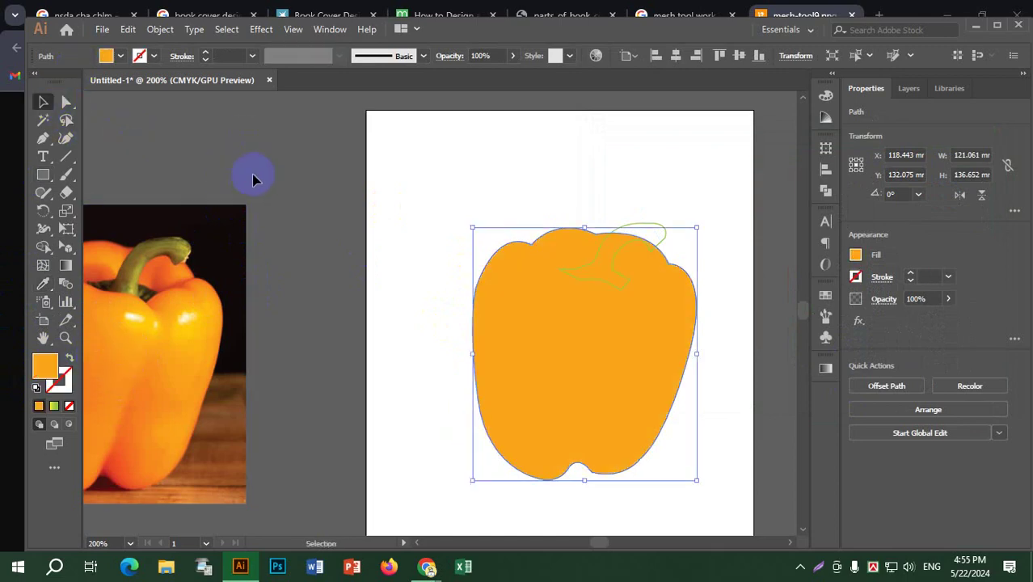
# Fill the stem outline with an olive-brown sampled from the stem in the pepper photo, then deselect it.
pyautogui.click(722, 248)
pyautogui.click(651, 223)
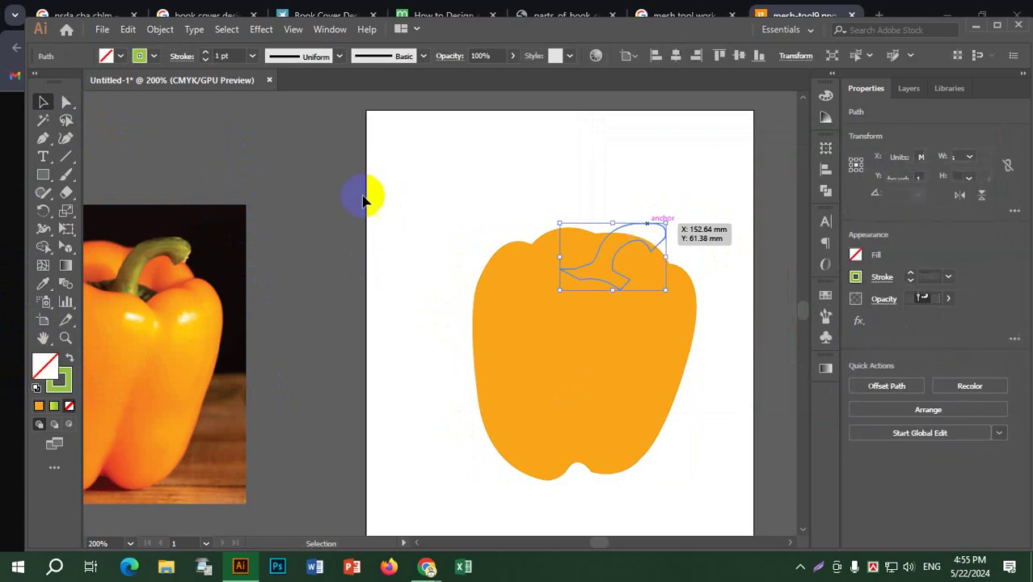
pyautogui.click(44, 287)
pyautogui.click(133, 272)
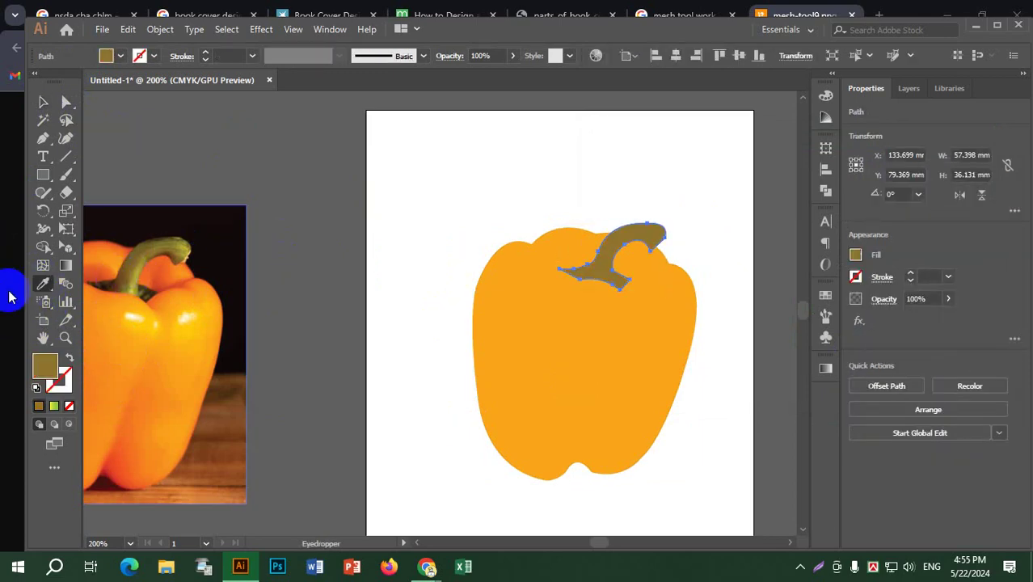
pyautogui.click(44, 101)
pyautogui.click(467, 169)
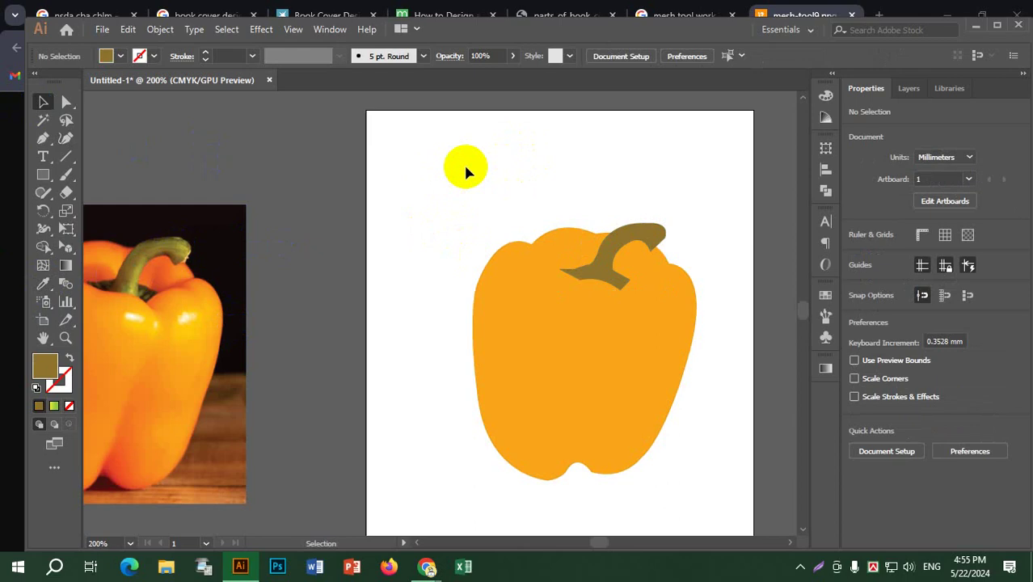
# Start a gradient mesh on the pepper body with points on the upper left lobe and beneath both lower tips of the stem.
pyautogui.click(499, 324)
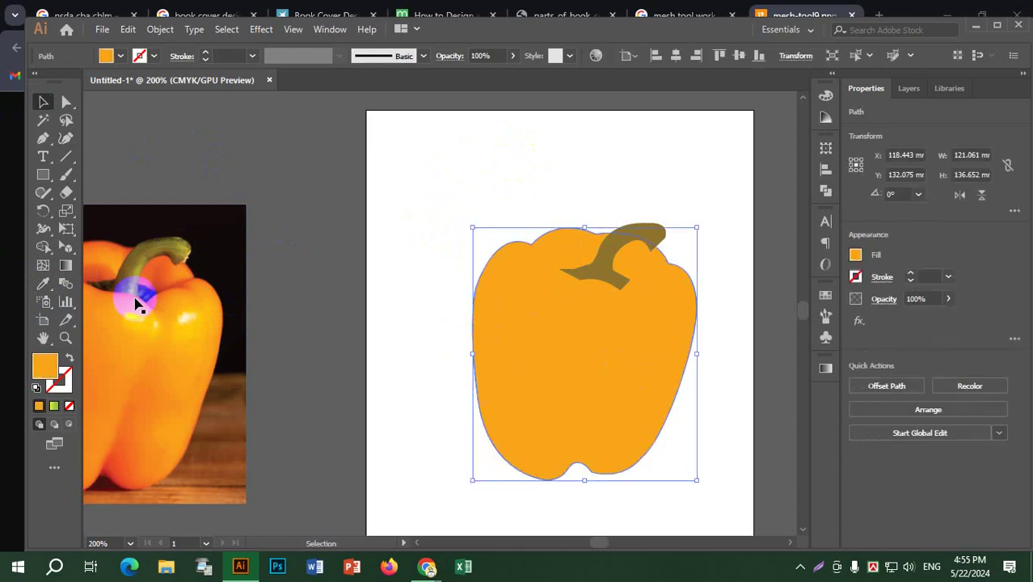
pyautogui.click(43, 265)
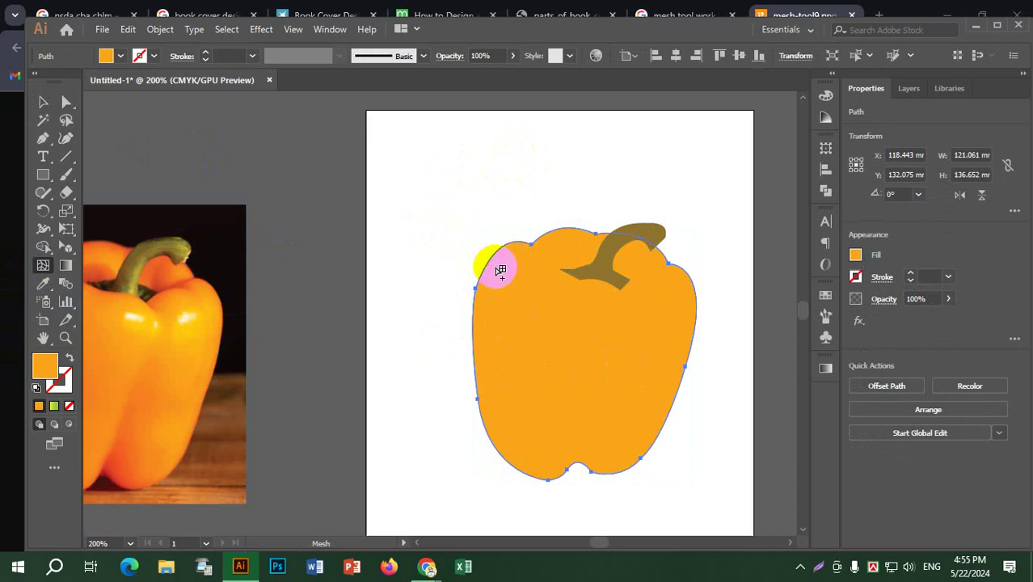
pyautogui.click(501, 259)
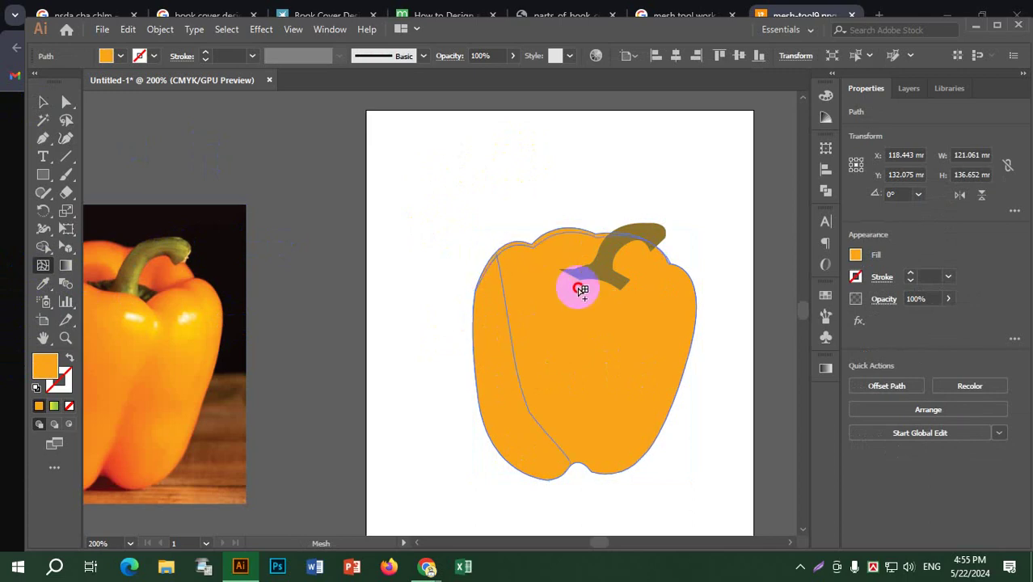
pyautogui.click(576, 282)
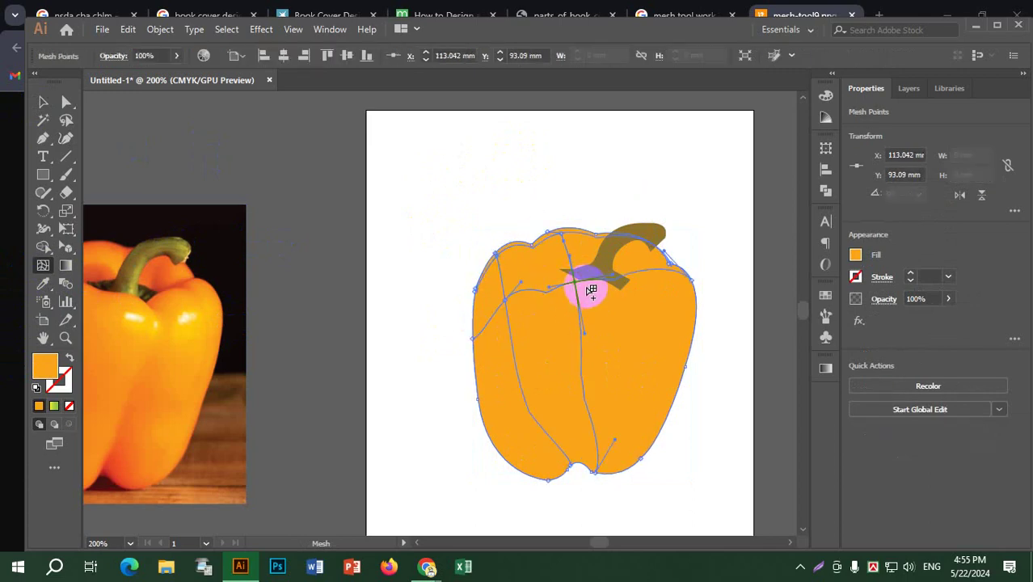
pyautogui.click(622, 293)
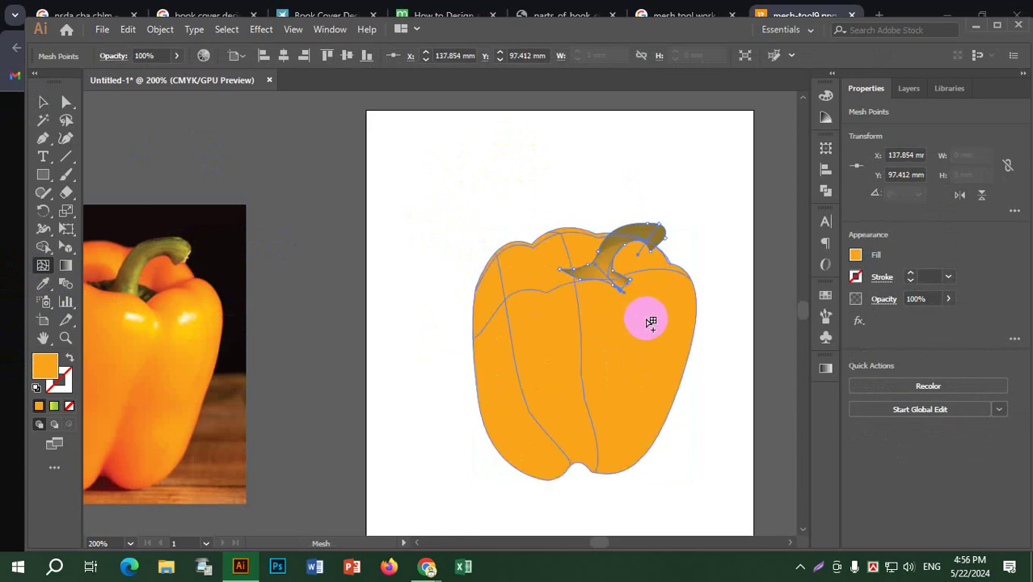
pyautogui.click(613, 299)
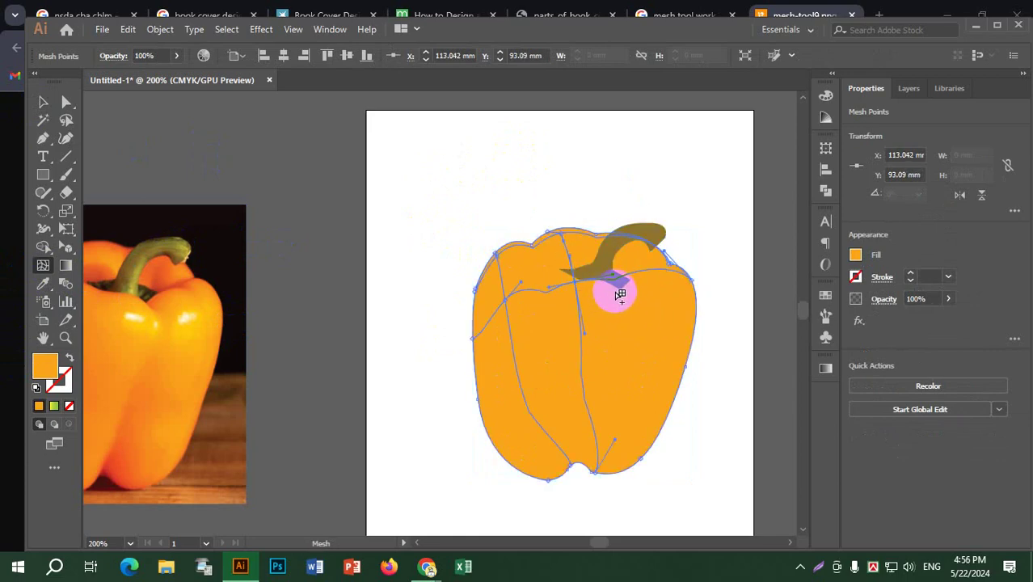
pyautogui.click(619, 293)
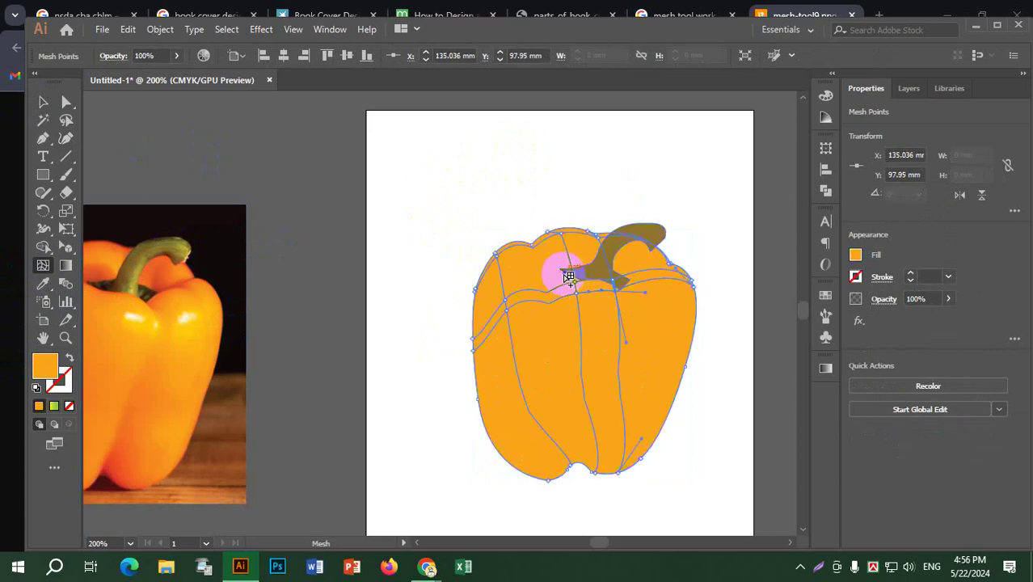
# Add mesh points at the stem's left tip, just above it, and below the notch between the two upper left lobes.
pyautogui.keyDown('alt'); pyautogui.scroll(3, 540, 281); pyautogui.keyUp('alt')
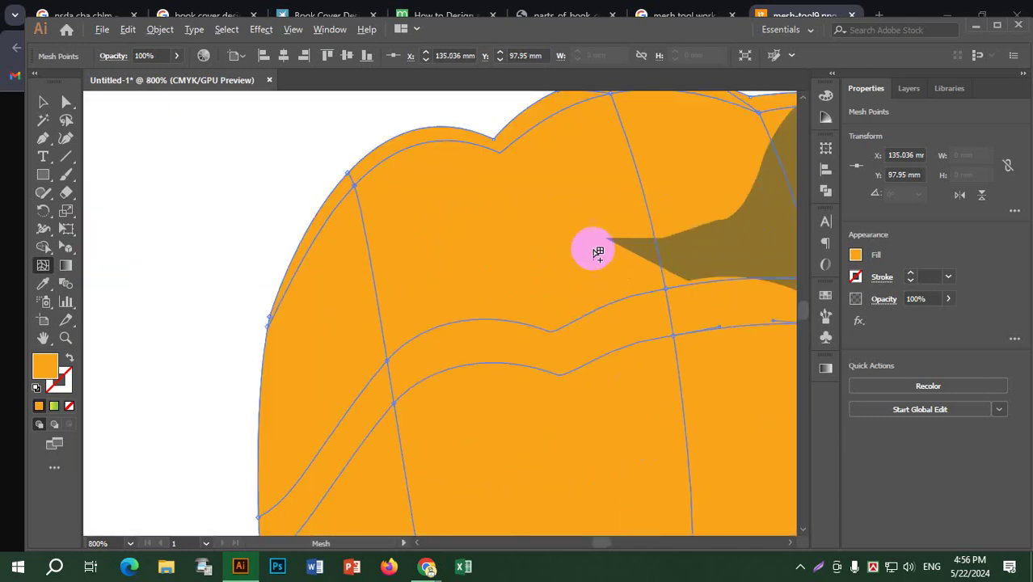
pyautogui.click(610, 247)
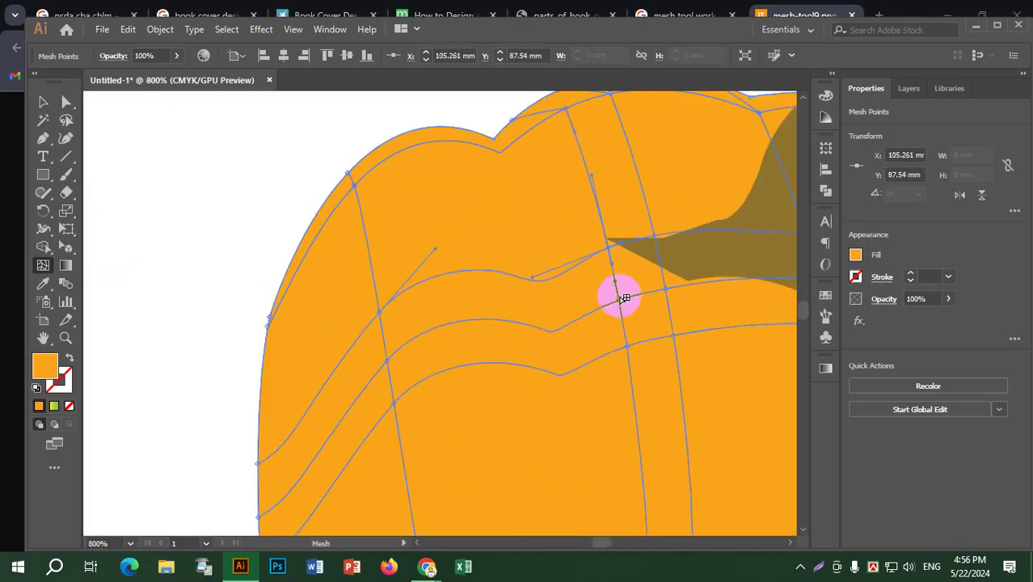
pyautogui.click(588, 202)
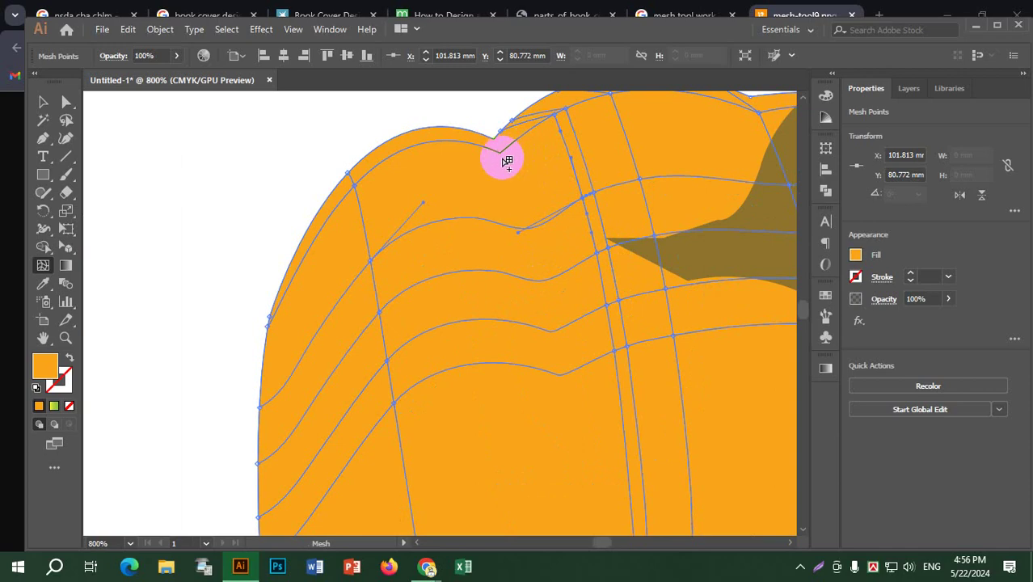
pyautogui.click(584, 328)
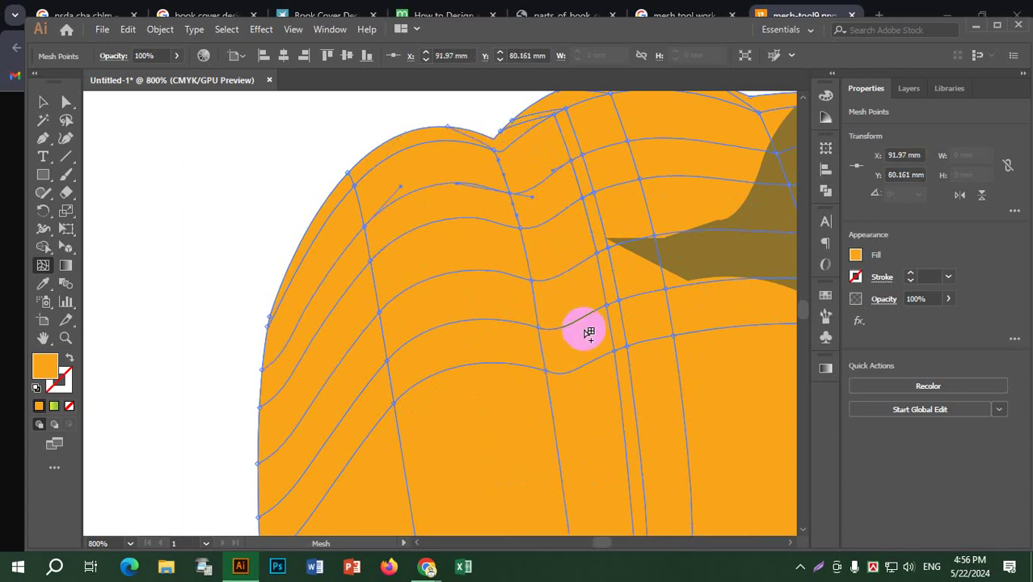
# Add more mesh points across the upper part of the pepper body, including beside the stem base and on the right lobe.
pyautogui.scroll(-3, 602, 347)
pyautogui.moveTo(685, 378); pyautogui.dragTo(473, 295)
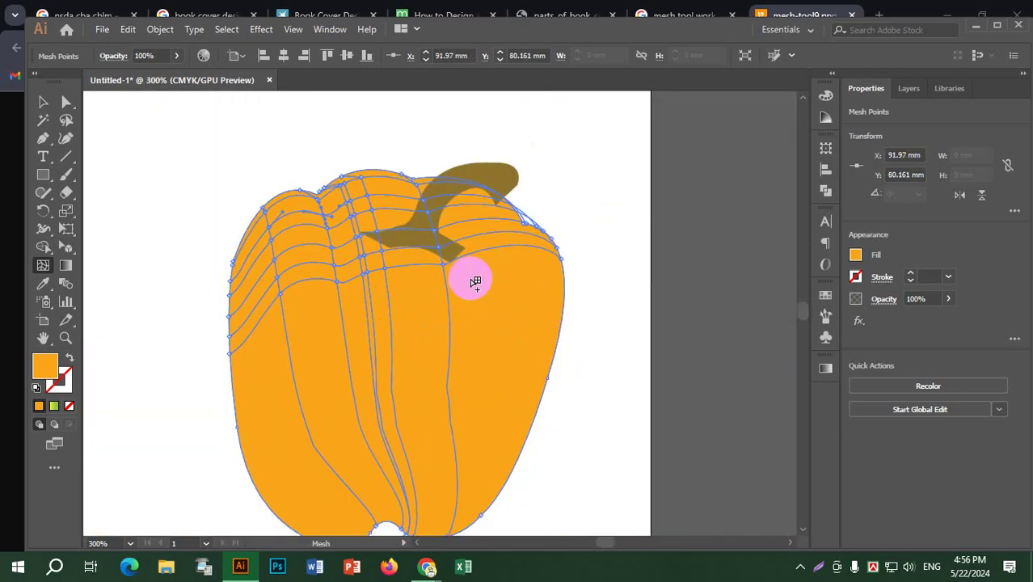
pyautogui.moveTo(567, 347); pyautogui.dragTo(535, 378)
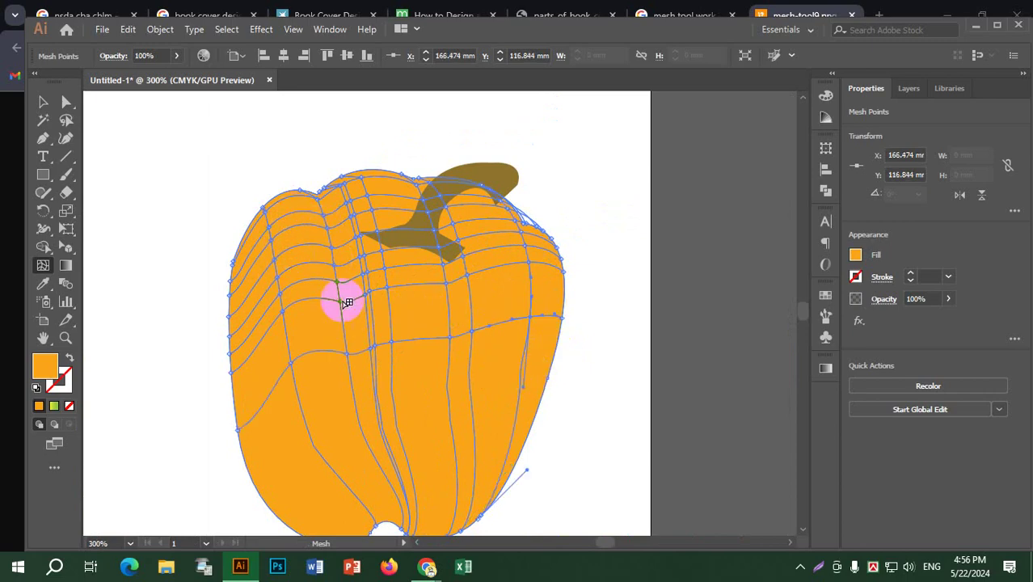
# Color the mesh point in the crease left of and below the stem with the darker orange D38411.
pyautogui.scroll(-1, 352, 364)
pyautogui.scroll(2, 355, 368)
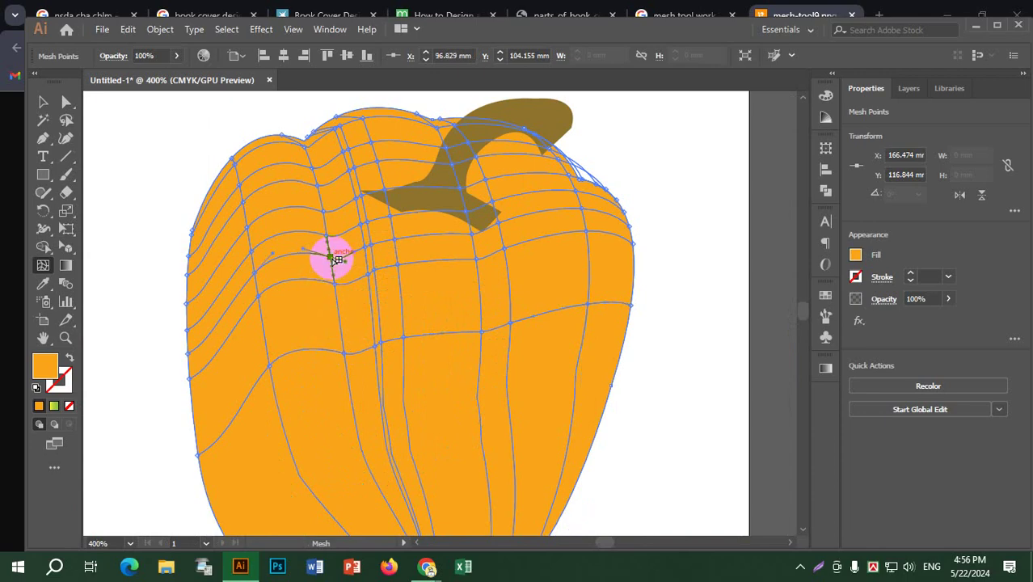
pyautogui.doubleClick(47, 374)
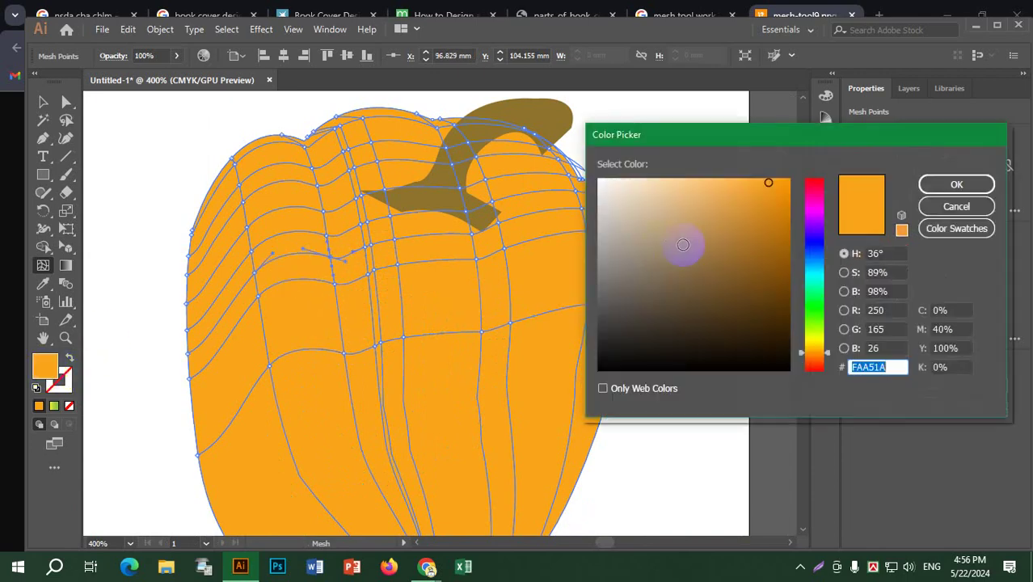
pyautogui.click(776, 209)
pyautogui.click(953, 185)
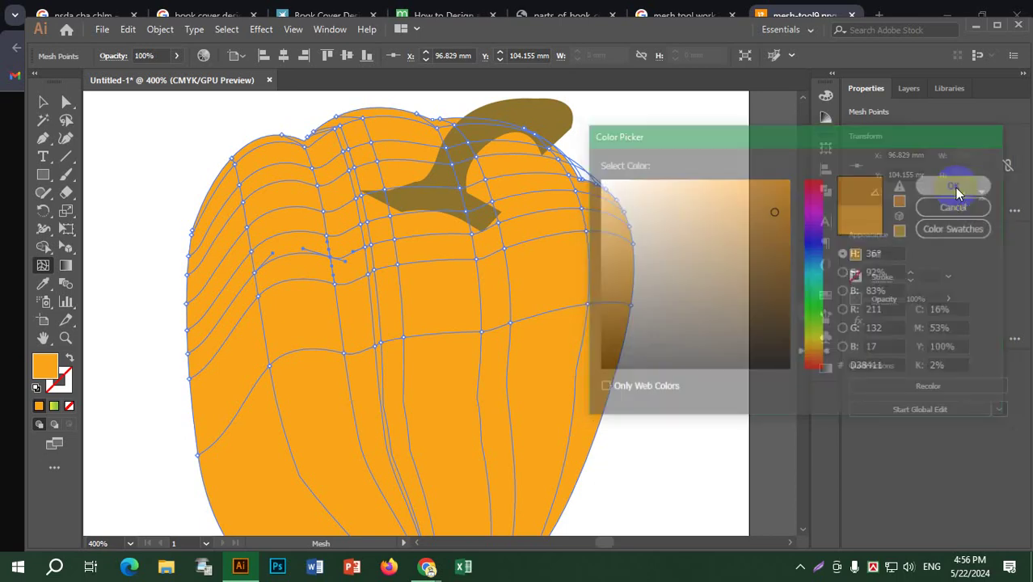
# Color the mesh point at the stem's left tip with a slightly darker orange.
pyautogui.moveTo(333, 261)
pyautogui.mouseDown()
pyautogui.moveTo(377, 259)
pyautogui.moveTo(362, 209)
pyautogui.mouseUp()
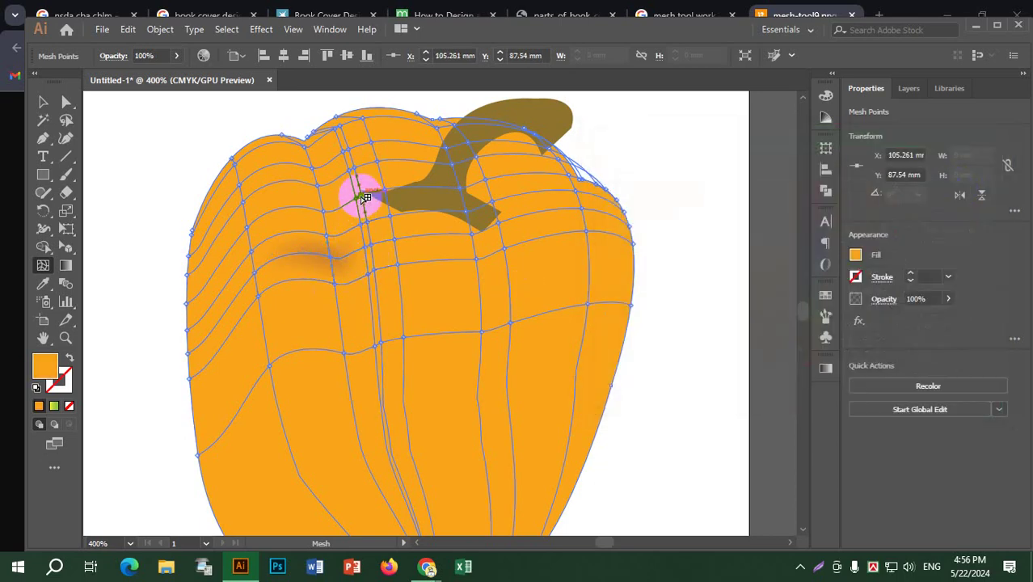
pyautogui.doubleClick(45, 366)
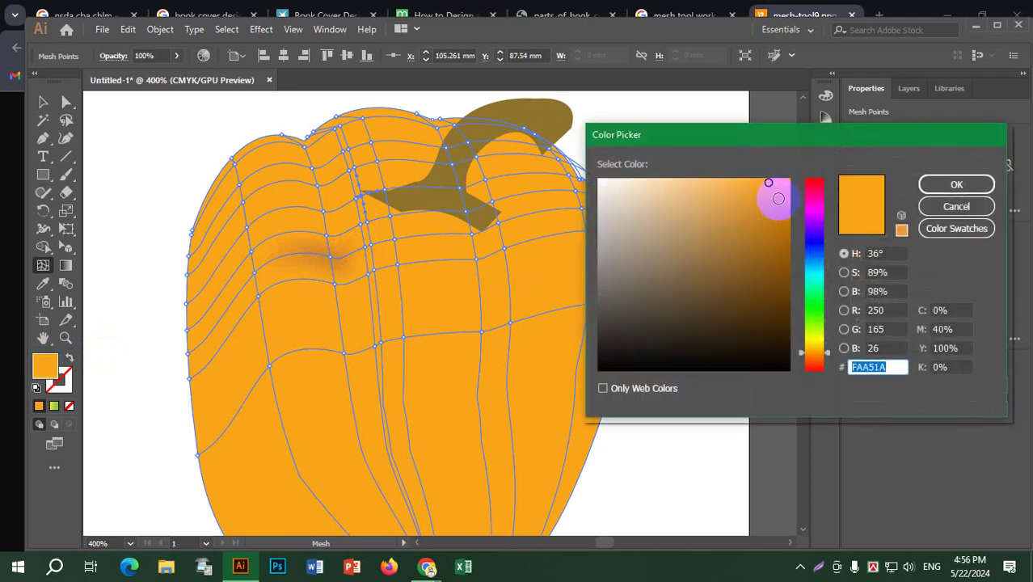
pyautogui.click(778, 197)
pyautogui.click(955, 185)
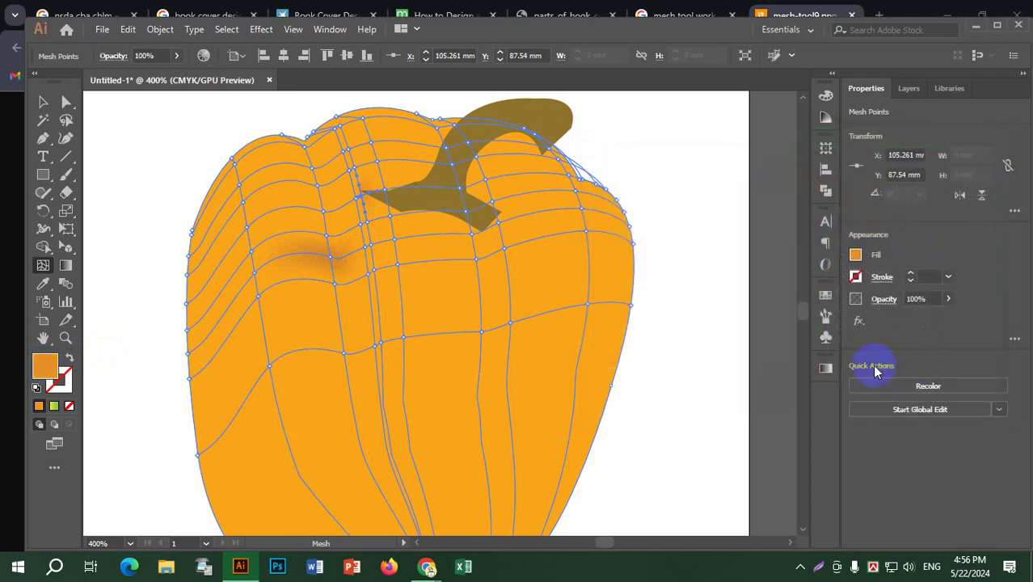
# Color the mesh point under the left part of the stem base with the brownish orange D18634.
pyautogui.click(386, 269)
pyautogui.moveTo(387, 269); pyautogui.dragTo(394, 221)
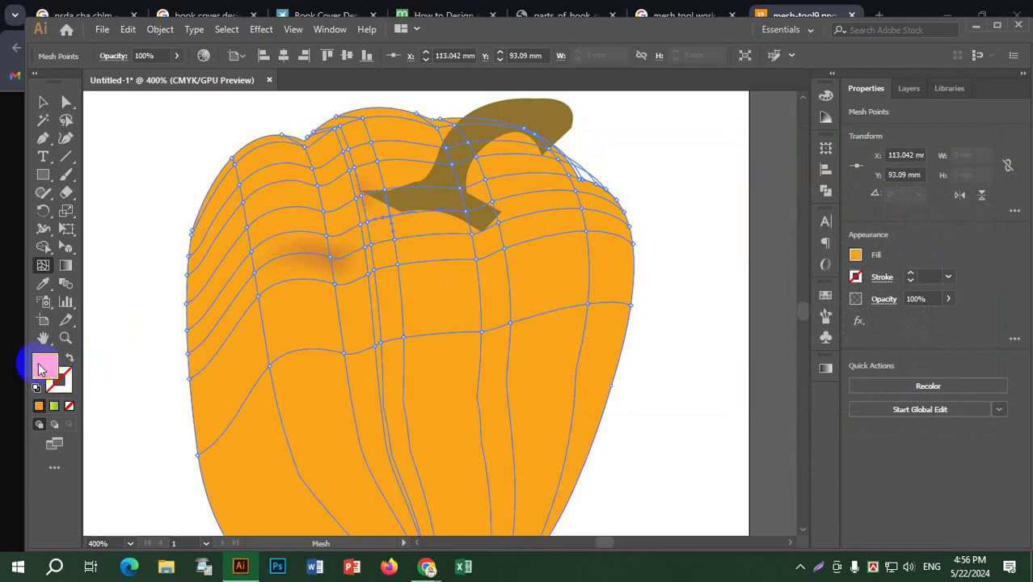
pyautogui.doubleClick(38, 368)
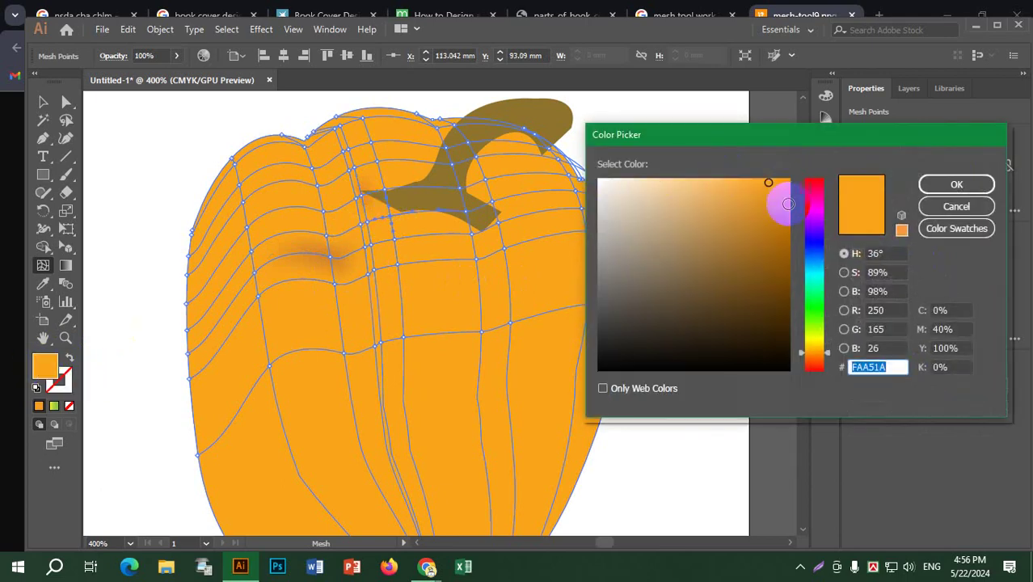
pyautogui.click(774, 215)
pyautogui.click(980, 194)
# Color the mesh point directly below the stem's lower right tip with a darker orange shade.
pyautogui.moveTo(467, 223)
pyautogui.mouseDown()
pyautogui.moveTo(483, 232)
pyautogui.moveTo(473, 237)
pyautogui.mouseUp()
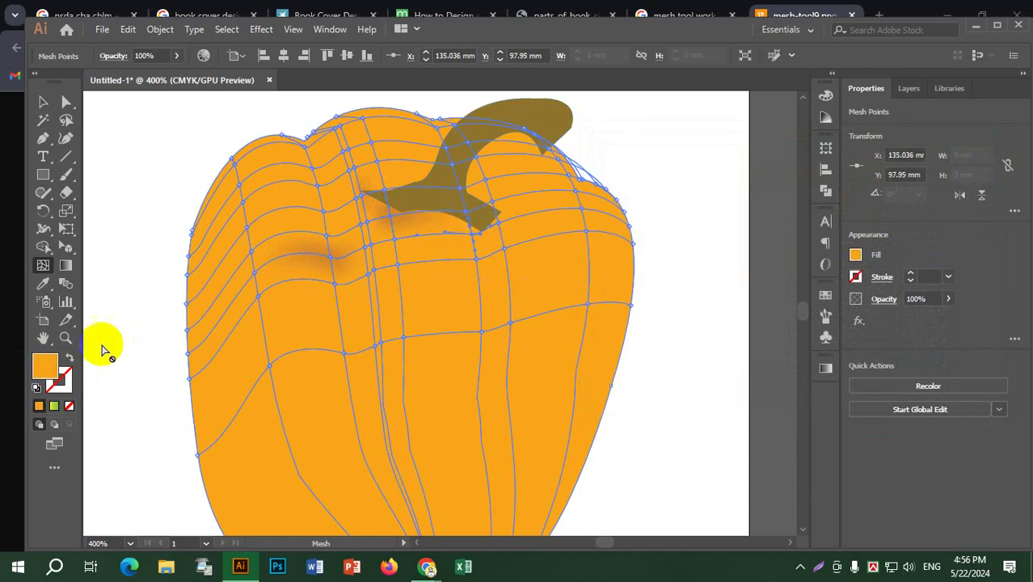
pyautogui.doubleClick(45, 365)
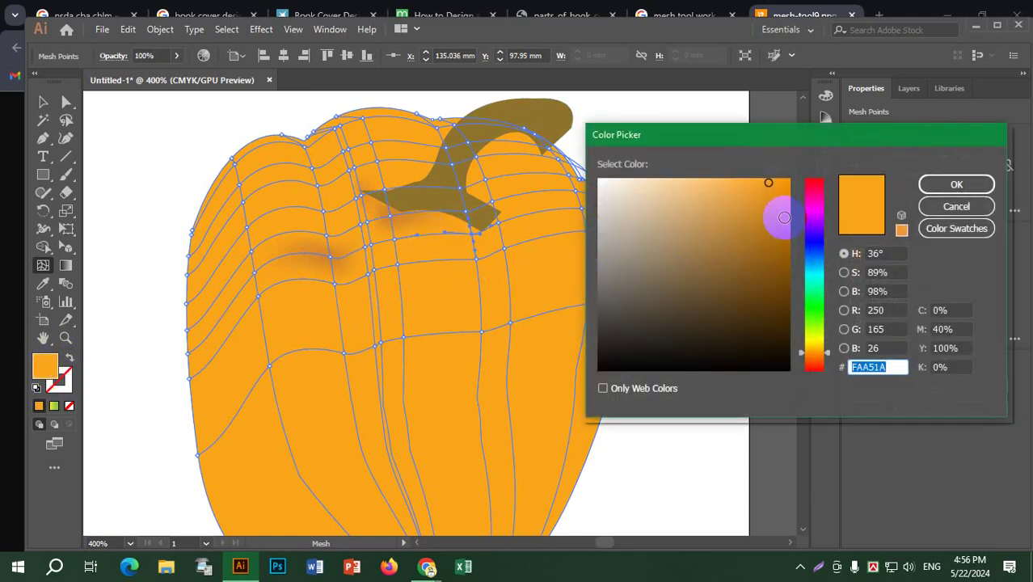
pyautogui.click(774, 213)
pyautogui.click(974, 185)
# Color the mesh point at the right edge of the stem base with a brownish orange shadow tone.
pyautogui.moveTo(475, 257); pyautogui.dragTo(514, 220)
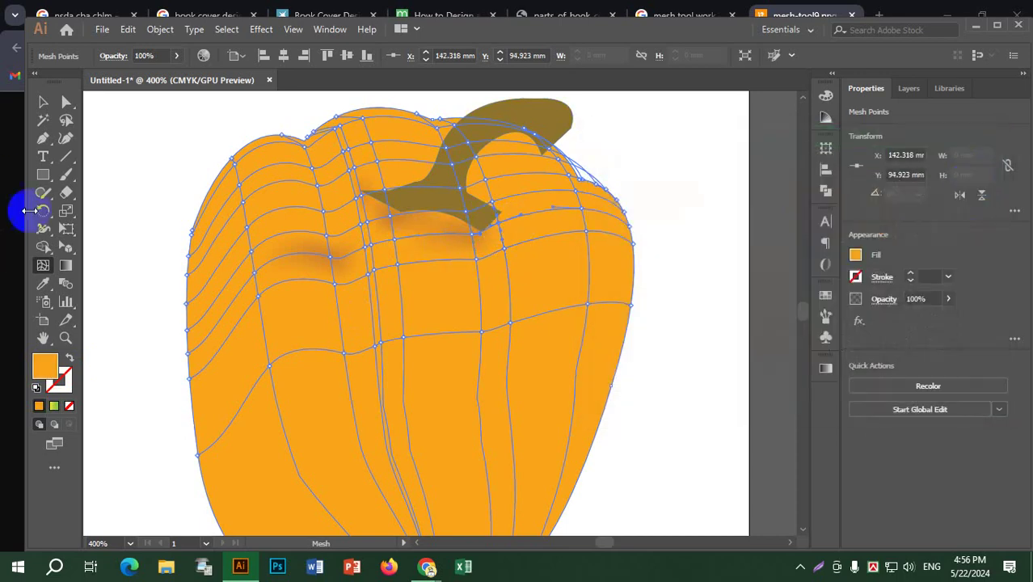
pyautogui.click(42, 361)
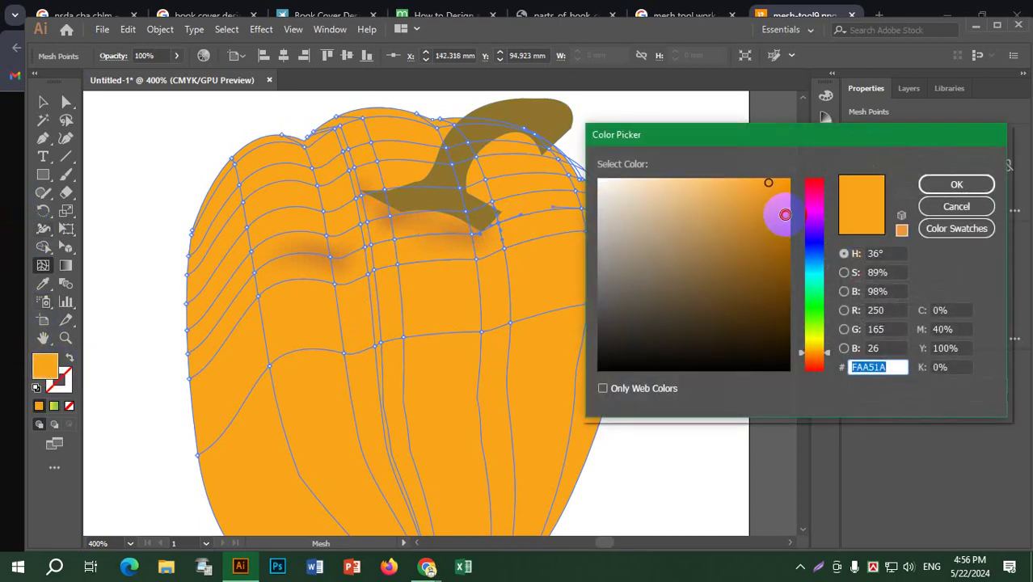
pyautogui.moveTo(785, 214); pyautogui.dragTo(768, 229)
pyautogui.click(952, 182)
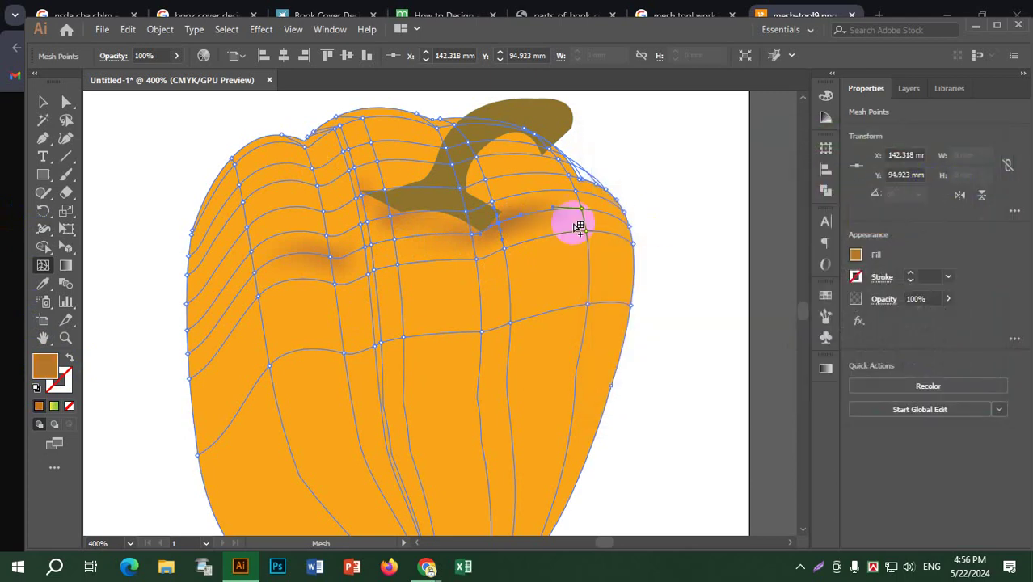
# Recolor the mesh point under the left part of the stem base with a deeper, more saturated brownish orange.
pyautogui.click(391, 217)
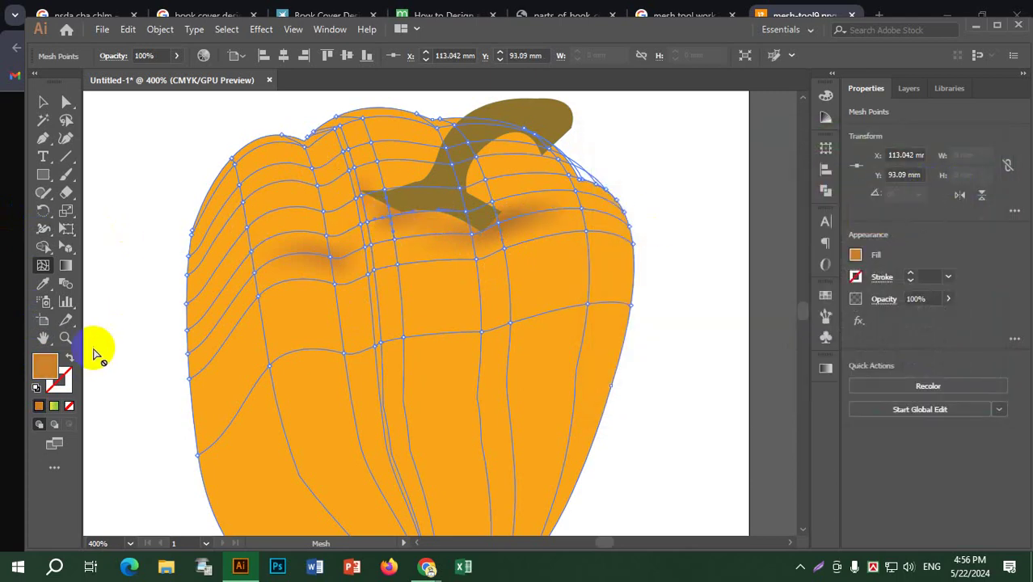
pyautogui.doubleClick(38, 363)
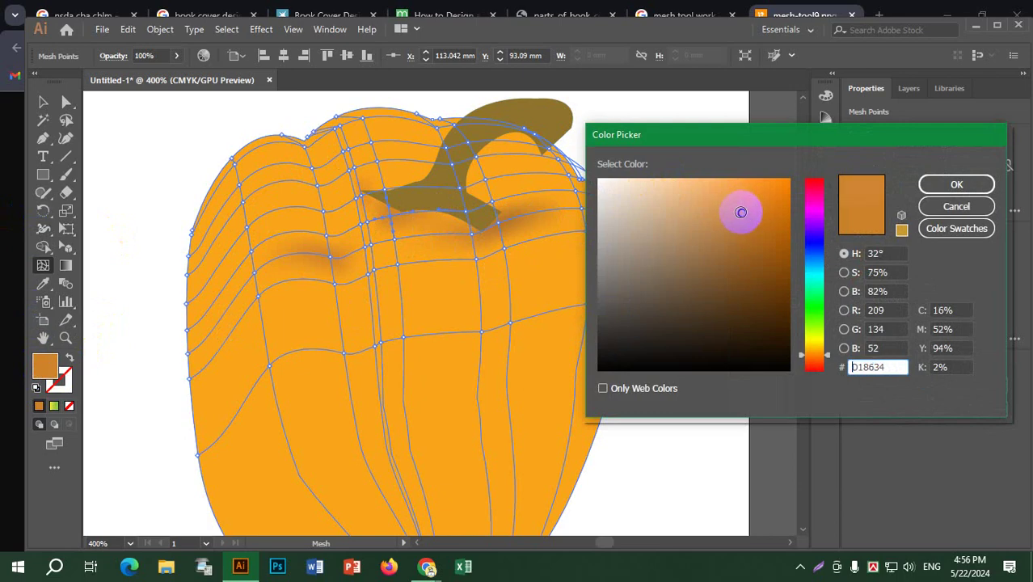
pyautogui.moveTo(740, 212); pyautogui.dragTo(768, 223)
pyautogui.click(956, 183)
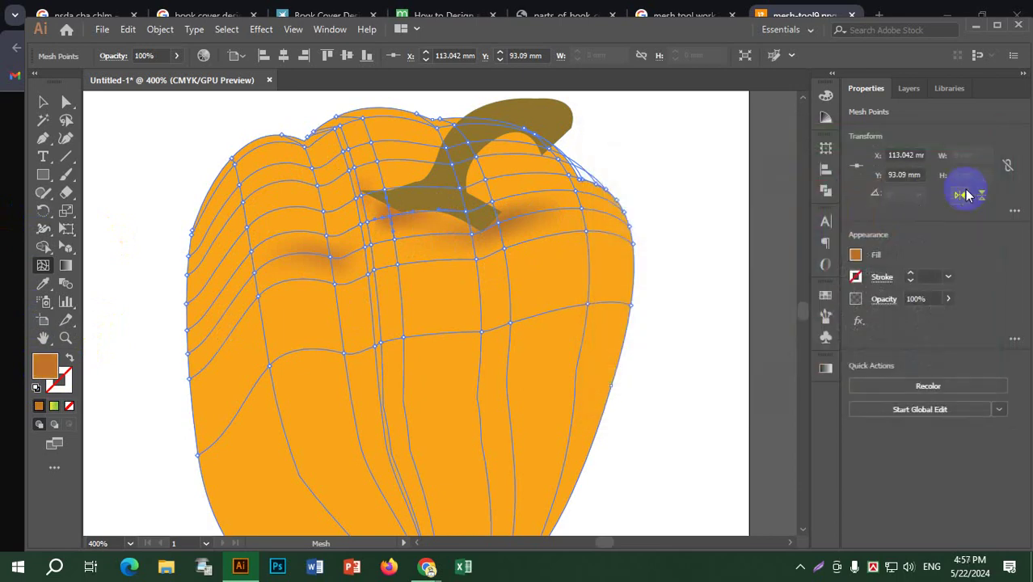
# Recolor the mesh point at the stem base's left tip with the orange F78D1E sampled from the pepper photo.
pyautogui.scroll(5, 363, 198)
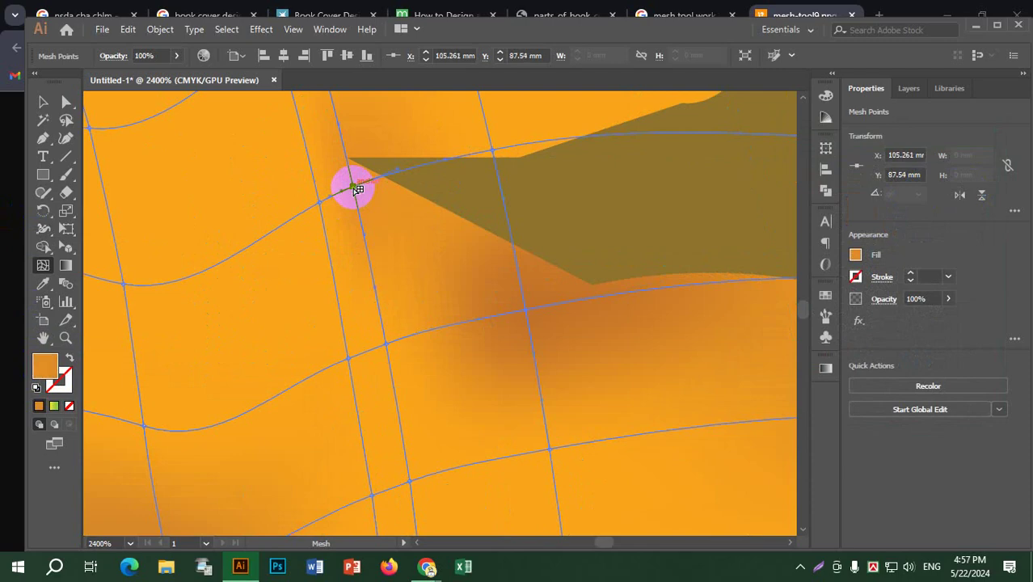
pyautogui.scroll(-6, 206, 335)
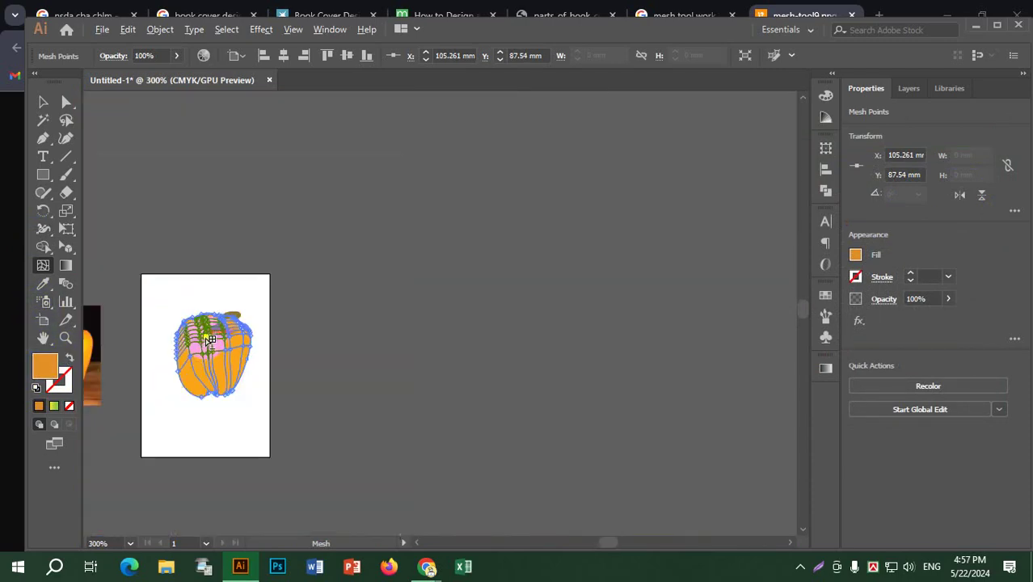
pyautogui.scroll(-4, 341, 284)
pyautogui.click(46, 288)
pyautogui.click(230, 281)
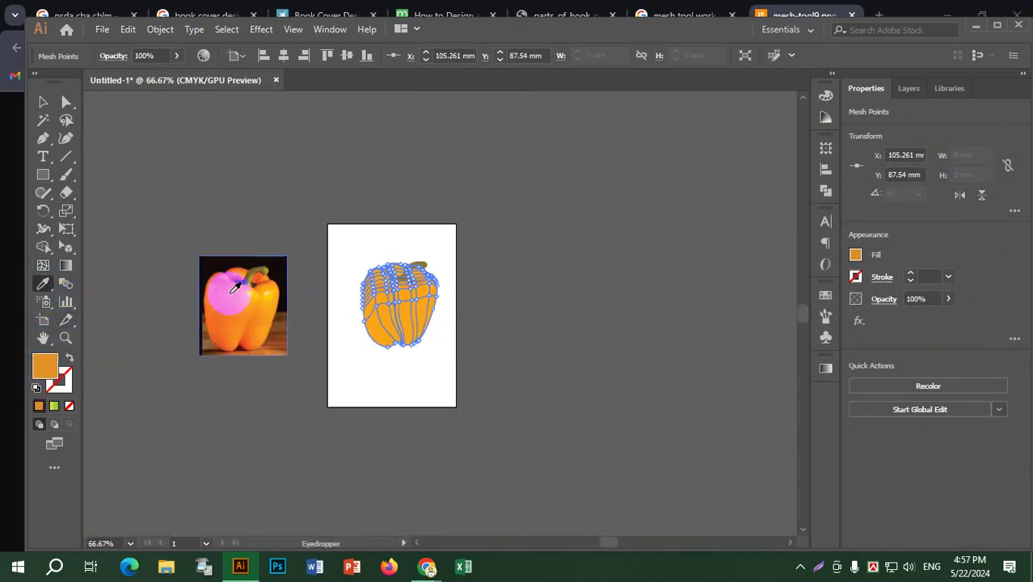
pyautogui.click(233, 328)
pyautogui.scroll(6, 397, 272)
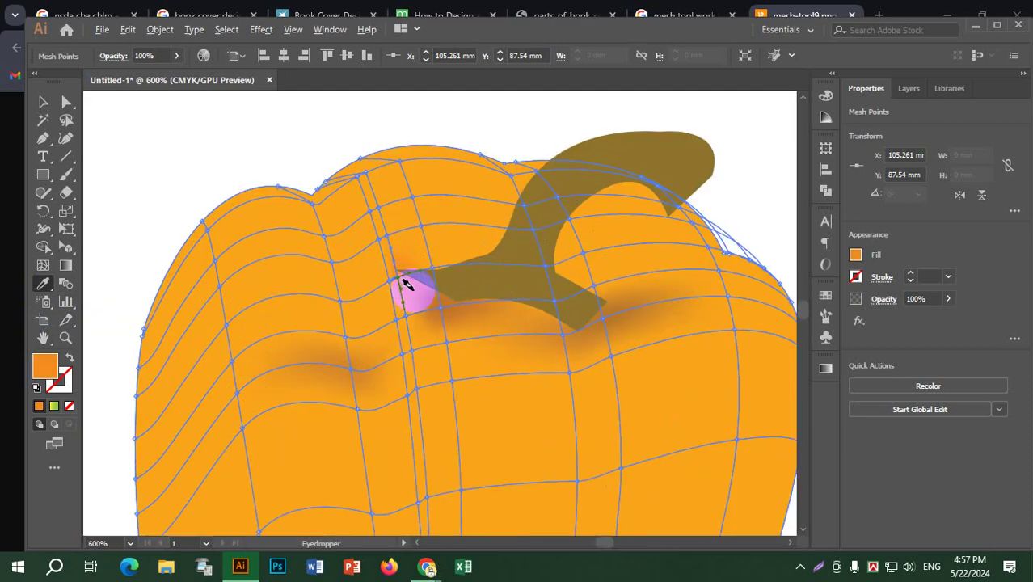
# Add a mesh point right at the stem base's left tip and color it brownish orange C16F25.
pyautogui.scroll(-3, 408, 283)
pyautogui.scroll(6, 412, 275)
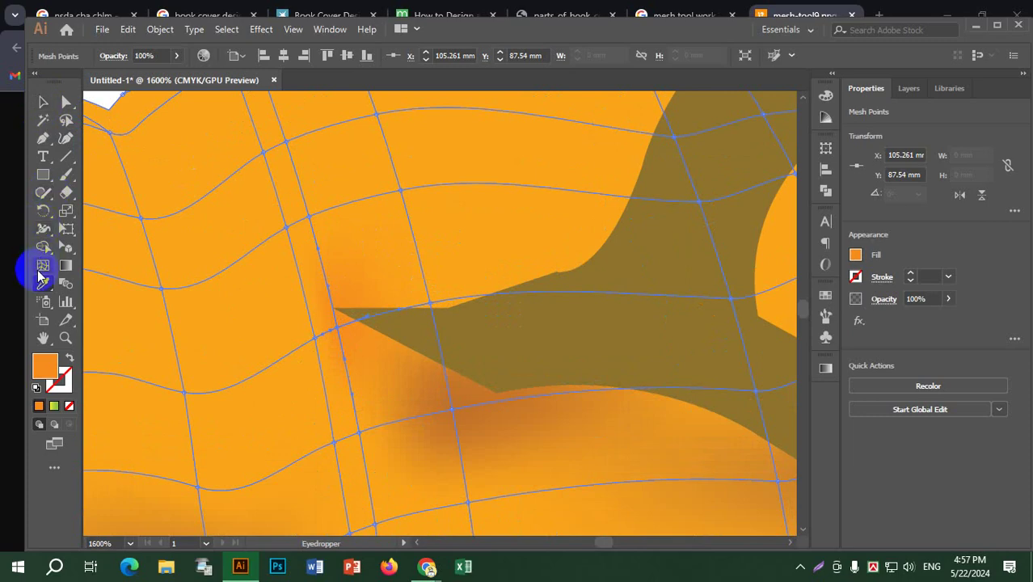
pyautogui.scroll(-4, 507, 293)
pyautogui.scroll(4, 426, 284)
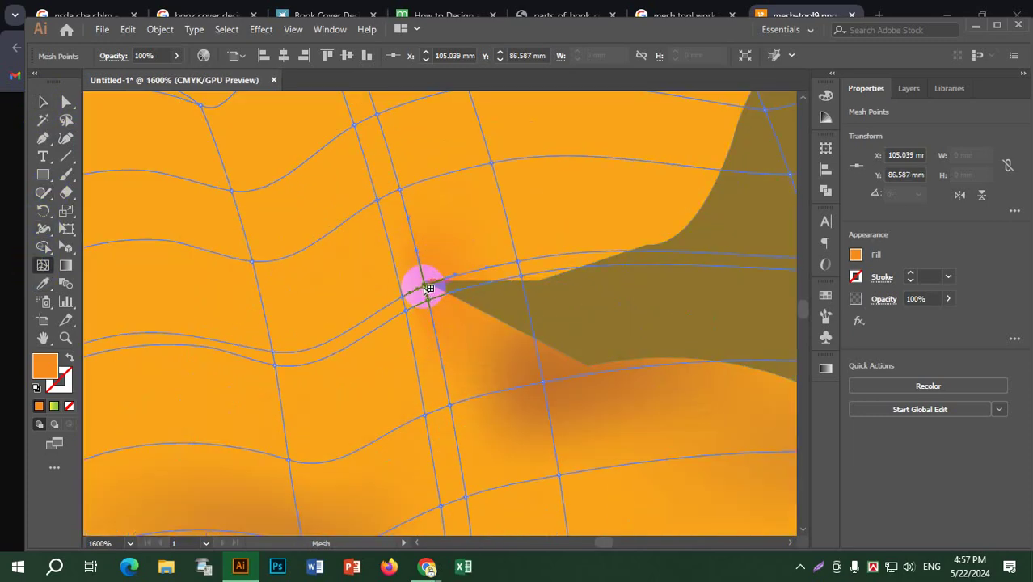
pyautogui.doubleClick(44, 365)
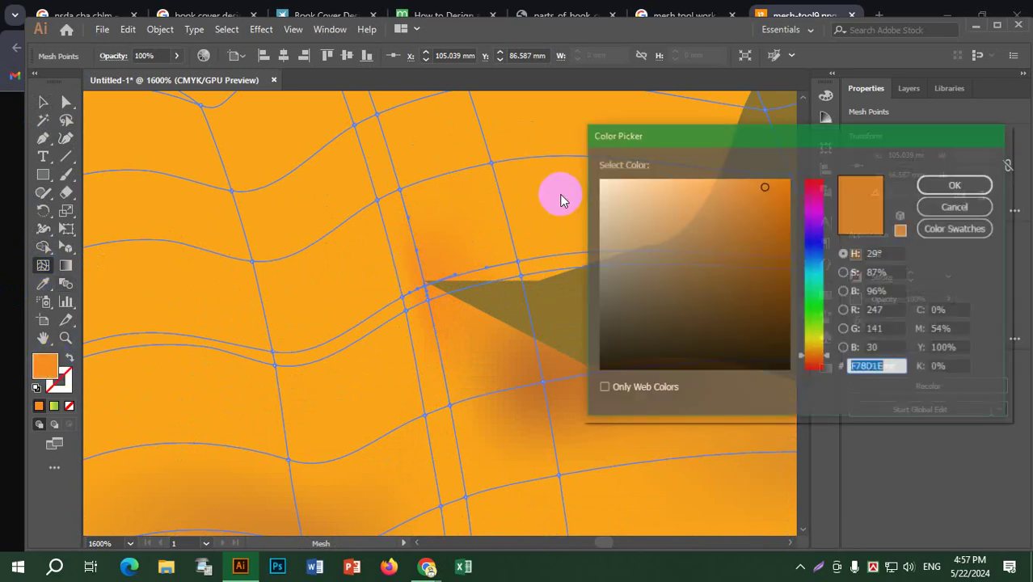
pyautogui.click(752, 223)
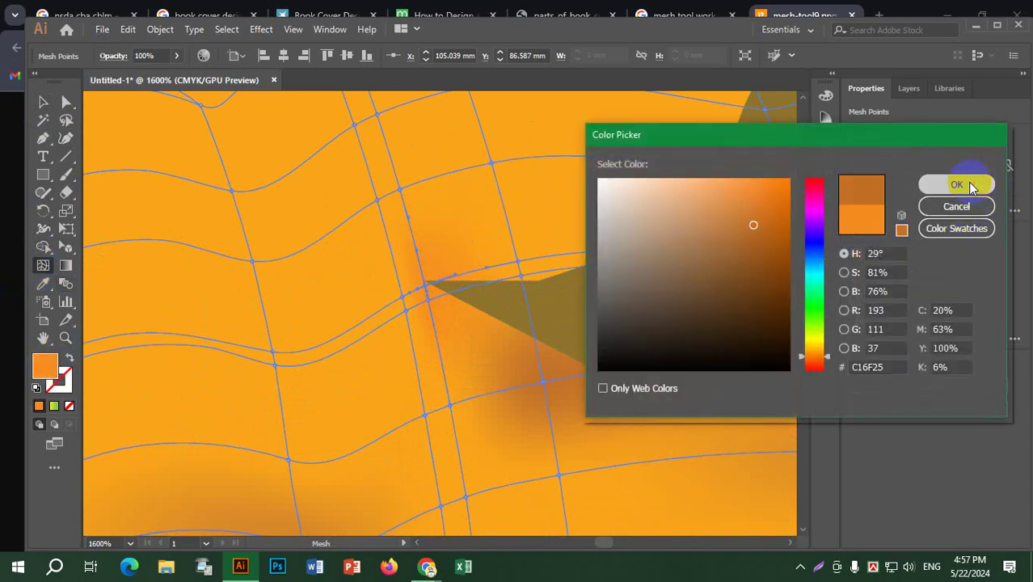
pyautogui.click(976, 184)
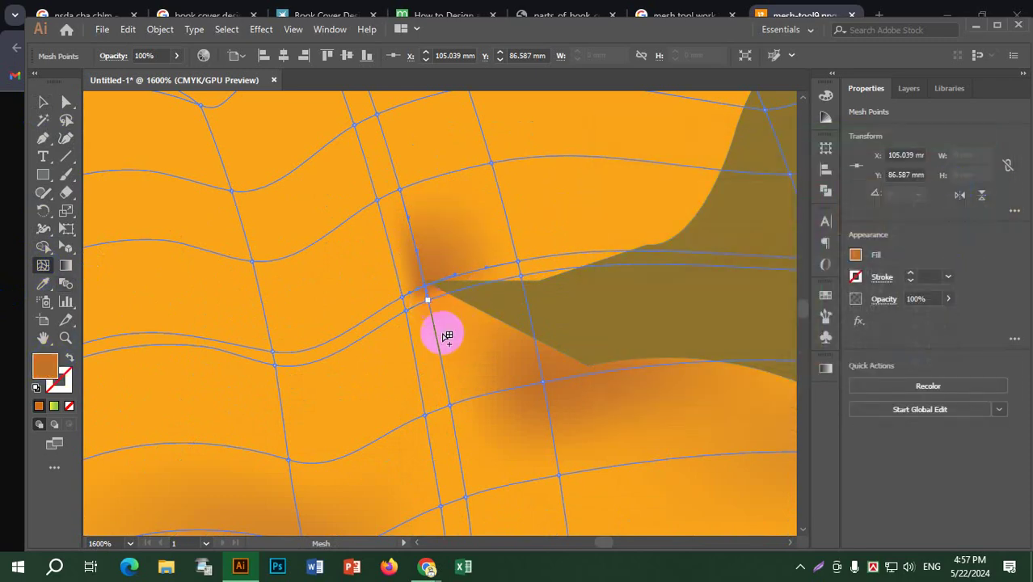
# Add more brownish orange mesh points around the stem's left tip, along its lower and upper edges.
pyautogui.click(468, 322)
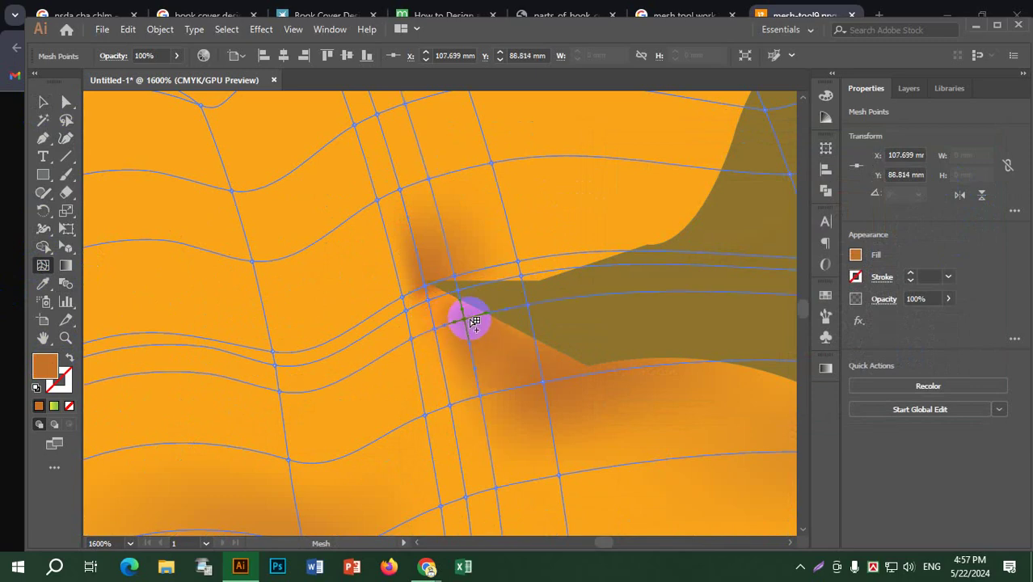
pyautogui.click(445, 305)
pyautogui.moveTo(437, 302); pyautogui.dragTo(532, 232)
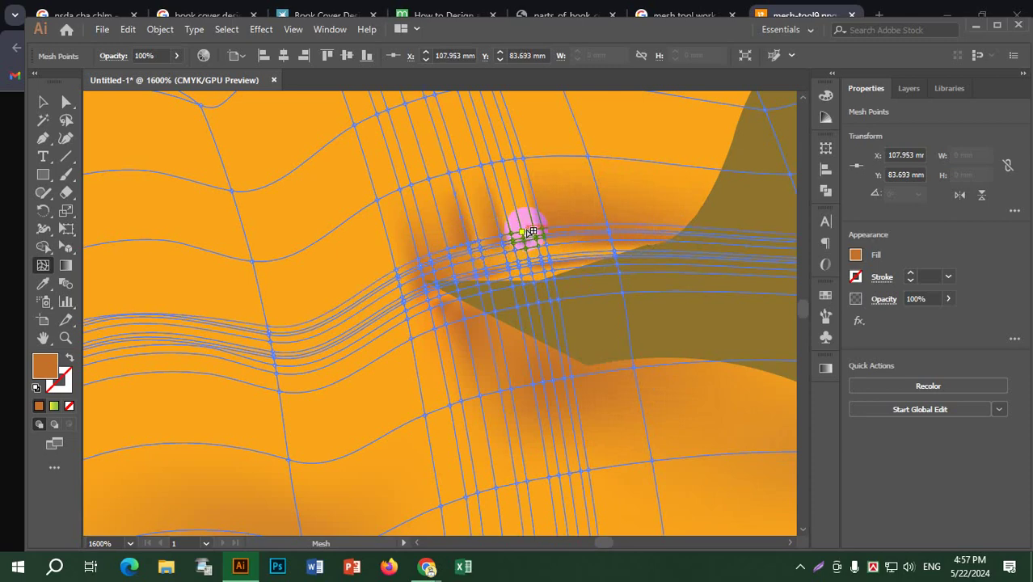
pyautogui.click(527, 231)
# Add brownish orange mesh points around the stem base's lower right tip and along its underside.
pyautogui.scroll(-4, 553, 271)
pyautogui.scroll(2, 619, 293)
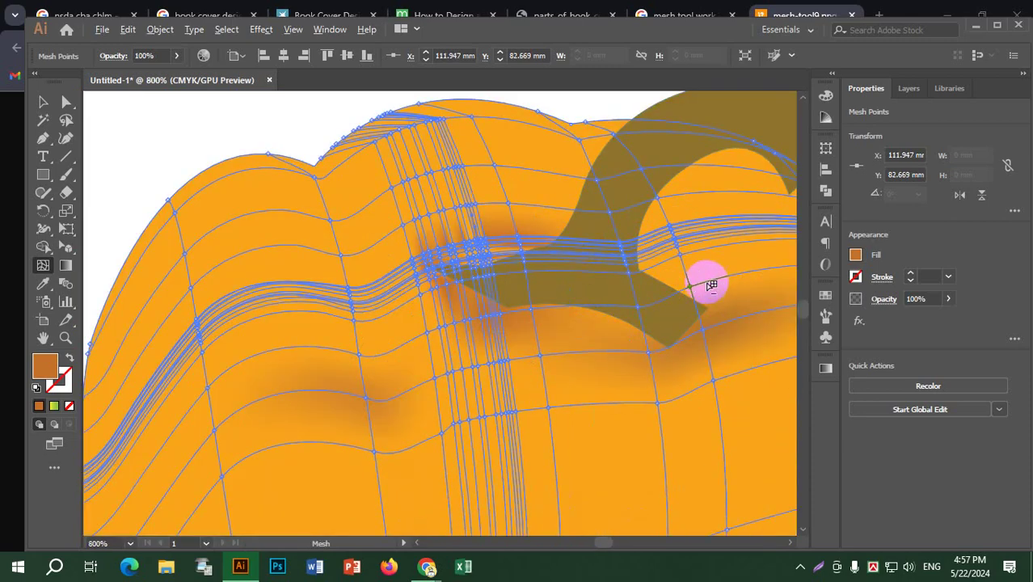
pyautogui.click(691, 288)
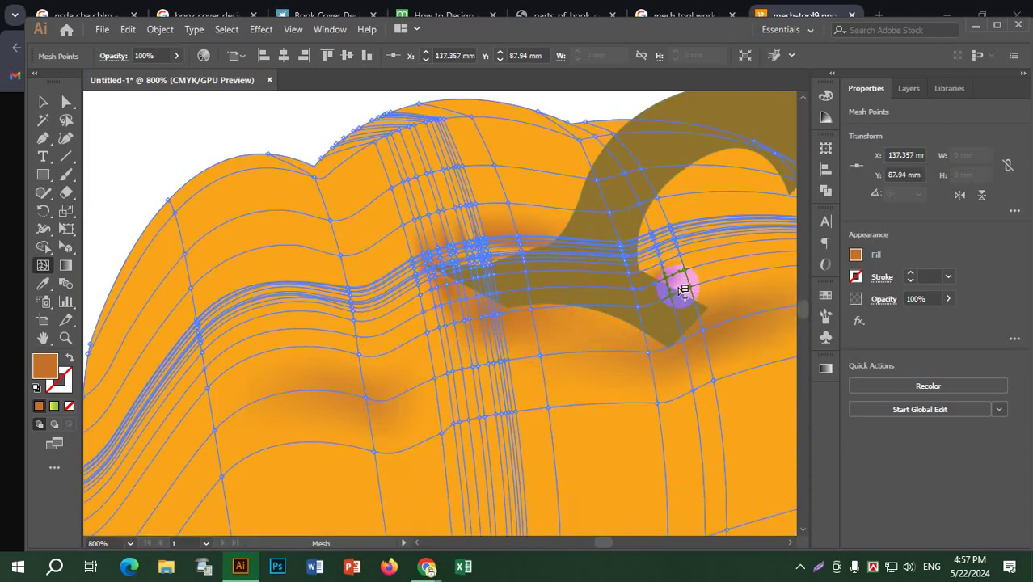
pyautogui.moveTo(688, 289); pyautogui.dragTo(642, 353)
pyautogui.hotkey('ctrl', '=')
pyautogui.hotkey('ctrl', '=')
pyautogui.hotkey('ctrl', '=')
pyautogui.moveTo(615, 284); pyautogui.dragTo(659, 307)
# Add a brownish orange mesh point in the left notch of the pepper's top outline.
pyautogui.scroll(-5, 677, 339)
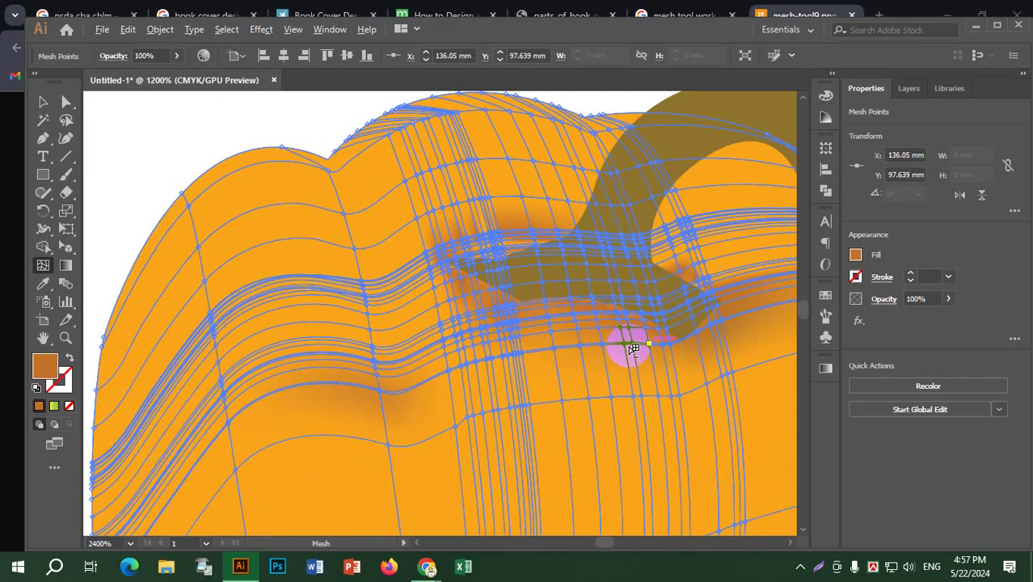
pyautogui.scroll(3, 713, 311)
pyautogui.scroll(-5, 721, 300)
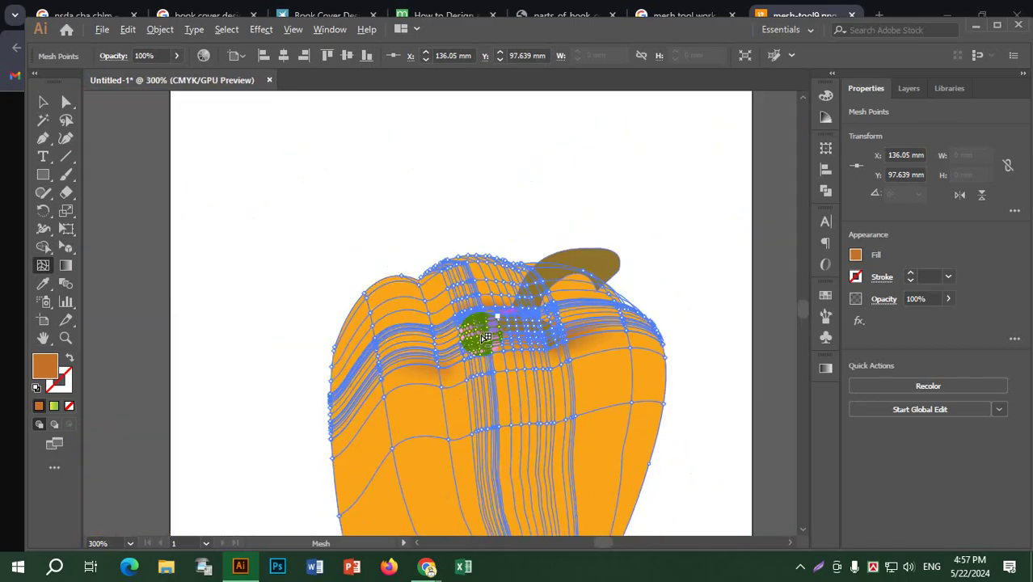
pyautogui.scroll(2, 473, 341)
pyautogui.scroll(3, 454, 308)
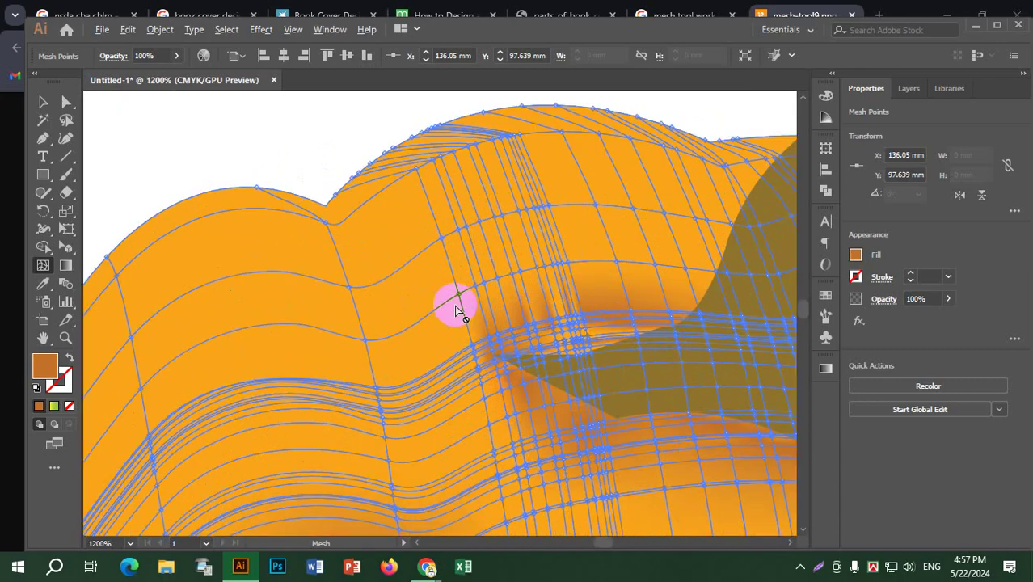
pyautogui.scroll(-4, 453, 311)
pyautogui.scroll(2, 428, 331)
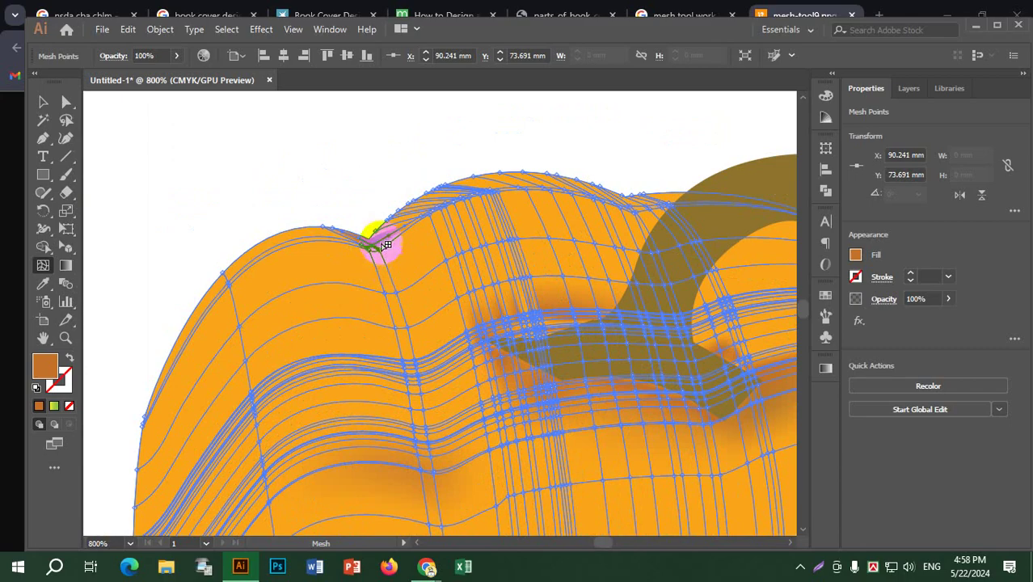
pyautogui.scroll(5, 443, 284)
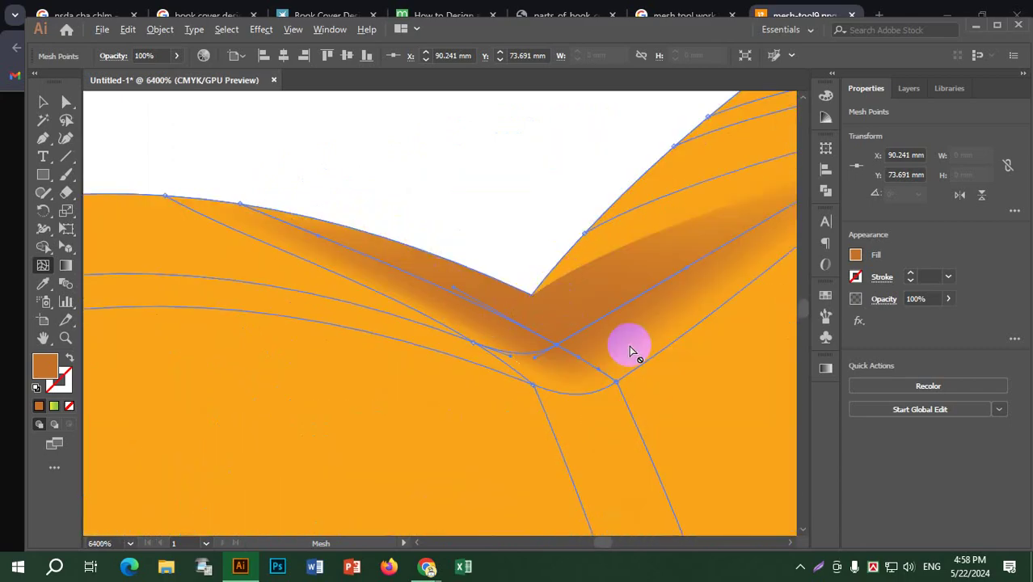
# Add a mesh point at the notch right of the stem, color it darker orange, and add more shadow points below it.
pyautogui.scroll(-10, 627, 346)
pyautogui.moveTo(507, 340); pyautogui.dragTo(123, 273)
pyautogui.scroll(5, 356, 299)
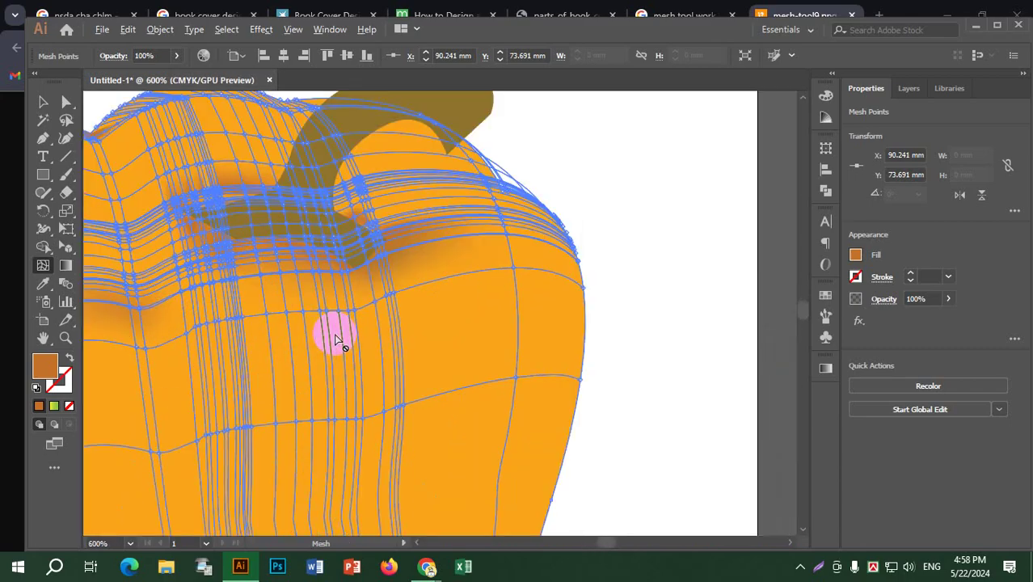
pyautogui.scroll(5, 501, 182)
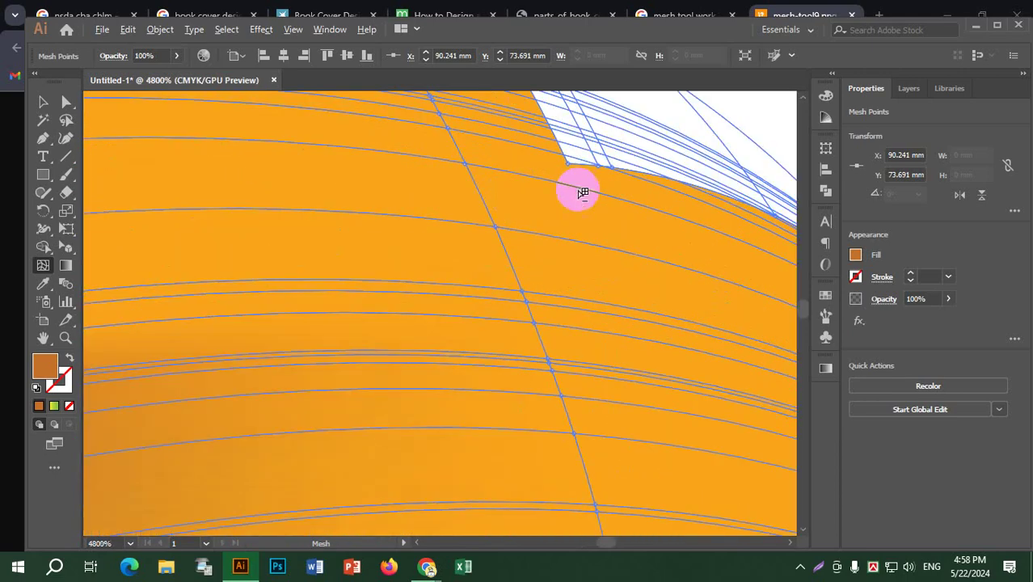
pyautogui.click(568, 167)
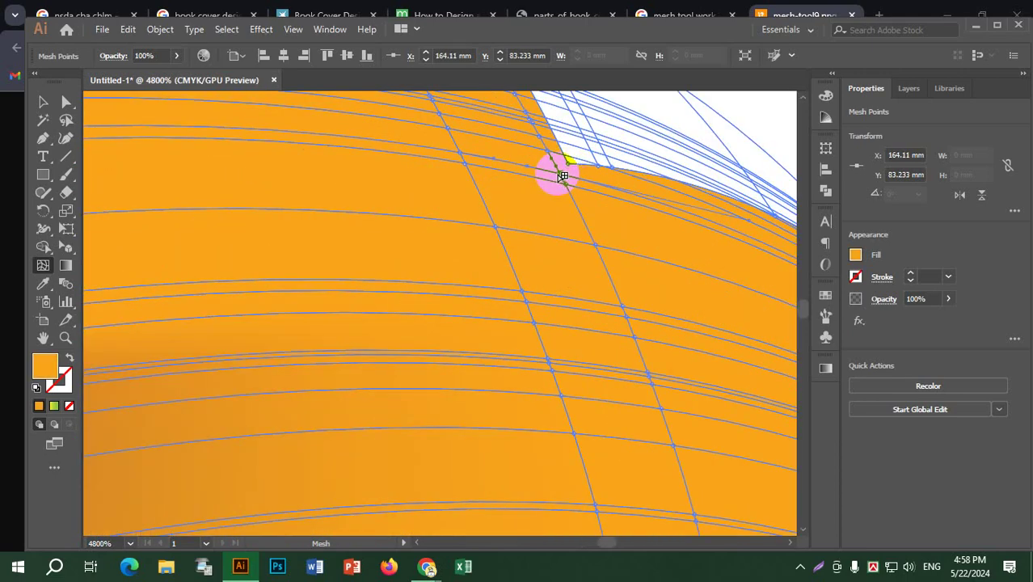
pyautogui.doubleClick(36, 373)
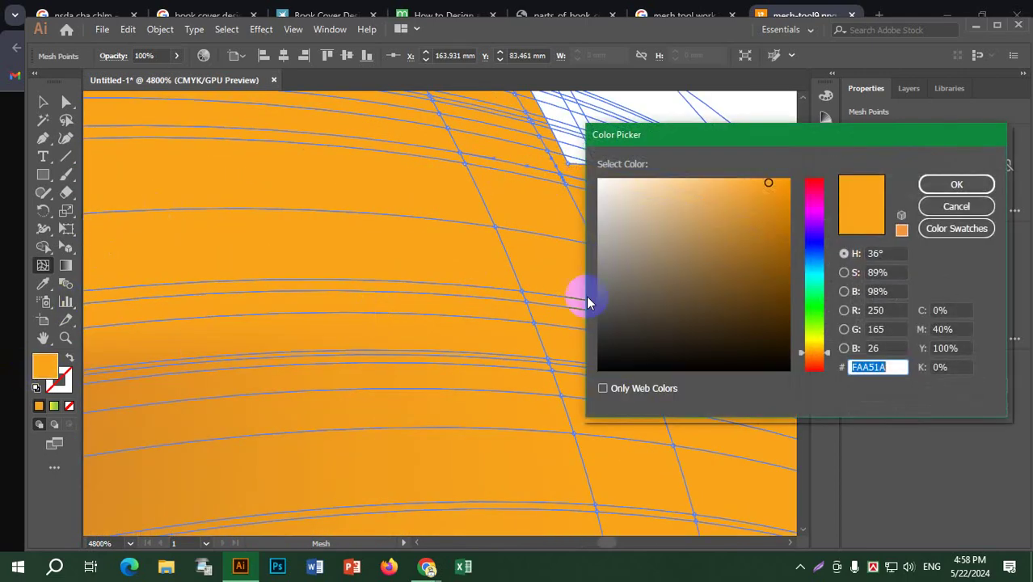
pyautogui.click(750, 219)
pyautogui.click(955, 186)
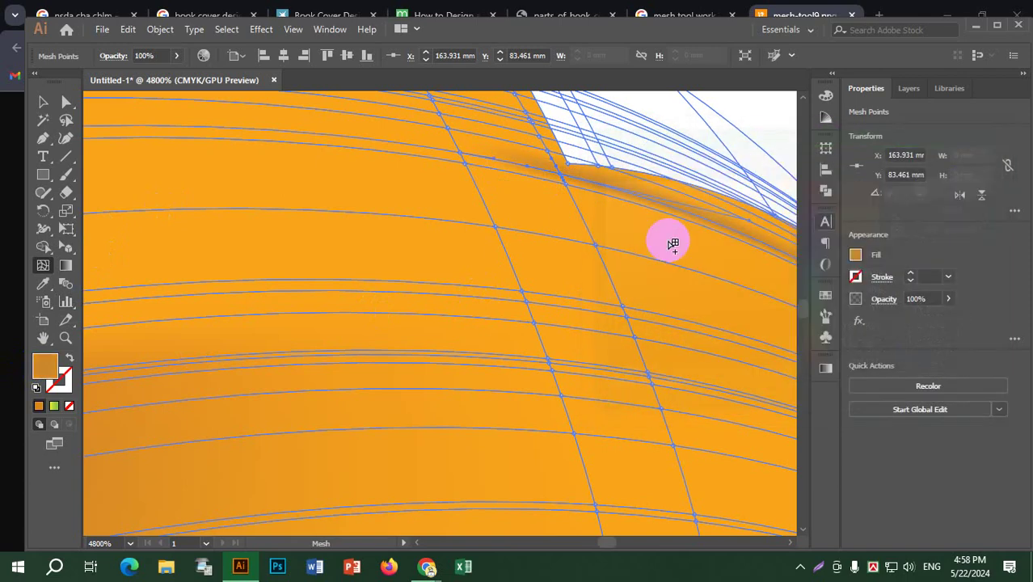
pyautogui.moveTo(565, 202); pyautogui.dragTo(560, 239)
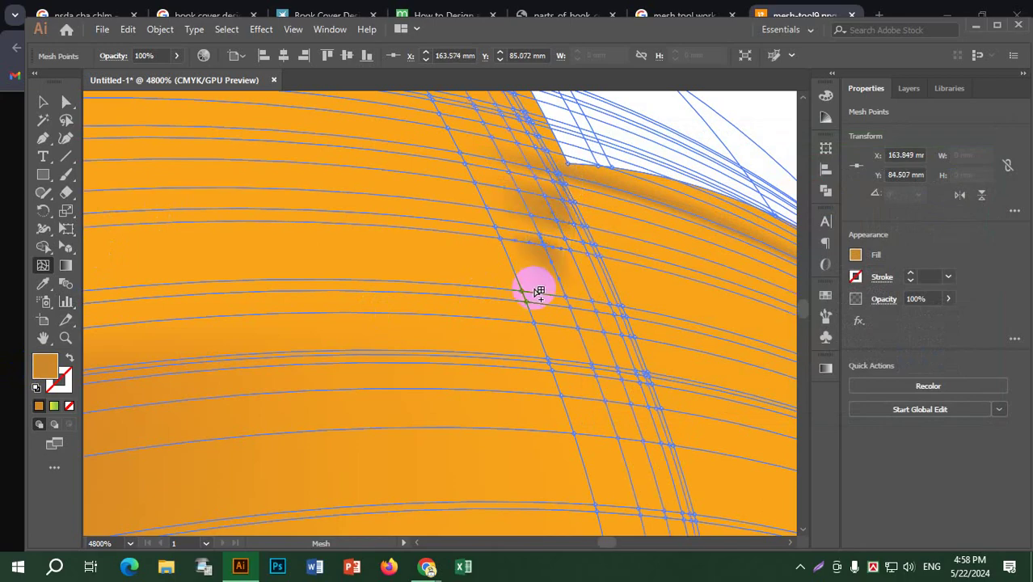
# Add dark orange mesh points in the notch of the pepper's top outline just left of the stem.
pyautogui.scroll(-1, 558, 290)
pyautogui.scroll(-1, 614, 364)
pyautogui.scroll(-1, 634, 372)
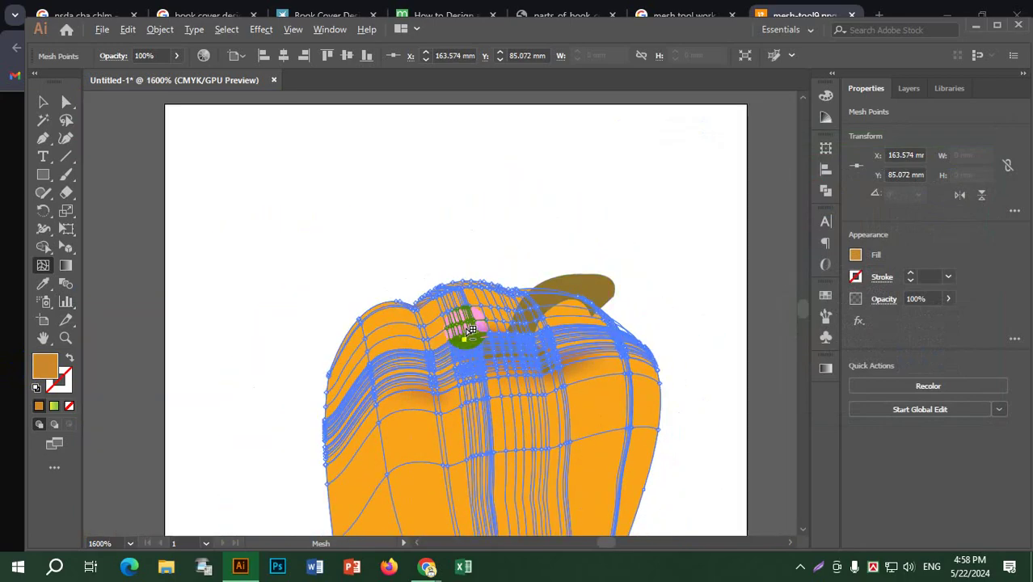
pyautogui.scroll(3, 535, 289)
pyautogui.scroll(-1, 630, 240)
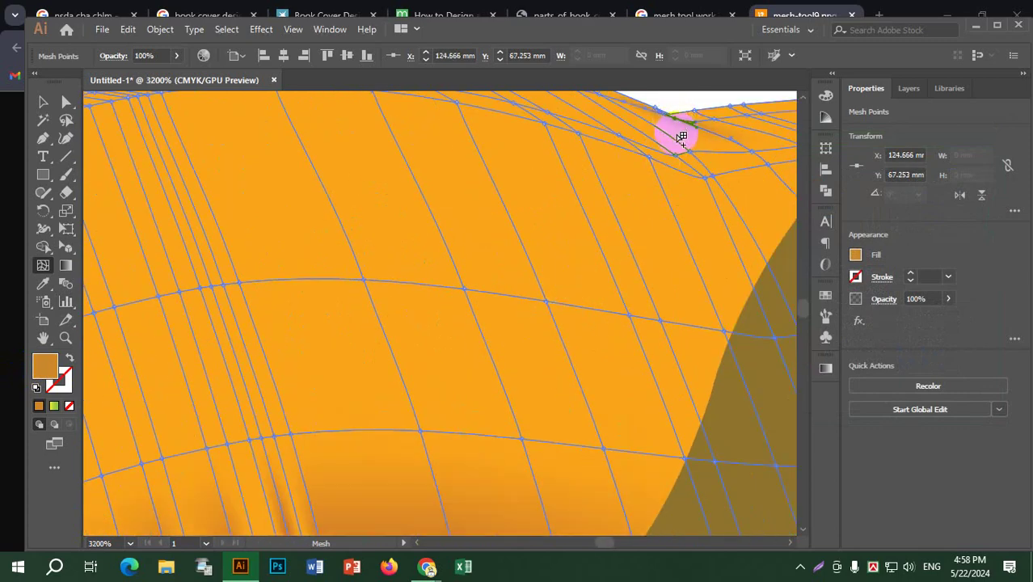
pyautogui.moveTo(682, 132); pyautogui.dragTo(714, 185)
pyautogui.scroll(-5, 714, 185)
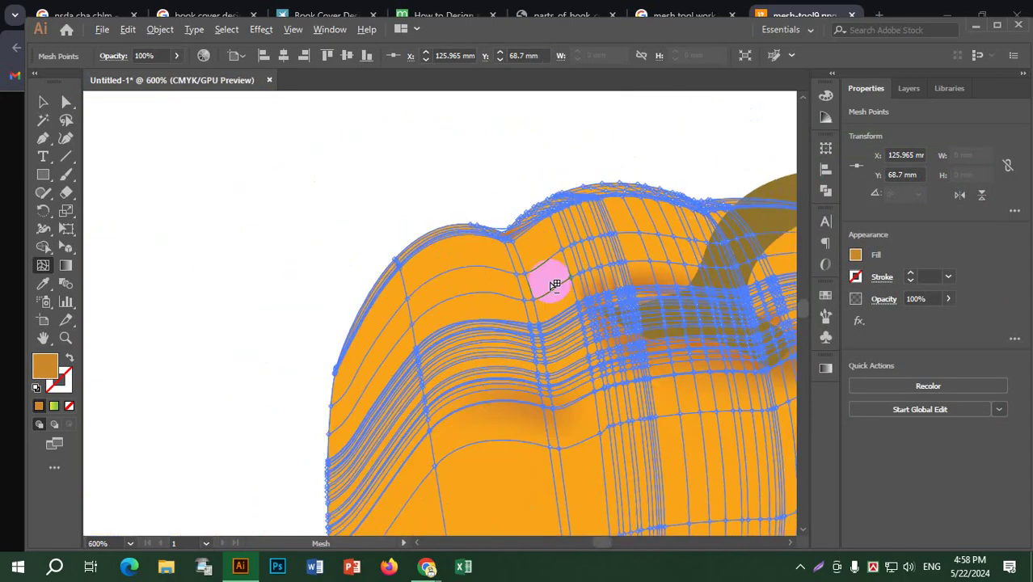
pyautogui.scroll(4, 472, 265)
pyautogui.scroll(-1, 376, 240)
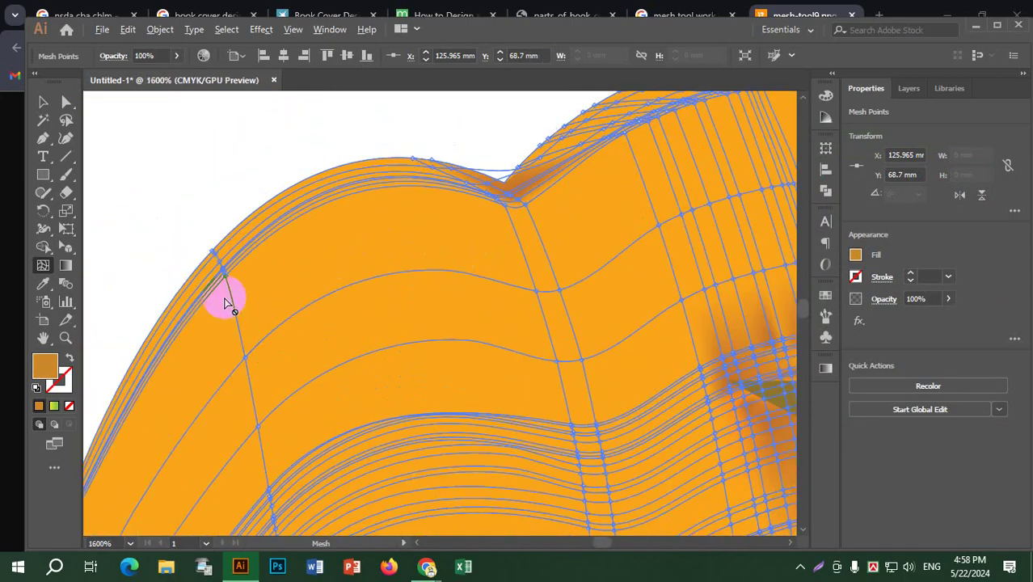
pyautogui.scroll(-5, 368, 369)
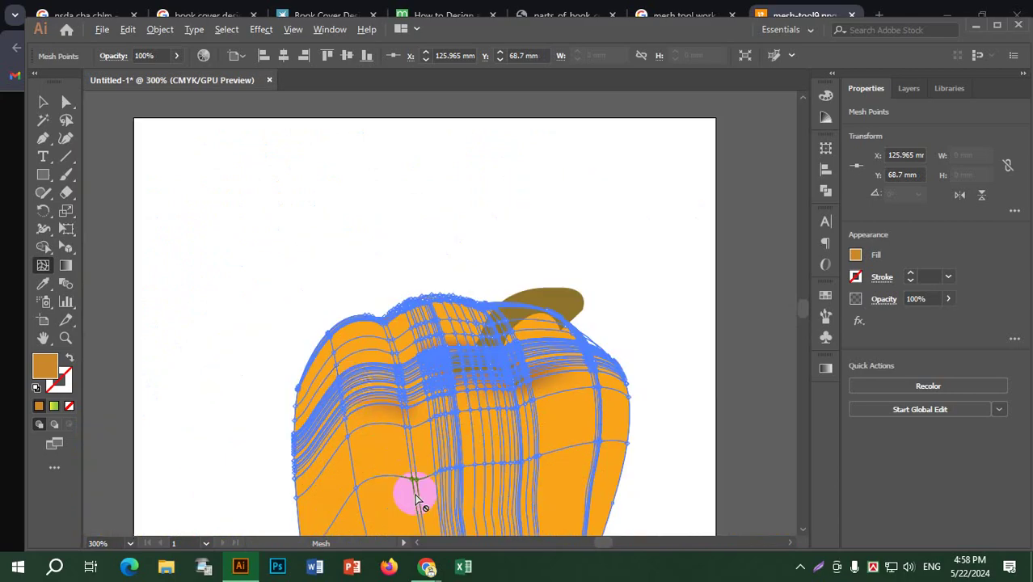
pyautogui.scroll(6, 509, 404)
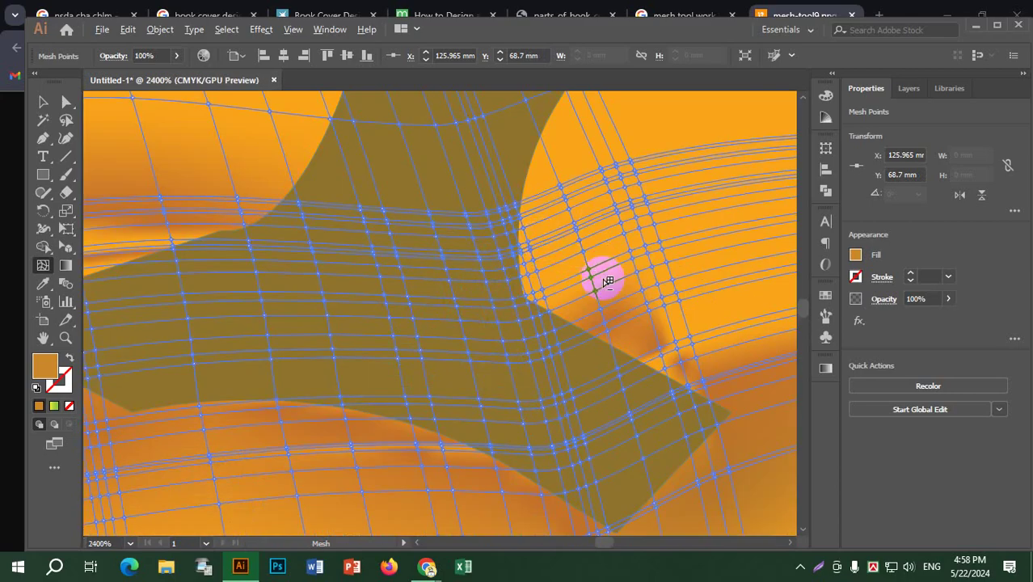
pyautogui.scroll(-4, 605, 276)
pyautogui.moveTo(703, 287); pyautogui.dragTo(665, 255)
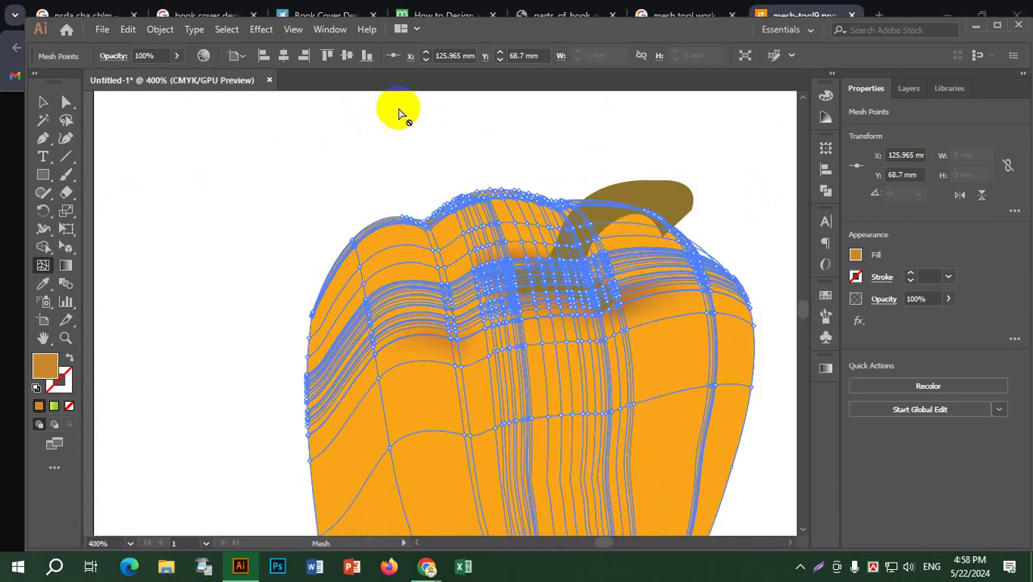
# Deselect the mesh and examine the whole pepper's shading around the stem and the top notches.
pyautogui.click(43, 102)
pyautogui.click(477, 156)
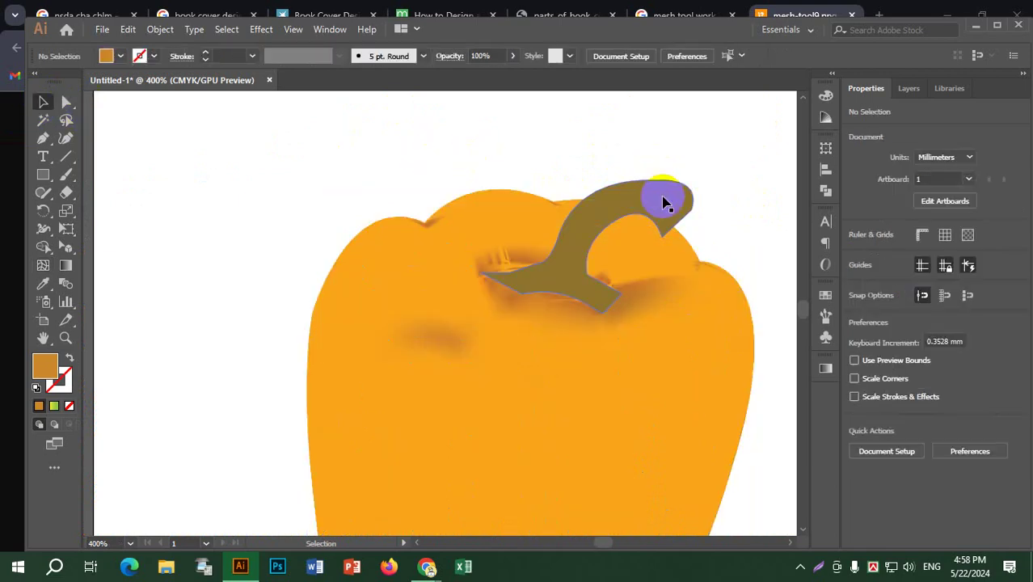
pyautogui.moveTo(749, 227); pyautogui.dragTo(588, 162)
pyautogui.scroll(-2, 602, 252)
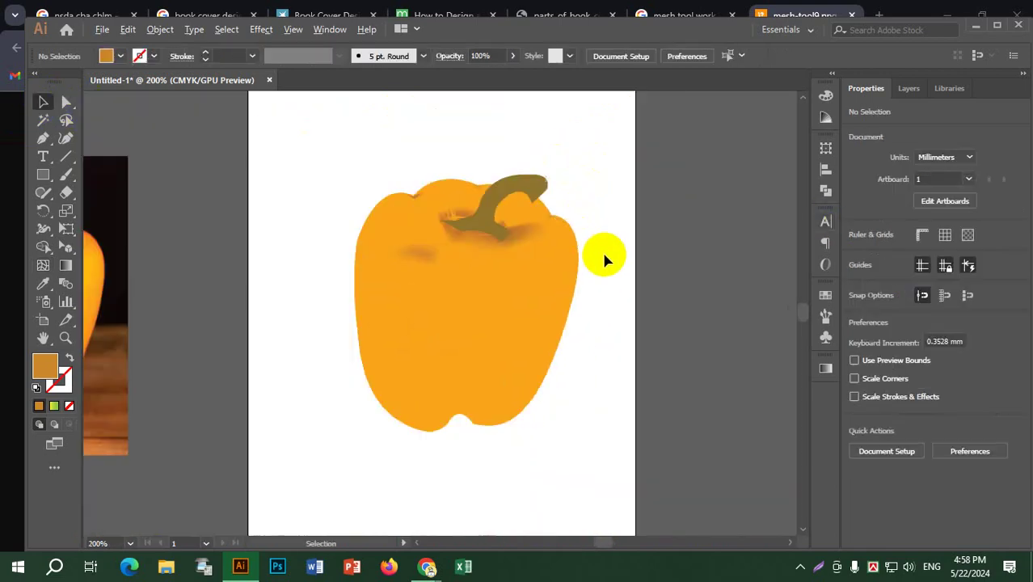
pyautogui.click(507, 303)
pyautogui.click(751, 234)
pyautogui.click(406, 273)
pyautogui.click(719, 315)
pyautogui.click(521, 238)
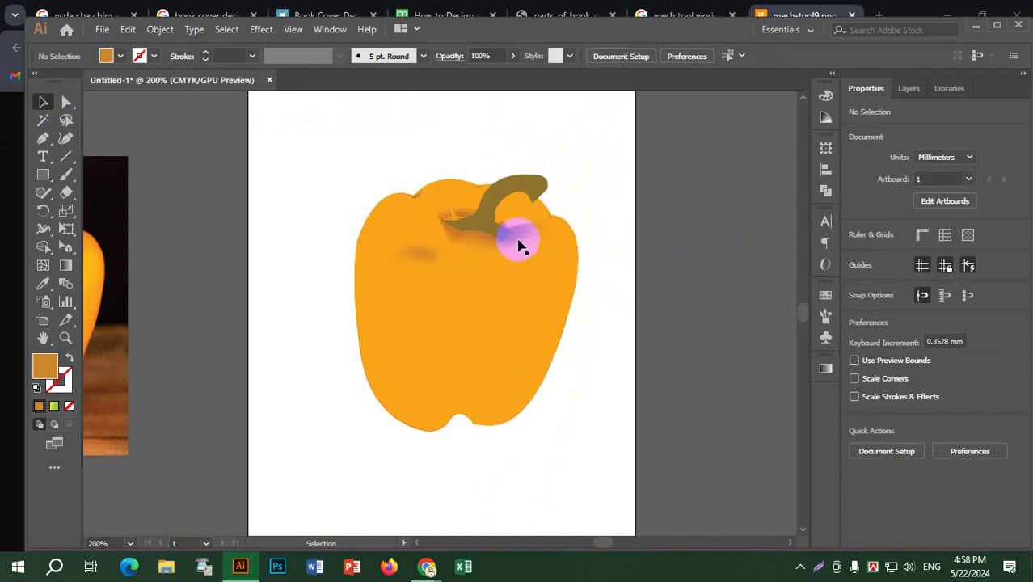
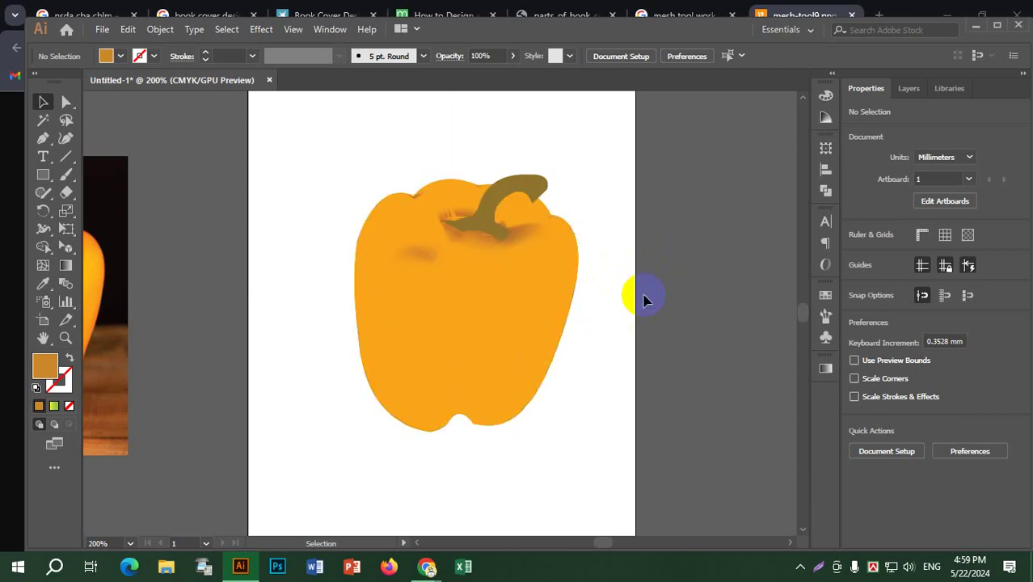
# Add gradient mesh points around the base of the pepper's stem and shade them a darker brown.
pyautogui.keyDown('alt'); pyautogui.scroll(1, 608, 256); pyautogui.keyUp('alt')
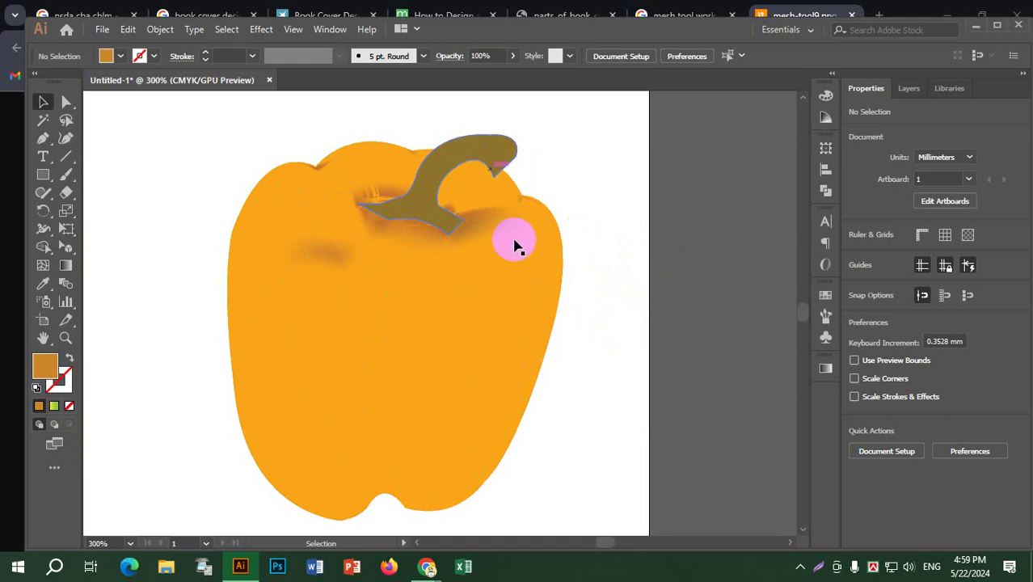
pyautogui.click(478, 166)
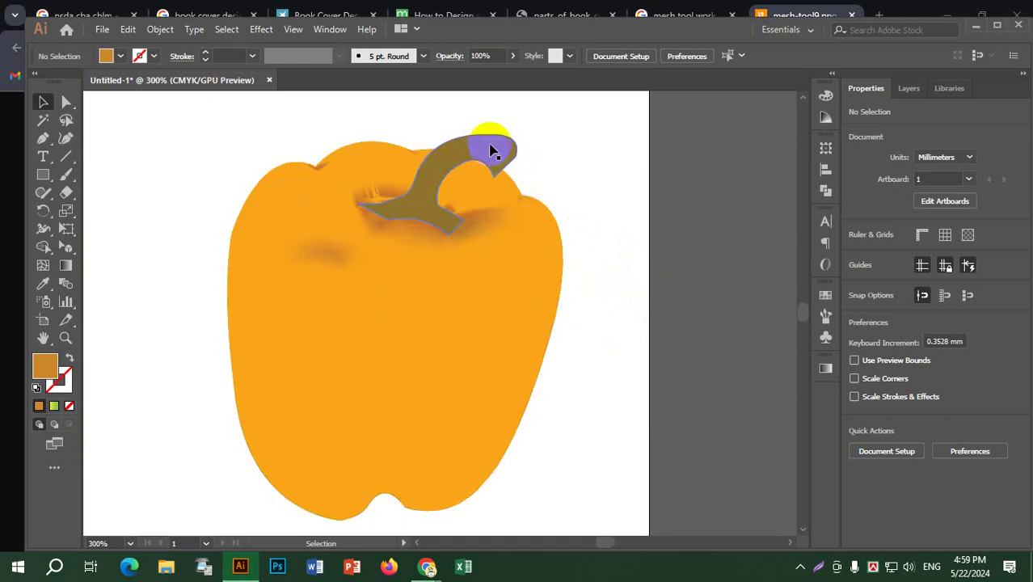
pyautogui.click(43, 265)
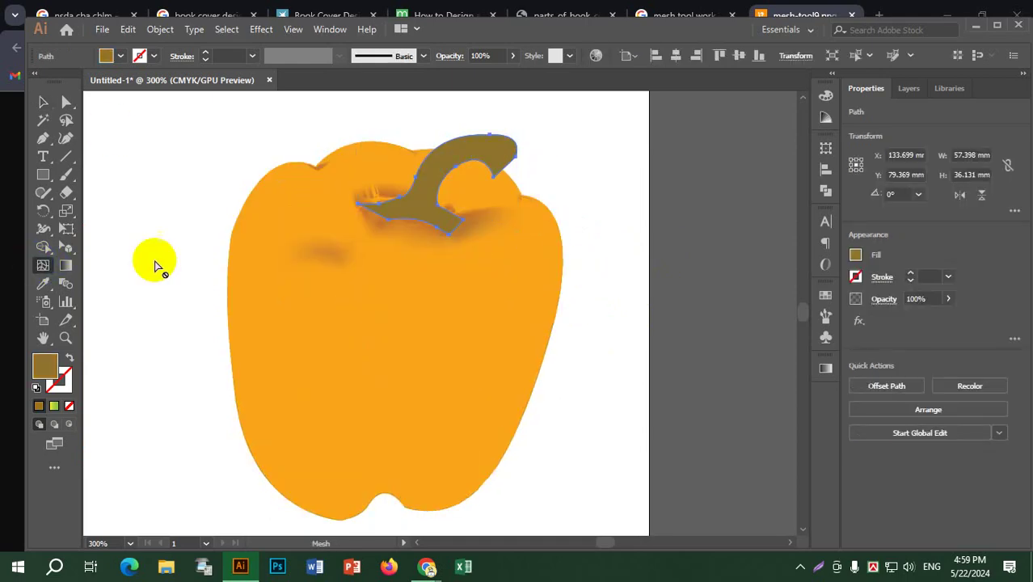
pyautogui.click(430, 198)
pyautogui.keyDown('alt'); pyautogui.scroll(2, 431, 200); pyautogui.keyUp('alt')
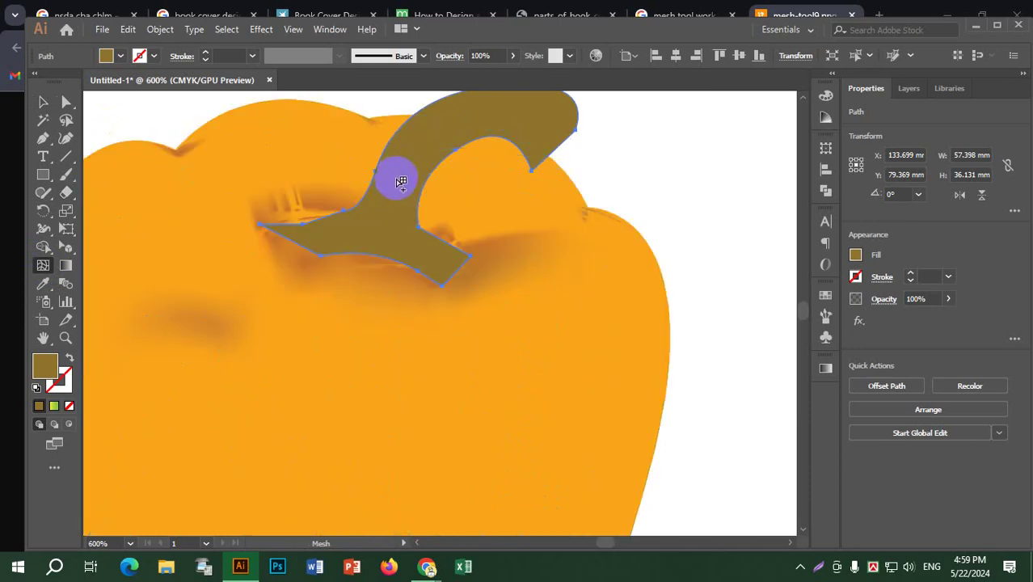
pyautogui.moveTo(401, 181); pyautogui.dragTo(368, 225)
pyautogui.click(168, 318)
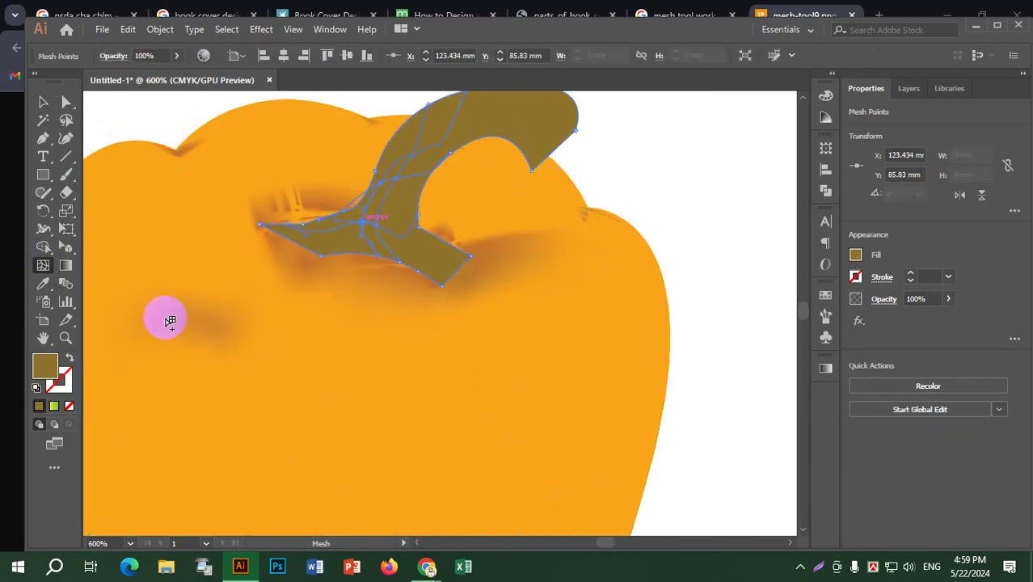
pyautogui.doubleClick(44, 366)
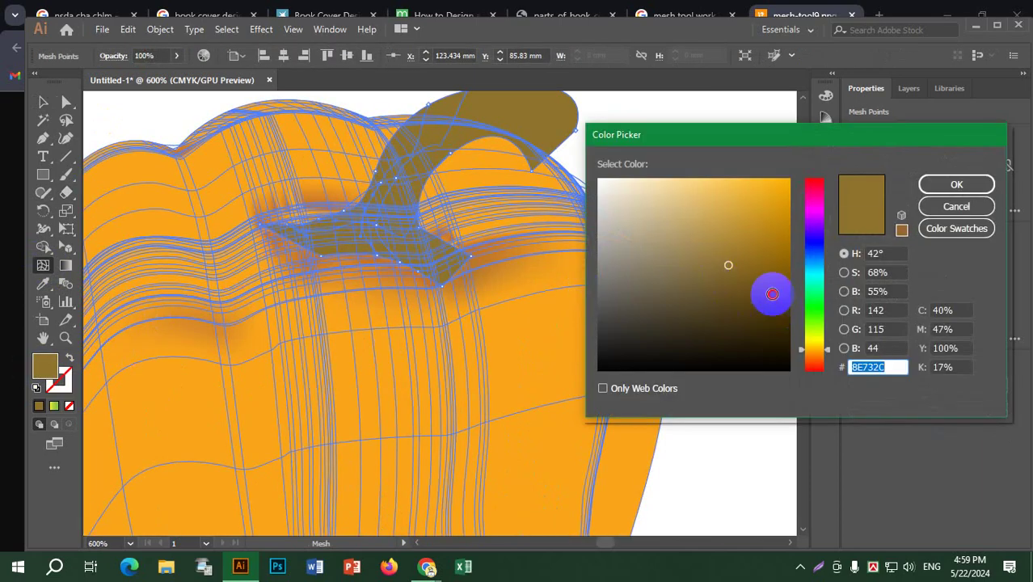
pyautogui.click(772, 292)
pyautogui.click(956, 184)
pyautogui.moveTo(388, 213); pyautogui.dragTo(389, 251)
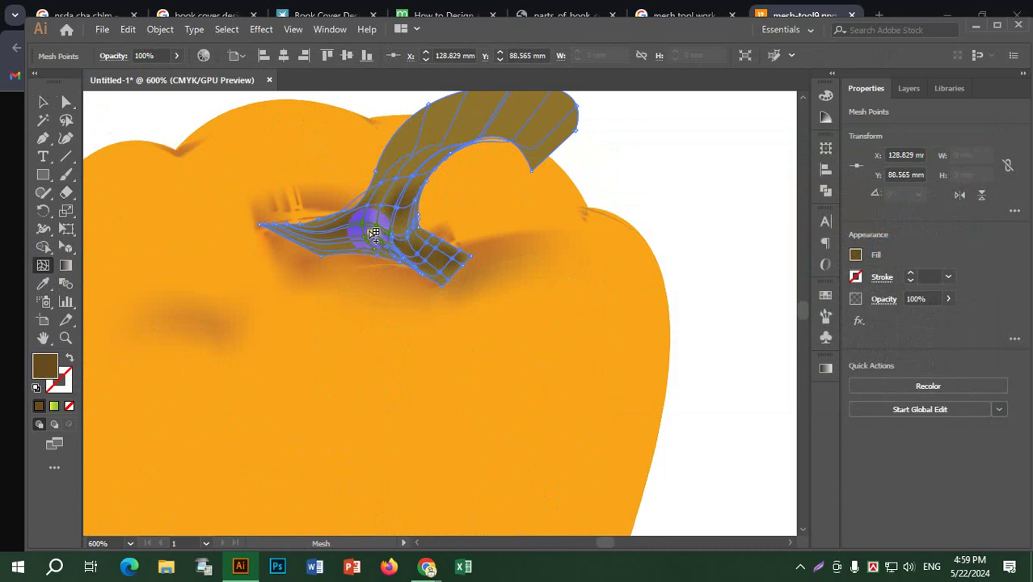
# Extend the mesh toward the stem's tip and color the mesh point at the cut end dark brown.
pyautogui.moveTo(385, 211); pyautogui.dragTo(551, 137)
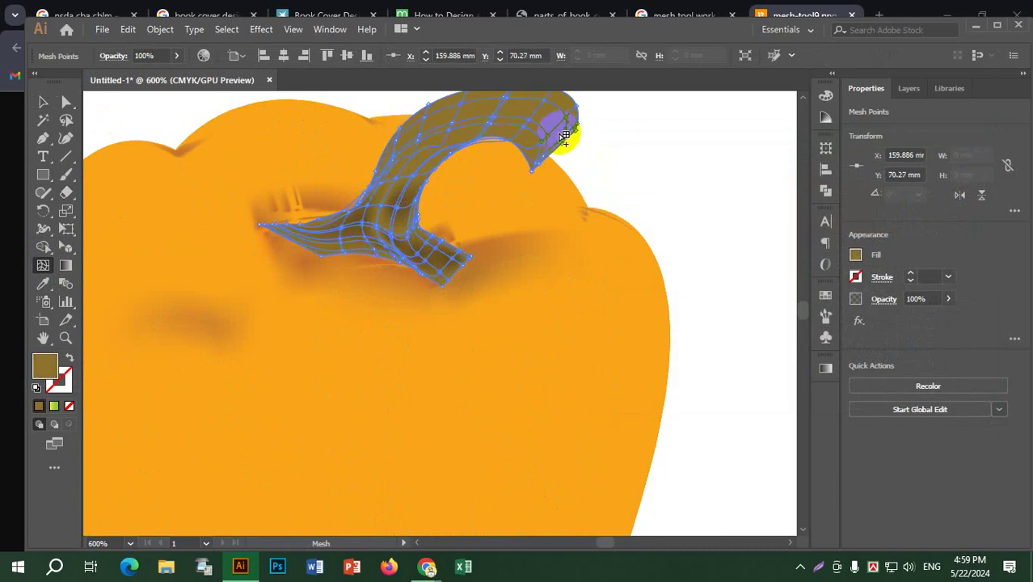
pyautogui.doubleClick(44, 366)
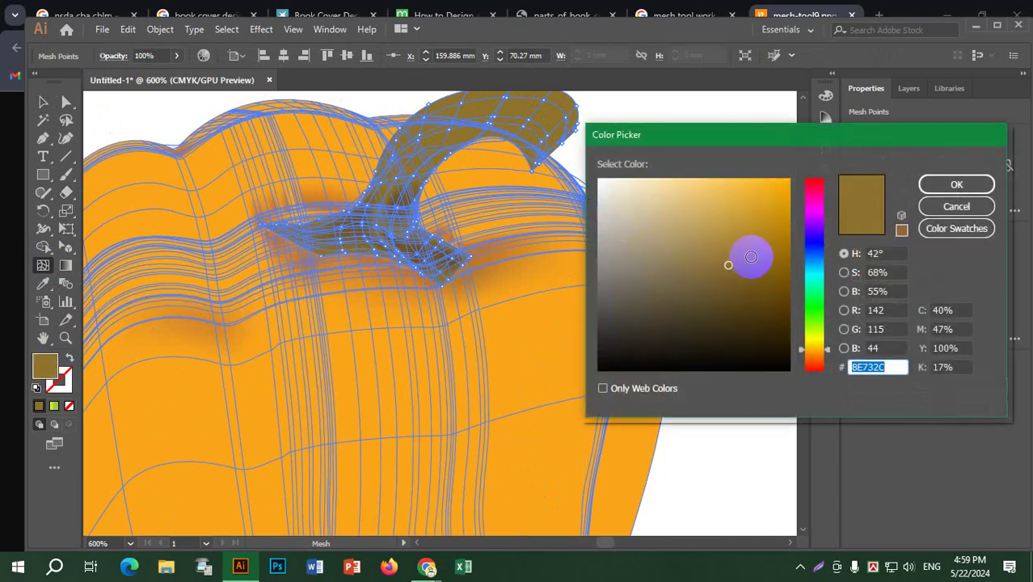
pyautogui.click(767, 307)
pyautogui.press('Return')
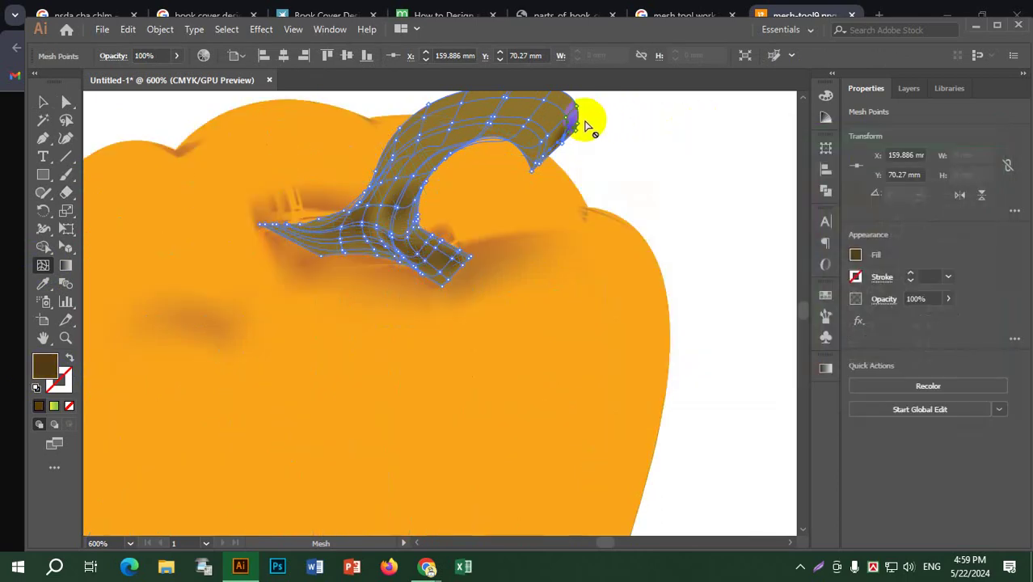
# Add further mesh points near the pointed lower corner of the stem's cut end.
pyautogui.click(557, 147)
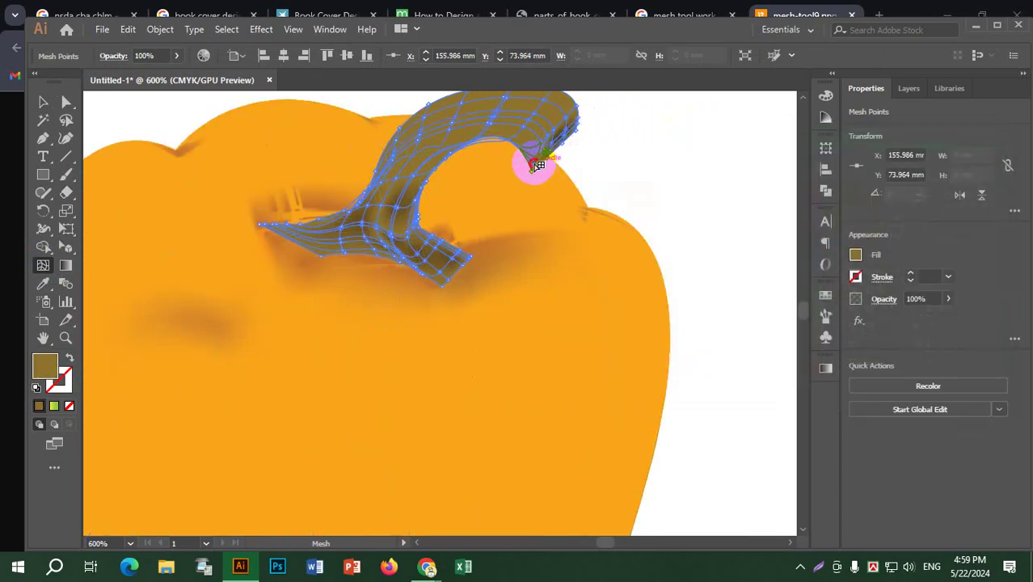
pyautogui.scroll(6, 566, 144)
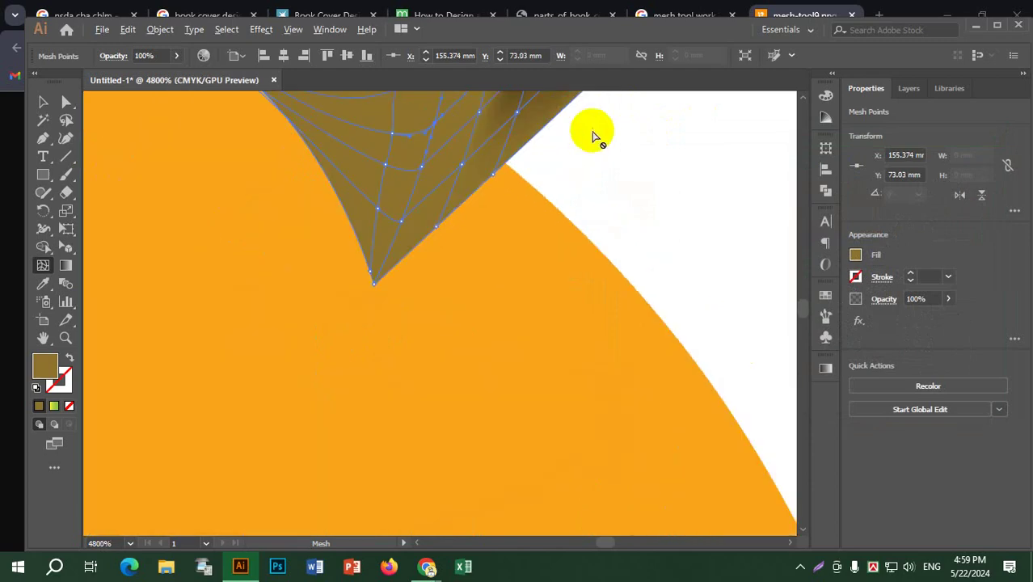
pyautogui.click(474, 143)
# Try coloring the new mesh point near the stem's pointed corner with dark brown #44330C.
pyautogui.doubleClick(46, 367)
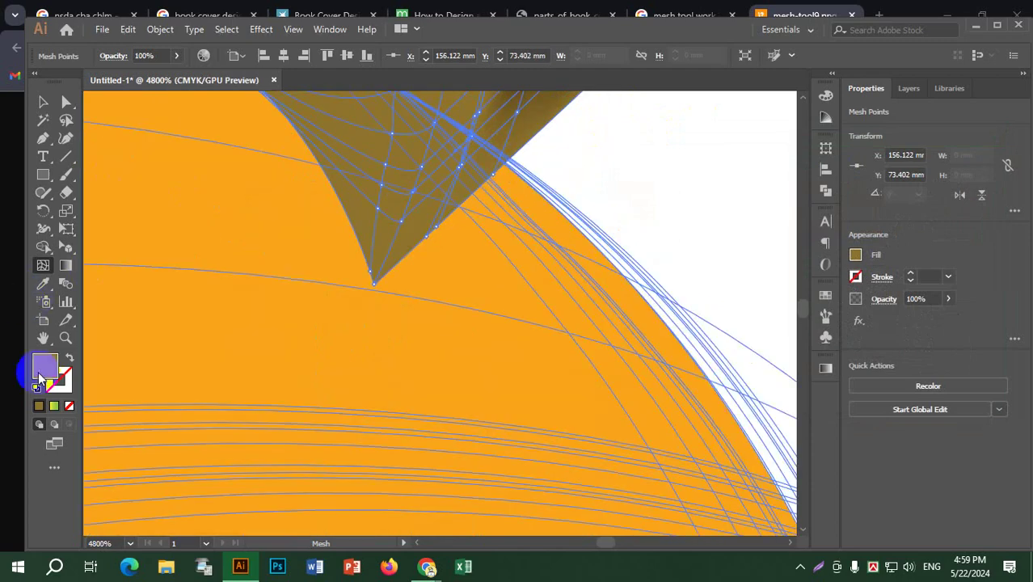
pyautogui.click(758, 317)
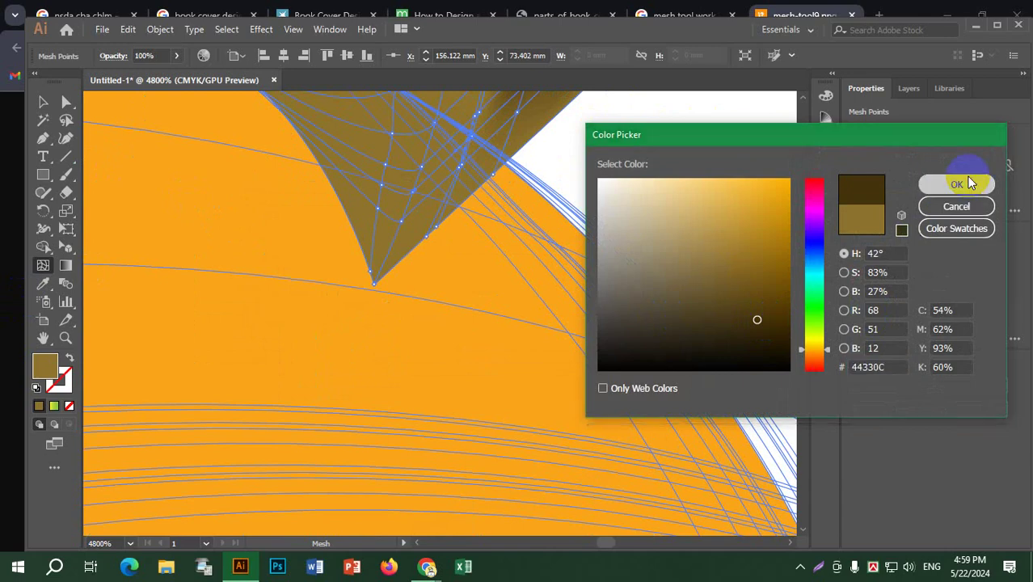
pyautogui.click(959, 183)
pyautogui.click(514, 165)
pyautogui.click(346, 192)
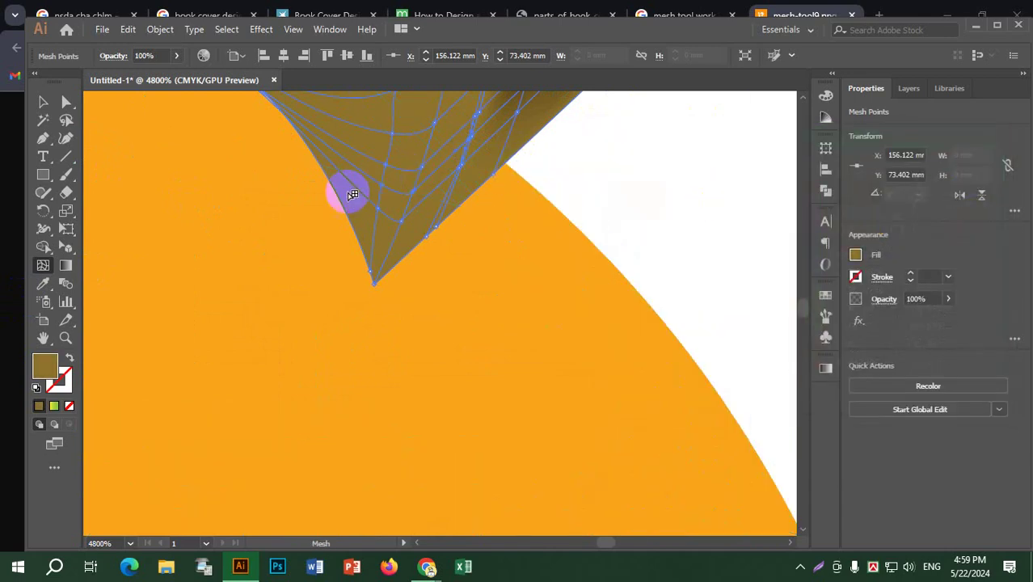
# Color that mesh point a medium-dark brown and add more mesh points along the stem's cut end.
pyautogui.click(45, 369)
pyautogui.click(44, 369)
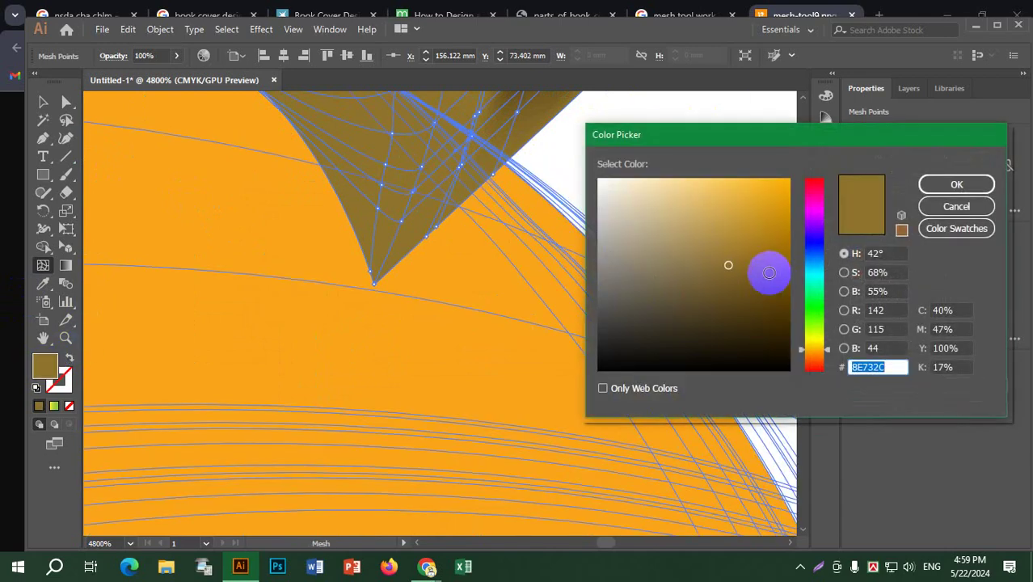
pyautogui.moveTo(765, 270); pyautogui.dragTo(760, 287)
pyautogui.click(956, 185)
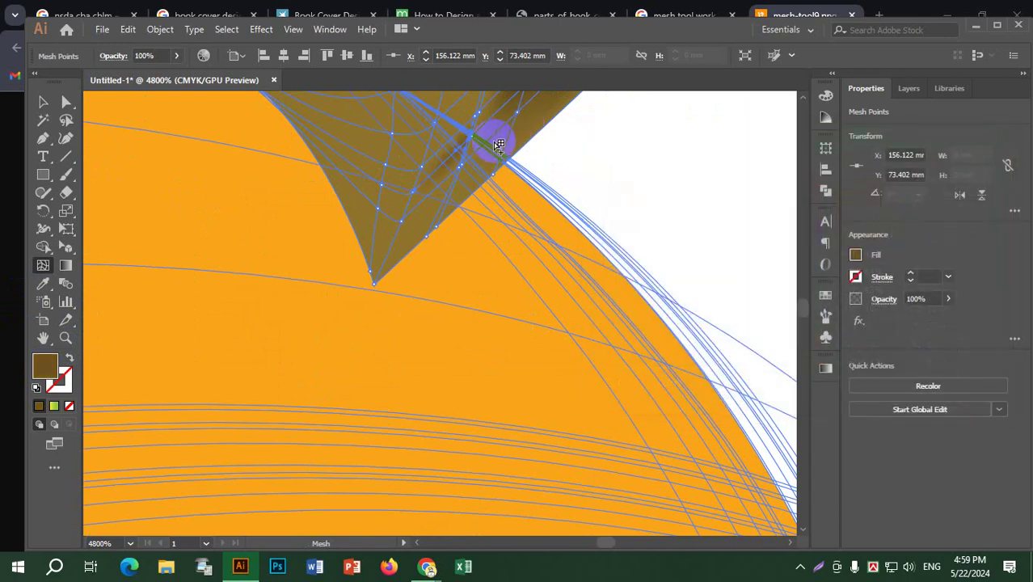
pyautogui.click(481, 133)
pyautogui.moveTo(491, 143); pyautogui.dragTo(374, 251)
# Darken the mesh point near the stem's pointed corner to brown, extend the mesh there and deselect the stem.
pyautogui.scroll(-5, 452, 267)
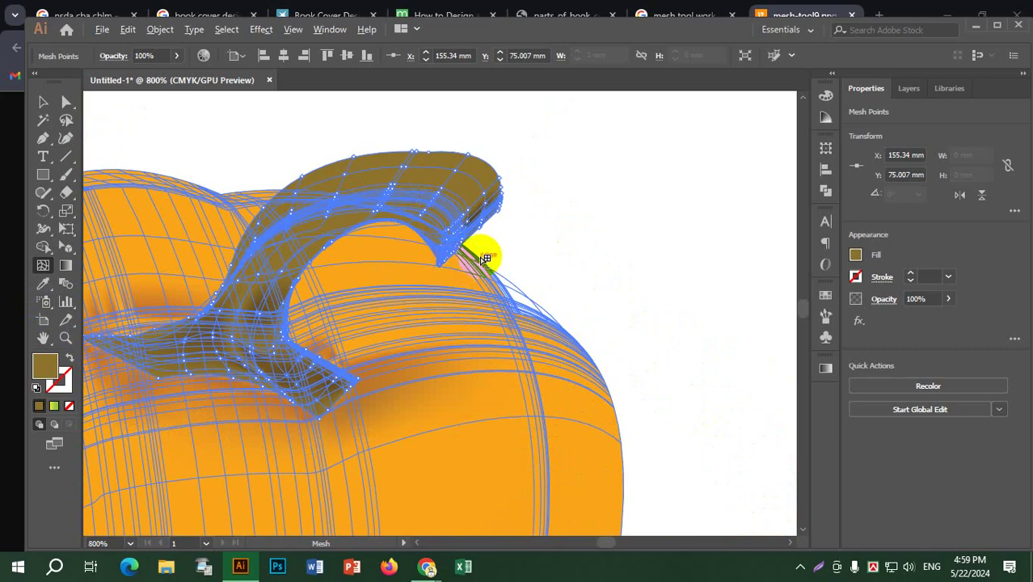
pyautogui.doubleClick(45, 367)
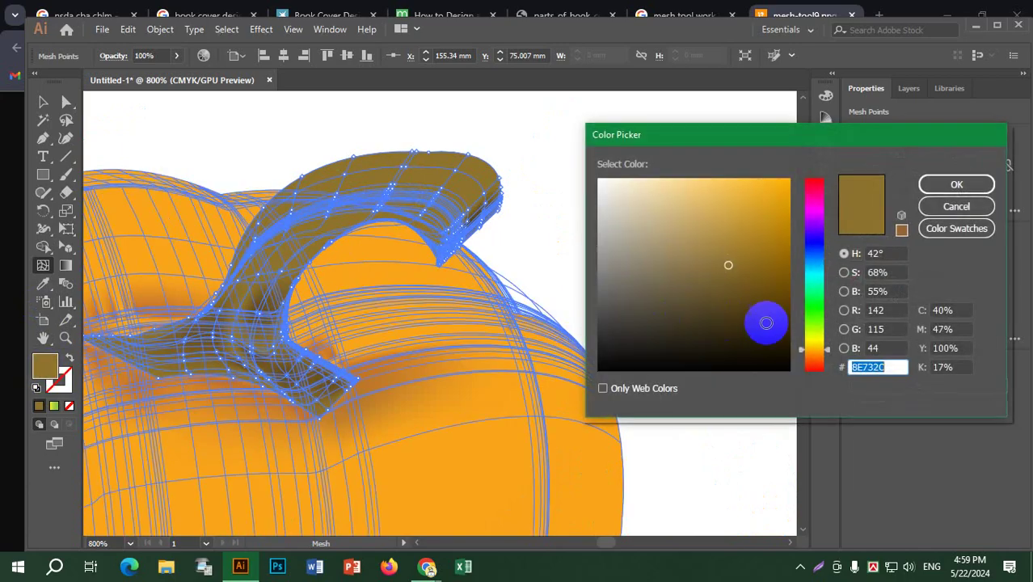
pyautogui.click(756, 276)
pyautogui.click(952, 185)
pyautogui.scroll(6, 472, 231)
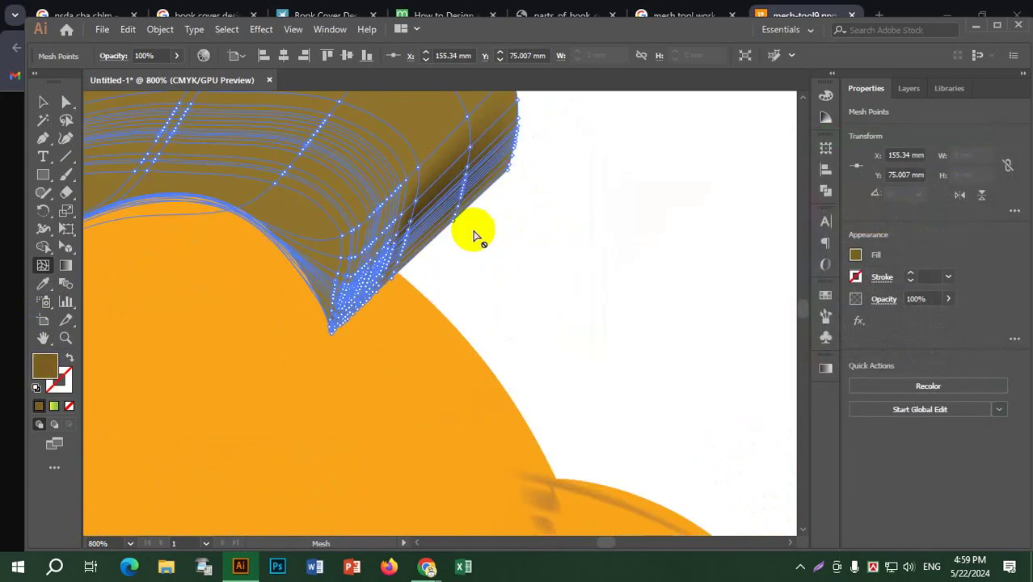
pyautogui.moveTo(188, 369); pyautogui.dragTo(164, 373)
pyautogui.scroll(-8, 299, 357)
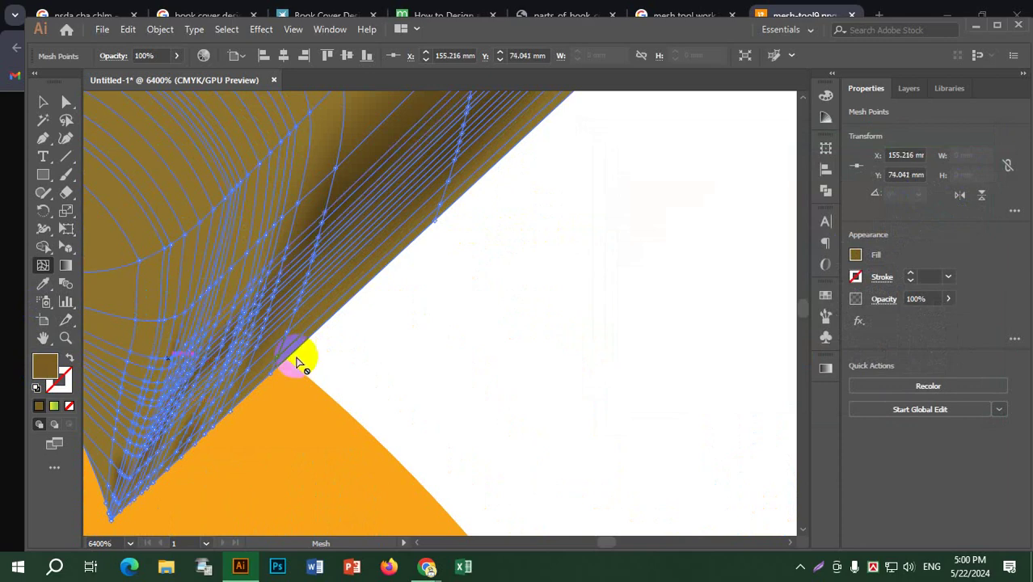
pyautogui.click(43, 101)
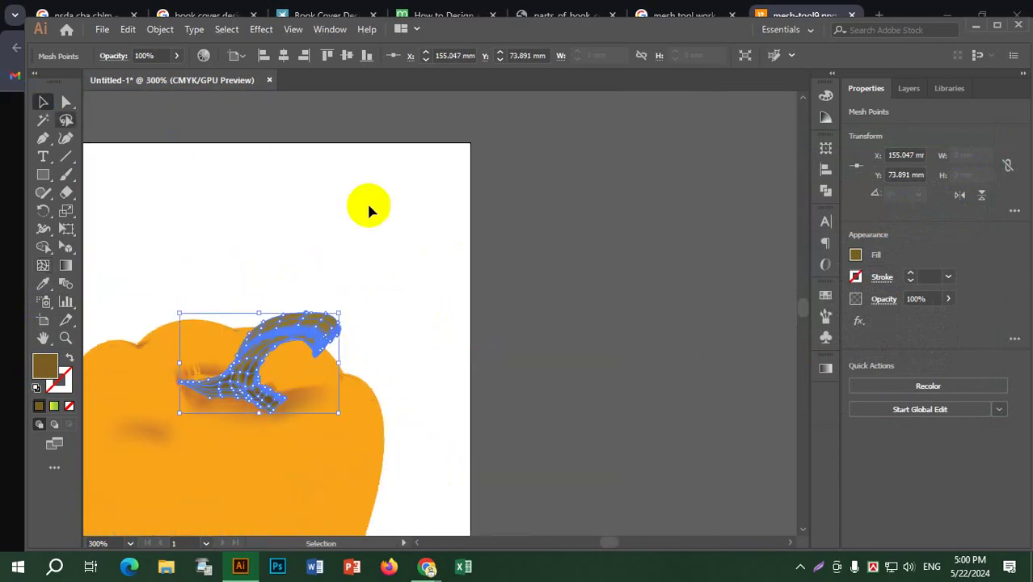
pyautogui.click(428, 235)
# Examine the shading on the stem's base and tip and on the pepper as a whole.
pyautogui.scroll(-3, 453, 339)
pyautogui.scroll(2, 458, 340)
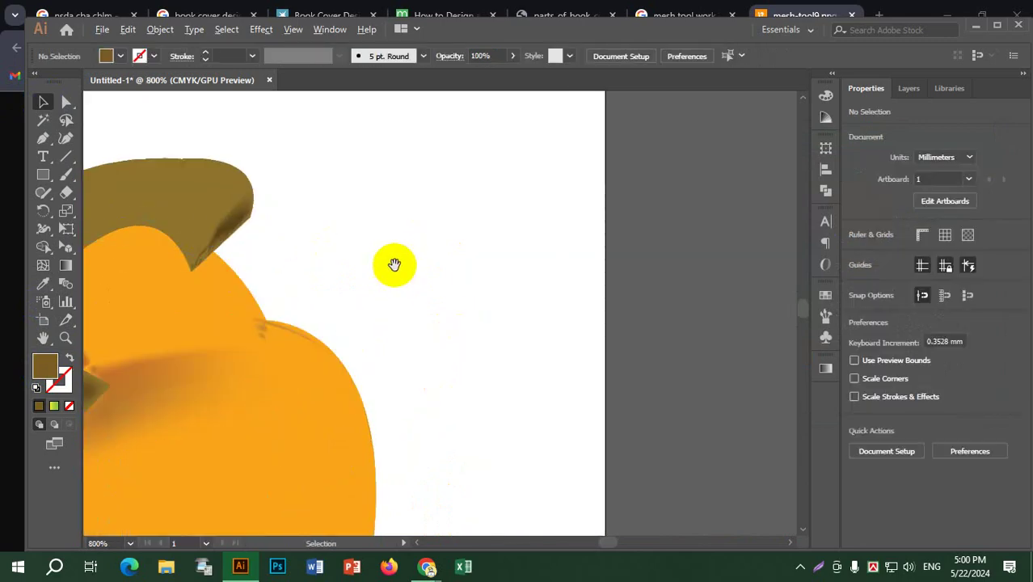
pyautogui.scroll(4, 394, 265)
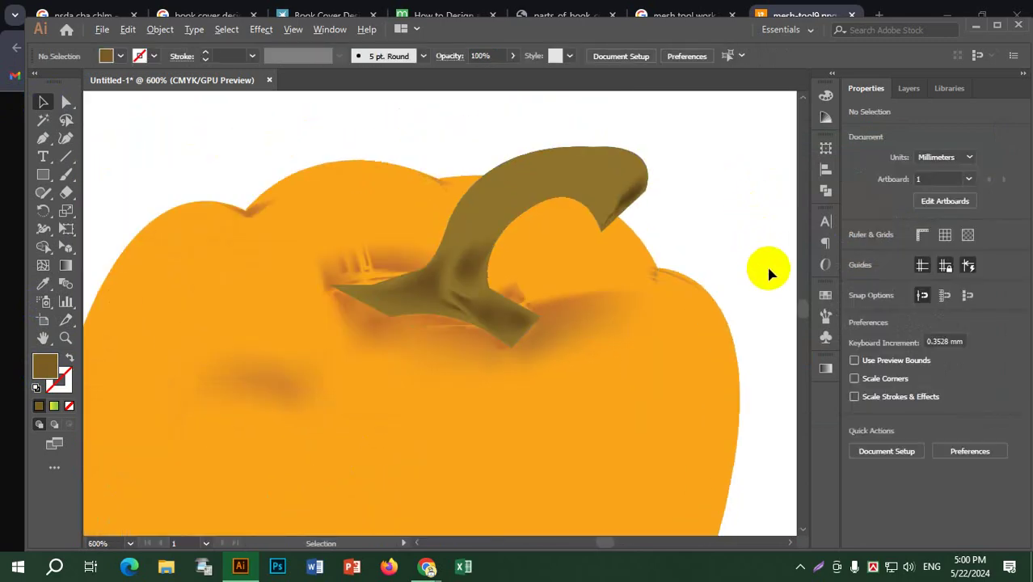
pyautogui.scroll(-1, 768, 273)
pyautogui.moveTo(779, 233); pyautogui.dragTo(657, 235)
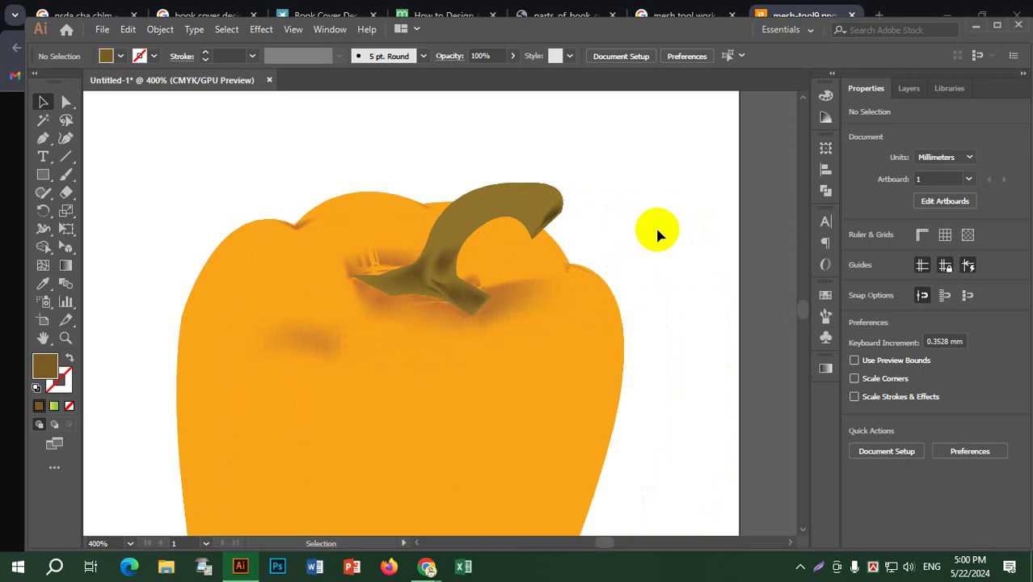
pyautogui.hotkey('ctrl', '-')
pyautogui.moveTo(622, 221)
pyautogui.mouseDown()
pyautogui.moveTo(656, 200)
pyautogui.moveTo(675, 214)
pyautogui.mouseUp()
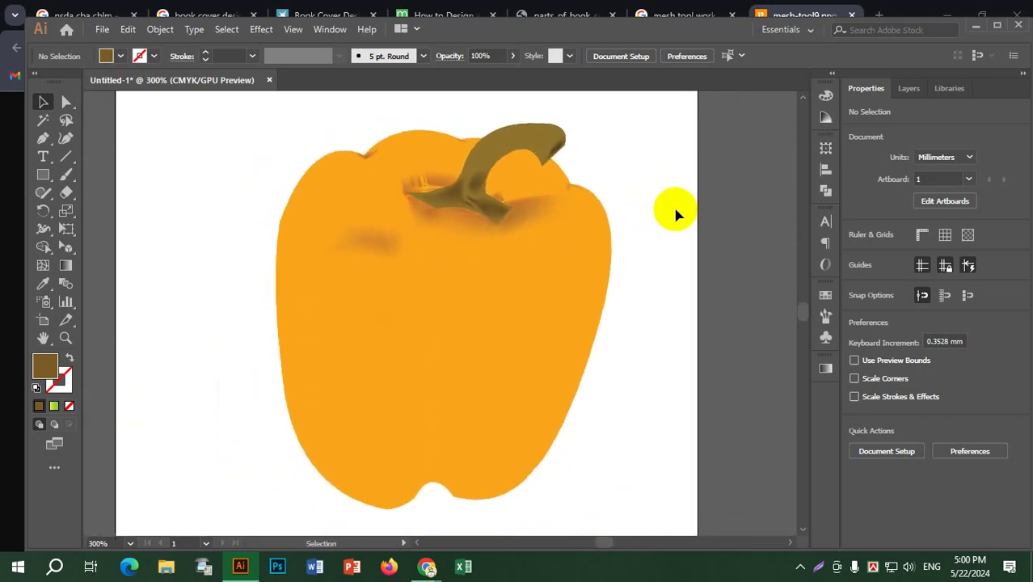
pyautogui.click(414, 411)
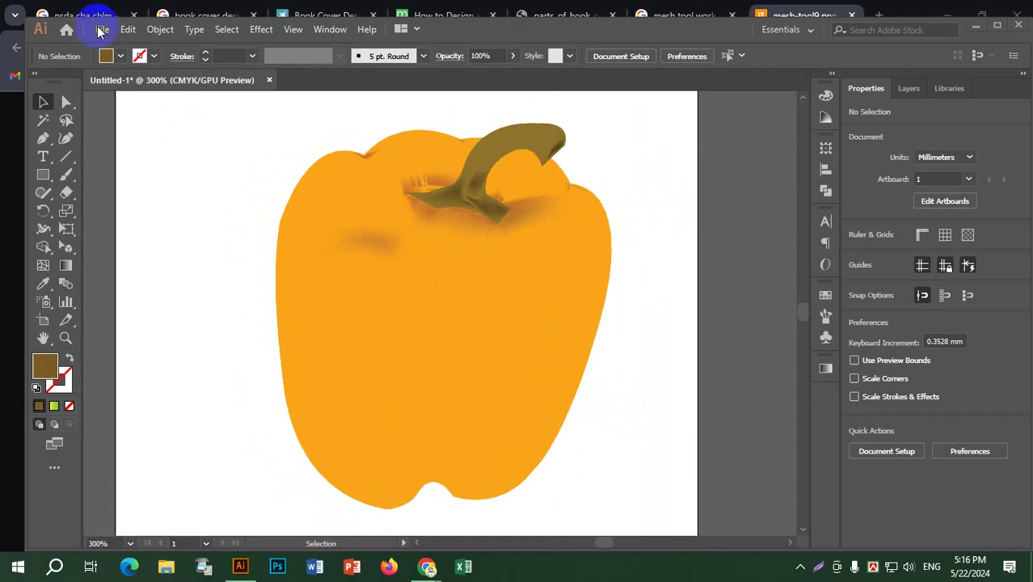
# Create a new portrait A4 document, 210 x 297 mm, in CMYK with one artboard.
pyautogui.click(102, 29)
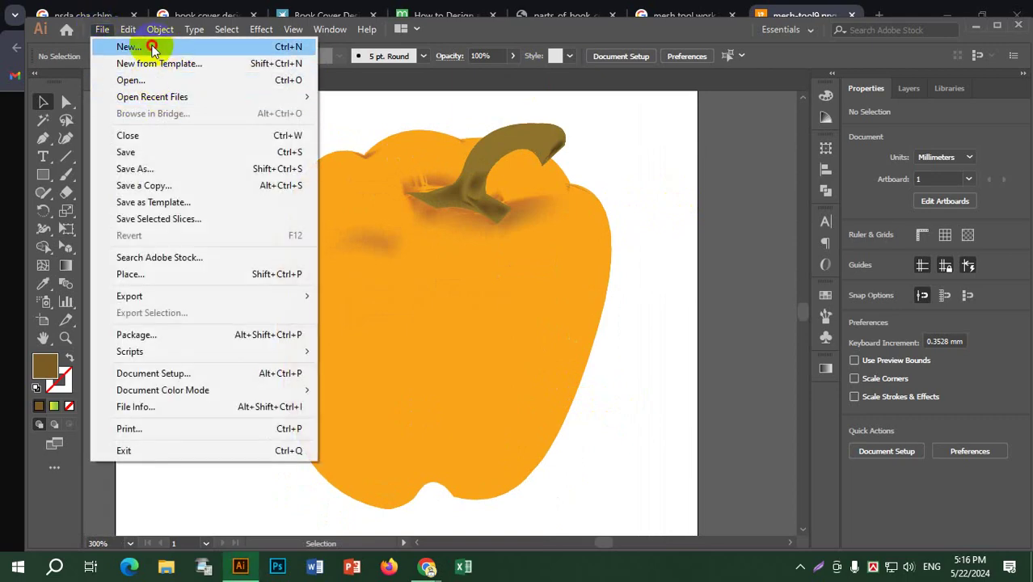
pyautogui.click(153, 48)
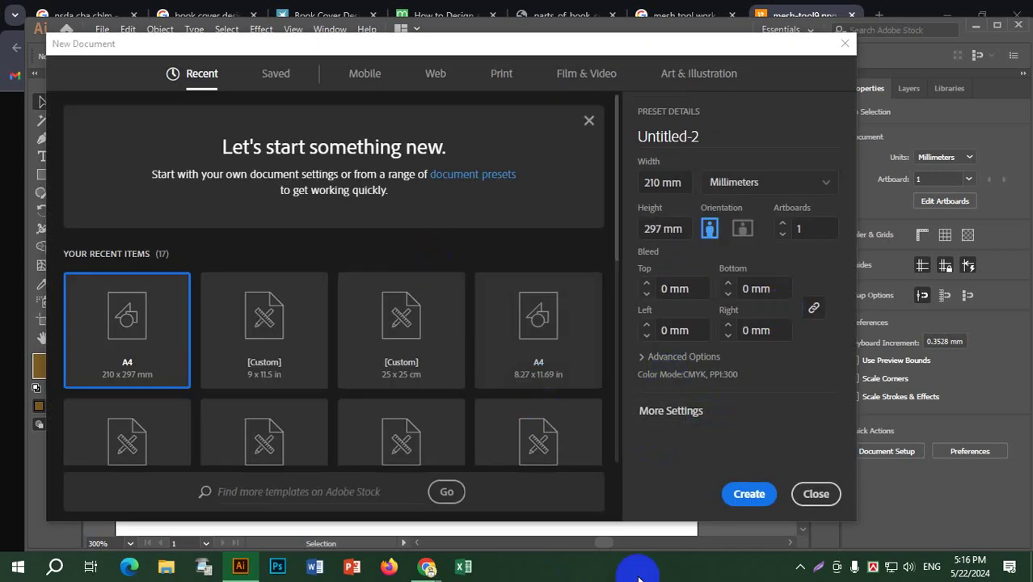
pyautogui.click(747, 495)
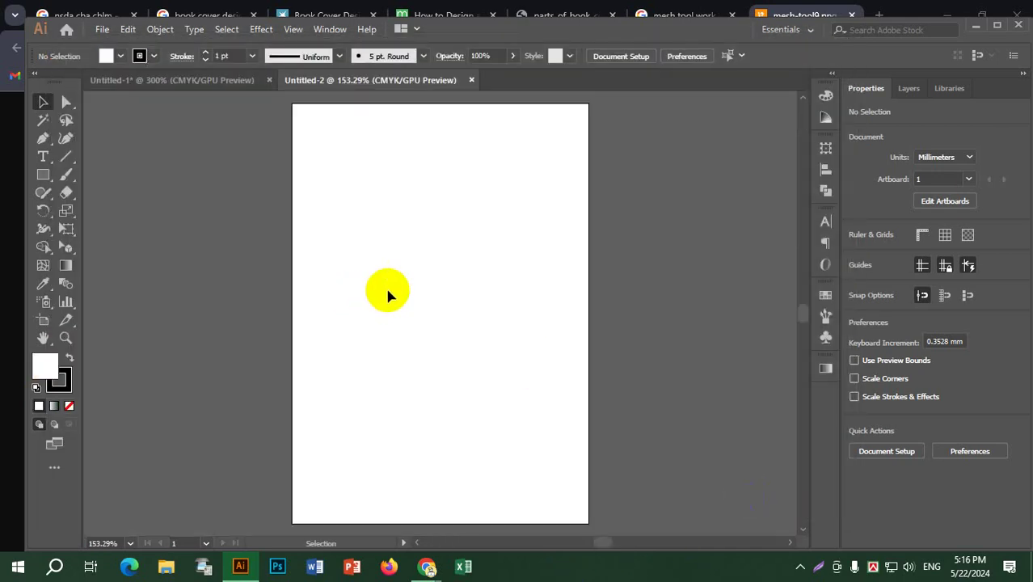
pyautogui.scroll(2, 413, 269)
pyautogui.moveTo(498, 275); pyautogui.dragTo(491, 376)
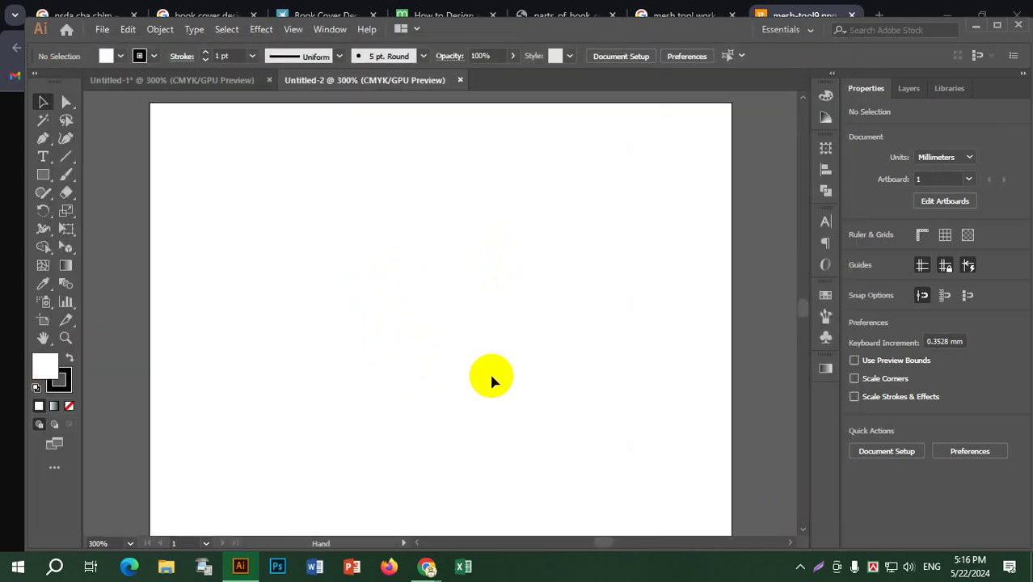
# Draw a two-point open curve with the Pen tool, bending downward across the upper middle of the artboard.
pyautogui.click(44, 140)
pyautogui.click(342, 194)
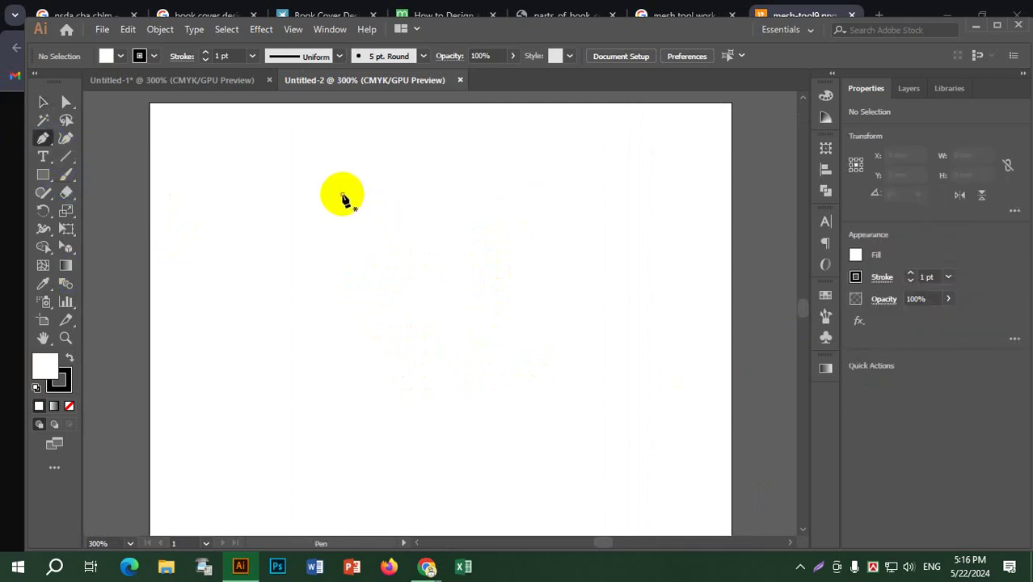
pyautogui.moveTo(405, 312); pyautogui.dragTo(462, 347)
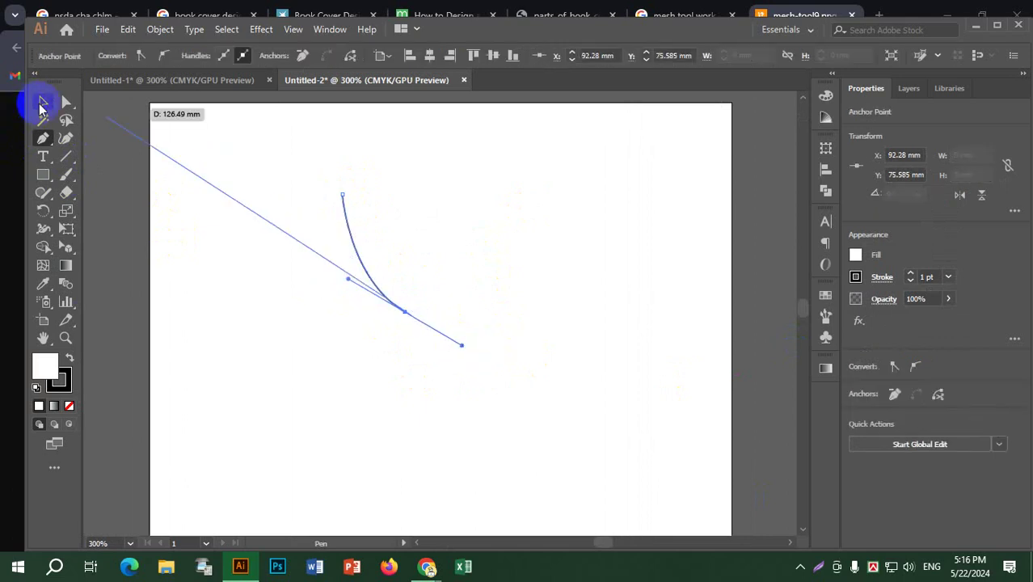
# Reshape the curve to about 38 x 48 mm by moving its lower end anchor and direction handle, and select the whole path.
pyautogui.click(42, 102)
pyautogui.click(65, 104)
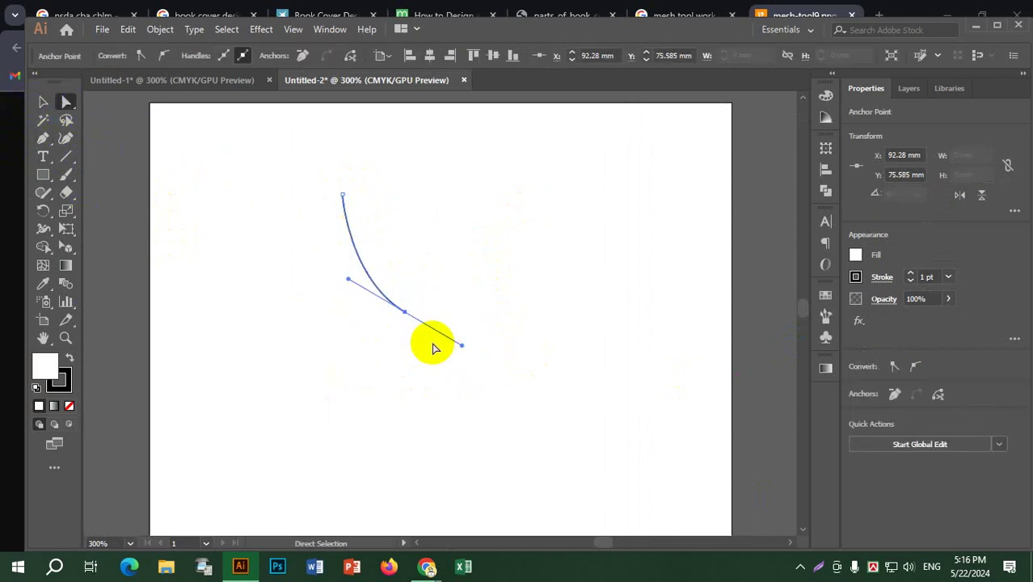
pyautogui.moveTo(404, 315); pyautogui.dragTo(447, 327)
pyautogui.moveTo(502, 365); pyautogui.dragTo(627, 398)
pyautogui.moveTo(386, 307); pyautogui.dragTo(341, 289)
pyautogui.click(253, 205)
pyautogui.moveTo(251, 133); pyautogui.dragTo(550, 412)
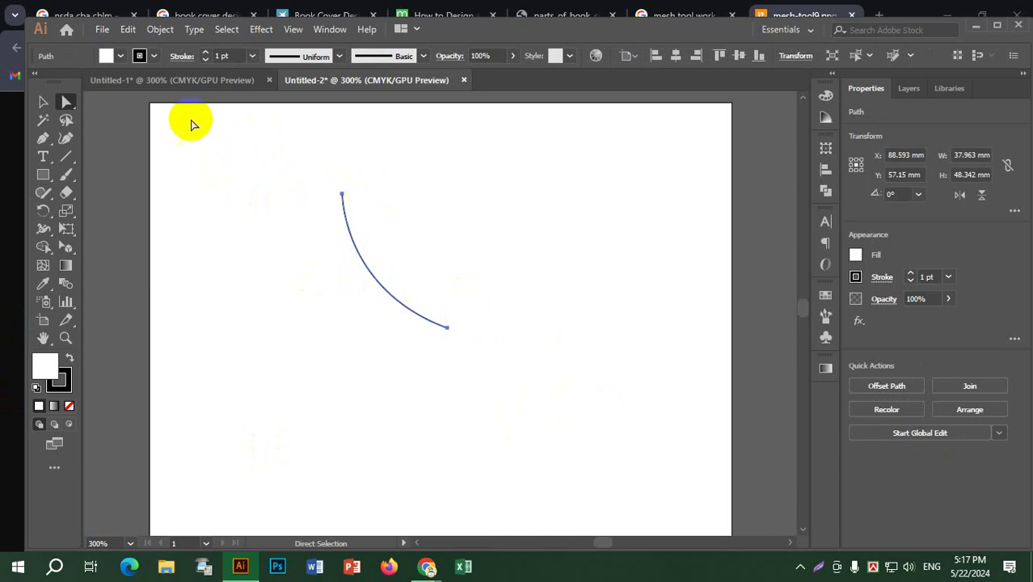
# Try the 3D Extrude & Bevel effect on the curve with preview on, 50 pt depth and rotation -12°, -27°, 5°, and cancel it.
pyautogui.click(42, 101)
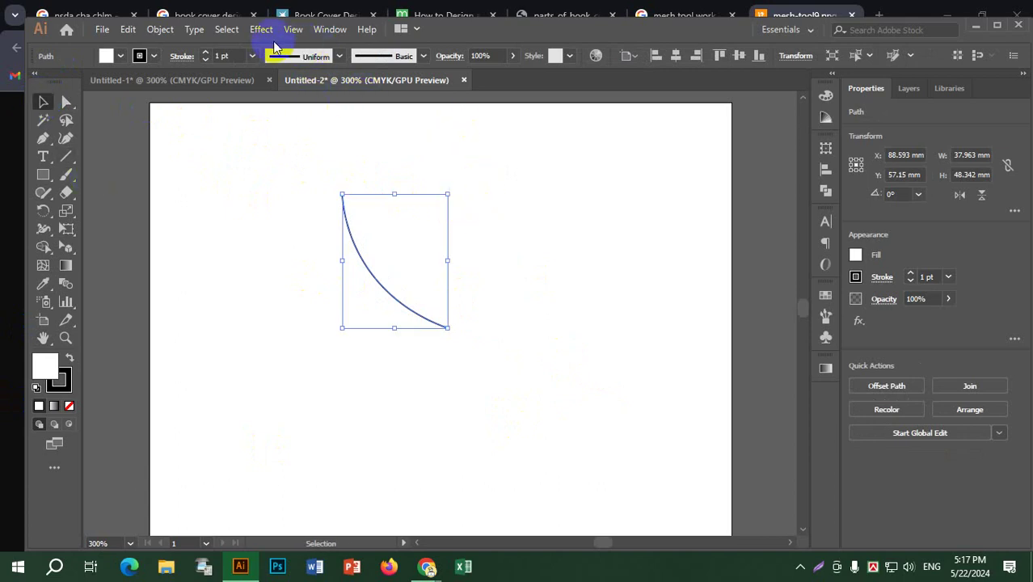
pyautogui.click(261, 30)
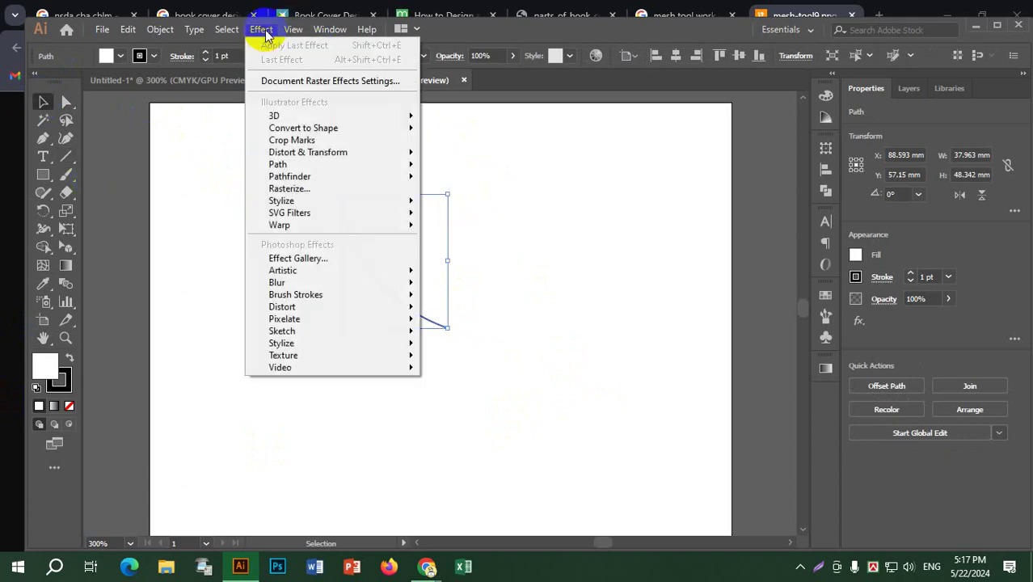
pyautogui.moveTo(301, 114)
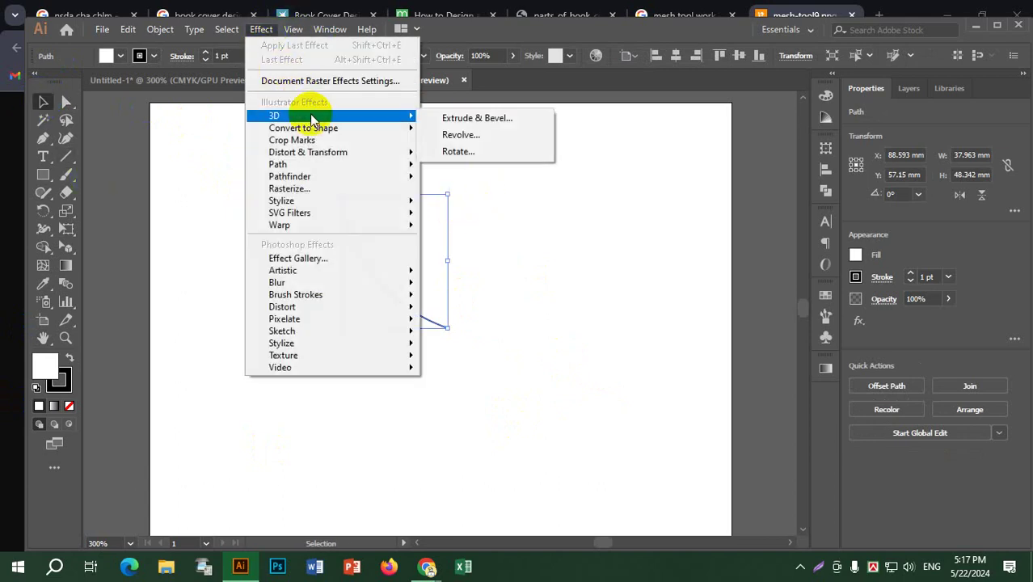
pyautogui.click(508, 119)
pyautogui.moveTo(491, 163); pyautogui.dragTo(691, 109)
pyautogui.click(553, 408)
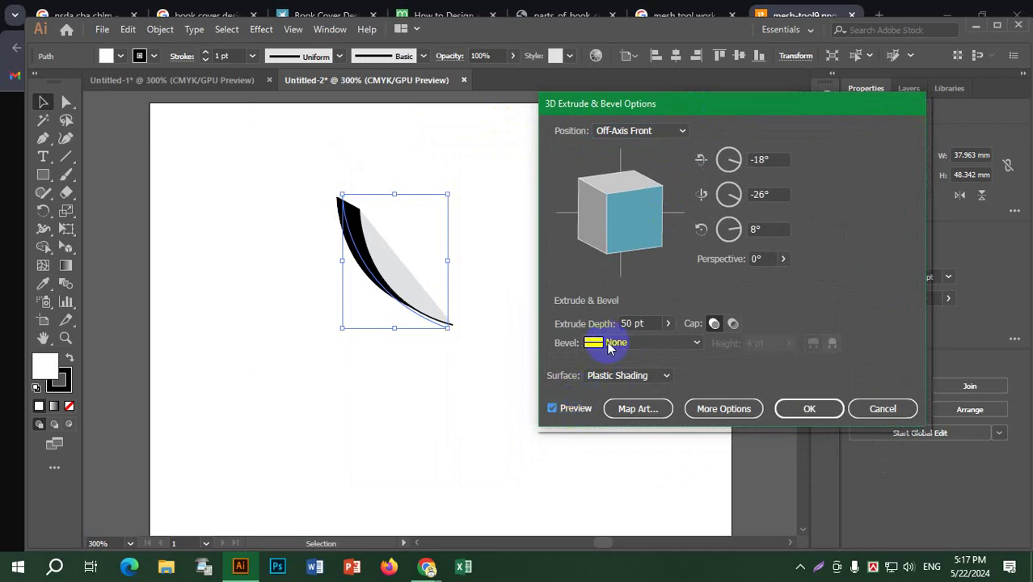
pyautogui.moveTo(627, 215)
pyautogui.mouseDown()
pyautogui.moveTo(634, 202)
pyautogui.moveTo(626, 212)
pyautogui.mouseUp()
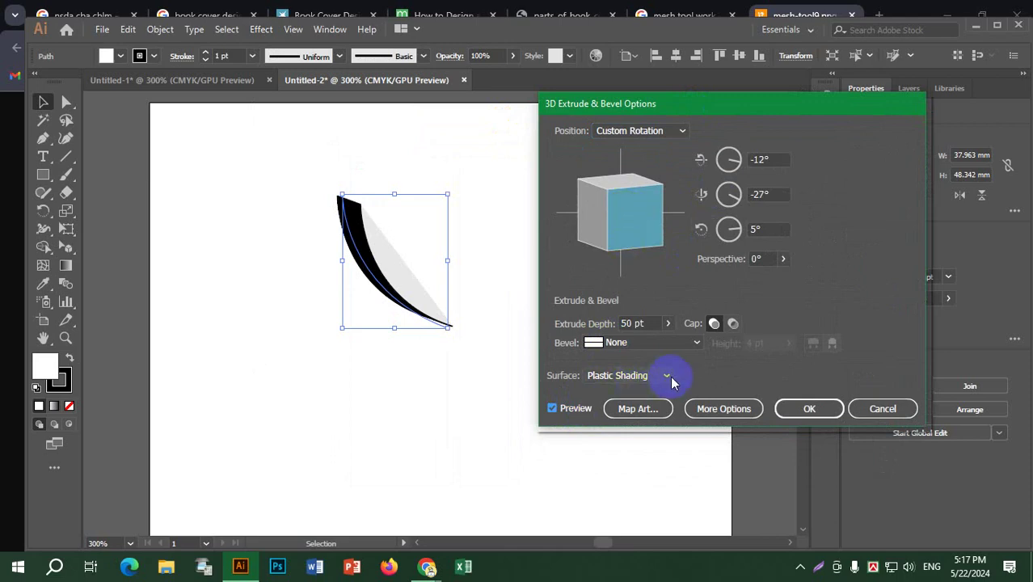
pyautogui.click(883, 409)
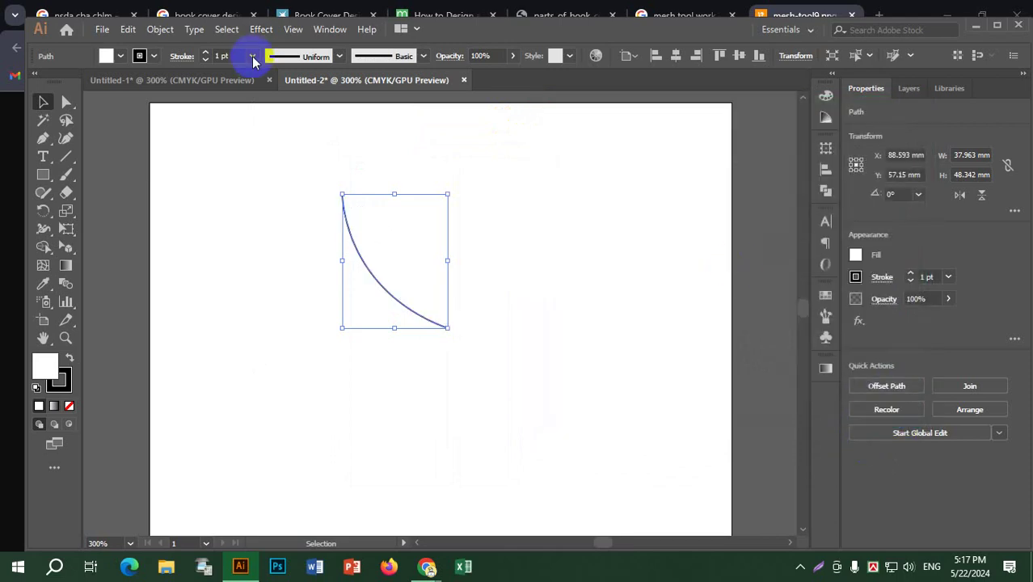
# Try a 360° 3D Revolve of the curve from its left edge, turning the preview to several custom rotations, and cancel it.
pyautogui.click(255, 30)
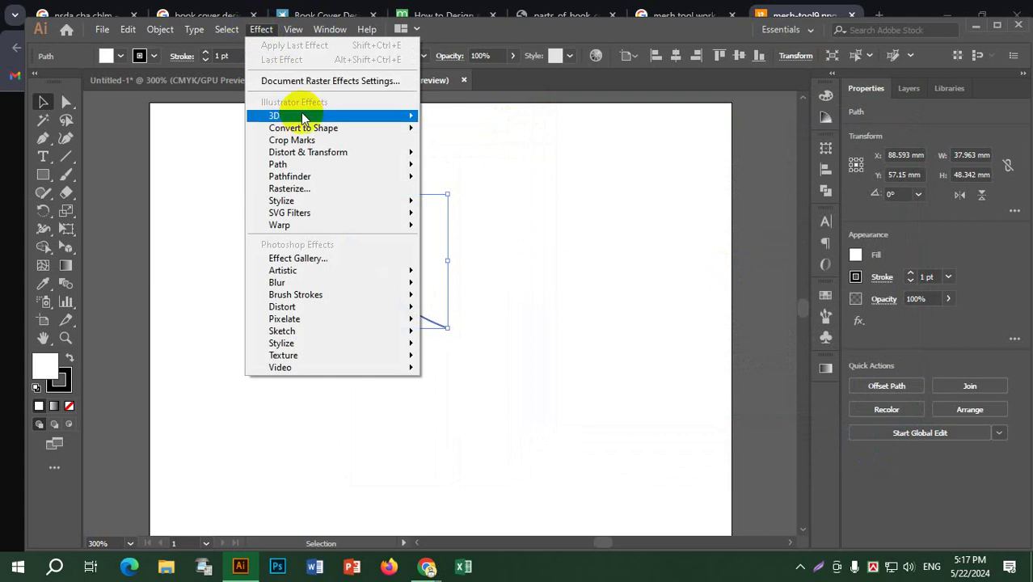
pyautogui.click(501, 139)
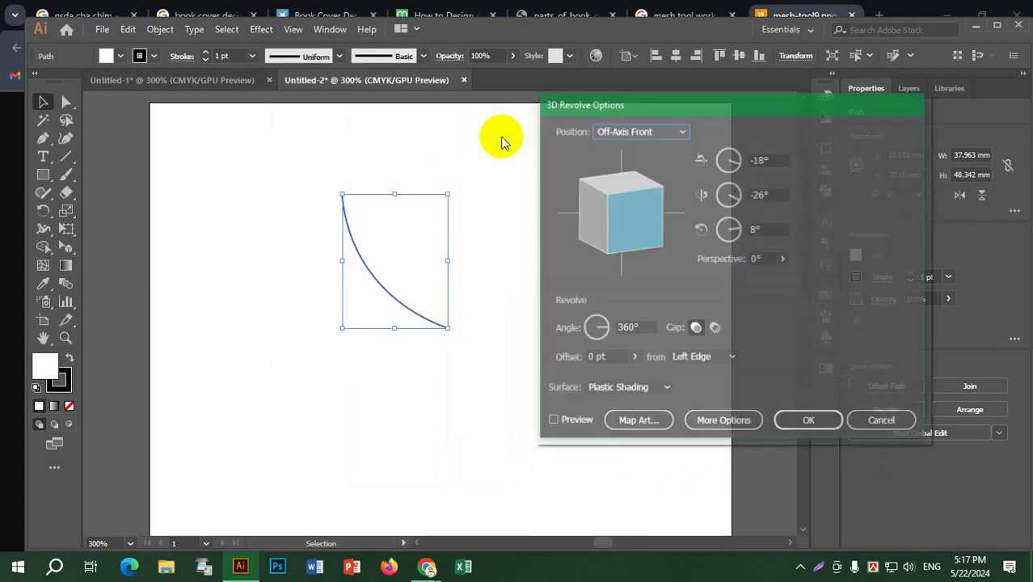
pyautogui.click(566, 422)
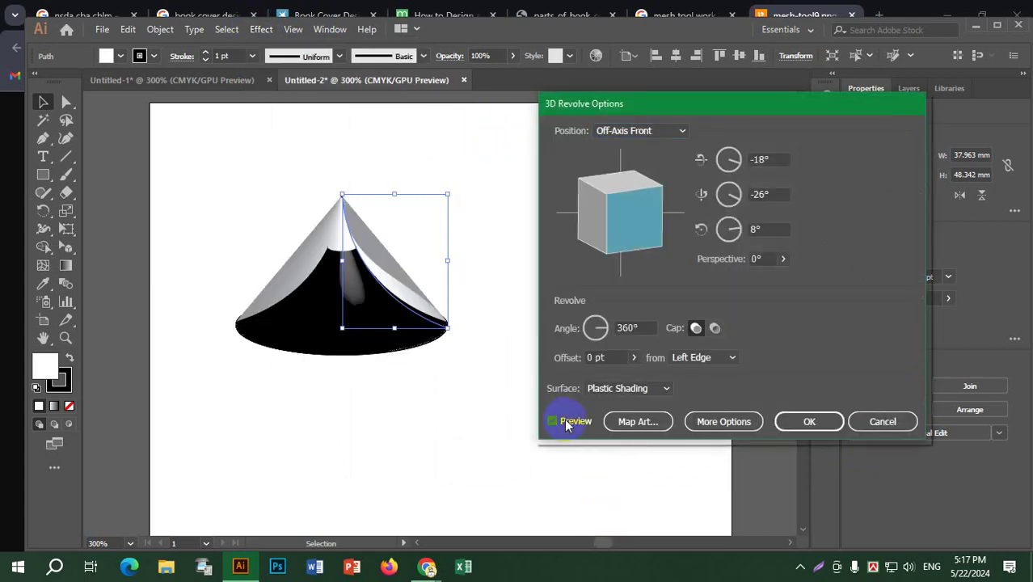
pyautogui.click(647, 240)
pyautogui.moveTo(646, 222)
pyautogui.mouseDown()
pyautogui.moveTo(618, 211)
pyautogui.moveTo(622, 203)
pyautogui.moveTo(618, 215)
pyautogui.moveTo(619, 196)
pyautogui.moveTo(618, 230)
pyautogui.moveTo(659, 184)
pyautogui.moveTo(615, 227)
pyautogui.moveTo(618, 214)
pyautogui.moveTo(641, 243)
pyautogui.moveTo(654, 214)
pyautogui.moveTo(617, 208)
pyautogui.moveTo(604, 230)
pyautogui.moveTo(643, 229)
pyautogui.moveTo(618, 230)
pyautogui.moveTo(629, 210)
pyautogui.moveTo(614, 235)
pyautogui.moveTo(618, 212)
pyautogui.moveTo(623, 226)
pyautogui.moveTo(626, 211)
pyautogui.moveTo(639, 213)
pyautogui.moveTo(613, 228)
pyautogui.moveTo(614, 210)
pyautogui.moveTo(609, 224)
pyautogui.moveTo(625, 179)
pyautogui.moveTo(622, 268)
pyautogui.moveTo(618, 214)
pyautogui.moveTo(631, 221)
pyautogui.moveTo(624, 229)
pyautogui.moveTo(611, 202)
pyautogui.moveTo(590, 203)
pyautogui.moveTo(631, 211)
pyautogui.mouseUp()
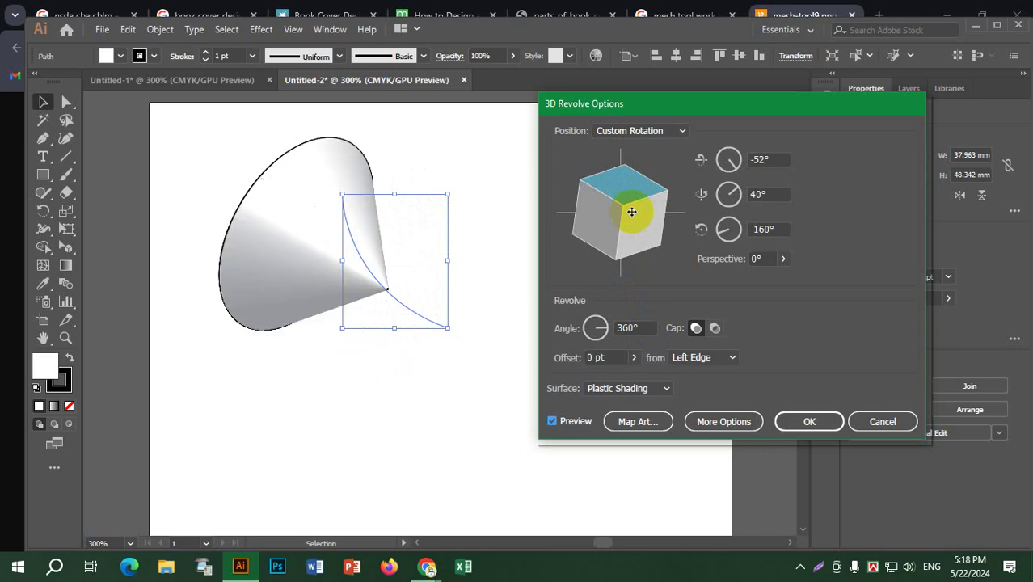
pyautogui.moveTo(631, 212)
pyautogui.mouseDown()
pyautogui.moveTo(590, 194)
pyautogui.moveTo(632, 199)
pyautogui.moveTo(614, 231)
pyautogui.moveTo(655, 202)
pyautogui.moveTo(676, 226)
pyautogui.moveTo(684, 198)
pyautogui.moveTo(652, 205)
pyautogui.moveTo(629, 238)
pyautogui.moveTo(609, 217)
pyautogui.mouseUp()
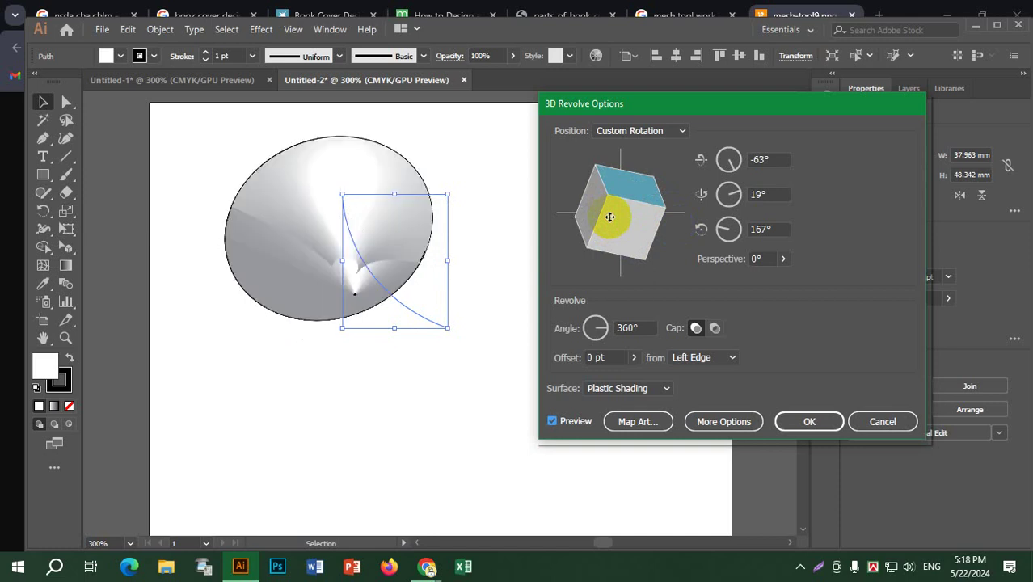
pyautogui.moveTo(604, 231)
pyautogui.mouseDown()
pyautogui.moveTo(617, 231)
pyautogui.moveTo(585, 208)
pyautogui.moveTo(634, 212)
pyautogui.moveTo(627, 205)
pyautogui.moveTo(641, 201)
pyautogui.moveTo(638, 221)
pyautogui.moveTo(625, 175)
pyautogui.moveTo(594, 165)
pyautogui.mouseUp()
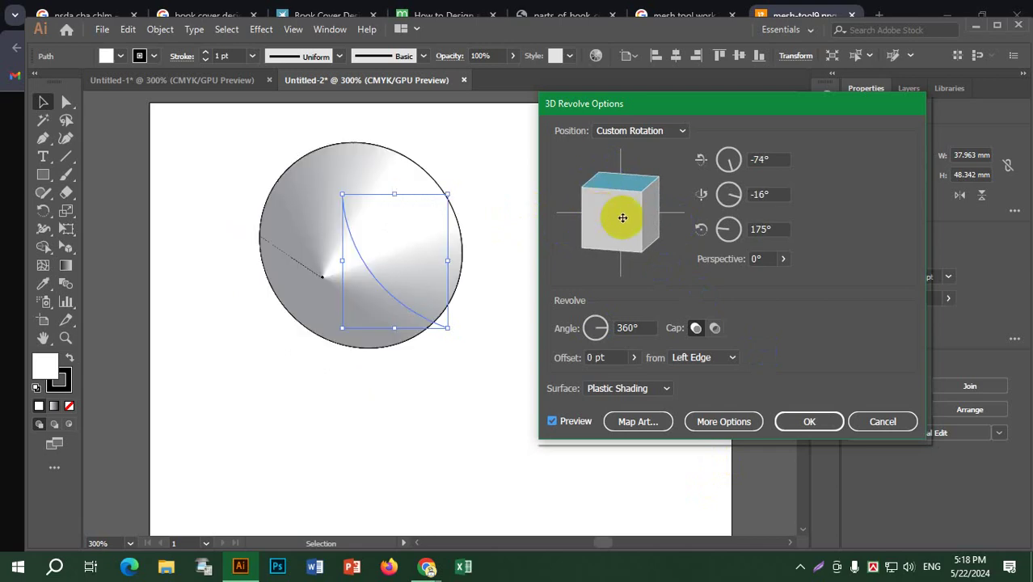
pyautogui.moveTo(623, 217)
pyautogui.mouseDown()
pyautogui.moveTo(630, 206)
pyautogui.moveTo(641, 223)
pyautogui.mouseUp()
pyautogui.click(881, 421)
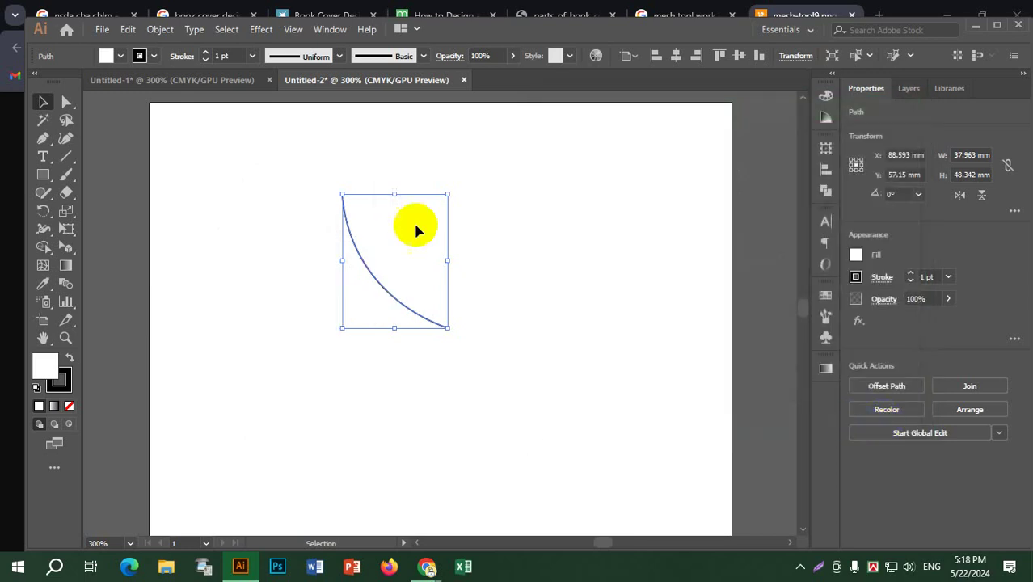
# Extend the curve's lower end with a vertical Pen segment about 43 mm long and move the path up and to the left.
pyautogui.click(547, 230)
pyautogui.hotkey('ctrl', 'z')
pyautogui.click(43, 138)
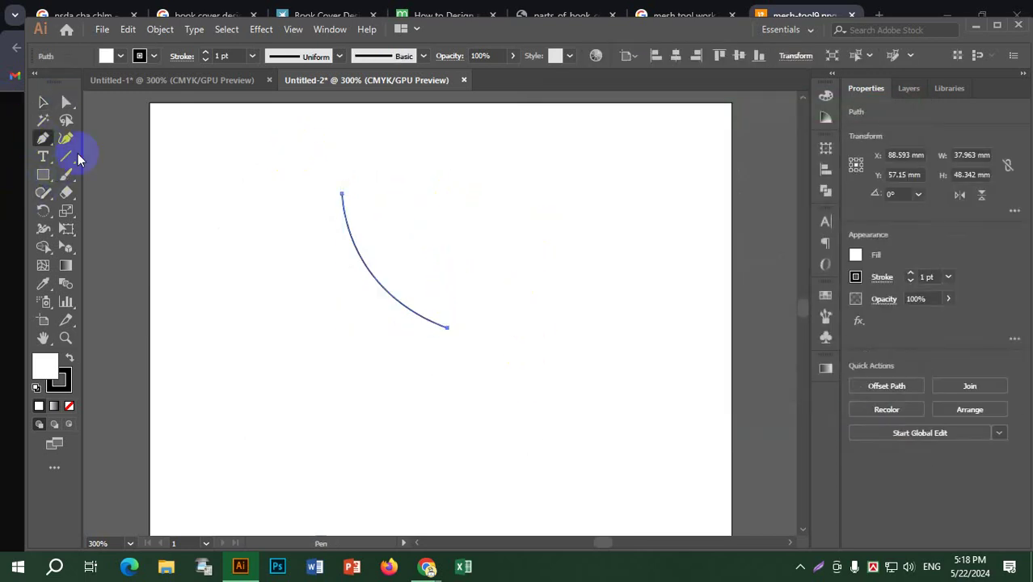
pyautogui.click(446, 328)
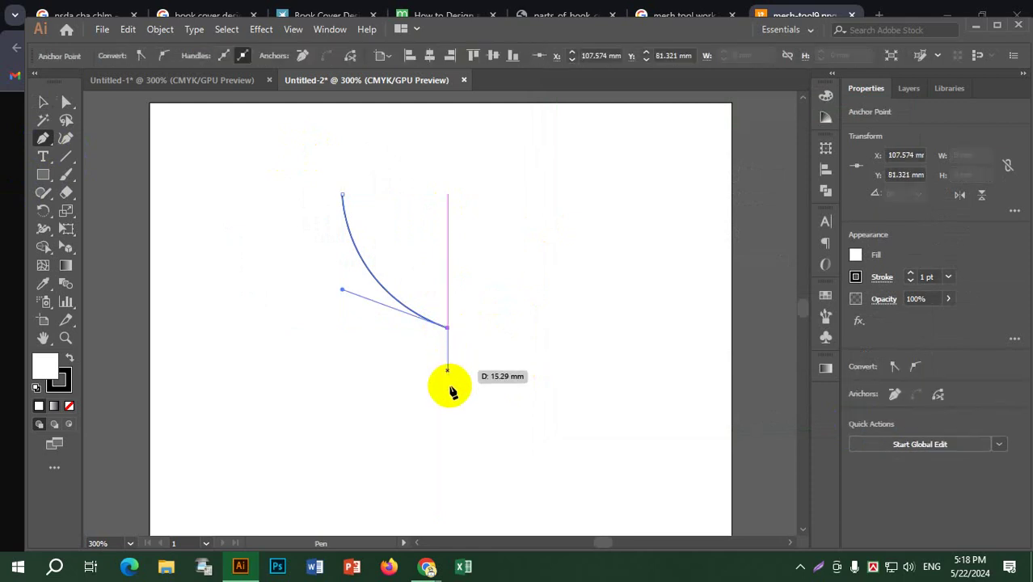
pyautogui.click(447, 445)
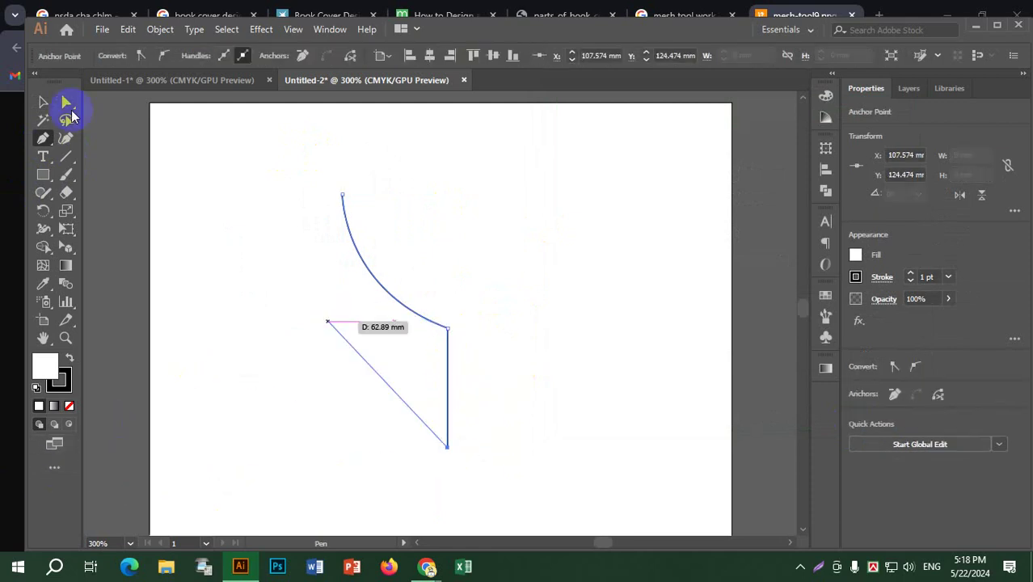
pyautogui.click(42, 111)
pyautogui.click(509, 233)
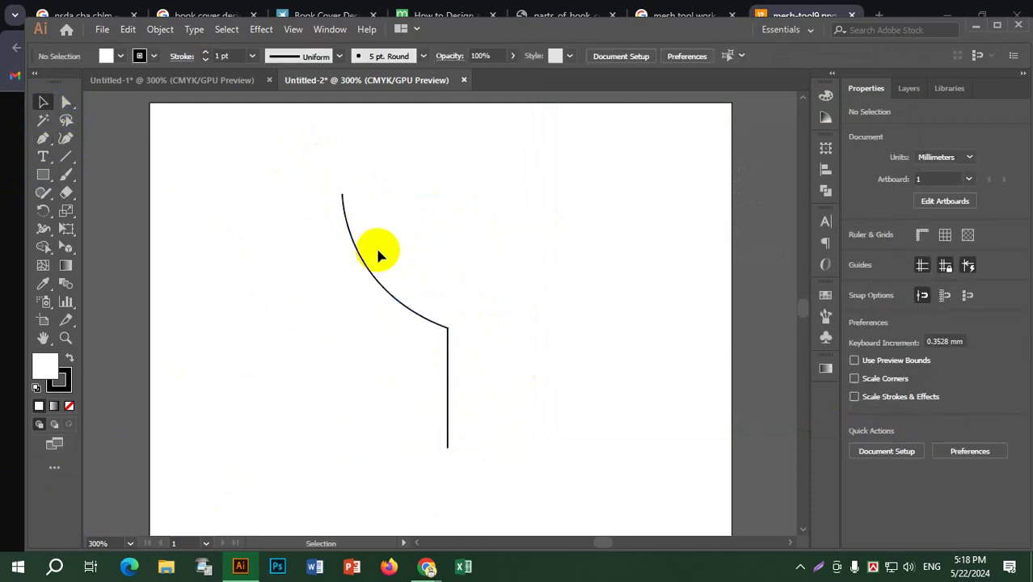
pyautogui.moveTo(368, 267); pyautogui.dragTo(329, 233)
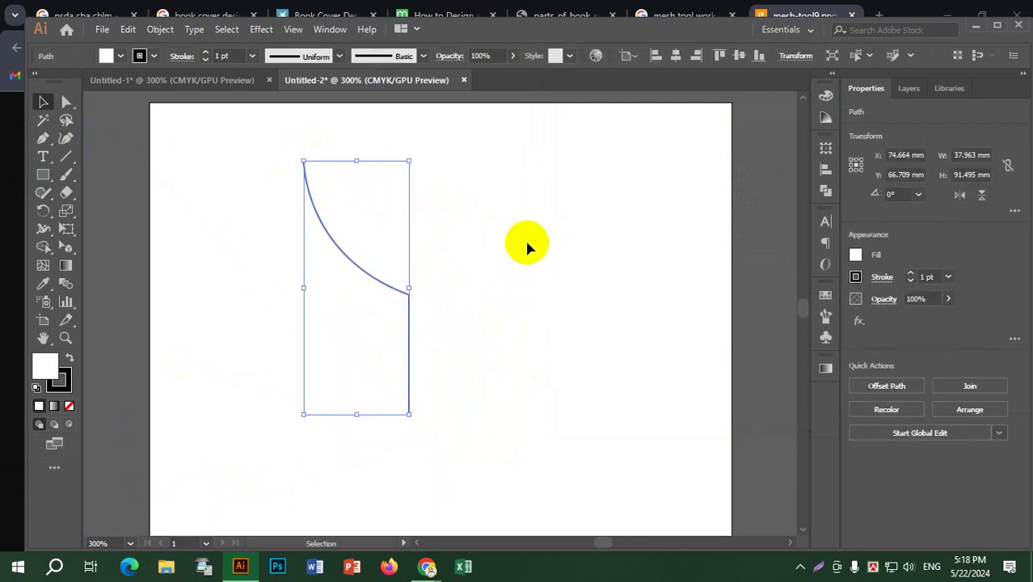
# Try a 360° 3D Revolve of the extended path at custom rotation 143°, 2°, 16° with preview on, and cancel it.
pyautogui.click(261, 31)
pyautogui.click(460, 135)
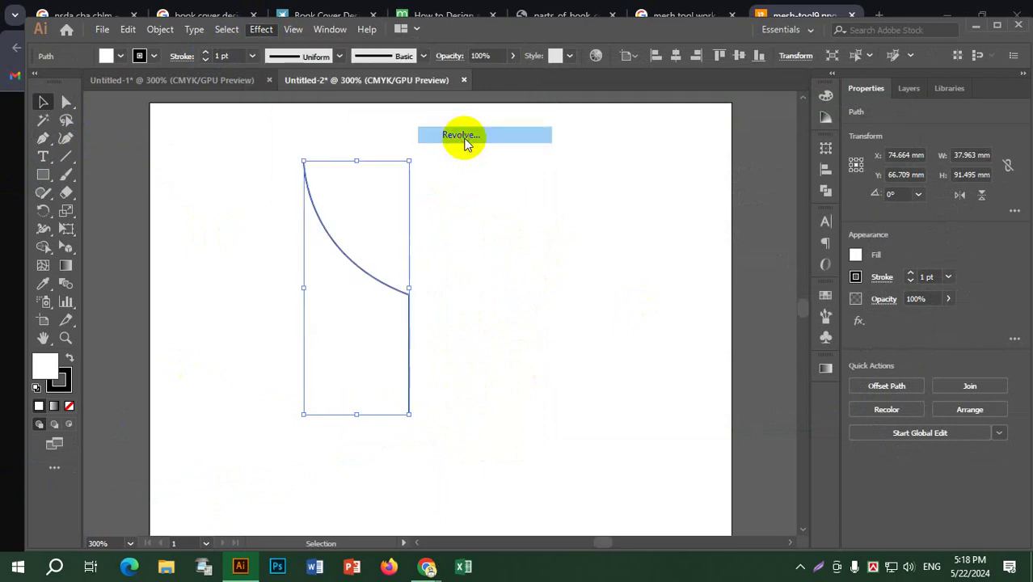
pyautogui.click(580, 425)
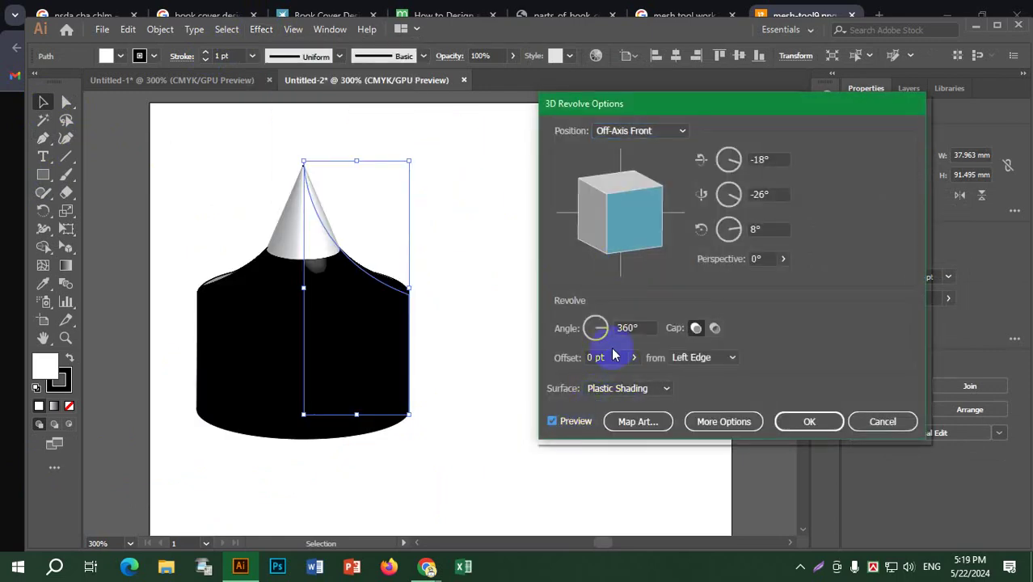
pyautogui.moveTo(645, 243); pyautogui.dragTo(619, 224)
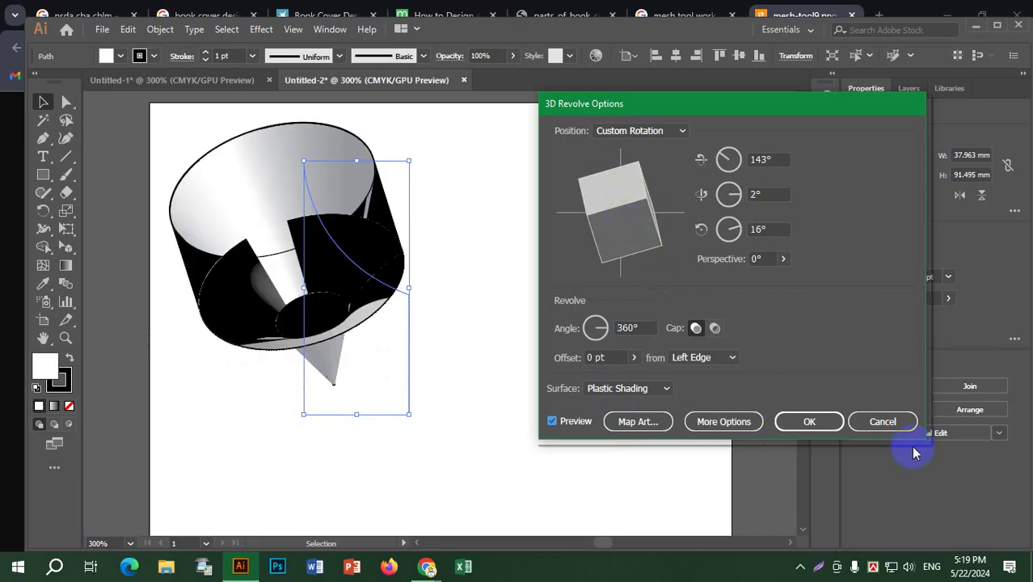
pyautogui.click(883, 421)
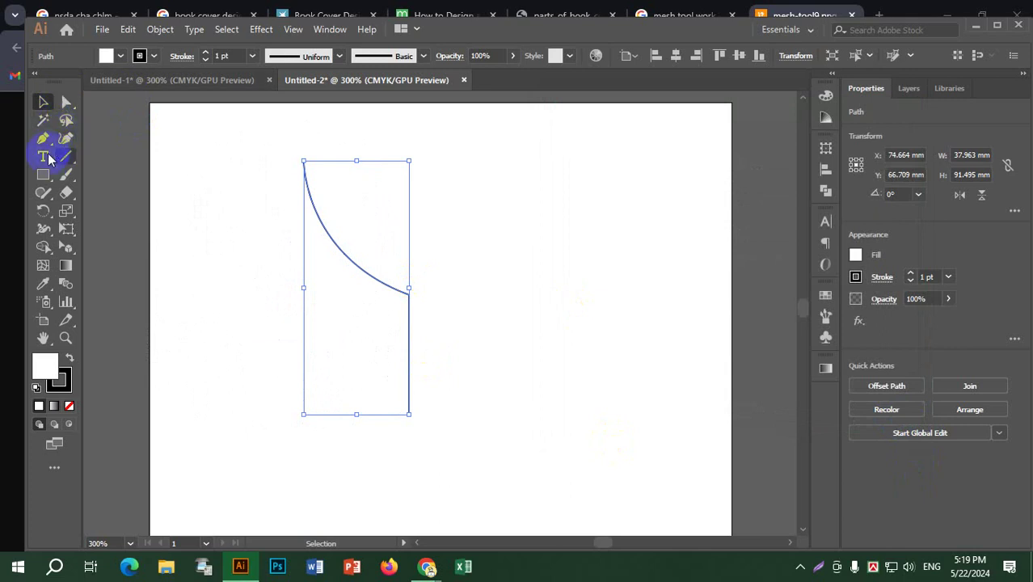
# Add a small curved hook about 4 mm tall to the lower end of the vertical segment with the Pen tool.
pyautogui.click(44, 140)
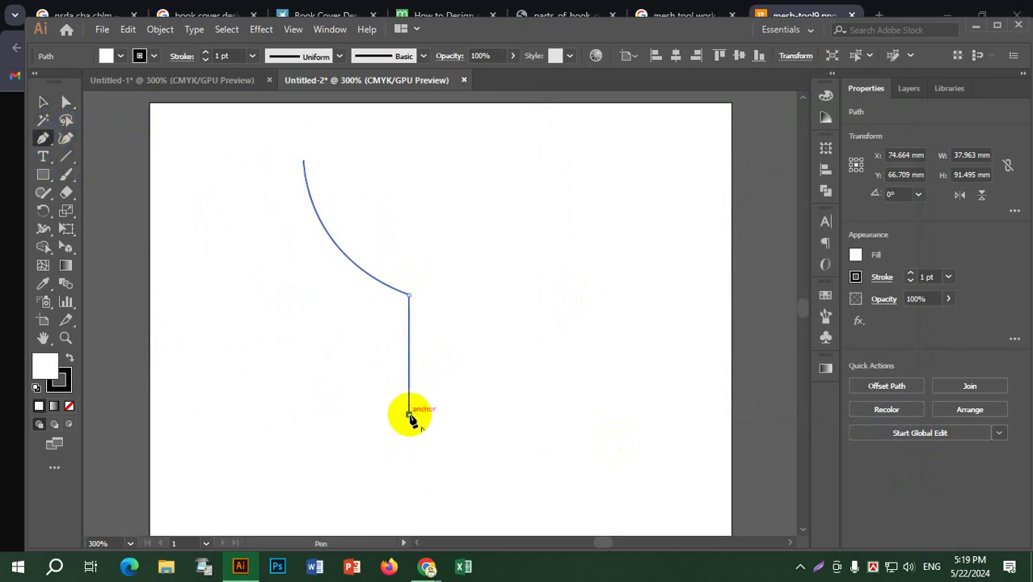
pyautogui.moveTo(410, 418)
pyautogui.mouseDown()
pyautogui.moveTo(397, 421)
pyautogui.moveTo(414, 434)
pyautogui.mouseUp()
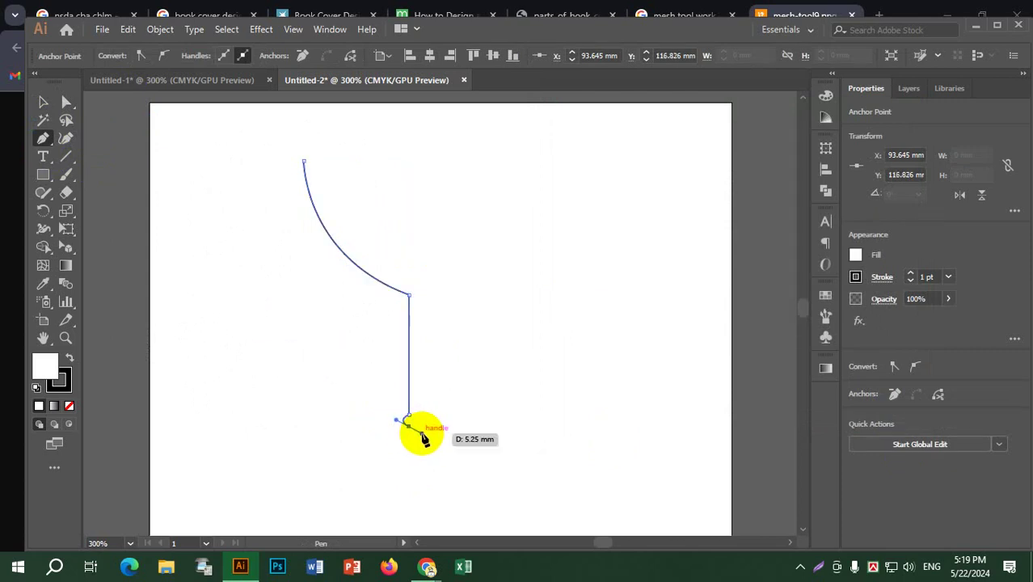
pyautogui.click(43, 102)
pyautogui.click(578, 380)
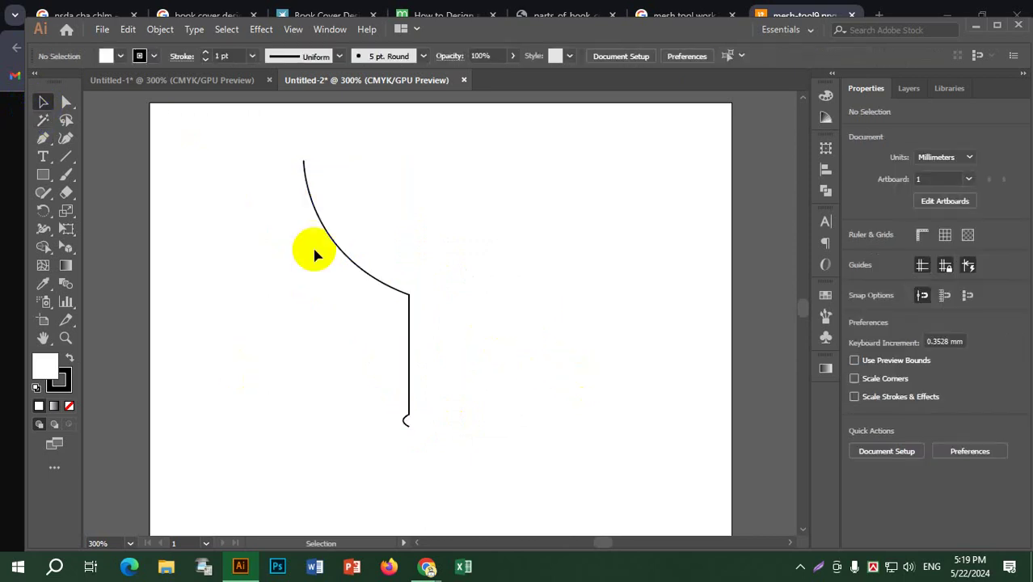
# Try a 360° 3D Revolve of the hooked path, turning the preview to custom rotation -10°, -34°, 38°, and cancel it.
pyautogui.click(316, 202)
pyautogui.click(261, 29)
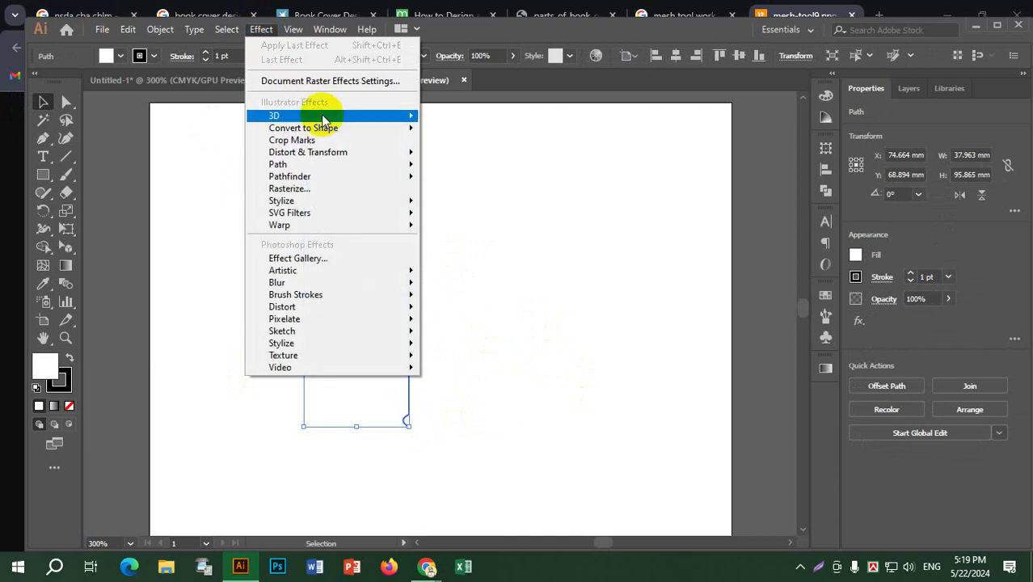
pyautogui.moveTo(322, 117)
pyautogui.click(465, 131)
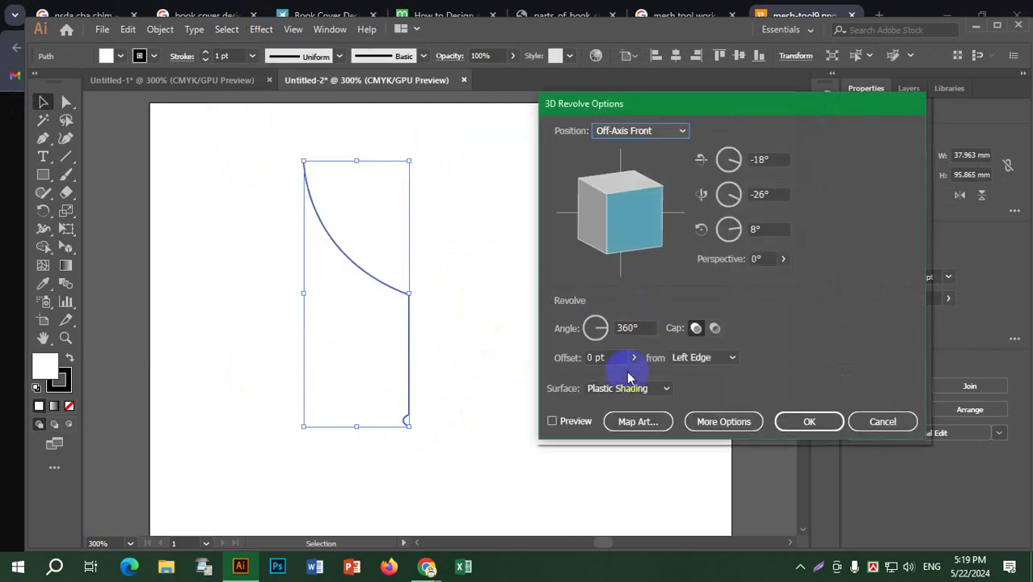
pyautogui.click(575, 421)
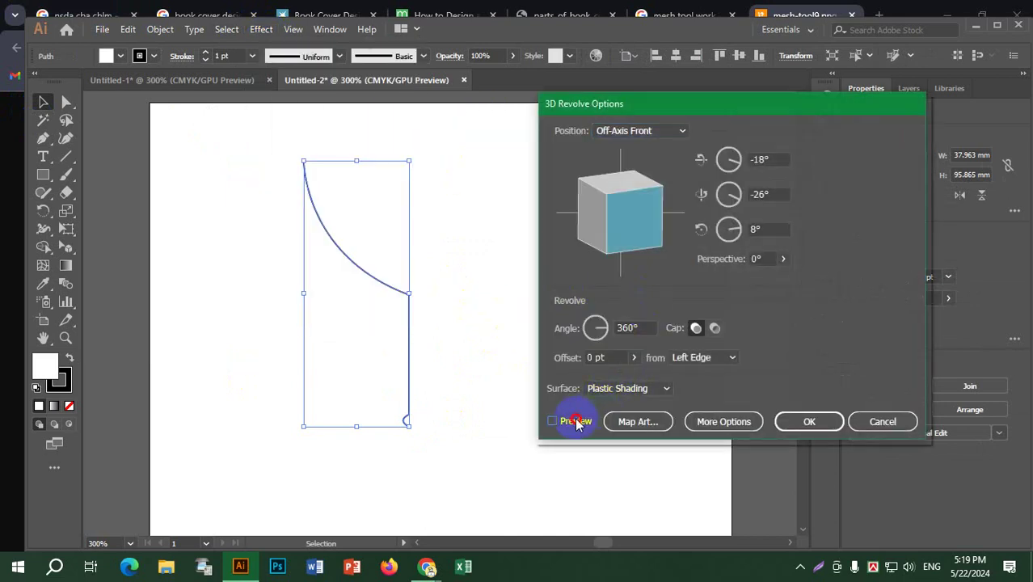
pyautogui.moveTo(594, 252); pyautogui.dragTo(620, 232)
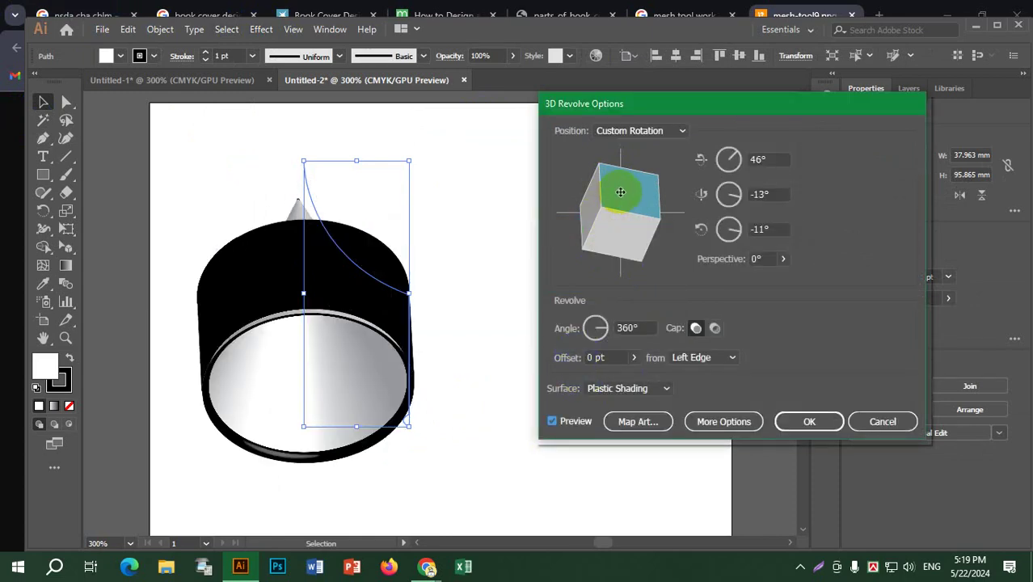
pyautogui.moveTo(619, 191); pyautogui.dragTo(622, 227)
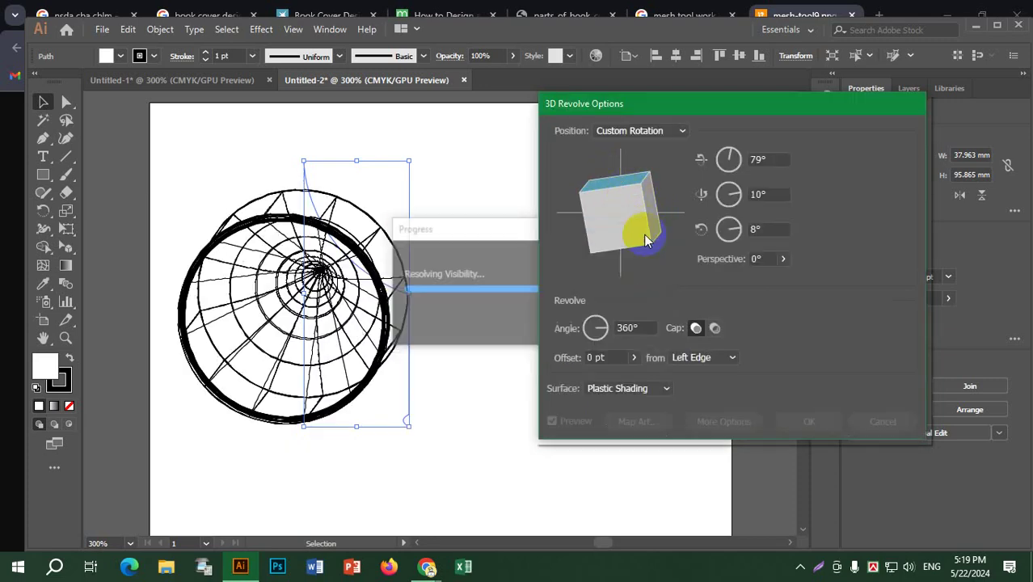
pyautogui.moveTo(644, 234); pyautogui.dragTo(701, 282)
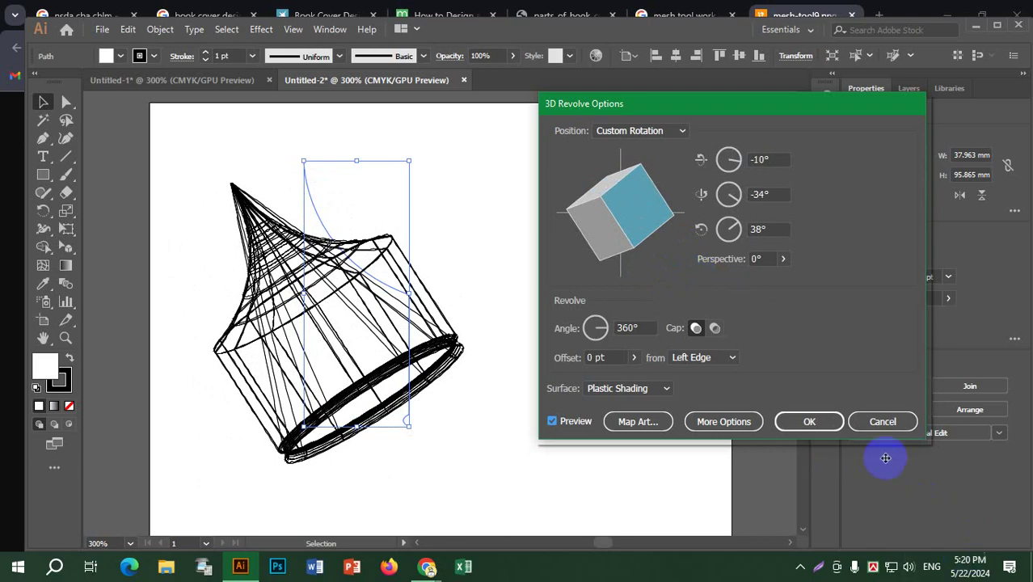
pyautogui.click(885, 426)
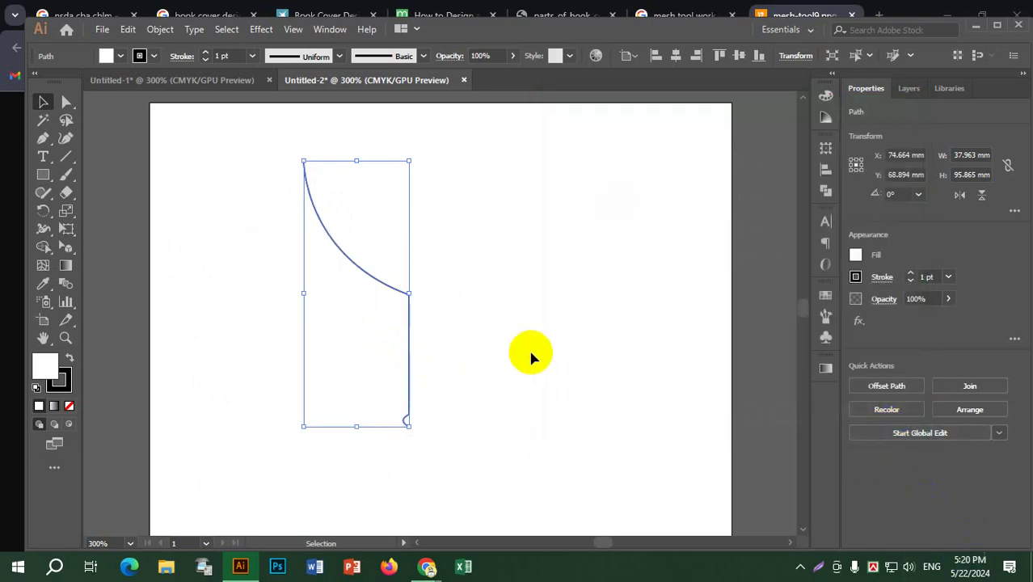
# Delete the whole hooked path to empty the artboard.
pyautogui.click(496, 220)
pyautogui.moveTo(242, 166); pyautogui.dragTo(506, 451)
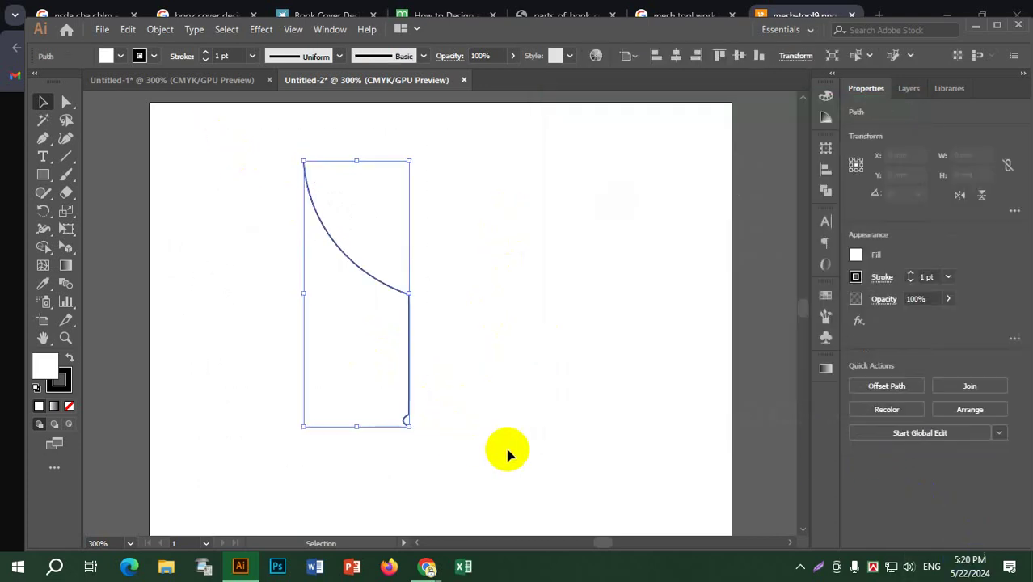
pyautogui.press('Delete')
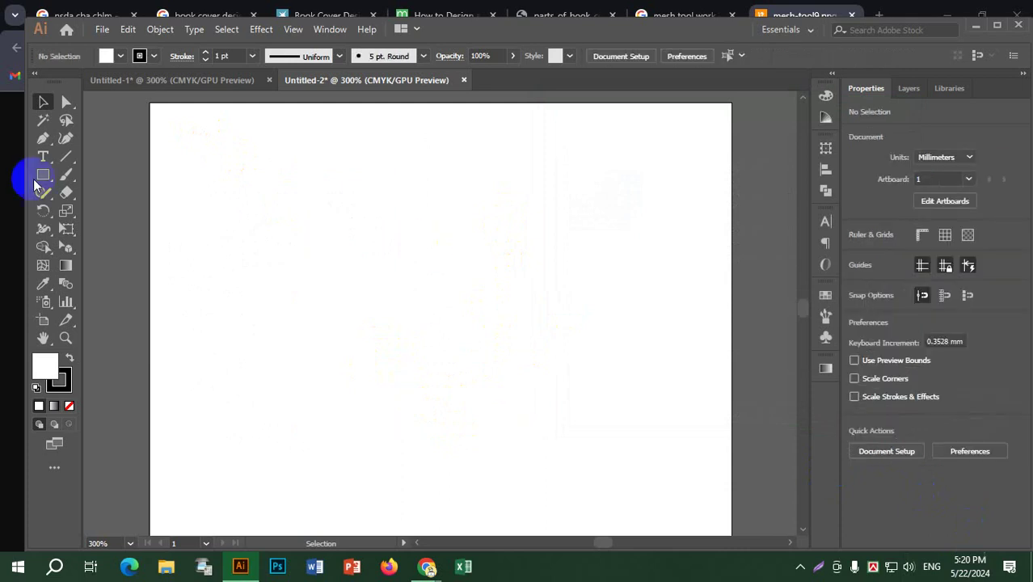
# Draw an open S-shaped path about 83 mm wide and 70 mm high with the Curvature tool.
pyautogui.click(65, 140)
pyautogui.click(275, 211)
pyautogui.click(472, 319)
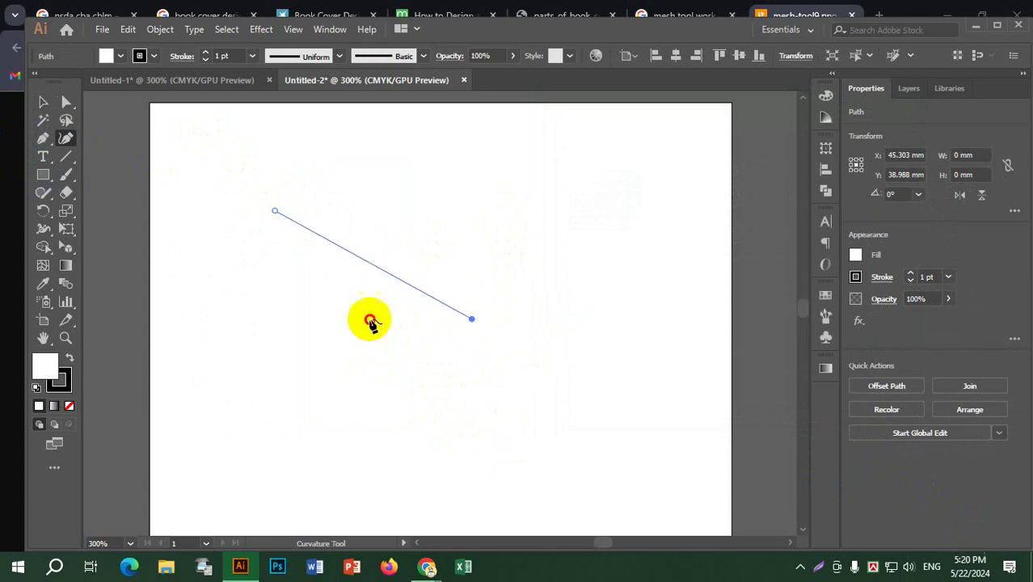
pyautogui.click(368, 320)
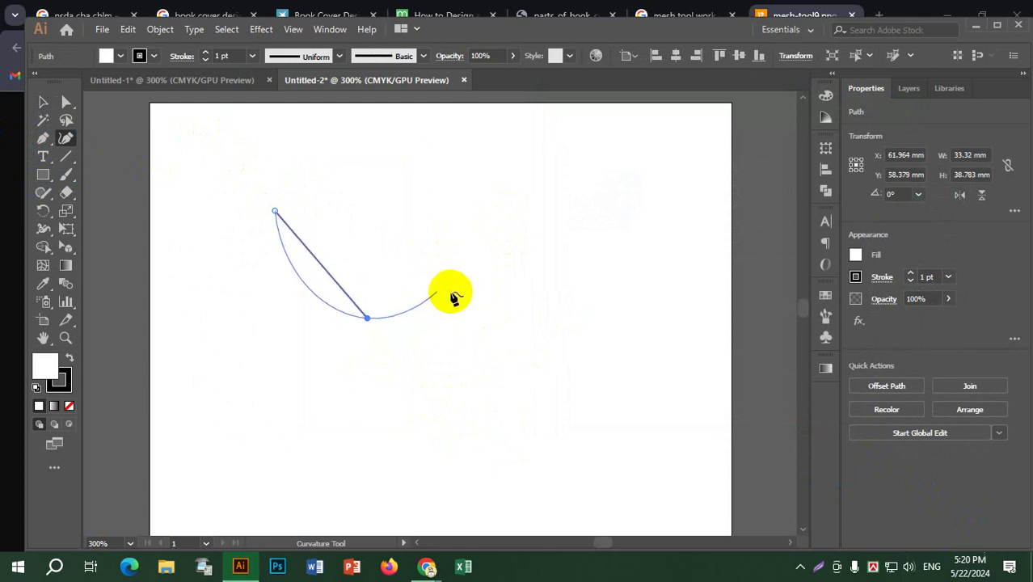
pyautogui.click(457, 300)
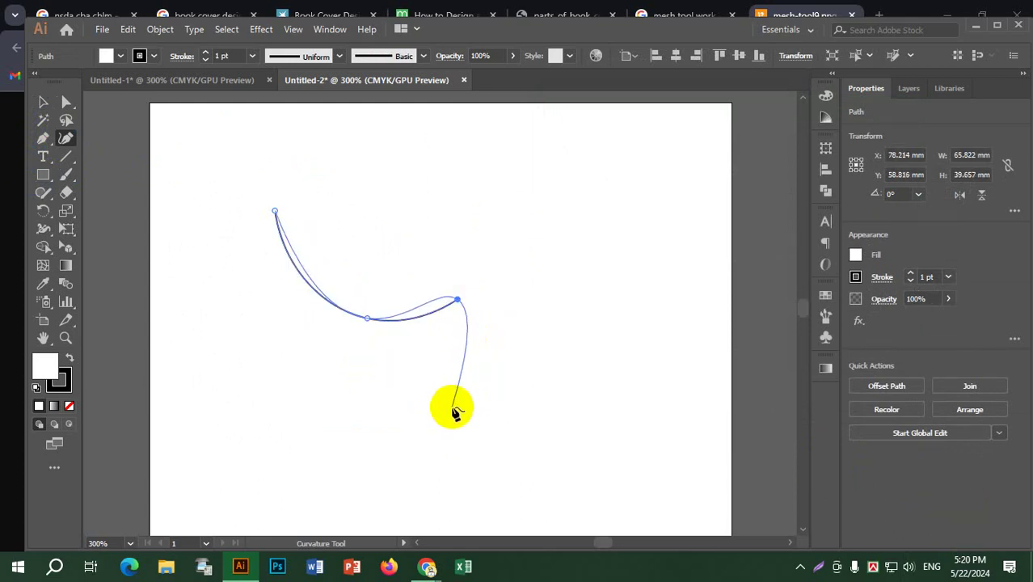
pyautogui.click(504, 404)
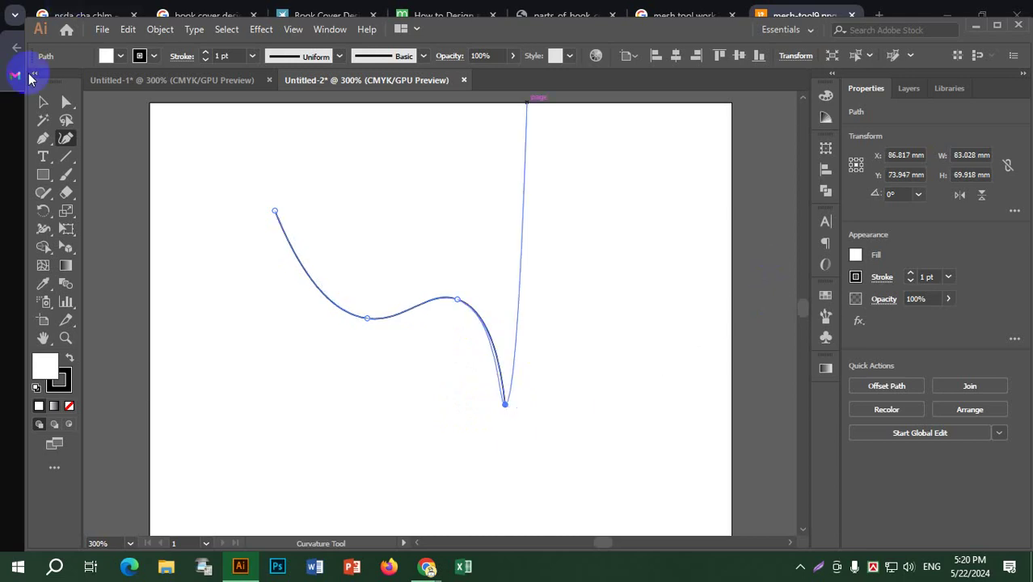
pyautogui.click(45, 103)
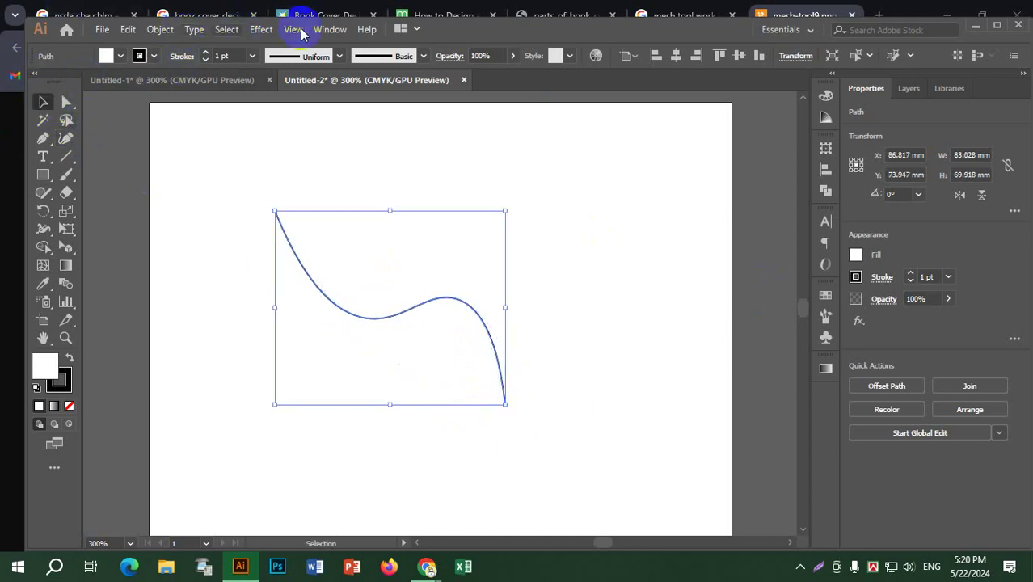
# Apply a 360° 3D Revolve to the curved path with preview on and custom rotation 153°, -24°, 49°.
pyautogui.click(261, 29)
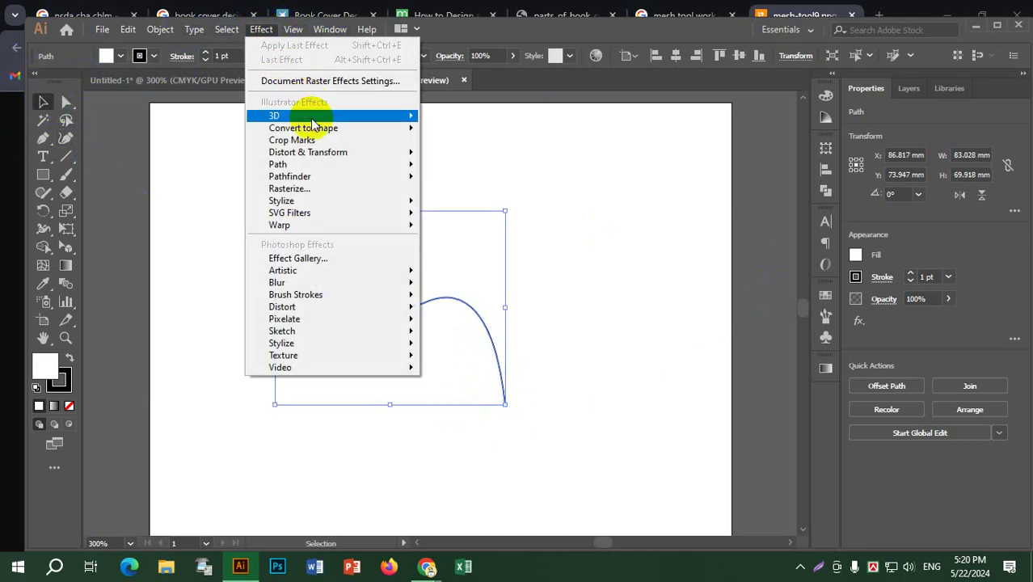
pyautogui.moveTo(281, 115)
pyautogui.click(468, 133)
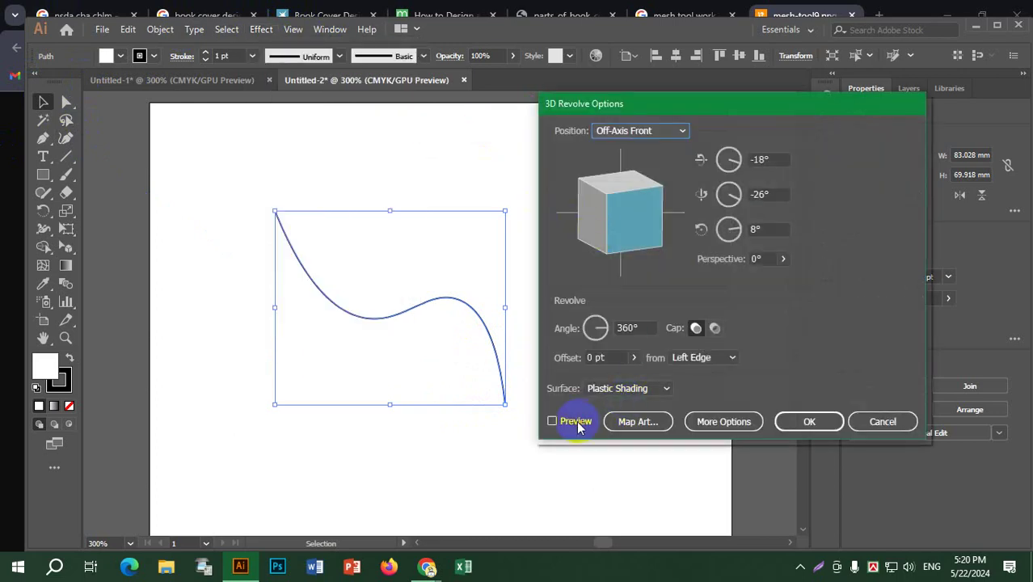
pyautogui.click(576, 422)
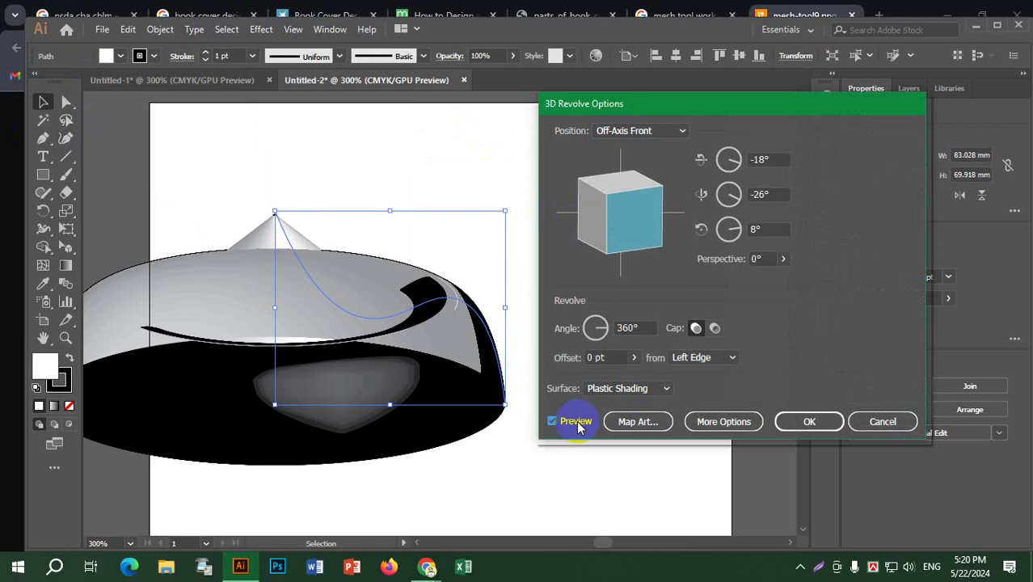
pyautogui.moveTo(639, 208)
pyautogui.mouseDown()
pyautogui.moveTo(613, 174)
pyautogui.moveTo(645, 234)
pyautogui.moveTo(622, 221)
pyautogui.moveTo(618, 175)
pyautogui.moveTo(621, 233)
pyautogui.moveTo(606, 161)
pyautogui.moveTo(621, 222)
pyautogui.moveTo(627, 202)
pyautogui.moveTo(576, 208)
pyautogui.moveTo(562, 225)
pyautogui.moveTo(594, 230)
pyautogui.moveTo(627, 198)
pyautogui.moveTo(624, 187)
pyautogui.mouseUp()
pyautogui.click(615, 254)
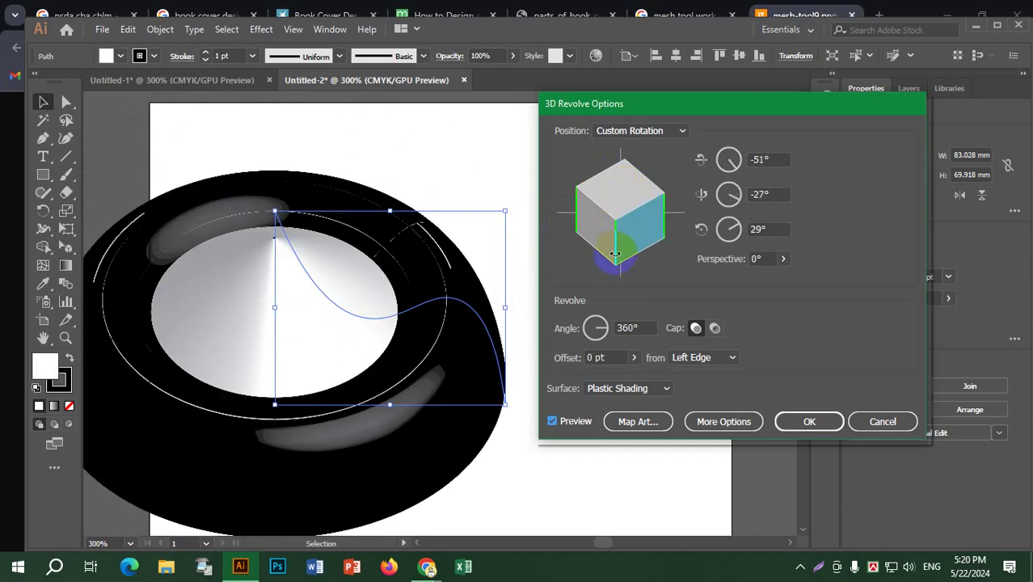
pyautogui.moveTo(619, 237); pyautogui.dragTo(638, 223)
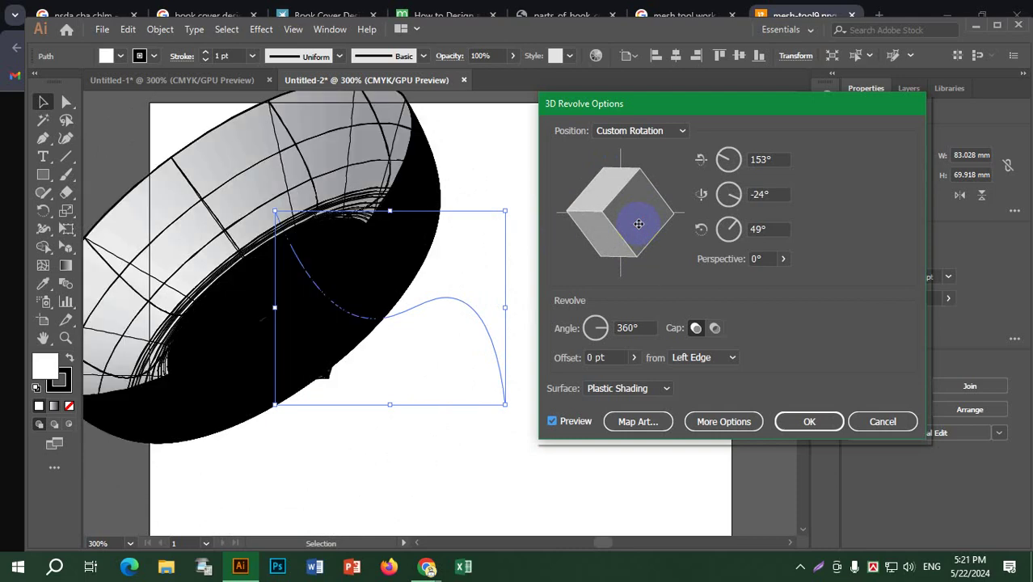
pyautogui.click(804, 425)
pyautogui.click(810, 421)
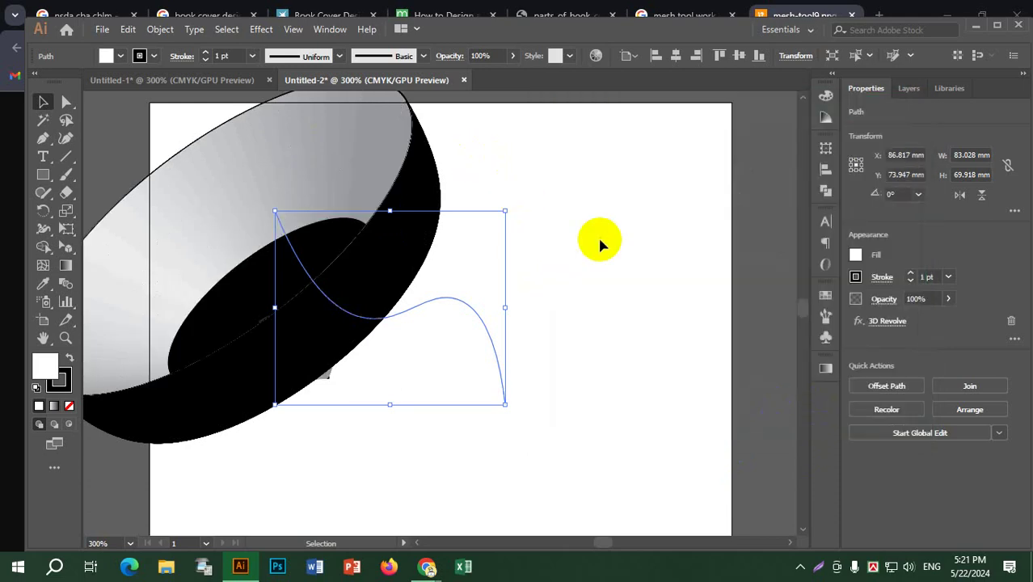
# Move the revolved bowl about 60 mm right and 27 mm down so it lies within the artboard, and select it.
pyautogui.click(535, 250)
pyautogui.scroll(-2, 535, 248)
pyautogui.moveTo(458, 253); pyautogui.dragTo(531, 351)
pyautogui.click(383, 242)
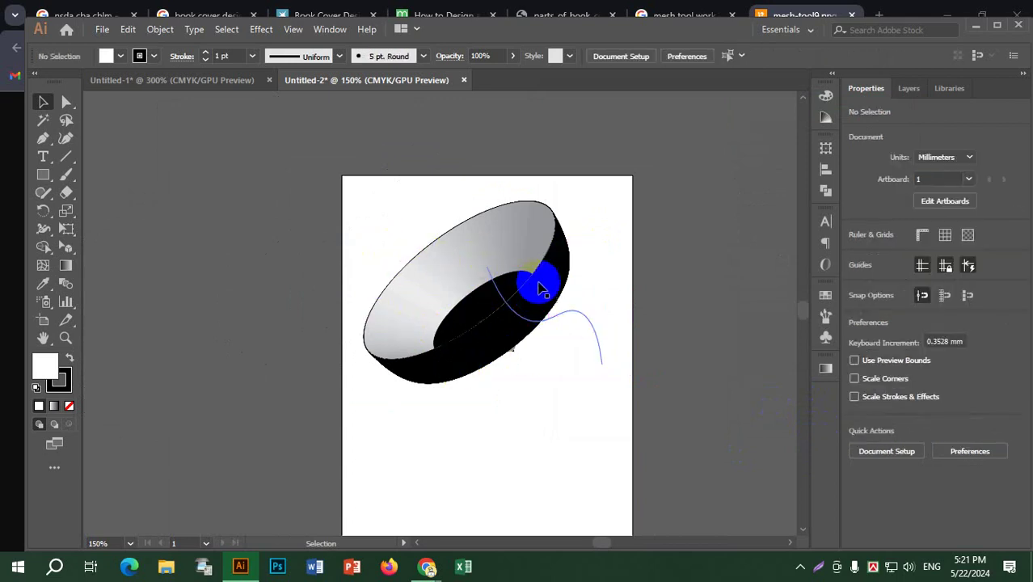
pyautogui.click(542, 298)
pyautogui.scroll(2, 542, 298)
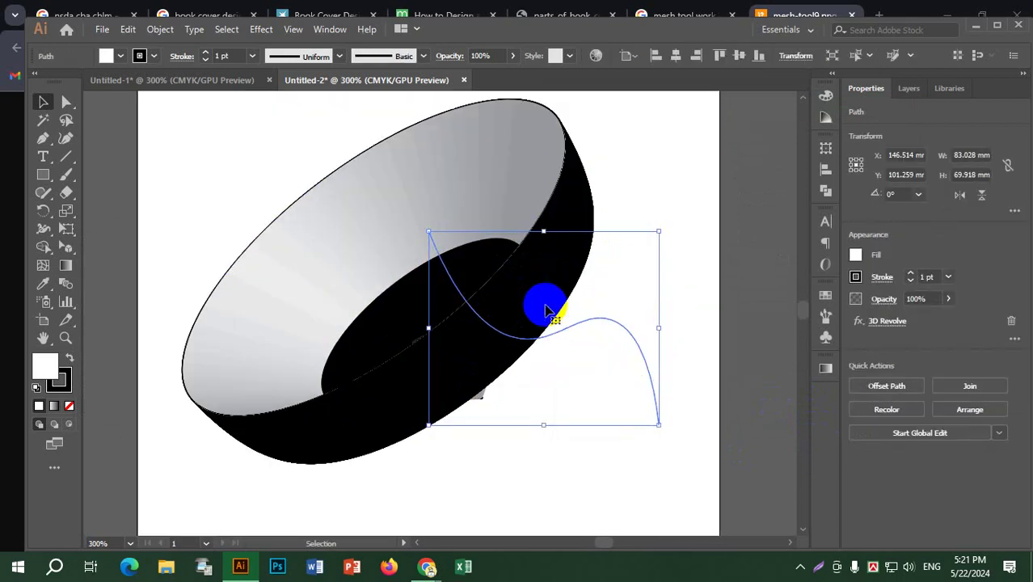
# Set the revolved bowl's stroke colour to a blue swatch and reselect the bowl.
pyautogui.click(63, 377)
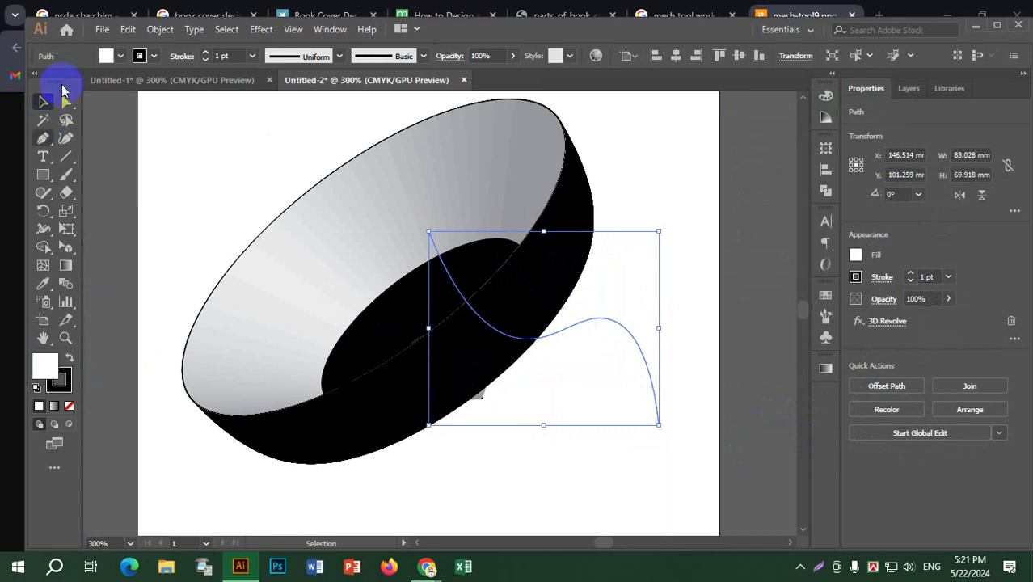
pyautogui.click(152, 57)
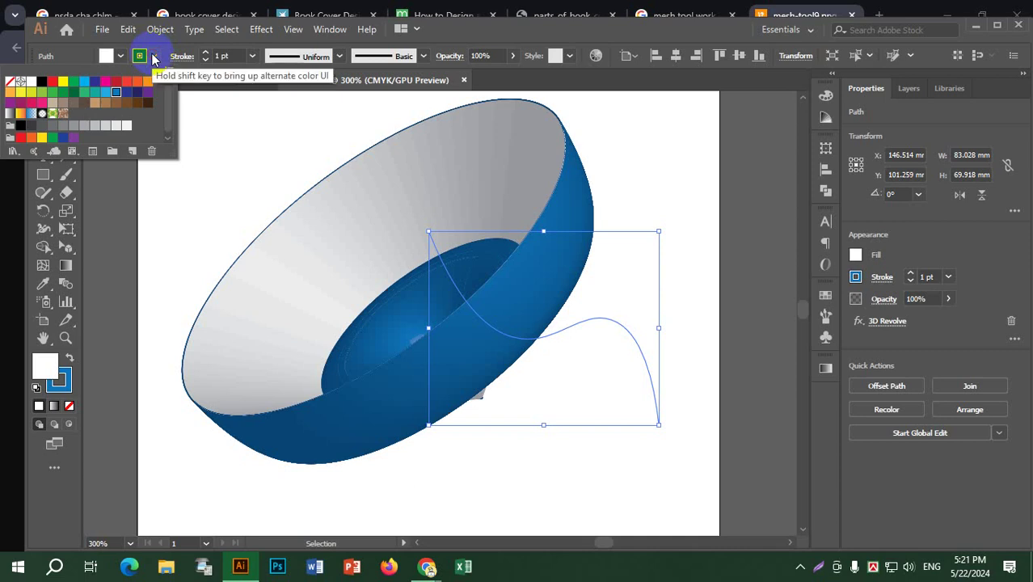
pyautogui.click(242, 150)
pyautogui.click(223, 145)
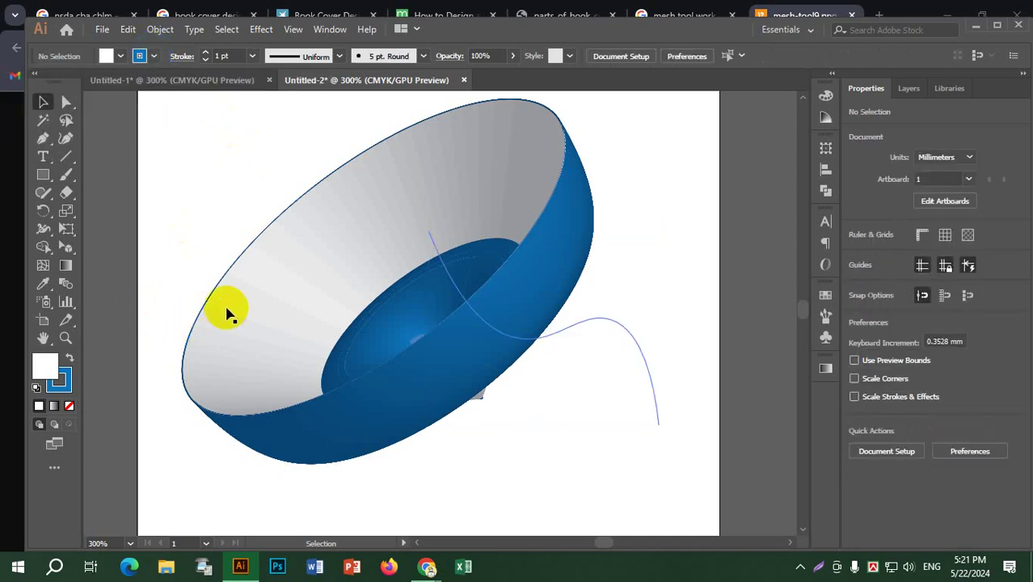
pyautogui.click(438, 204)
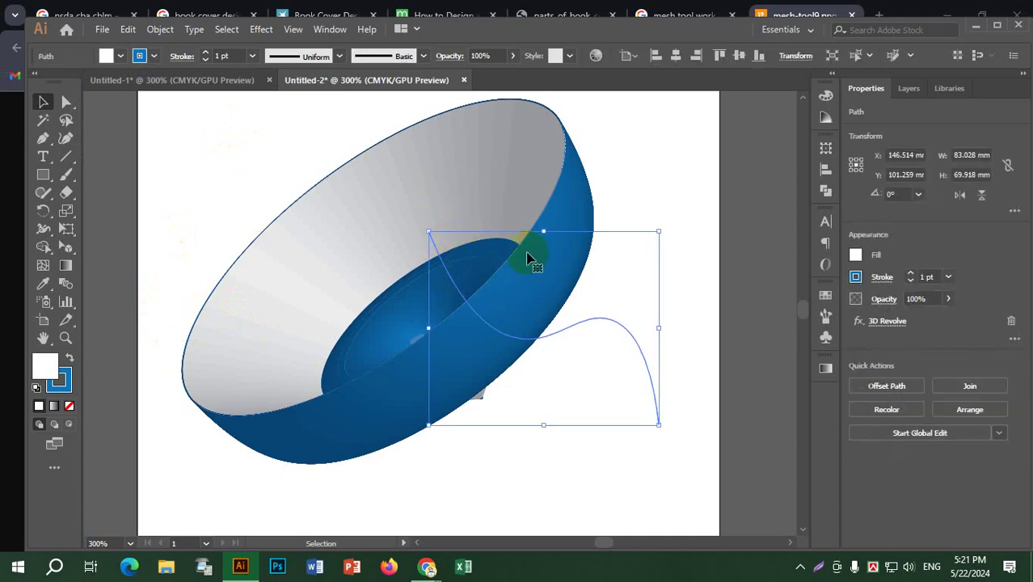
pyautogui.click(260, 31)
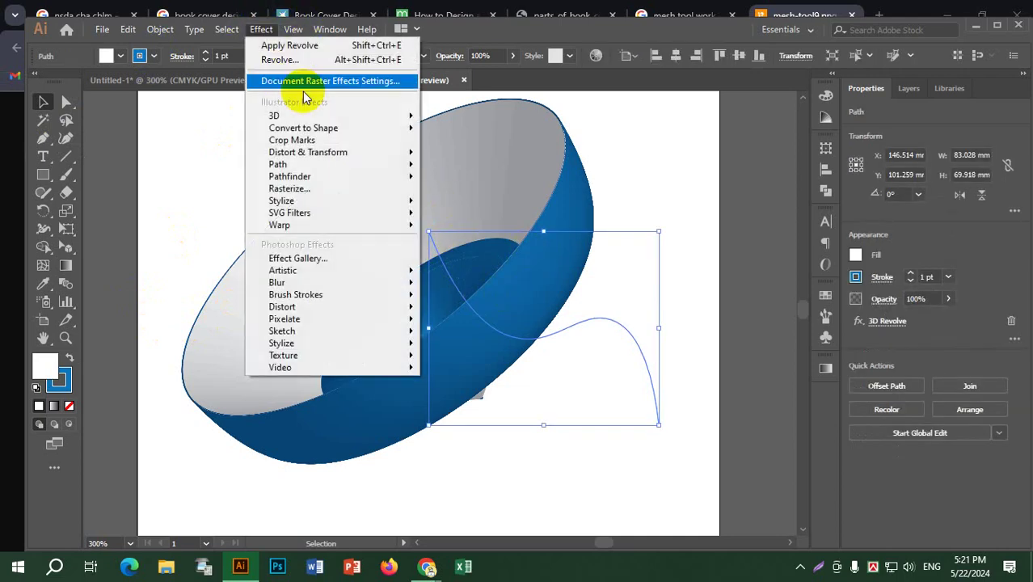
pyautogui.moveTo(299, 116)
pyautogui.click(475, 136)
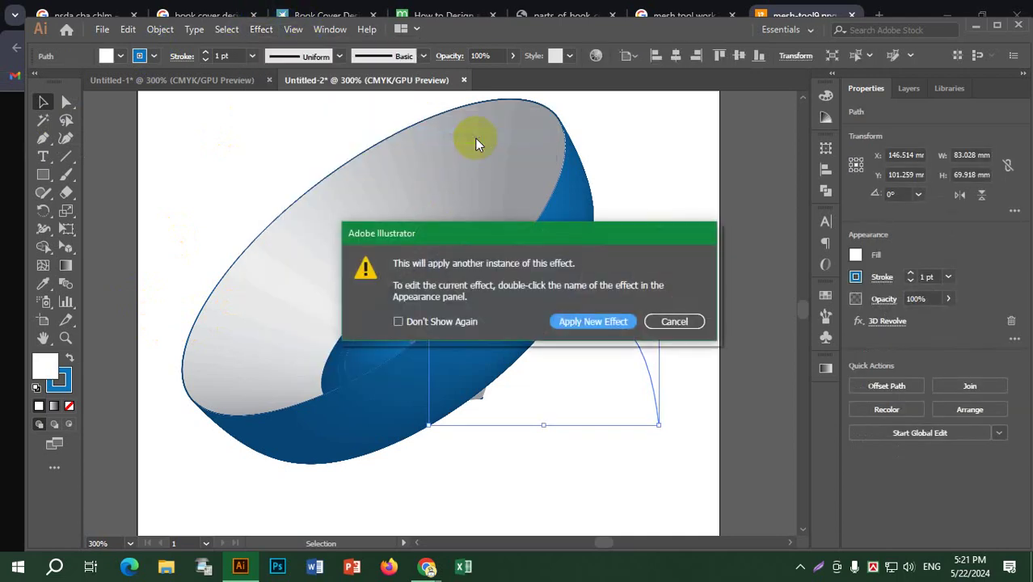
pyautogui.click(674, 324)
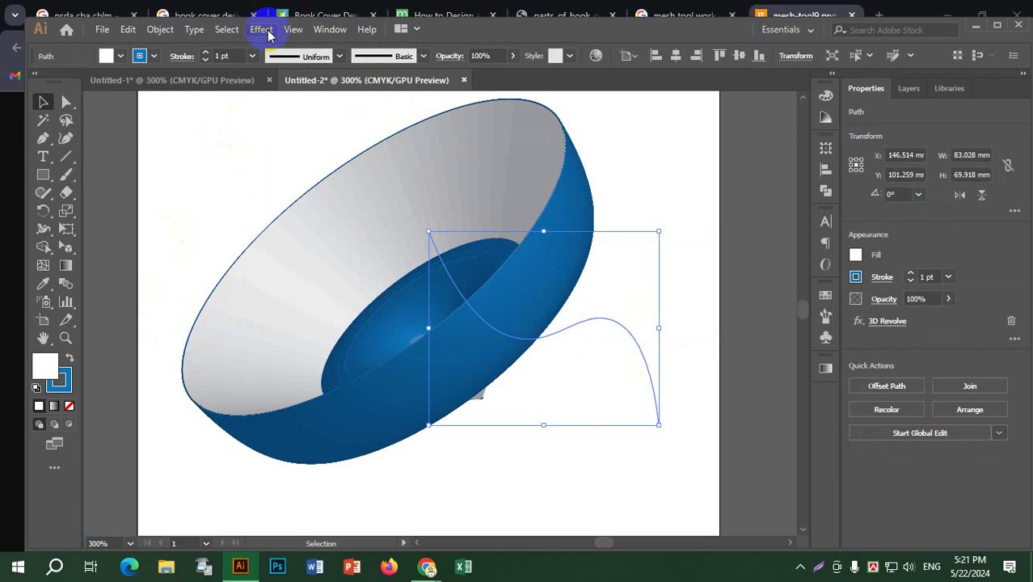
pyautogui.click(340, 29)
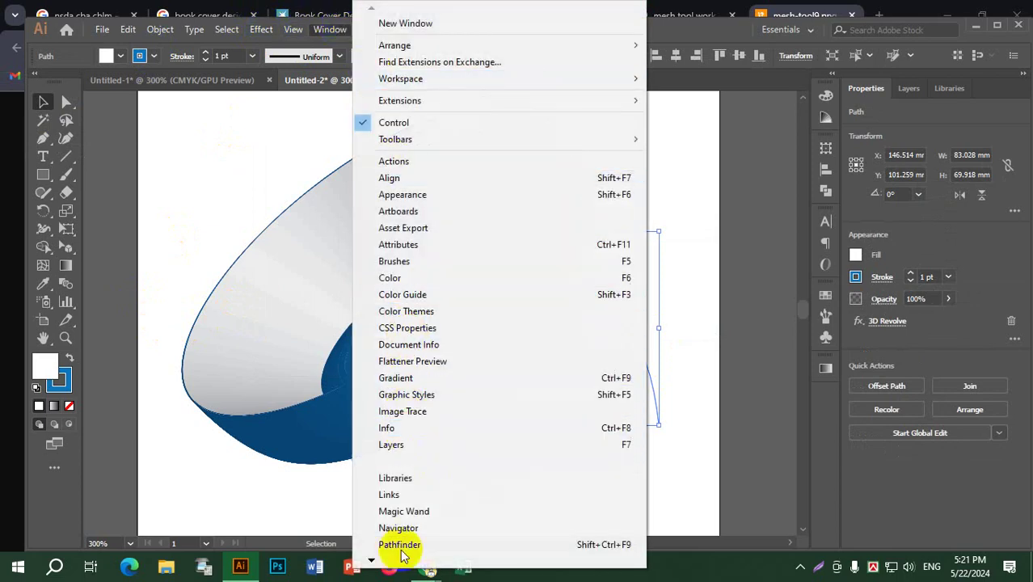
pyautogui.click(370, 559)
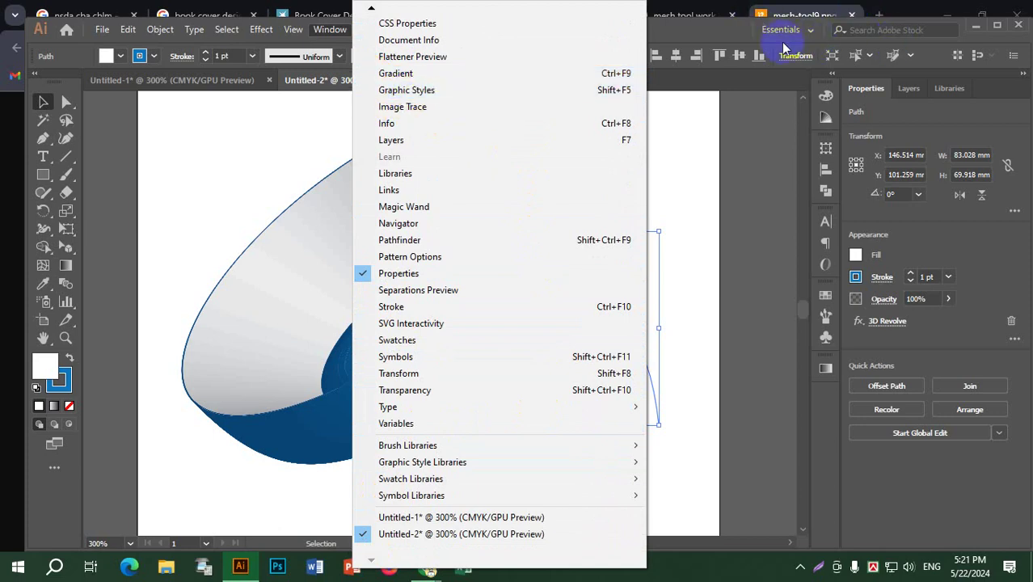
pyautogui.click(683, 42)
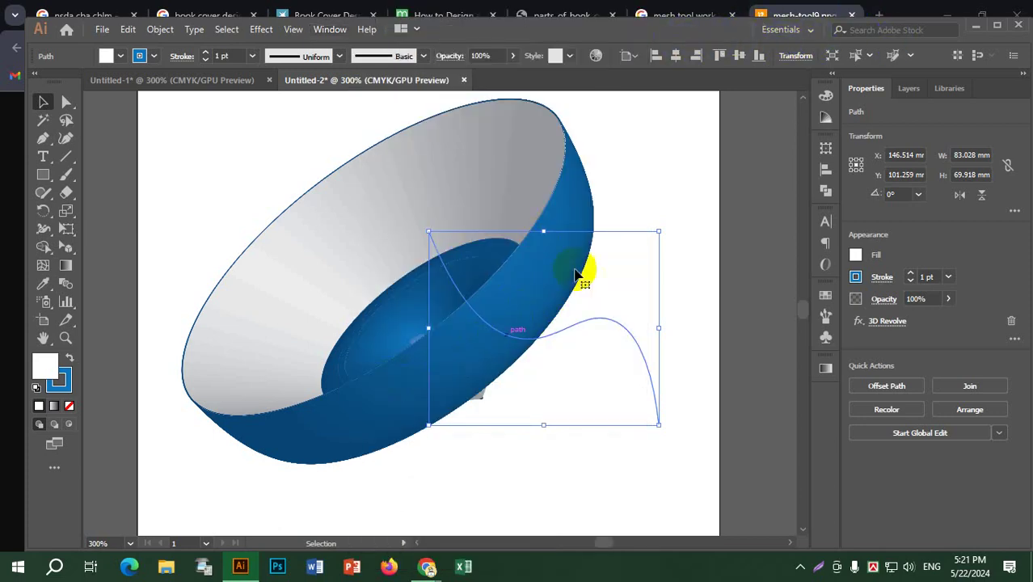
pyautogui.click(323, 31)
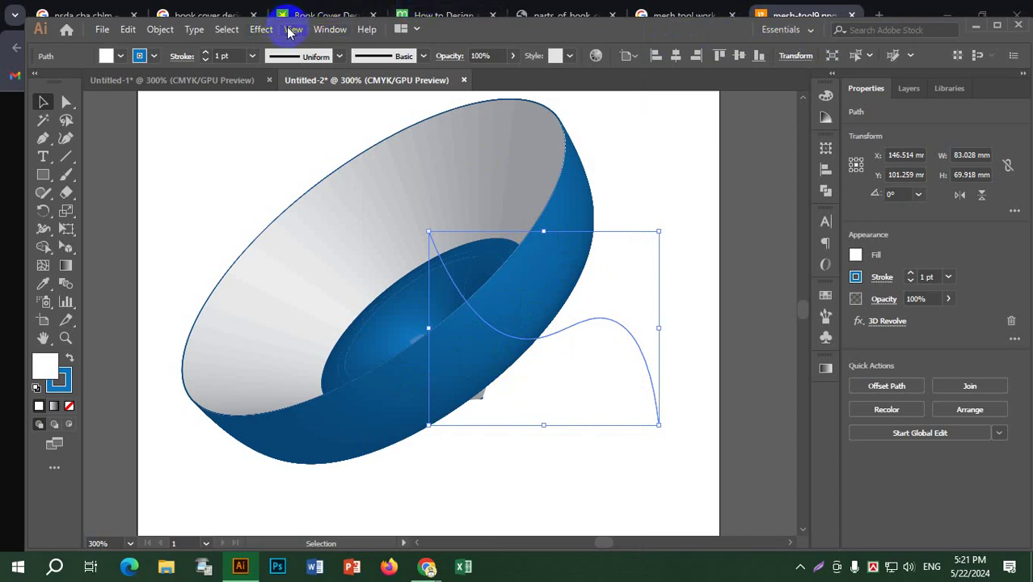
# Start another instance of the 3D Revolve effect on the blue bowl and open its Map Art options.
pyautogui.click(261, 29)
pyautogui.moveTo(279, 115)
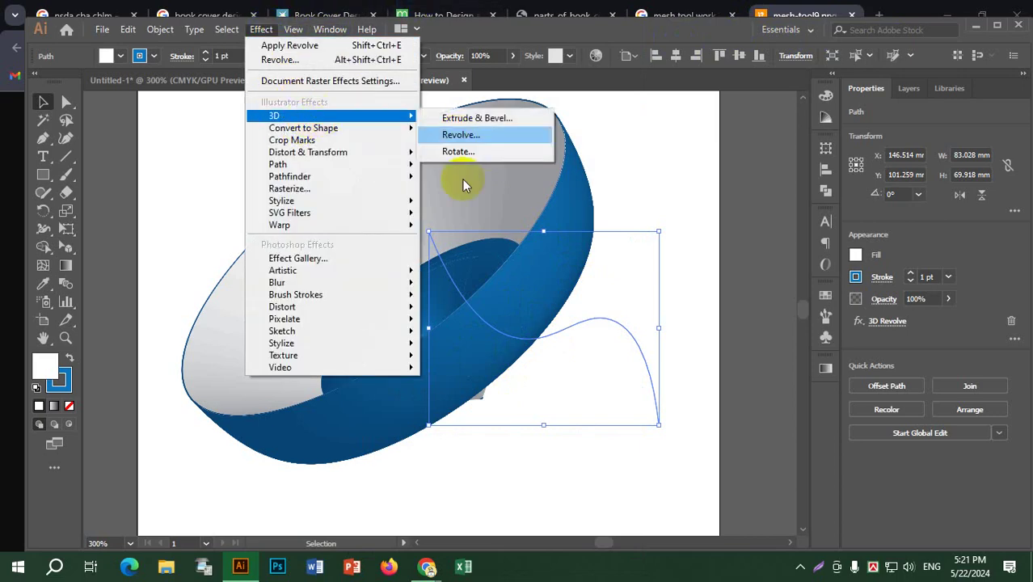
pyautogui.click(473, 137)
pyautogui.click(614, 324)
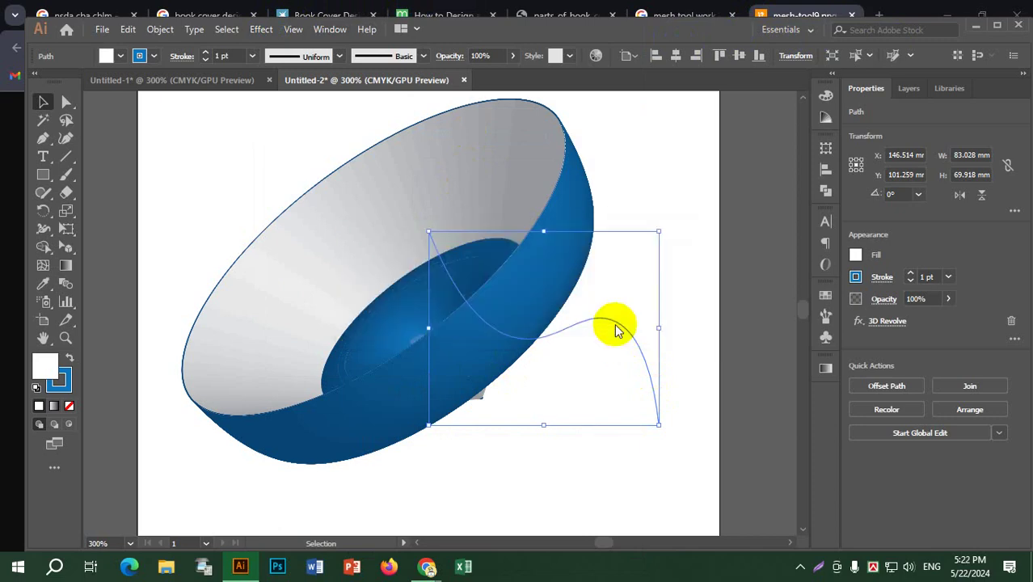
pyautogui.moveTo(721, 104)
pyautogui.mouseDown()
pyautogui.moveTo(701, 100)
pyautogui.moveTo(718, 98)
pyautogui.mouseUp()
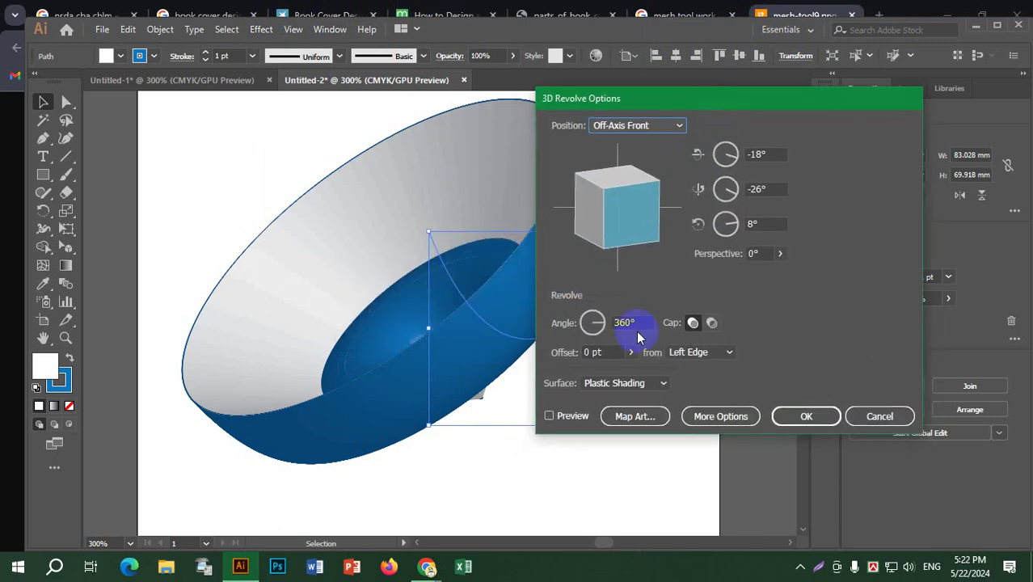
pyautogui.click(638, 417)
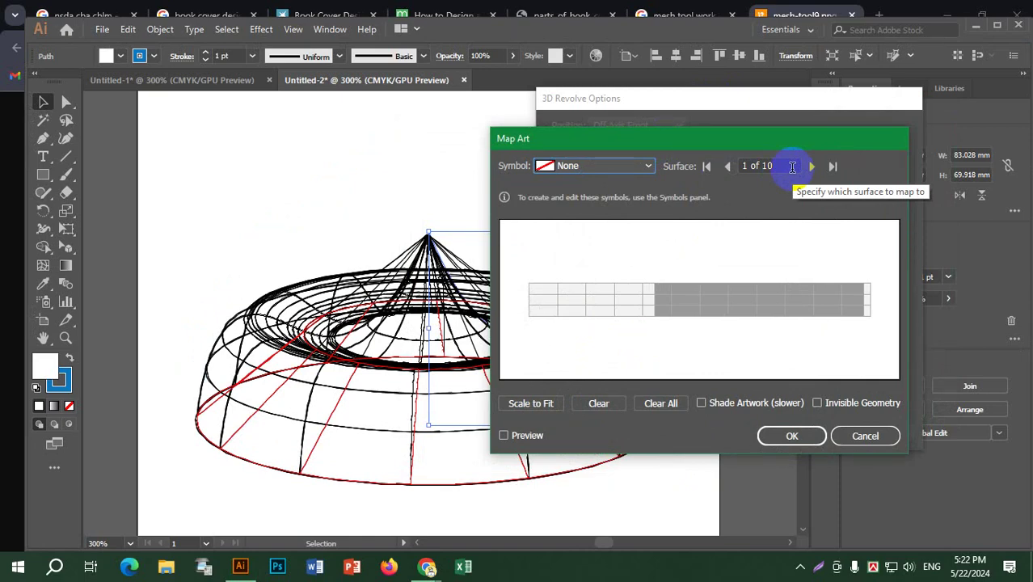
pyautogui.click(792, 167)
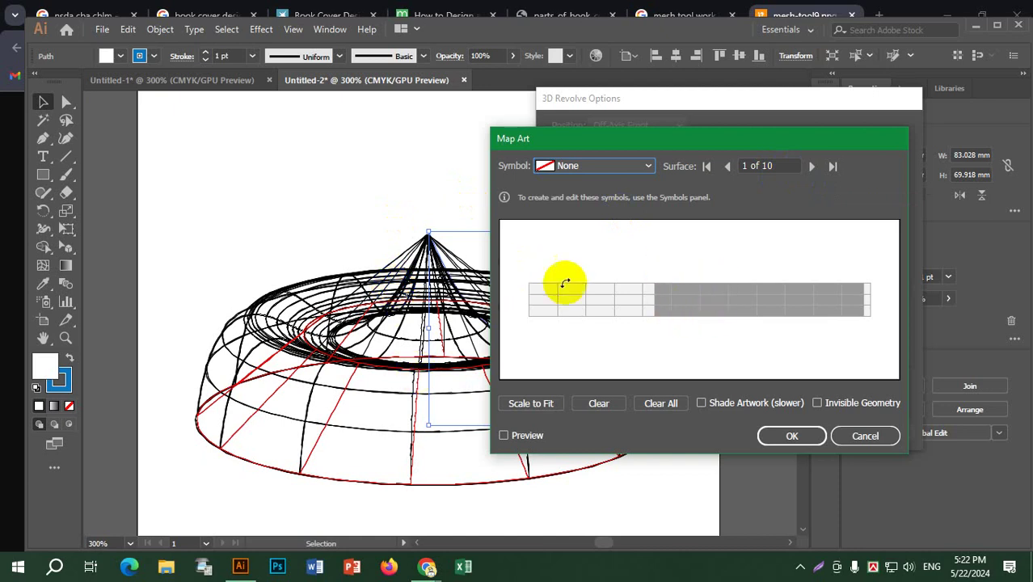
# Map an enlarged Gerbera symbol onto the left end of surface 1 with preview on, and advance to surface 2.
pyautogui.click(628, 165)
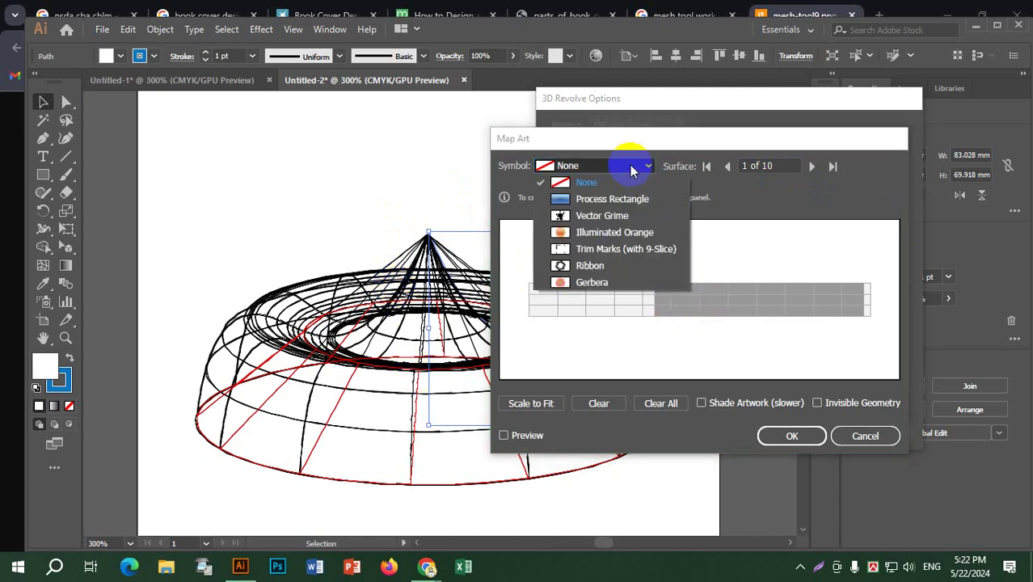
pyautogui.click(606, 282)
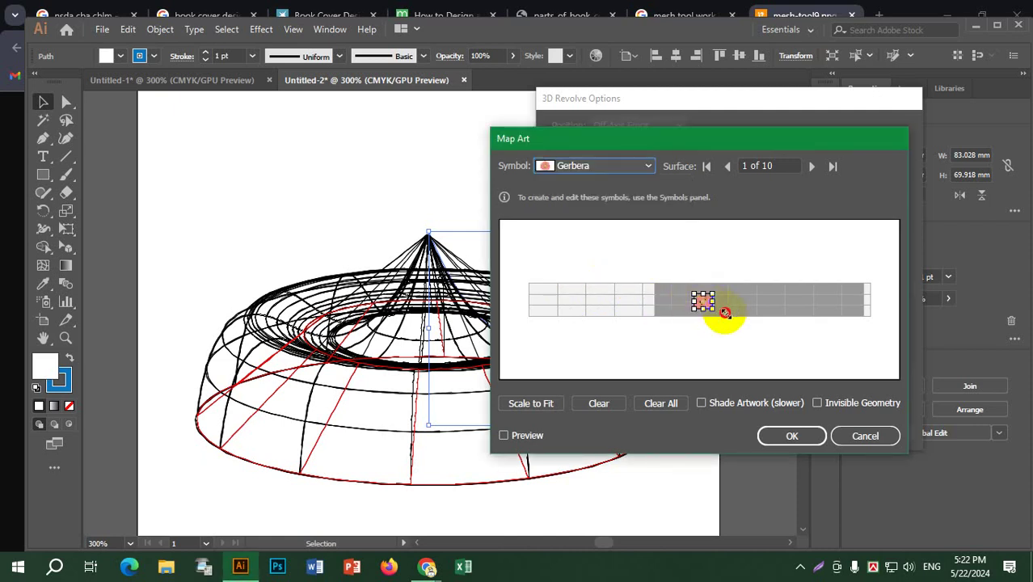
pyautogui.moveTo(715, 309); pyautogui.dragTo(628, 301)
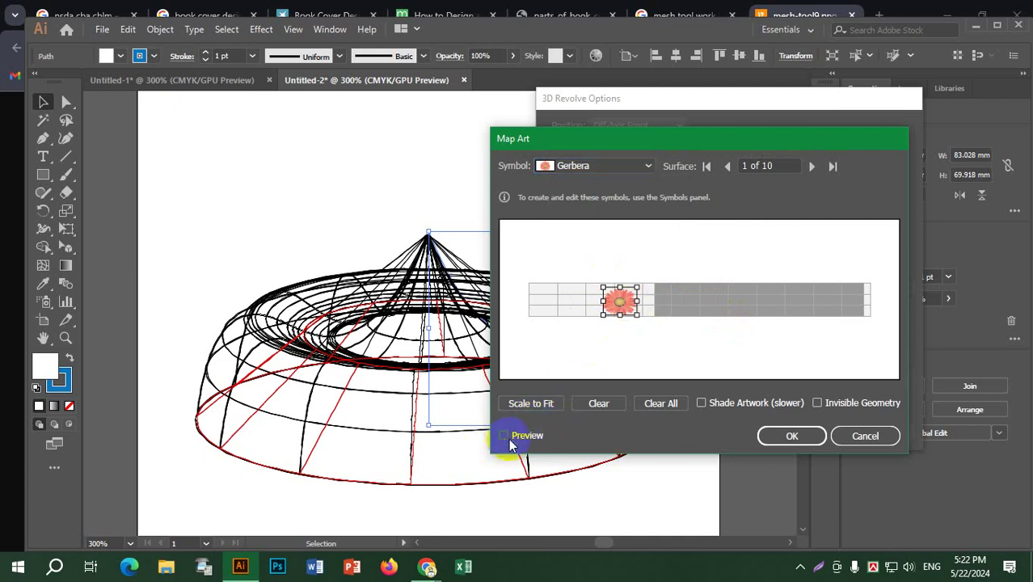
pyautogui.click(518, 441)
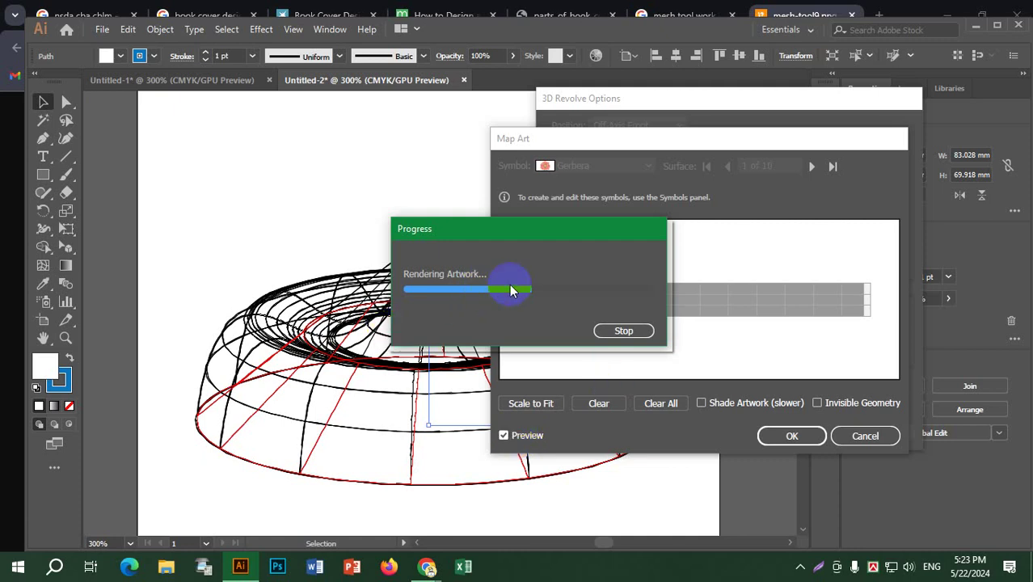
pyautogui.moveTo(543, 228); pyautogui.dragTo(503, 433)
pyautogui.moveTo(456, 459); pyautogui.dragTo(464, 217)
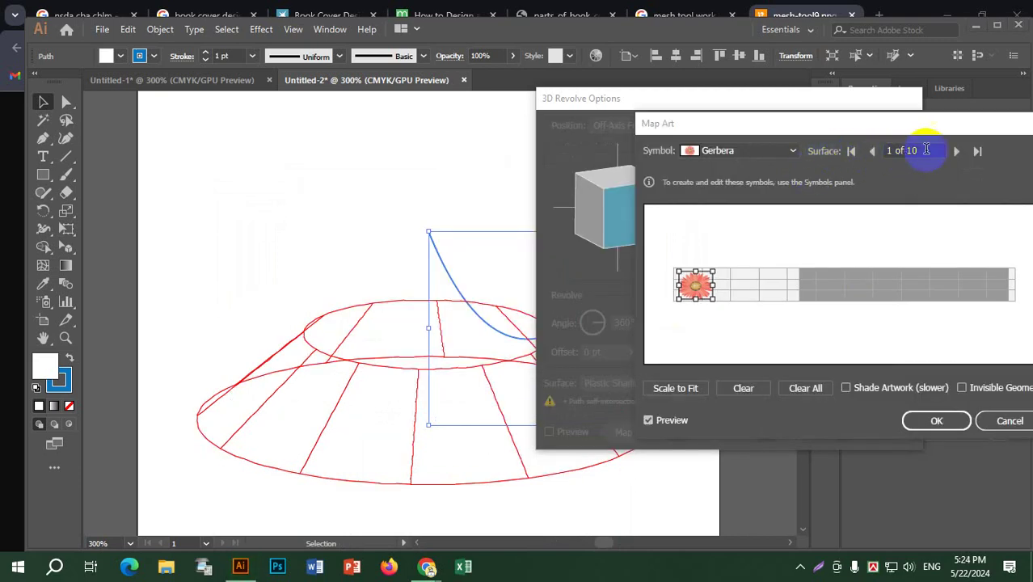
pyautogui.click(954, 151)
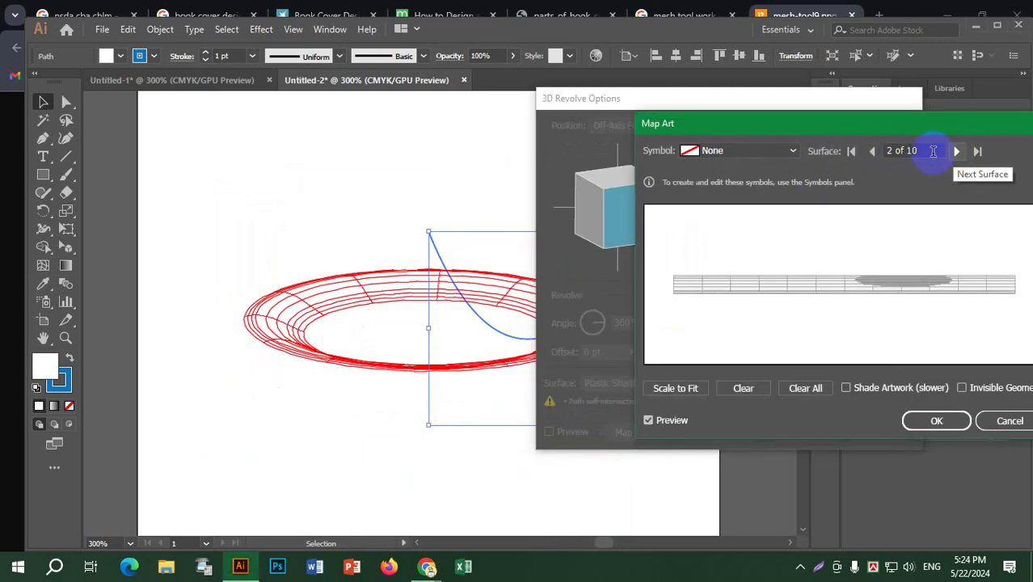
# Go back through the mapped surfaces to surface 8 and assign the Gerbera symbol to it.
pyautogui.click(872, 151)
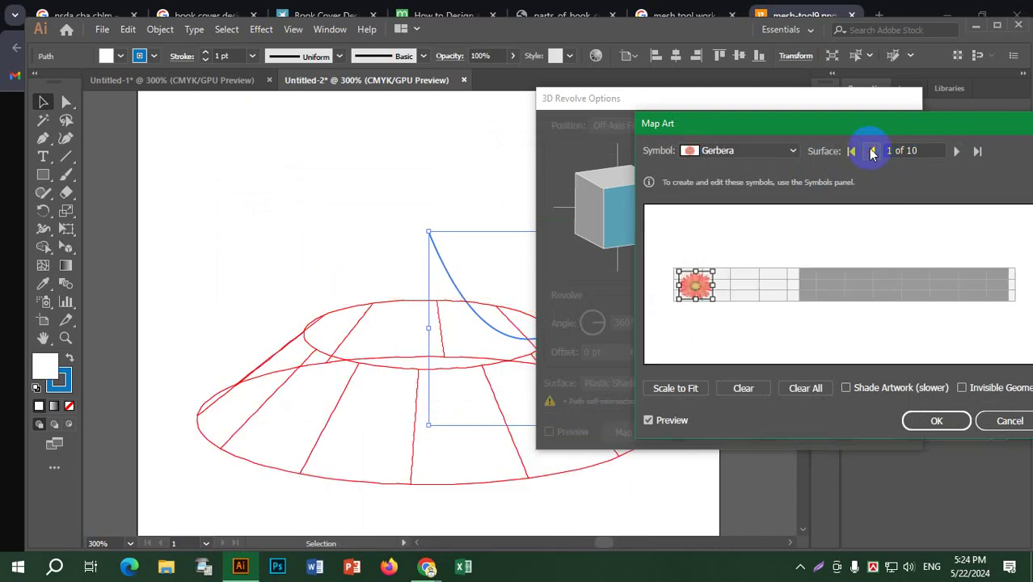
pyautogui.click(871, 151)
pyautogui.click(872, 151)
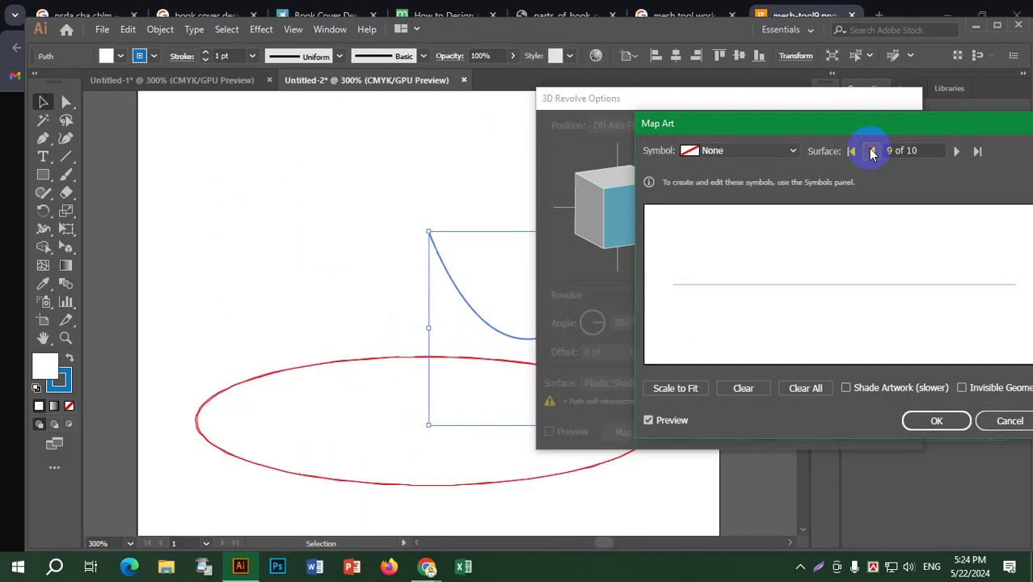
pyautogui.click(872, 151)
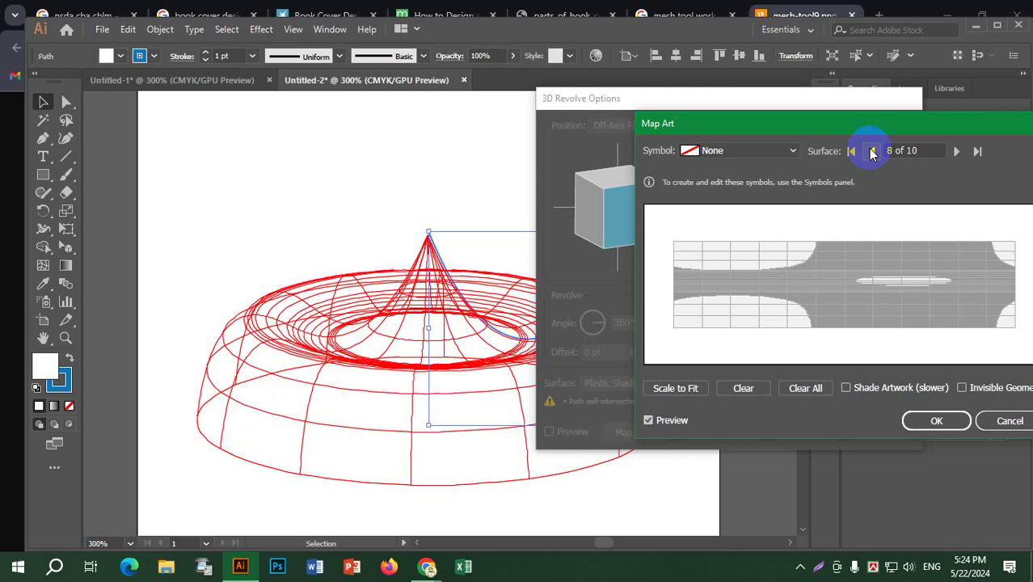
pyautogui.click(768, 150)
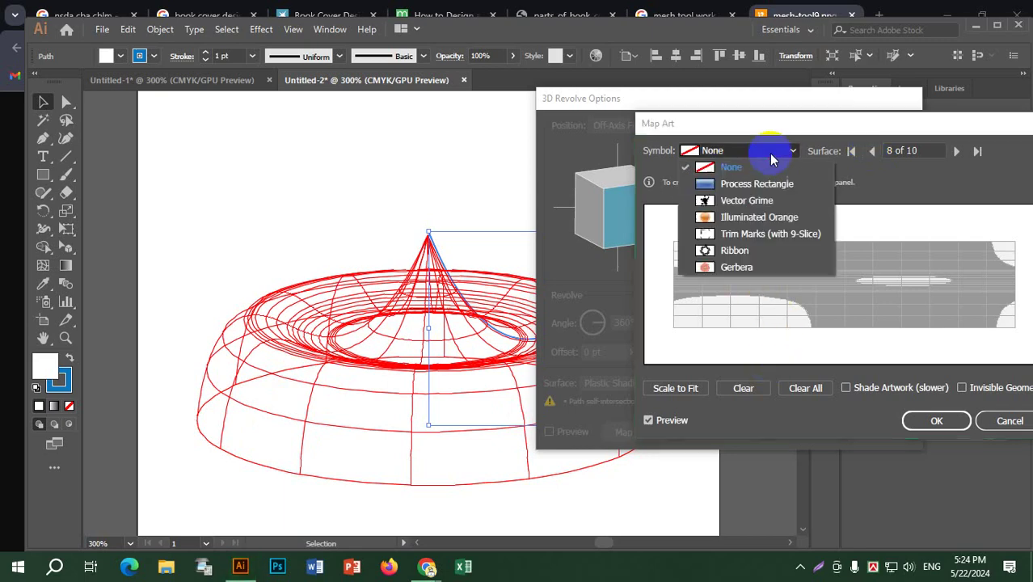
pyautogui.click(719, 268)
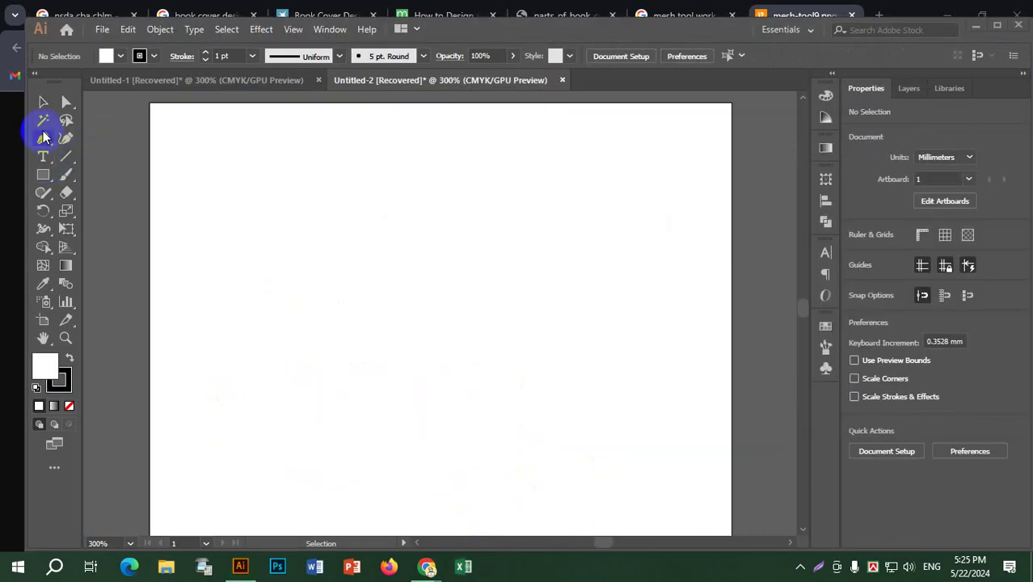
# Draw the upper part of a profile with the Pen tool: a curve about 51 mm tall ending in a small notch curve about 8 mm tall.
pyautogui.click(43, 138)
pyautogui.click(340, 186)
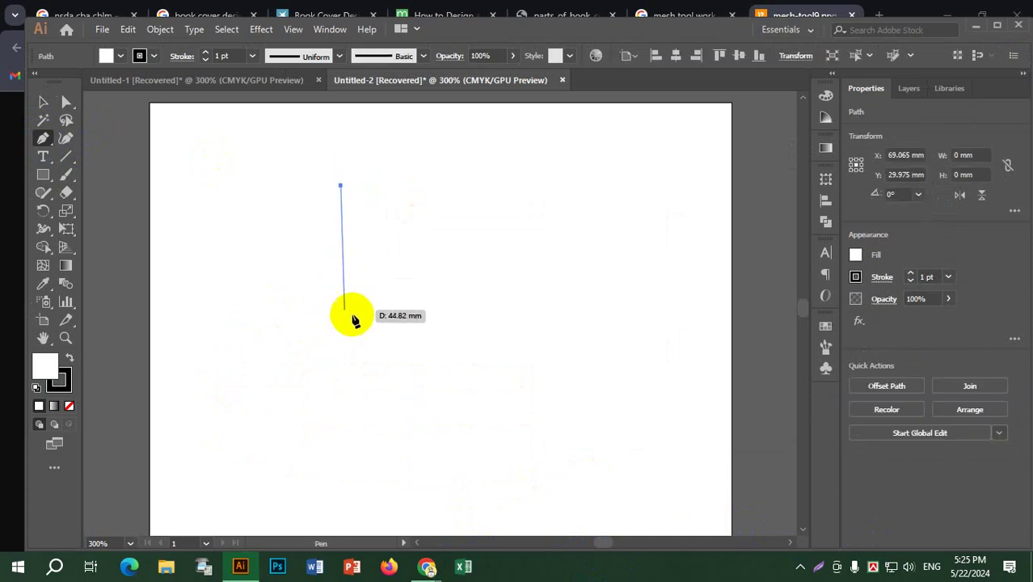
pyautogui.moveTo(377, 327); pyautogui.dragTo(437, 328)
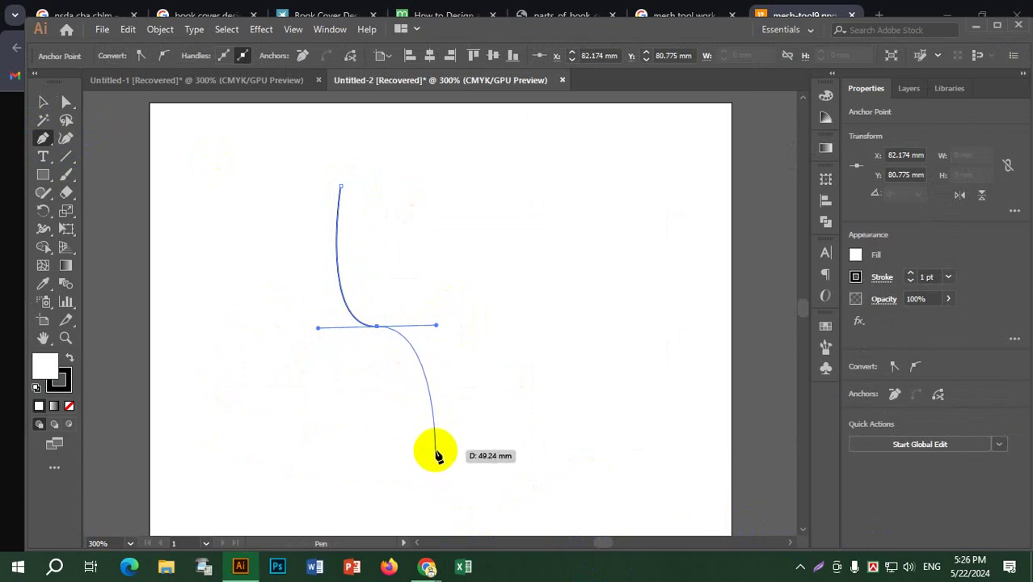
pyautogui.click(377, 327)
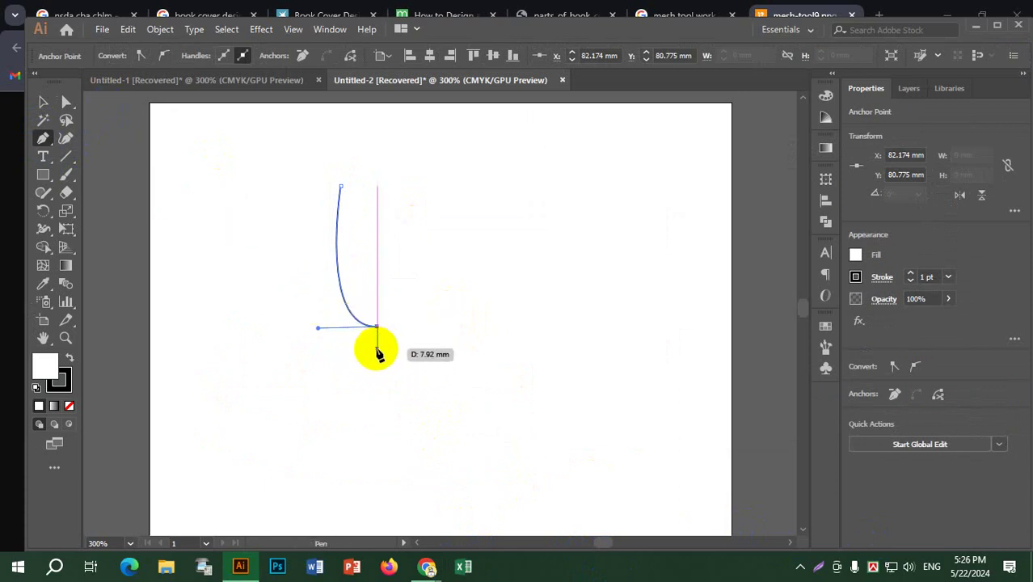
pyautogui.moveTo(375, 348)
pyautogui.mouseDown()
pyautogui.moveTo(394, 358)
pyautogui.moveTo(386, 360)
pyautogui.mouseUp()
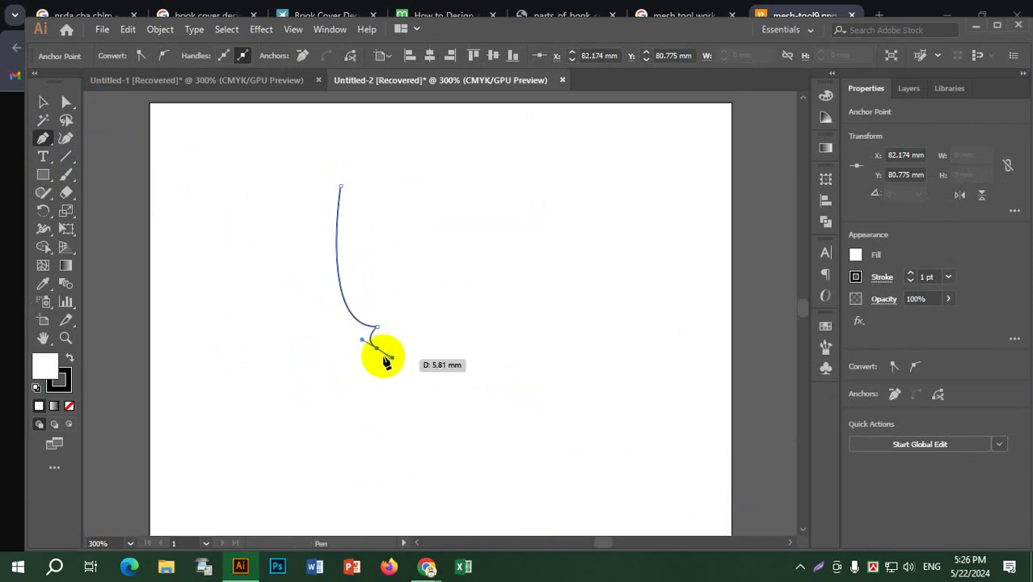
pyautogui.click(376, 348)
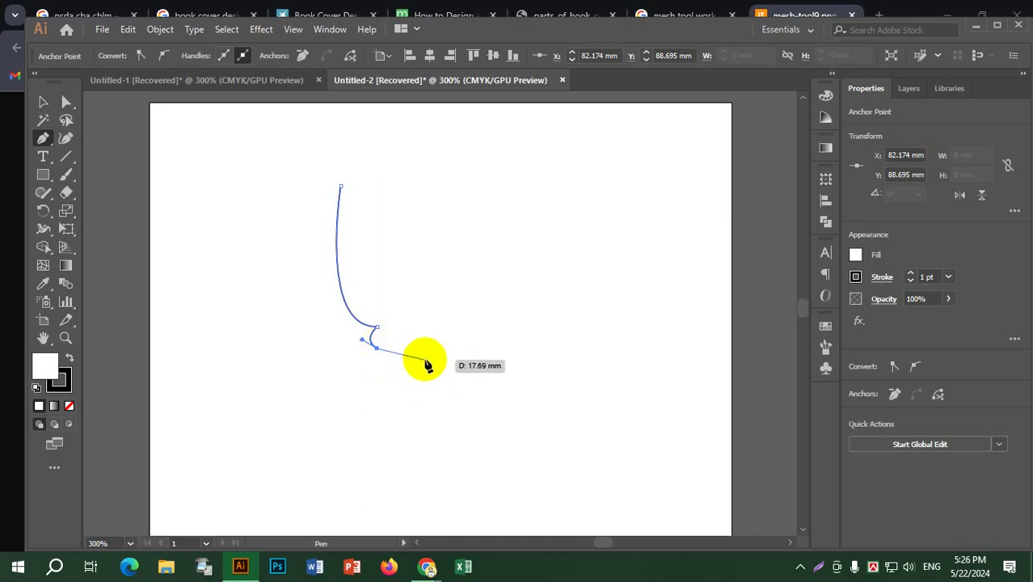
# Extend the profile with straight segments about 17 mm right, 50 mm down and 11 mm left, and end the path.
pyautogui.click(426, 349)
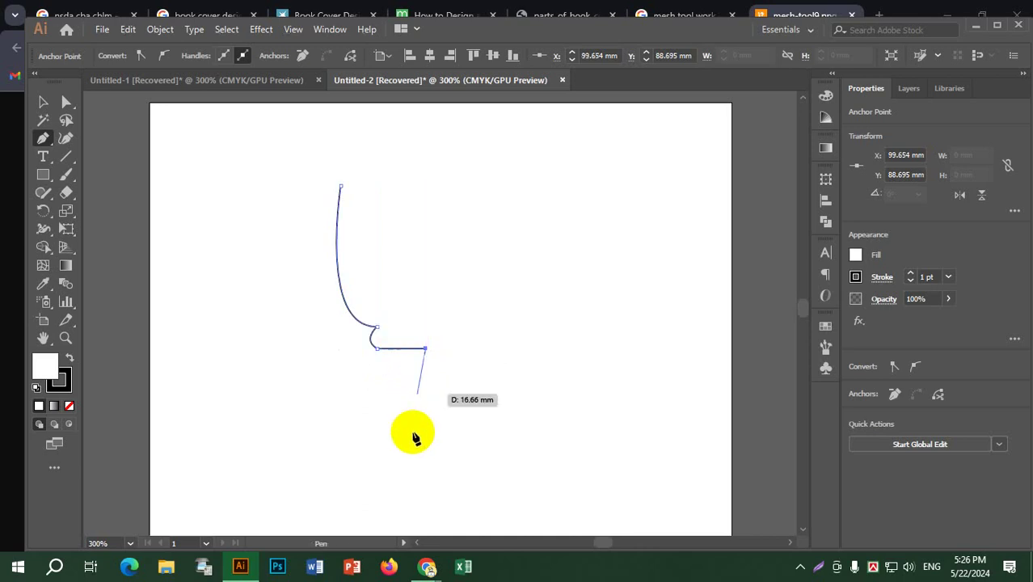
pyautogui.click(426, 489)
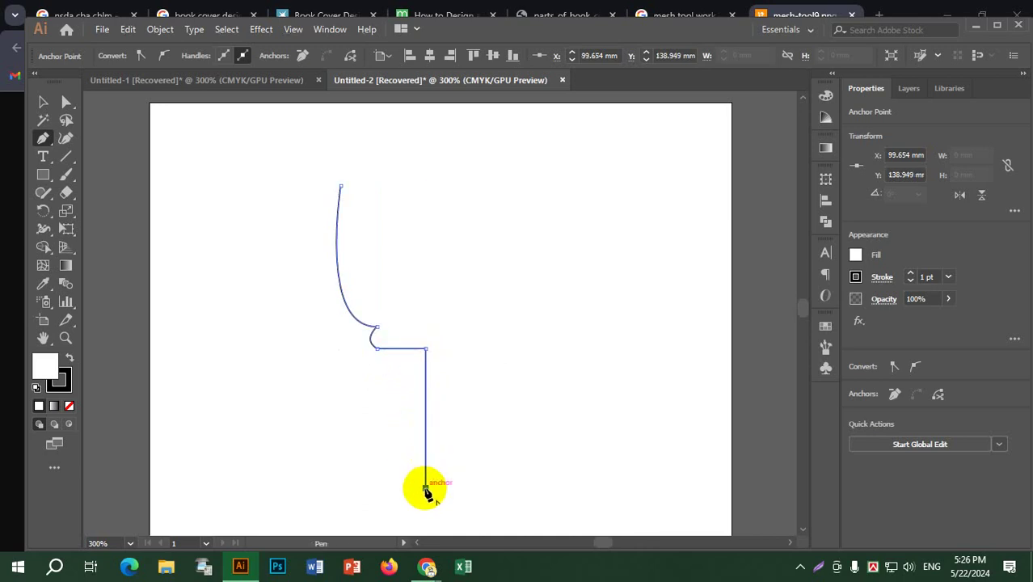
pyautogui.scroll(-1, 422, 485)
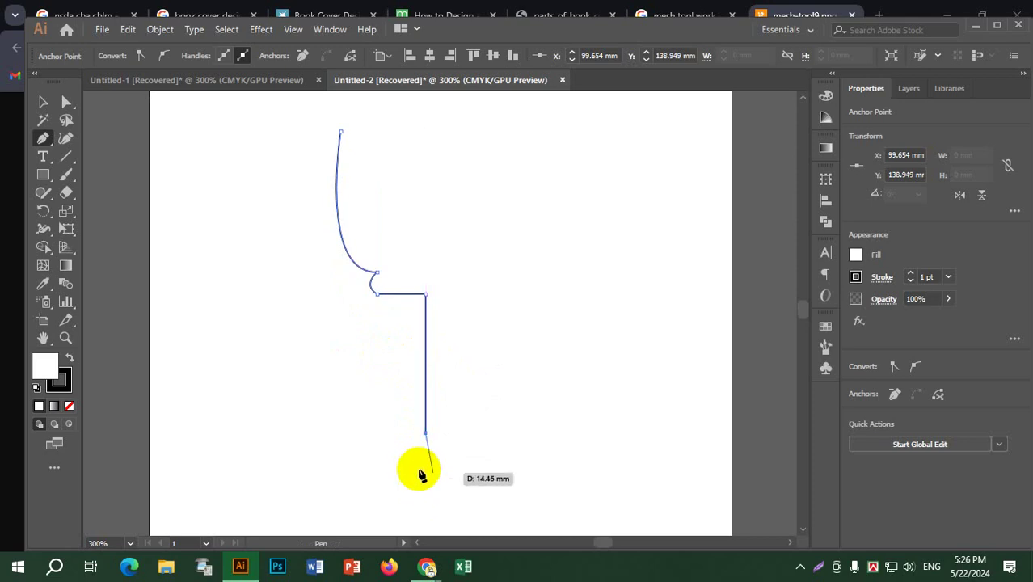
pyautogui.click(396, 434)
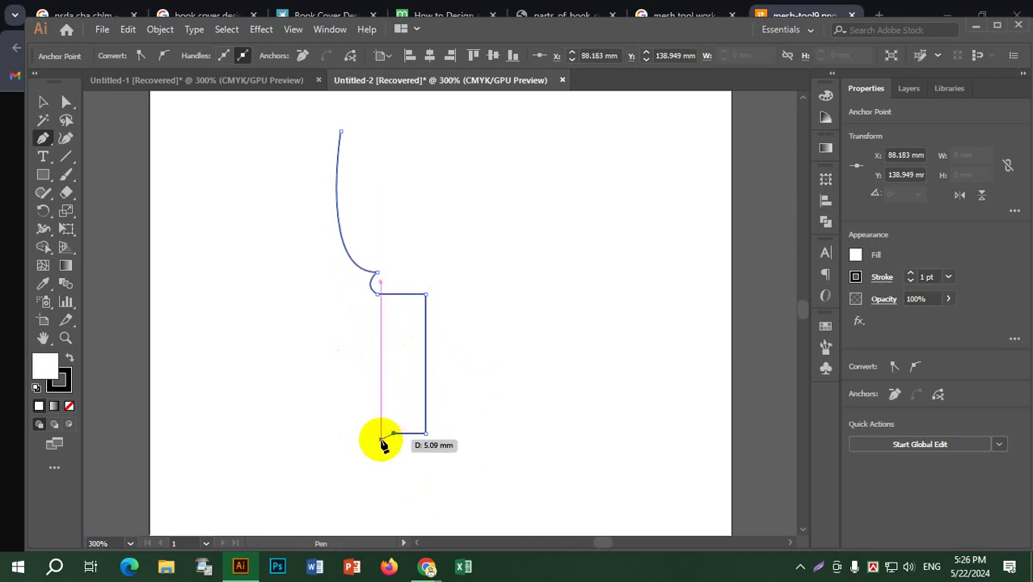
pyautogui.click(44, 101)
pyautogui.click(546, 214)
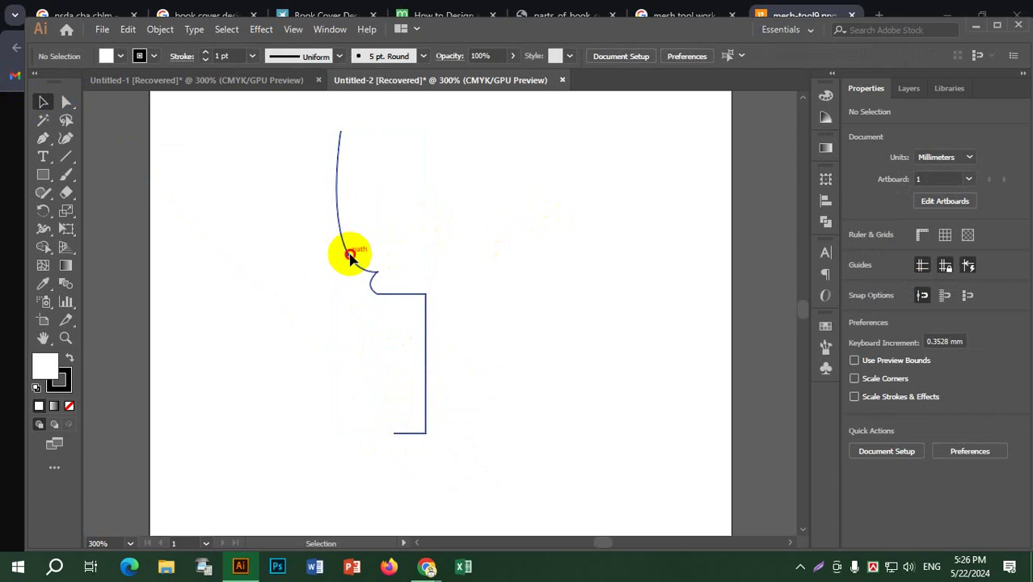
# Start the 3D Revolve effect on the profile path with the preview on, keeping the dialog clear of the artwork.
pyautogui.click(343, 255)
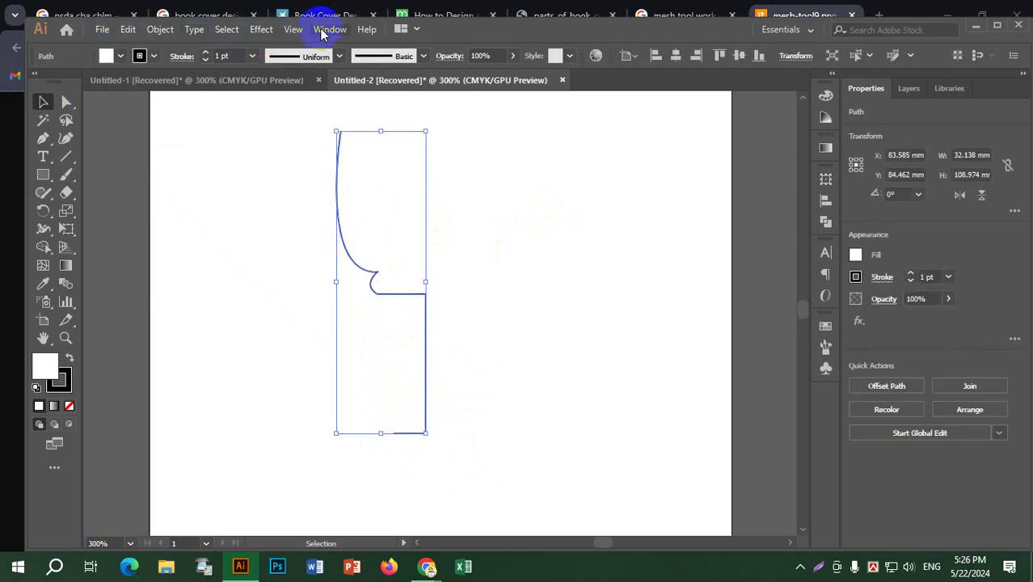
pyautogui.click(261, 29)
pyautogui.moveTo(392, 120)
pyautogui.click(460, 137)
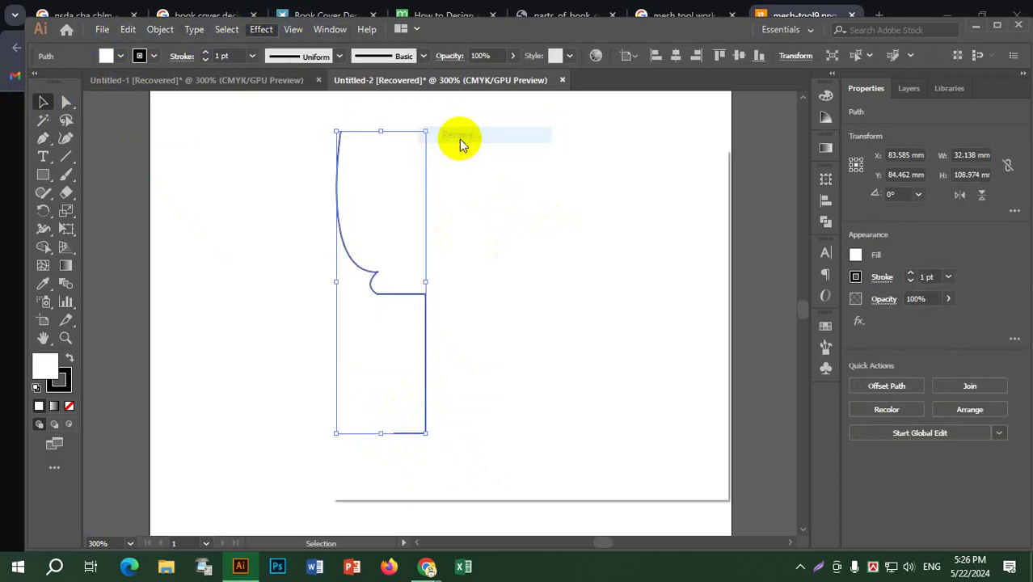
pyautogui.moveTo(513, 165); pyautogui.dragTo(643, 144)
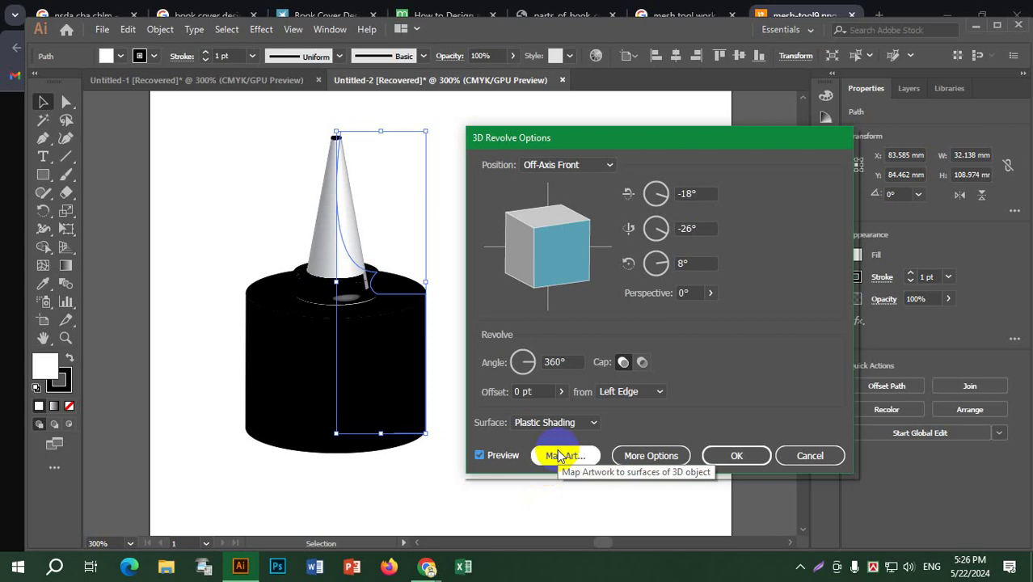
# Show the additional revolve surface options and move the light towards the upper left of the shading sphere.
pyautogui.click(658, 457)
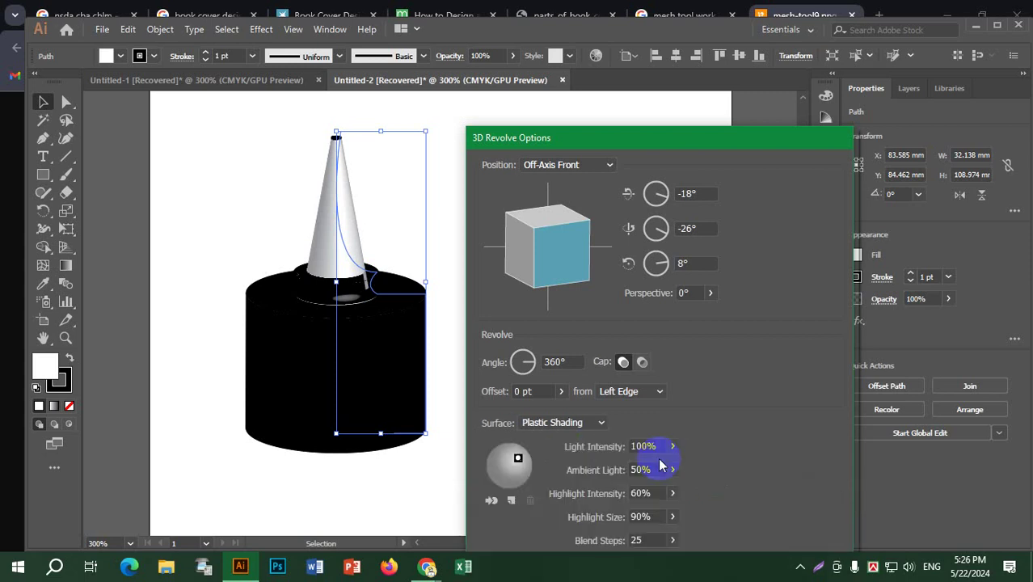
pyautogui.click(502, 463)
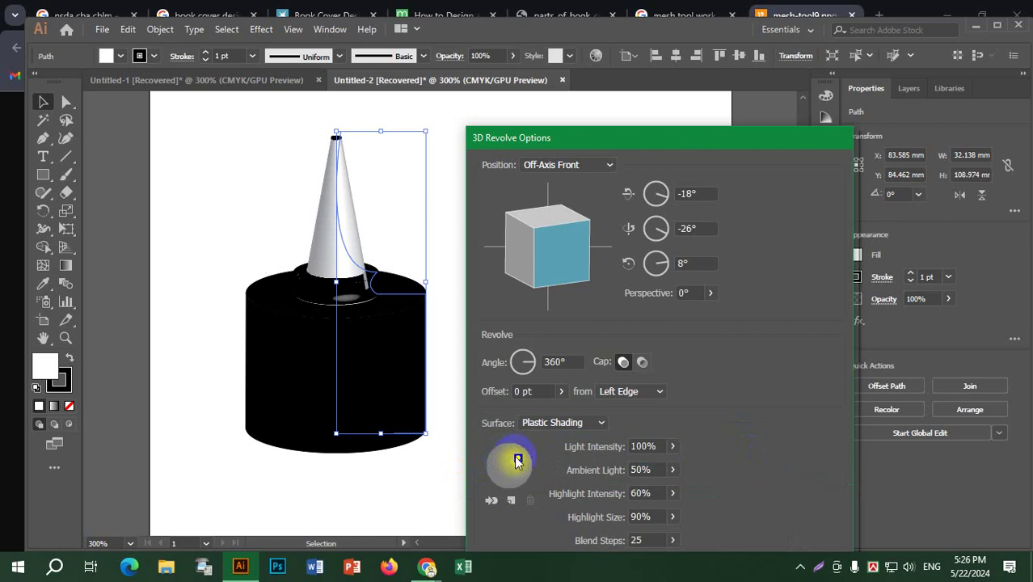
pyautogui.moveTo(518, 460); pyautogui.dragTo(504, 457)
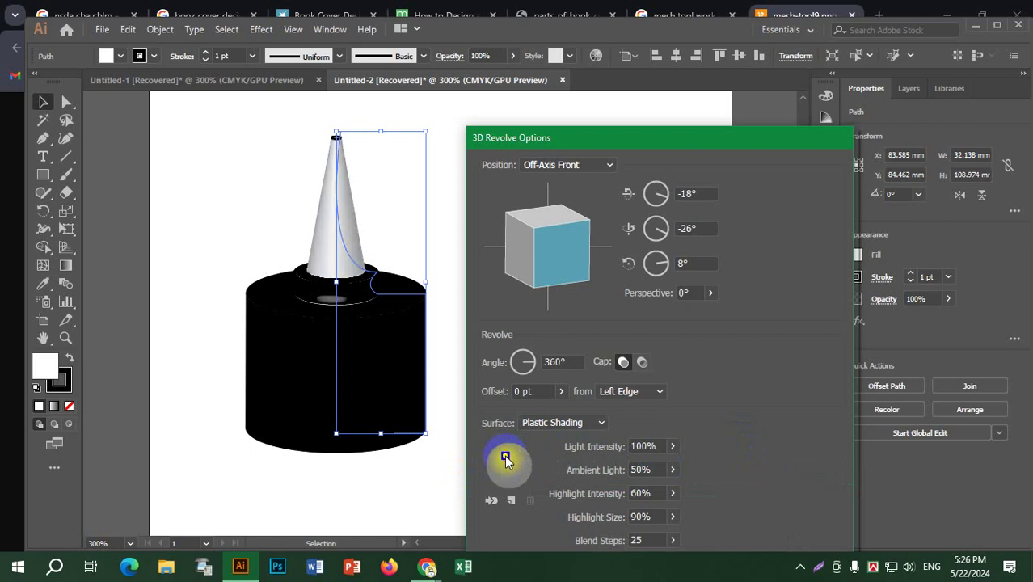
# Try a custom revolve rotation of 15°, -26° and -1°, cancel the effect and deselect the profile.
pyautogui.moveTo(548, 211)
pyautogui.mouseDown()
pyautogui.moveTo(555, 245)
pyautogui.moveTo(556, 221)
pyautogui.mouseUp()
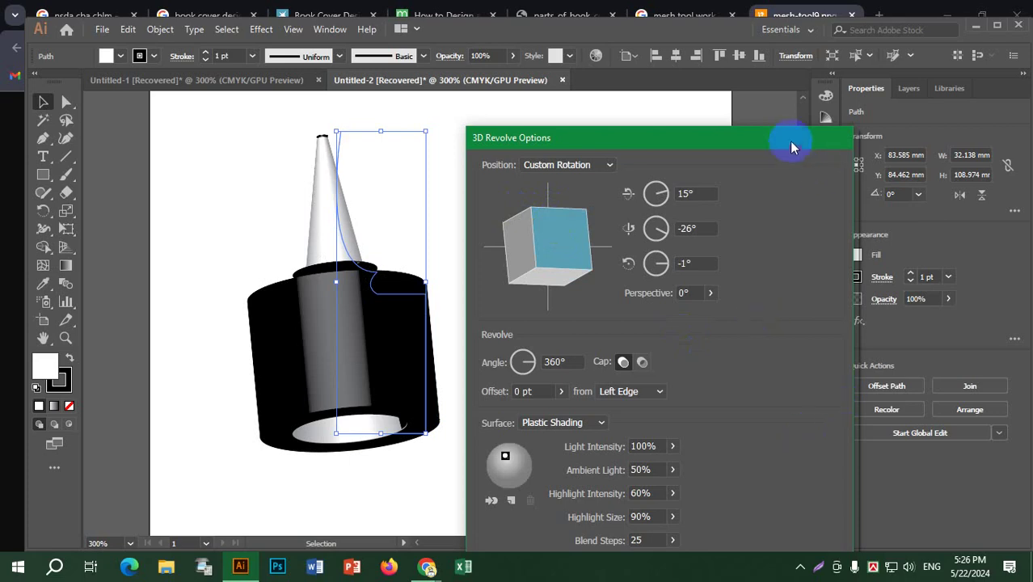
pyautogui.moveTo(789, 141)
pyautogui.mouseDown()
pyautogui.moveTo(703, 92)
pyautogui.moveTo(765, 79)
pyautogui.moveTo(666, 11)
pyautogui.mouseUp()
pyautogui.click(676, 496)
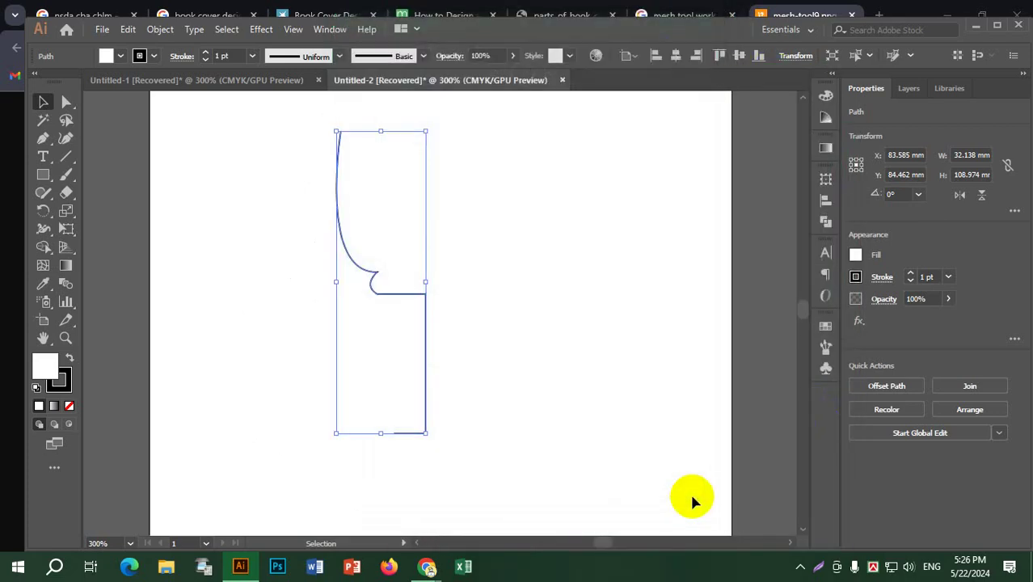
pyautogui.click(546, 321)
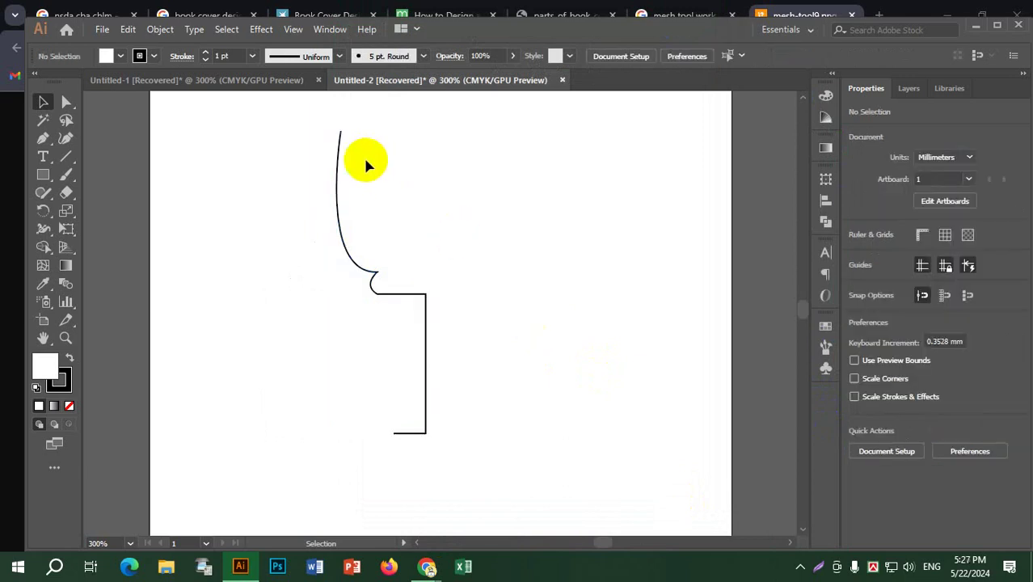
# Move the profile's top anchor about 8 mm left and 2.5 mm down with Direct Selection, and adjust the handle at the curve's lower end.
pyautogui.click(45, 108)
pyautogui.click(66, 103)
pyautogui.click(340, 132)
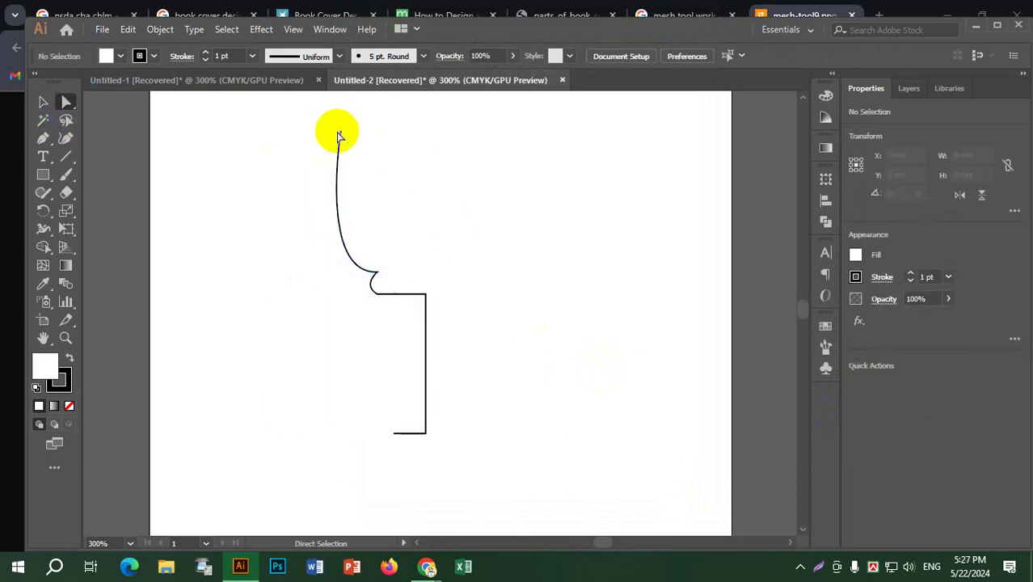
pyautogui.moveTo(340, 133); pyautogui.dragTo(317, 137)
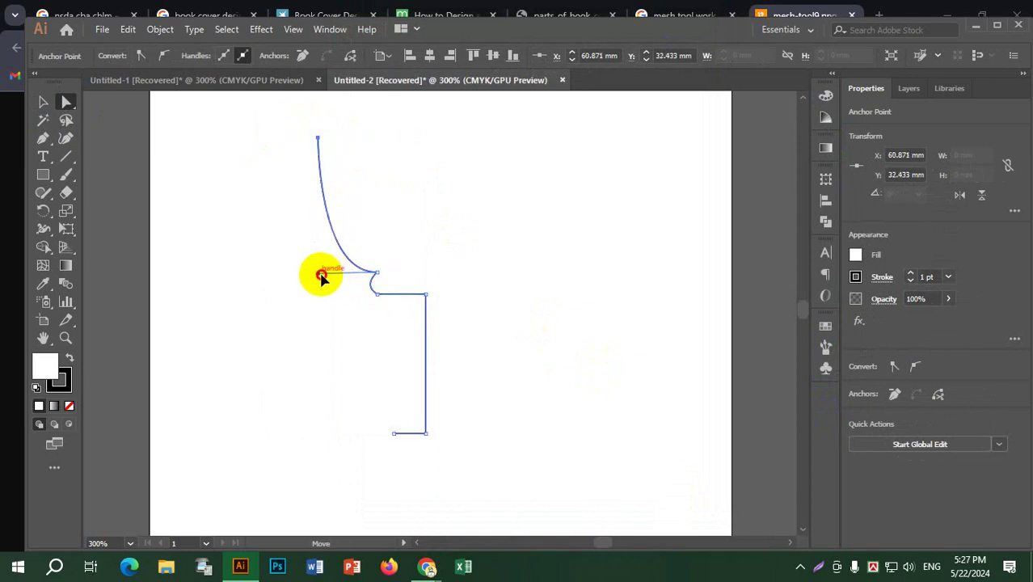
pyautogui.moveTo(318, 274); pyautogui.dragTo(380, 288)
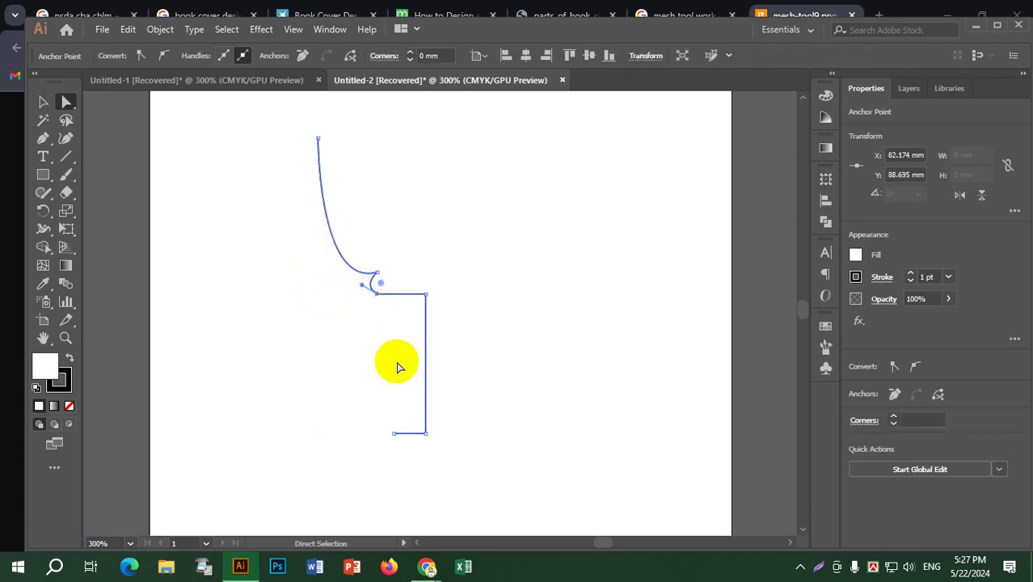
# Delete the anchor below the notch curve and the path's bottom-left end anchor with the Delete Anchor Point tool.
pyautogui.click(42, 142)
pyautogui.click(108, 175)
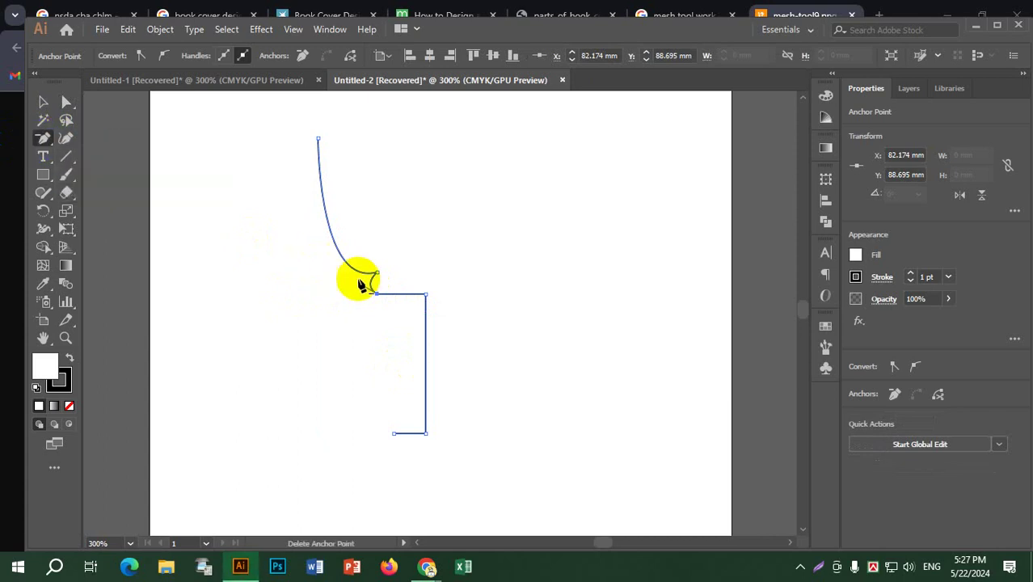
pyautogui.click(377, 292)
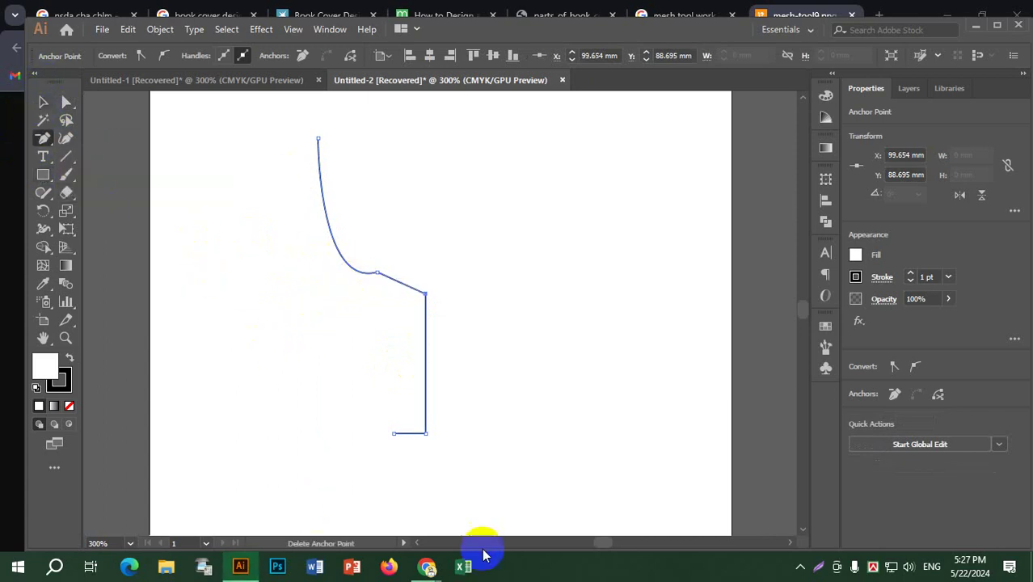
pyautogui.click(393, 433)
pyautogui.click(42, 102)
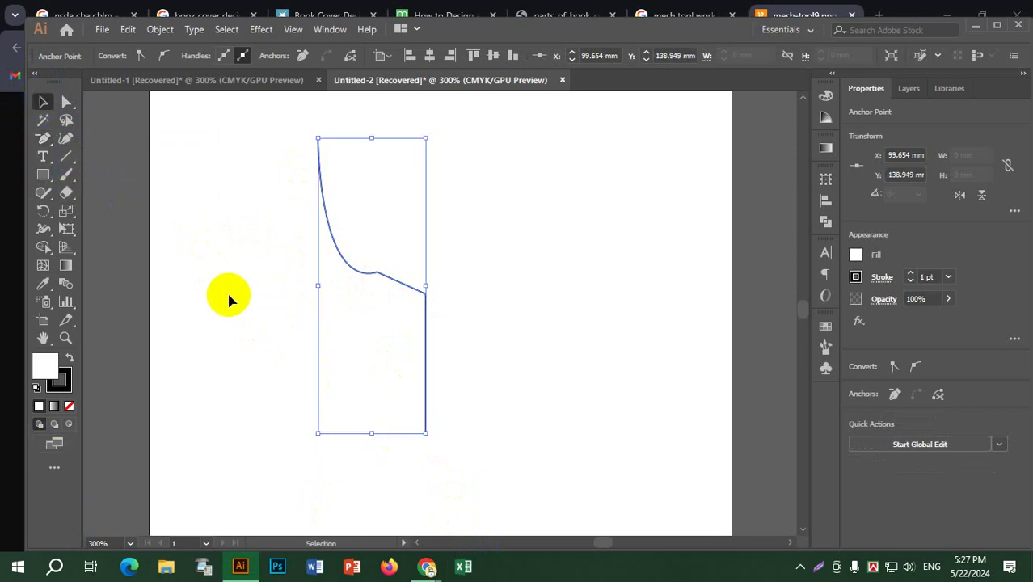
# Select the whole profile path and delete it from the artboard.
pyautogui.click(245, 300)
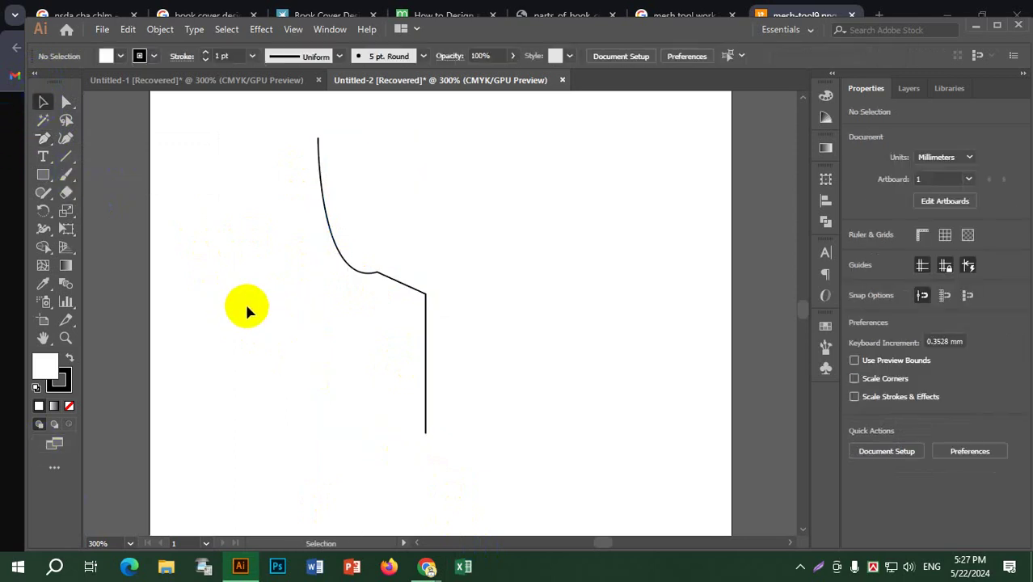
pyautogui.click(326, 207)
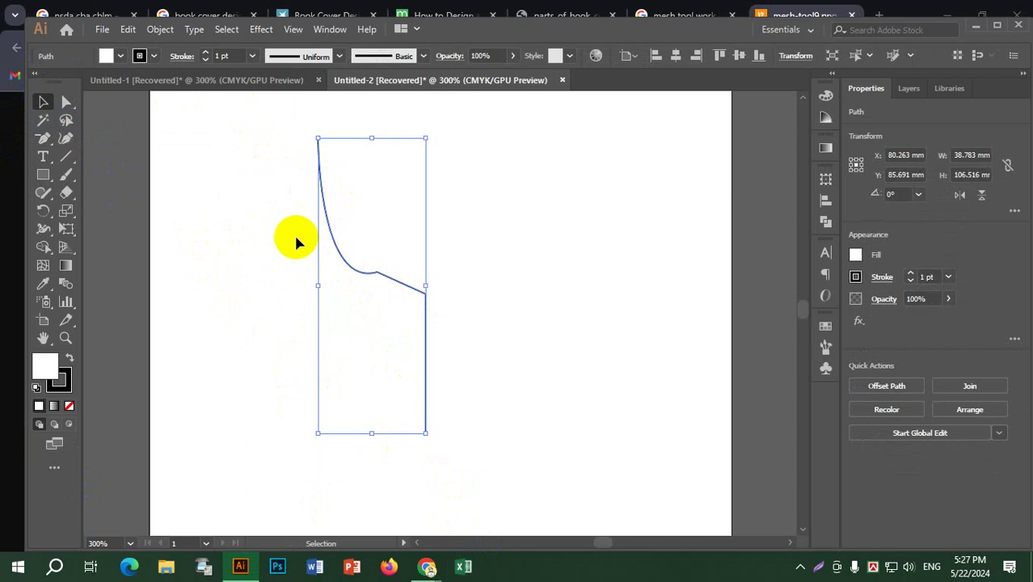
pyautogui.press('Delete')
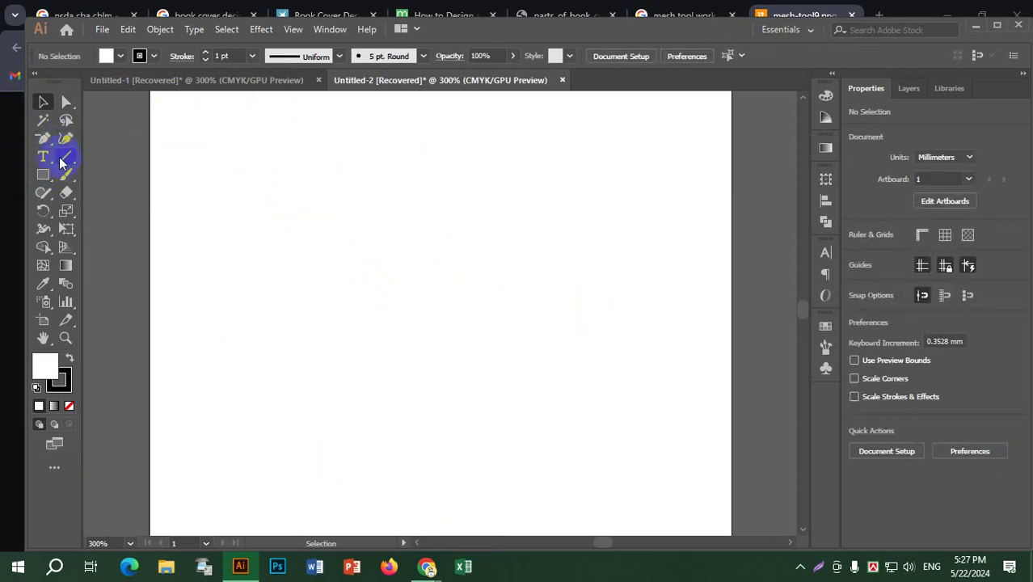
# Draw an arc about 90 mm wide and 43 mm high across the artboard with the Arc tool.
pyautogui.moveTo(61, 162); pyautogui.dragTo(133, 172)
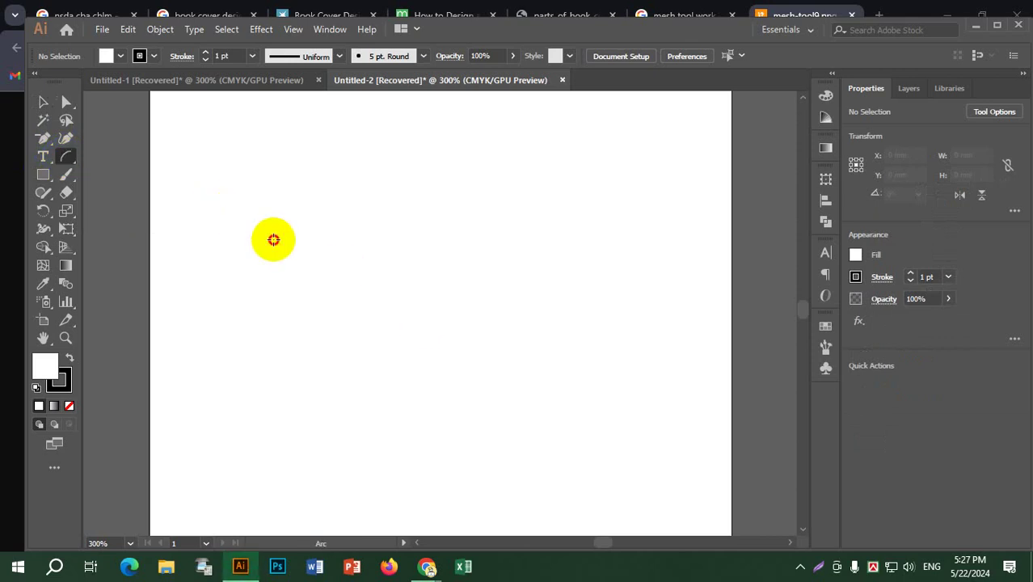
pyautogui.moveTo(273, 239); pyautogui.dragTo(523, 357)
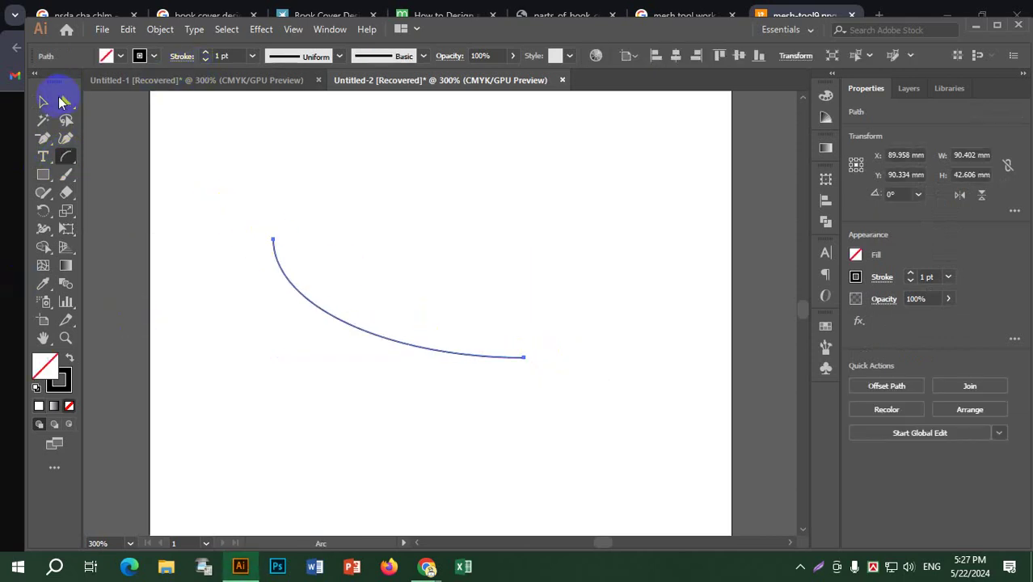
# Move the arc about 15 mm left and 19 mm up on the artboard.
pyautogui.click(60, 99)
pyautogui.click(332, 300)
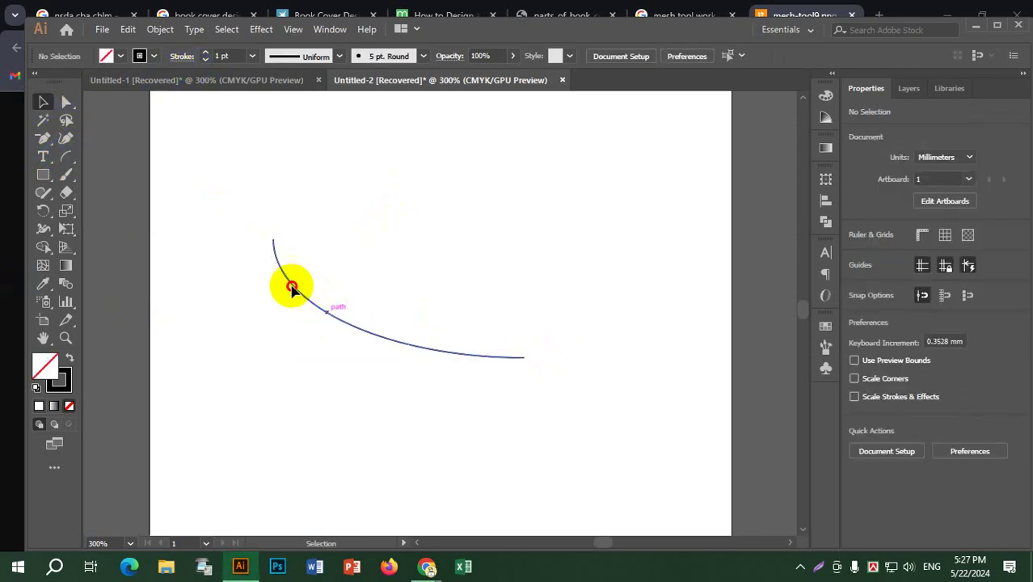
pyautogui.moveTo(291, 288); pyautogui.dragTo(250, 237)
pyautogui.click(261, 29)
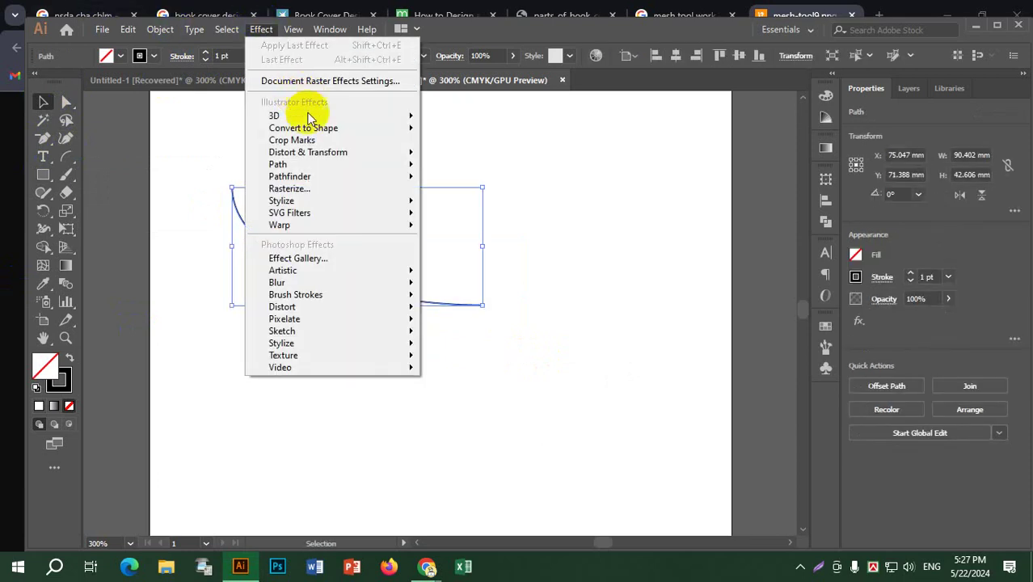
pyautogui.moveTo(311, 116)
pyautogui.click(466, 136)
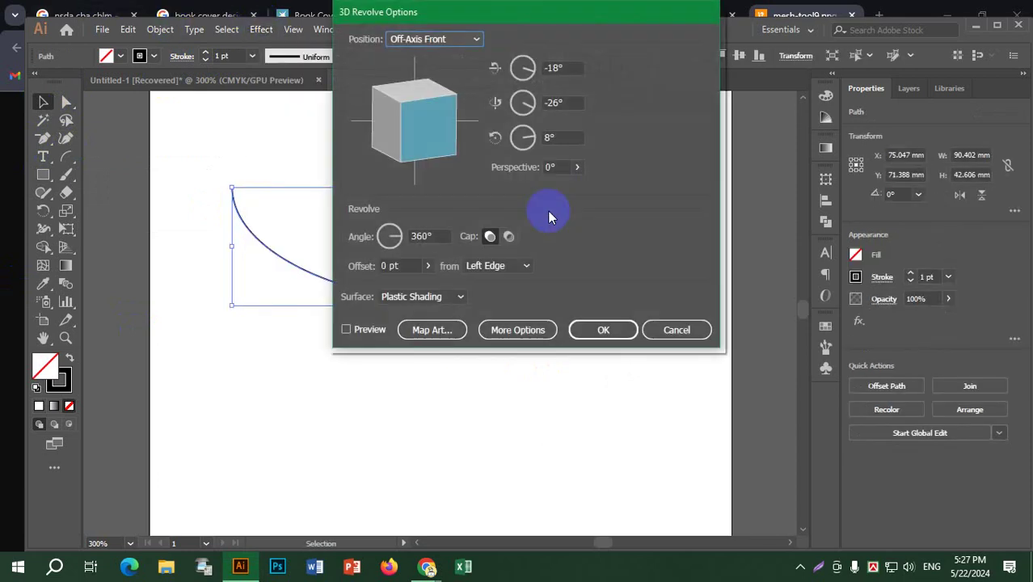
pyautogui.click(369, 330)
pyautogui.moveTo(507, 16); pyautogui.dragTo(747, 90)
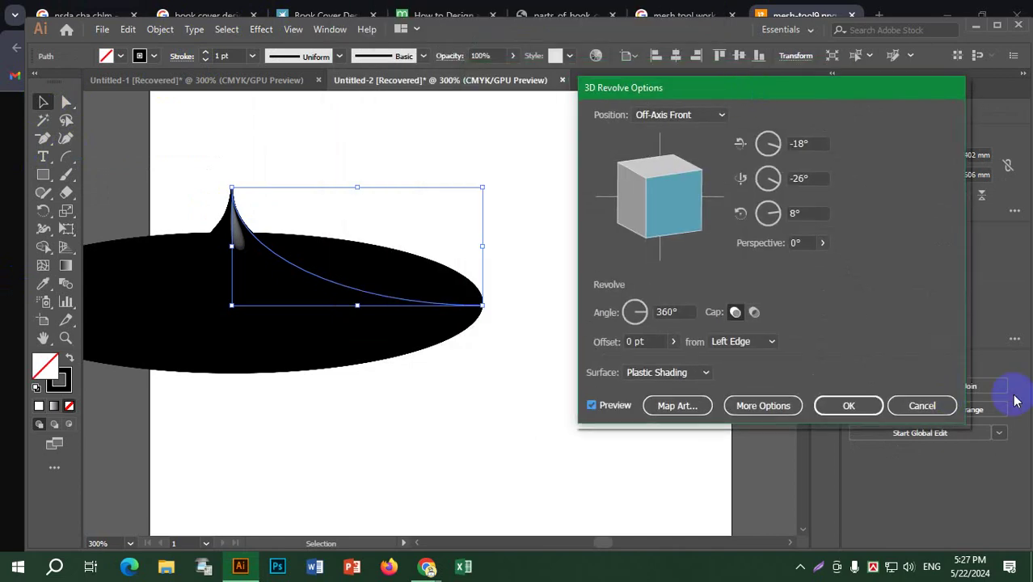
pyautogui.click(921, 405)
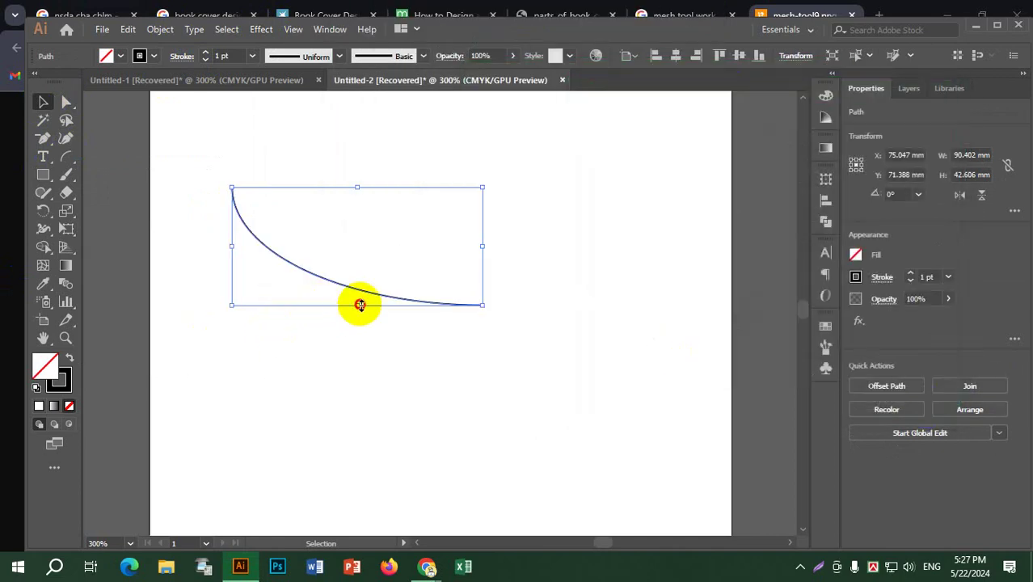
# Flip the arc vertically to about 15 mm high and open Map Art for a previewed 3D Revolve rotated to about 32°, -15°, -2°.
pyautogui.moveTo(360, 304); pyautogui.dragTo(369, 144)
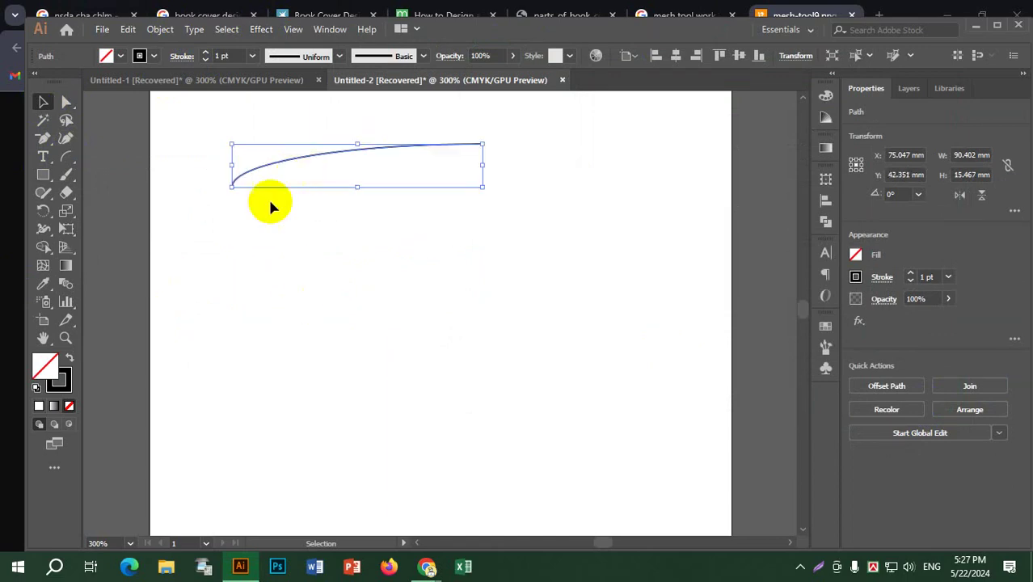
pyautogui.click(256, 30)
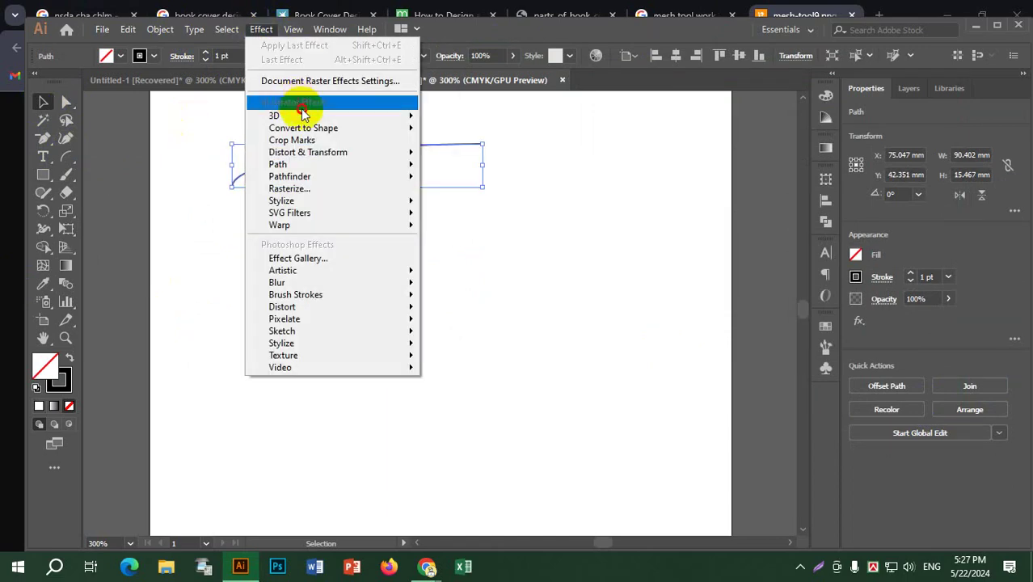
pyautogui.moveTo(311, 116)
pyautogui.click(459, 135)
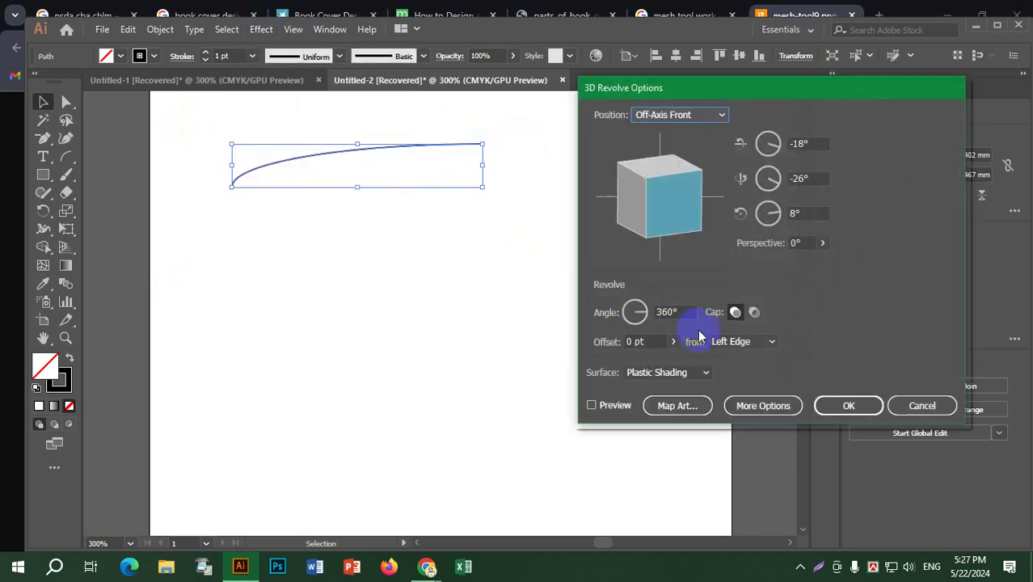
pyautogui.click(599, 404)
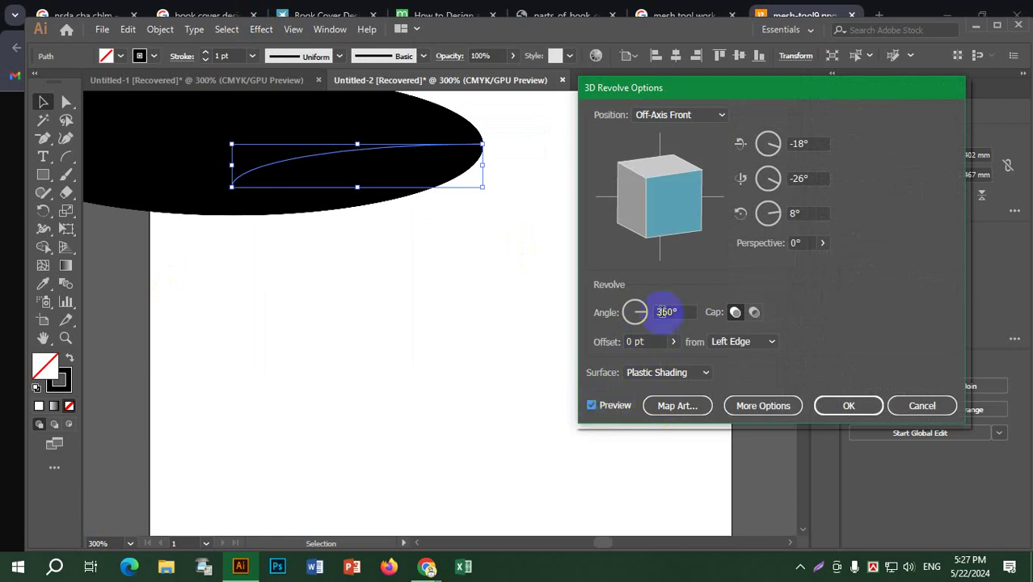
pyautogui.moveTo(666, 194)
pyautogui.mouseDown()
pyautogui.moveTo(657, 161)
pyautogui.moveTo(656, 184)
pyautogui.mouseUp()
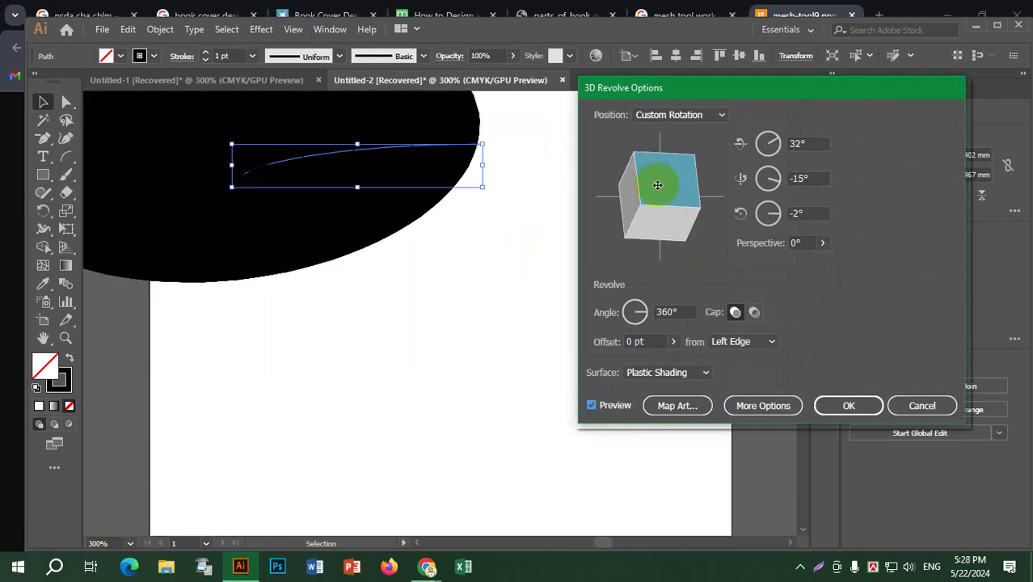
pyautogui.click(664, 406)
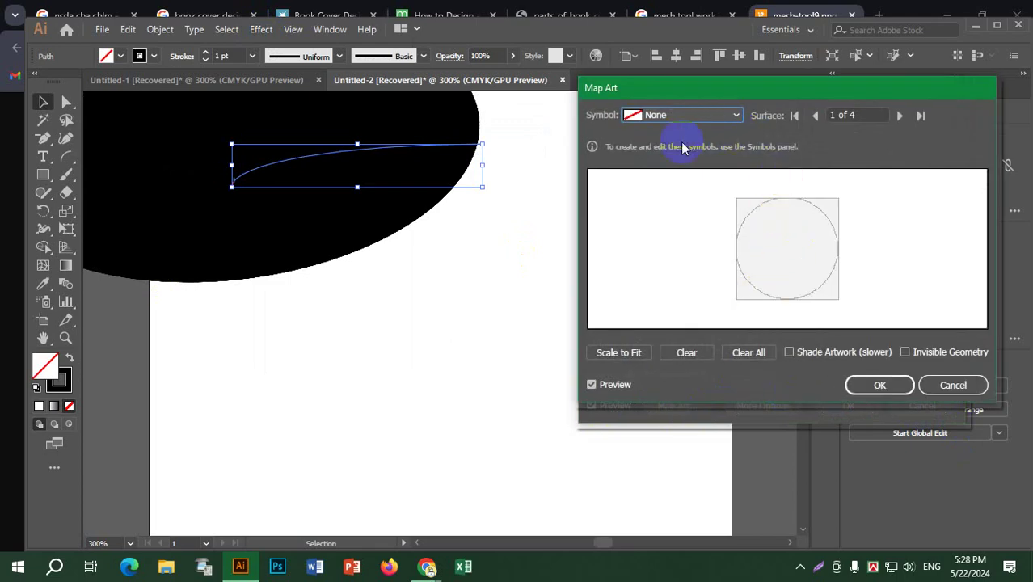
# Try mapping an enlarged Gerbera symbol onto surface 2 of the revolved shape, and clear all mapped artwork.
pyautogui.click(899, 118)
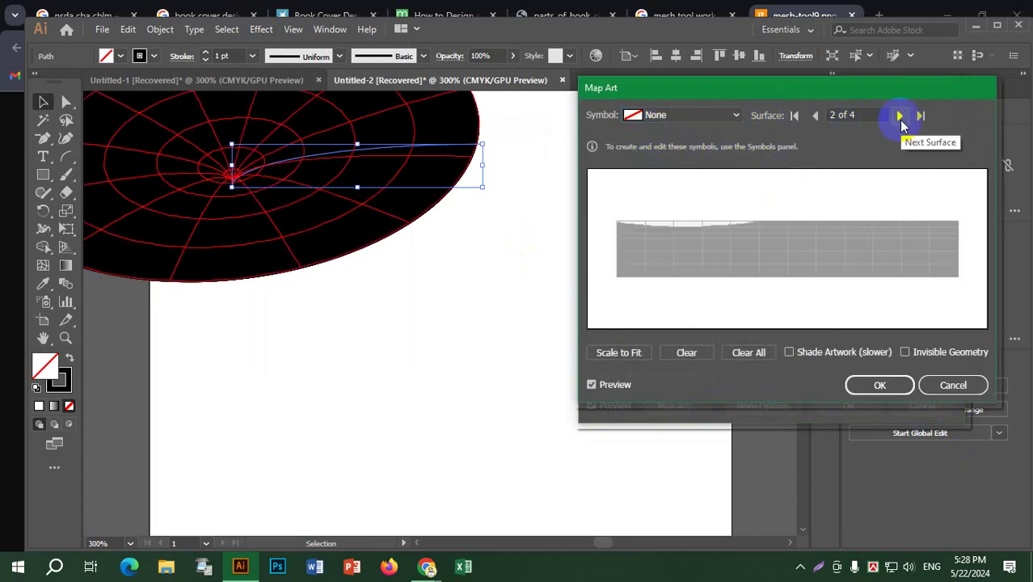
pyautogui.click(685, 115)
pyautogui.click(672, 233)
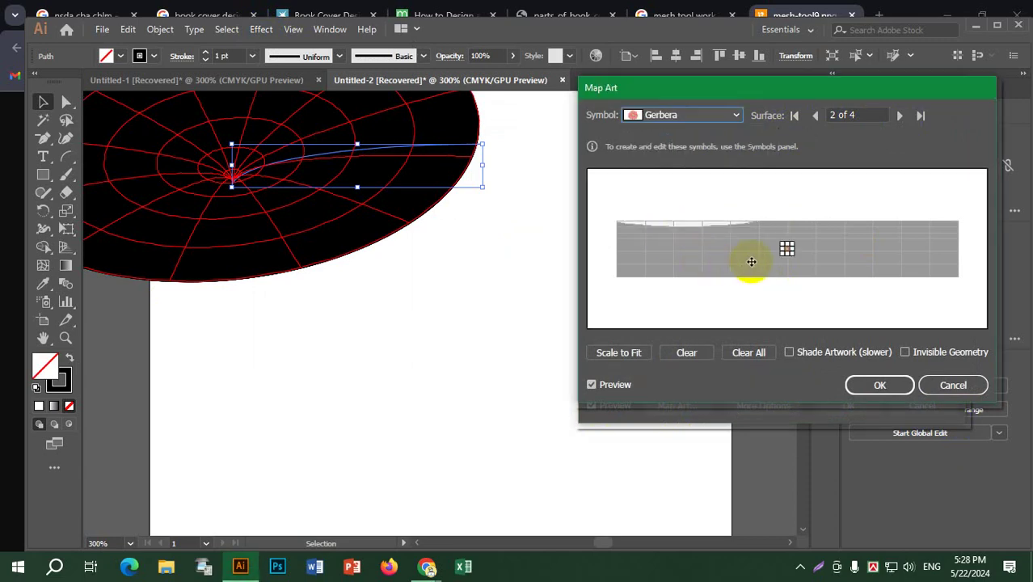
pyautogui.moveTo(788, 248); pyautogui.dragTo(707, 265)
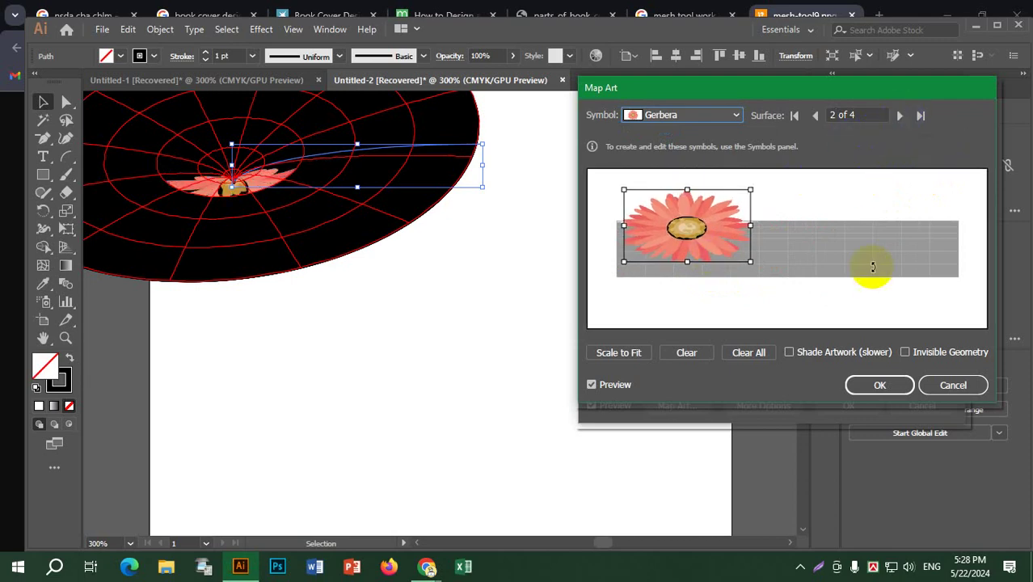
pyautogui.click(229, 169)
pyautogui.moveTo(231, 189); pyautogui.dragTo(677, 236)
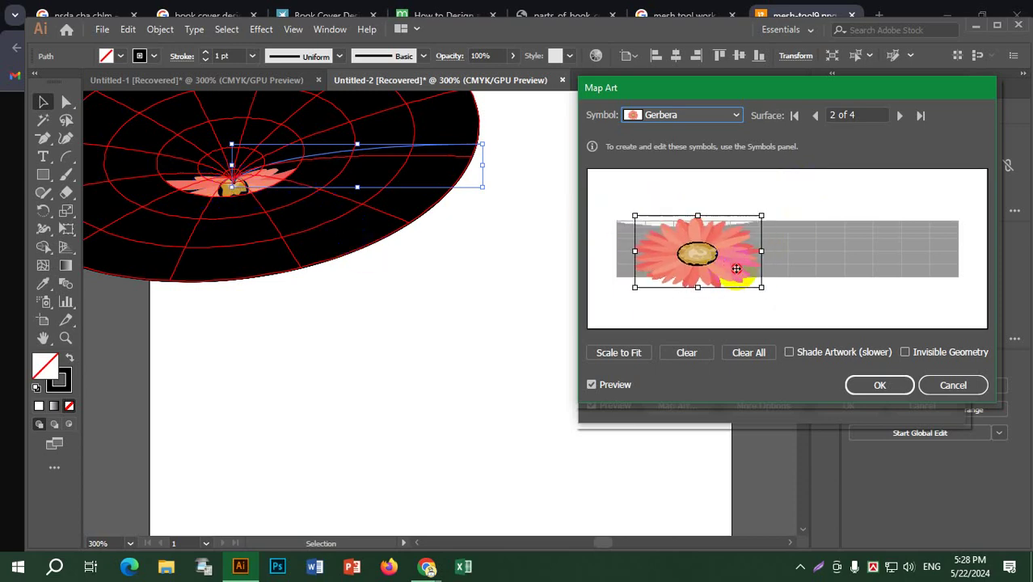
pyautogui.click(749, 352)
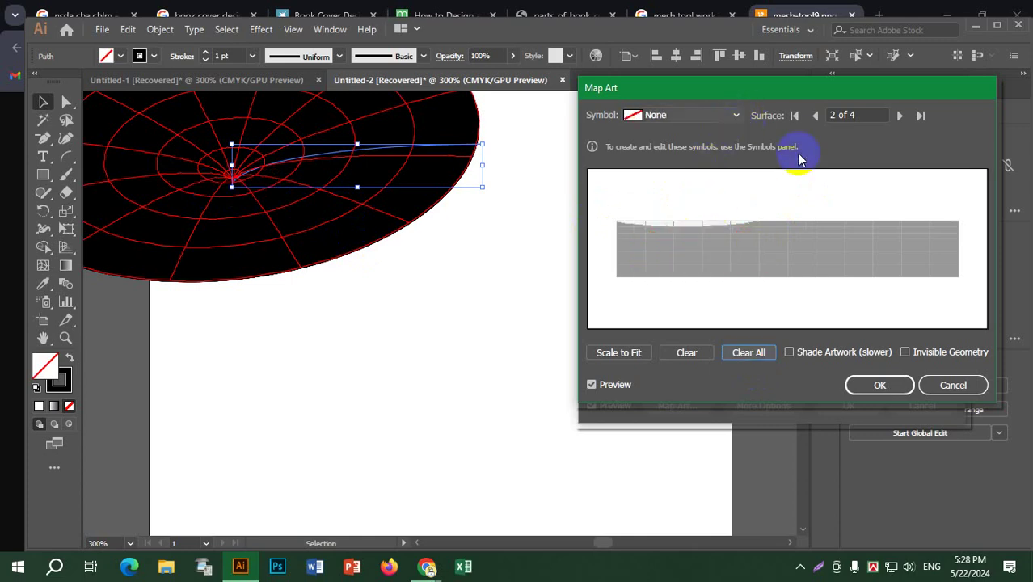
# Map the Gerbera symbol onto surface 3, enlarged to the surface's full height left of its middle, and apply the 3D Revolve.
pyautogui.click(906, 117)
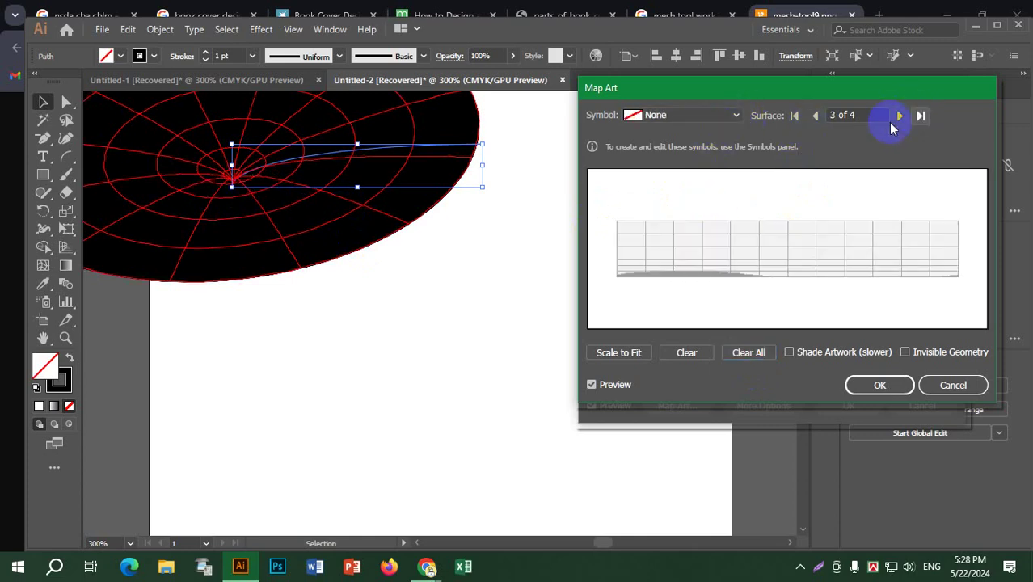
pyautogui.click(664, 118)
pyautogui.click(666, 232)
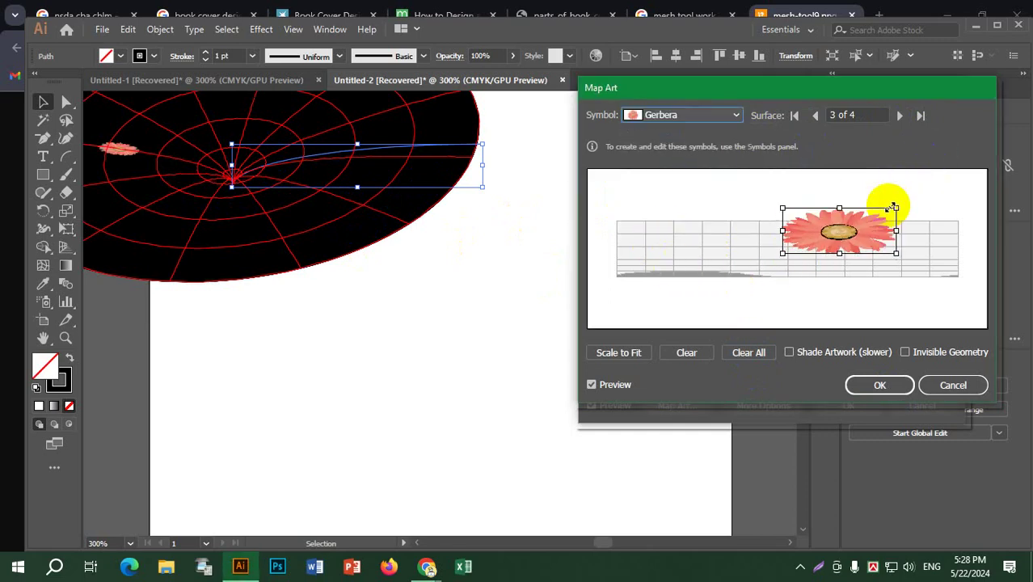
pyautogui.moveTo(866, 202); pyautogui.dragTo(738, 238)
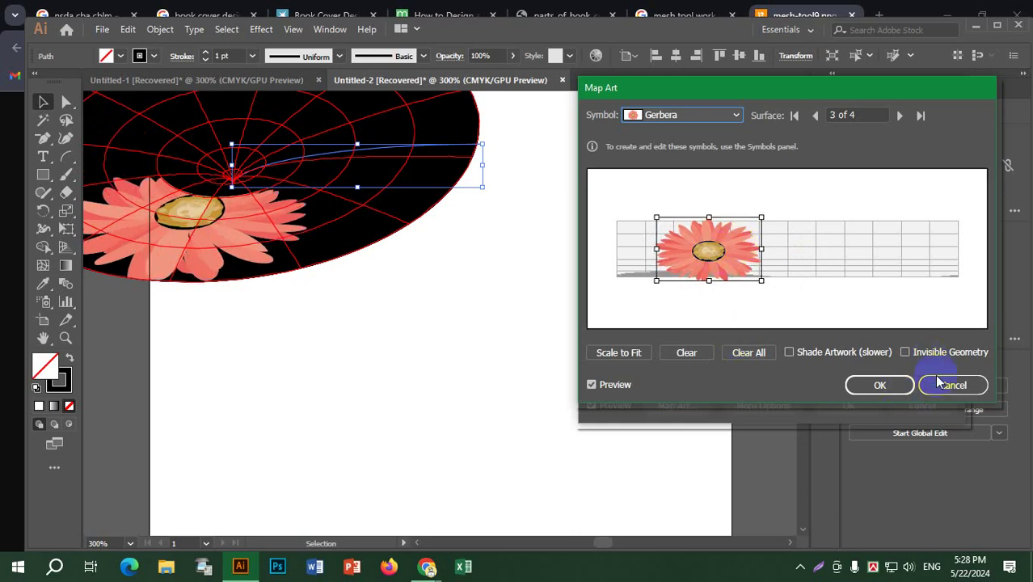
pyautogui.click(874, 387)
pyautogui.click(839, 408)
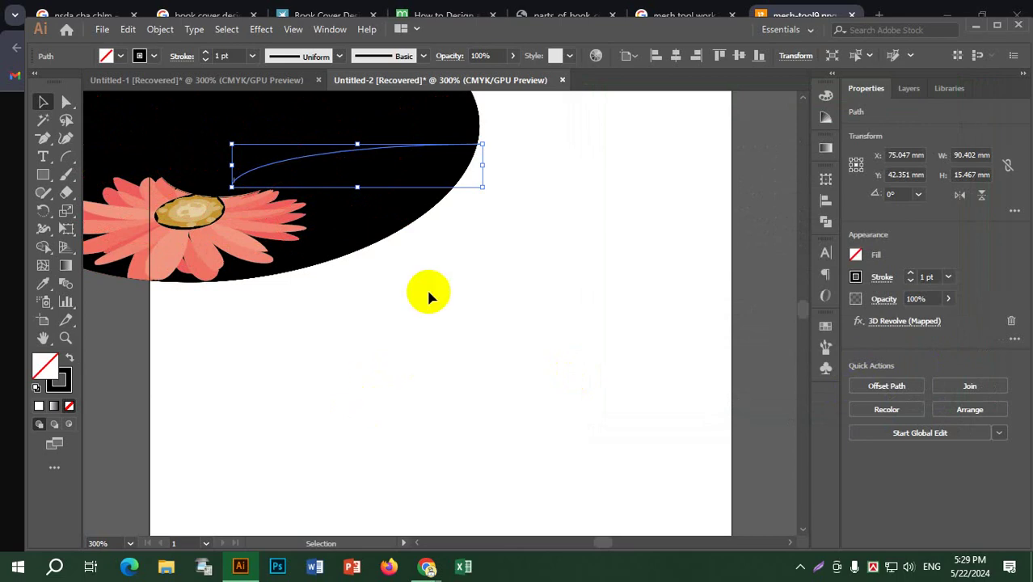
# Recolor the revolved shape by setting its stroke to the cyan swatch.
pyautogui.click(153, 58)
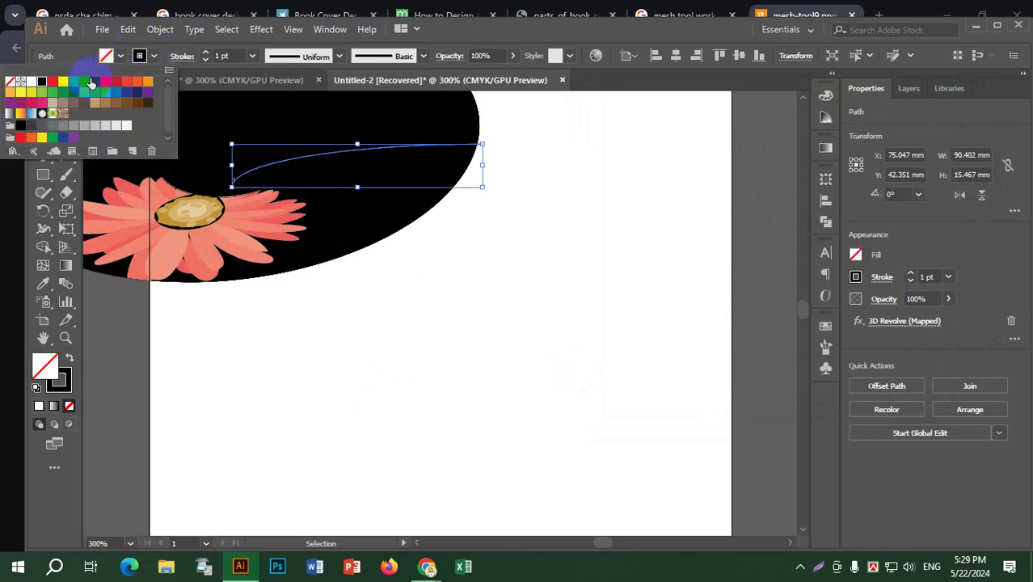
pyautogui.click(85, 82)
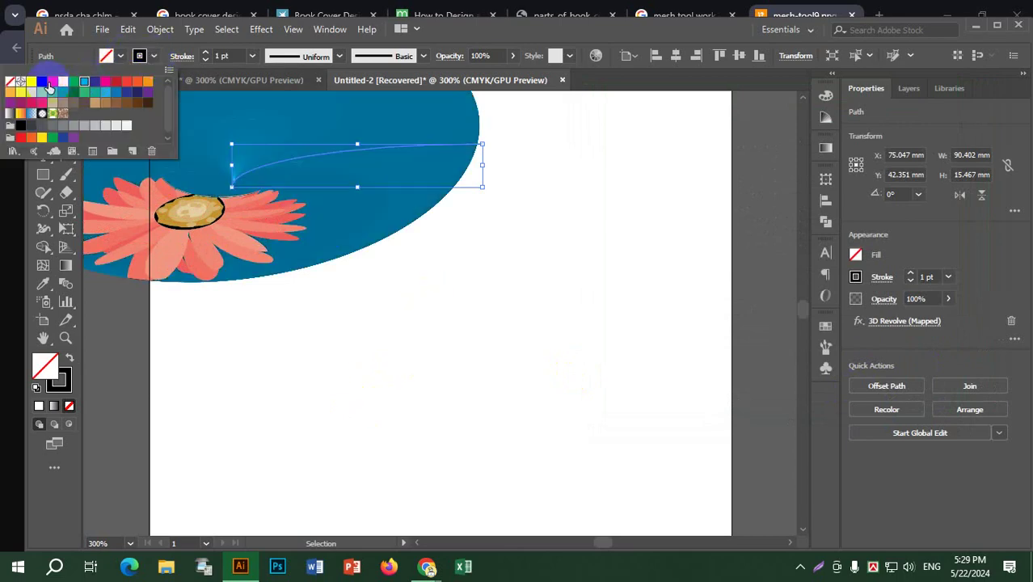
pyautogui.click(152, 53)
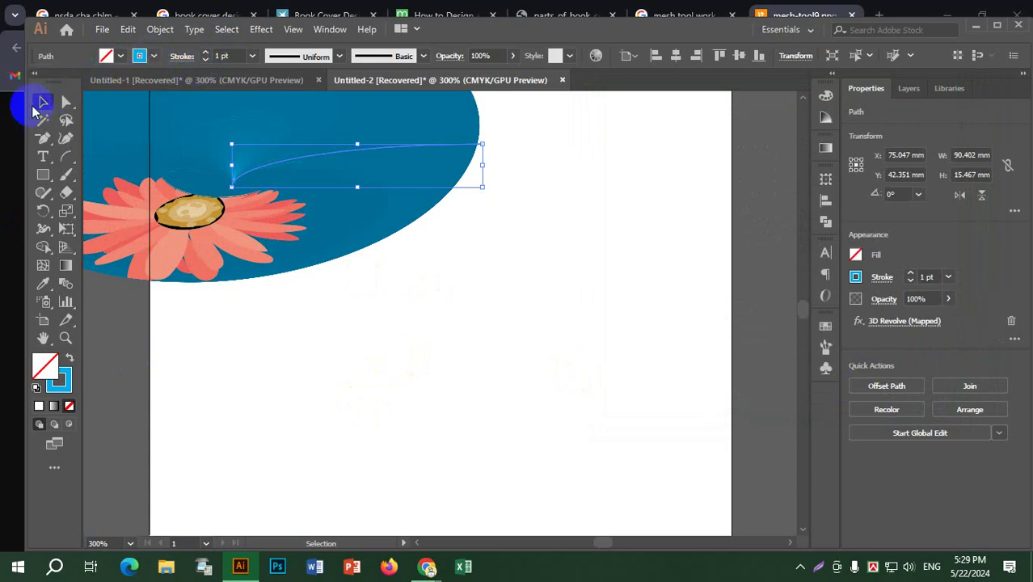
# Move the revolved shape right and down so it lies fully within the upper part of the artboard.
pyautogui.click(391, 318)
pyautogui.scroll(-2, 392, 315)
pyautogui.moveTo(359, 249); pyautogui.dragTo(466, 307)
pyautogui.click(459, 390)
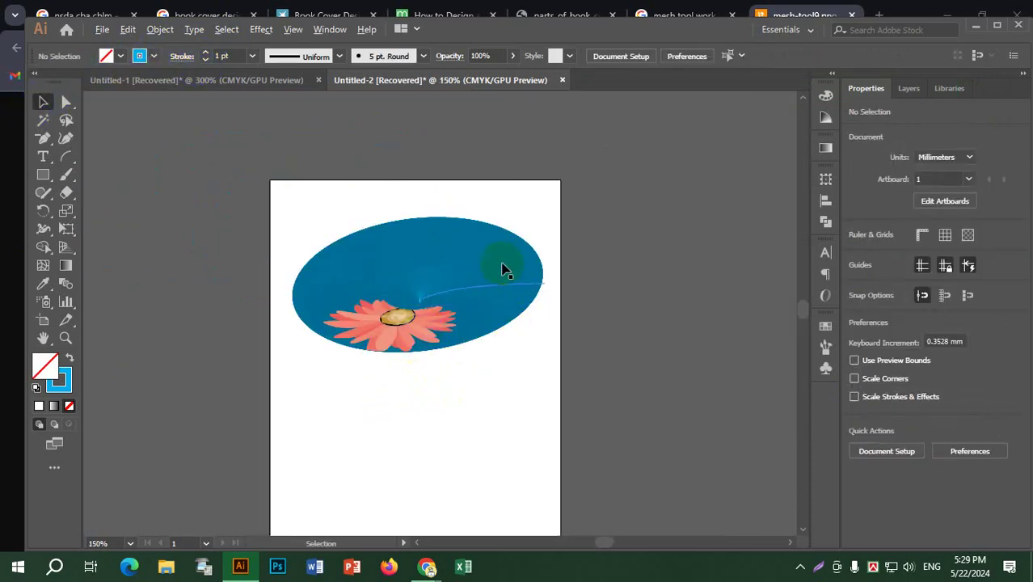
# Delete all artwork from the artboard.
pyautogui.scroll(2, 505, 269)
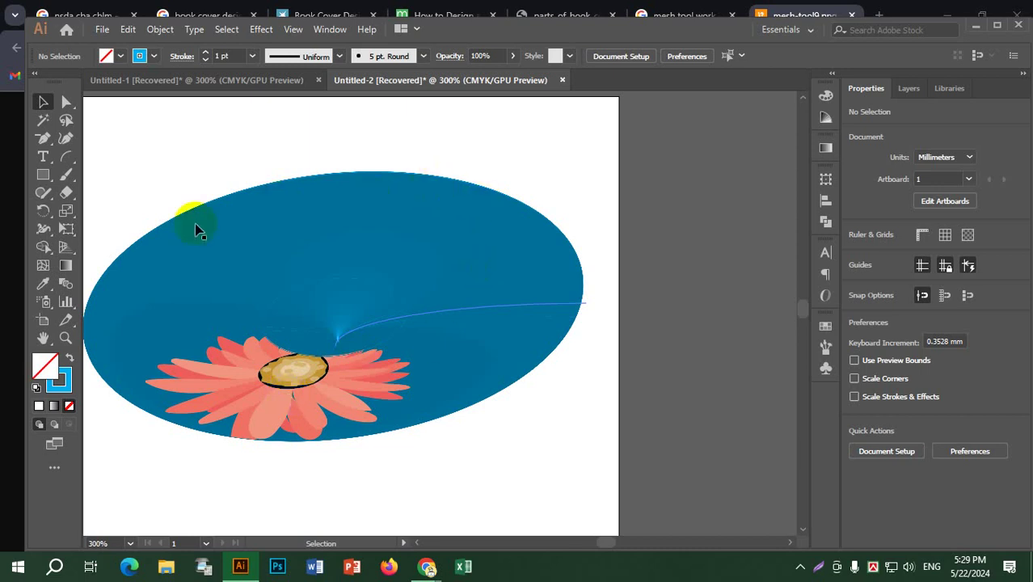
pyautogui.click(219, 180)
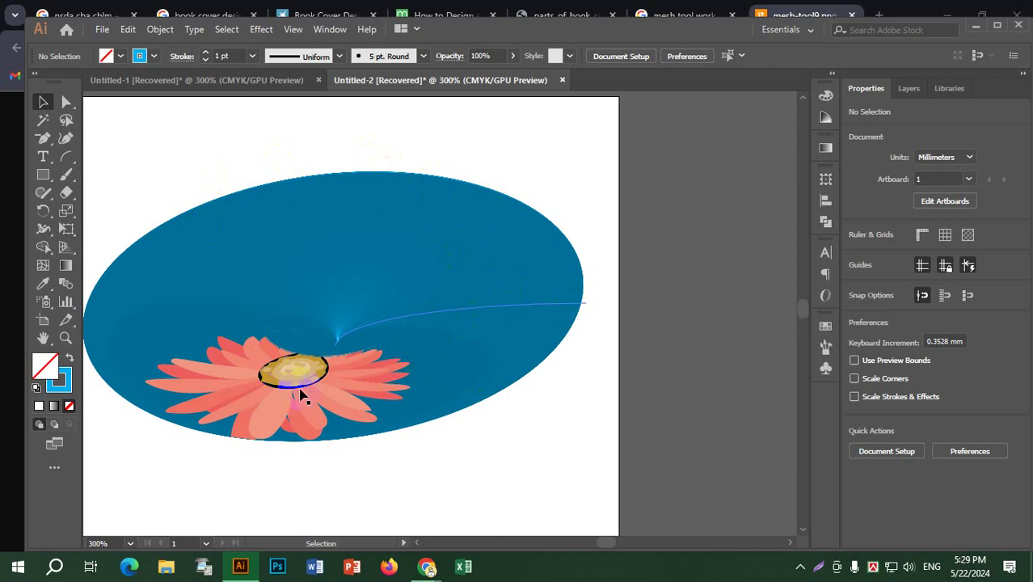
pyautogui.click(338, 184)
pyautogui.scroll(-3, 338, 190)
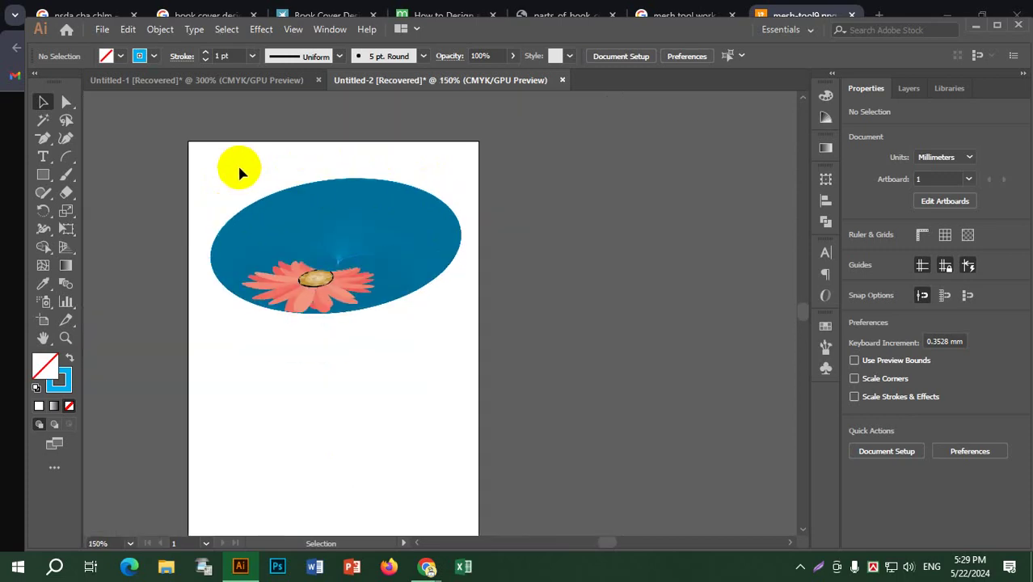
pyautogui.hotkey('ctrl', 'a')
pyautogui.press('Delete')
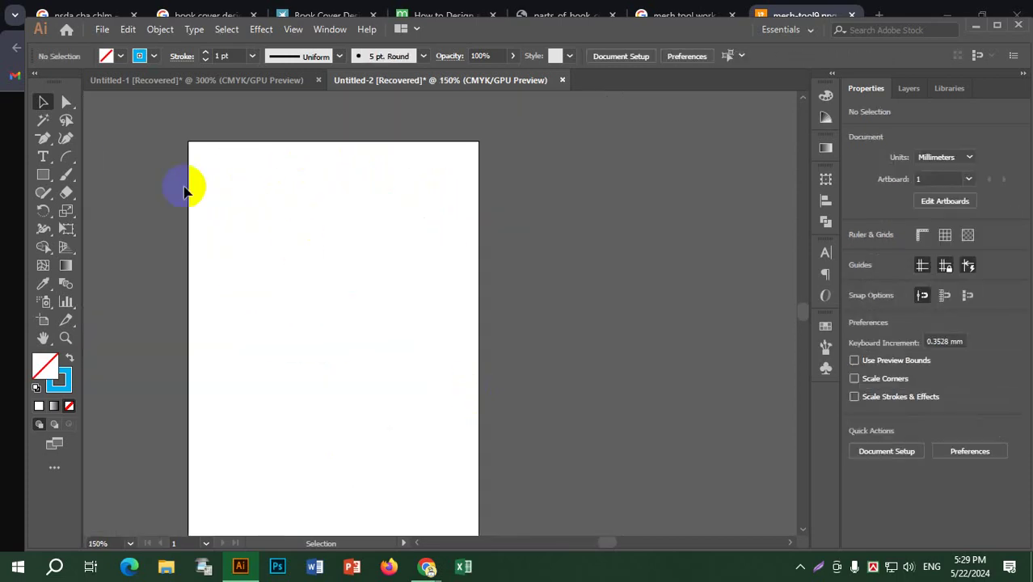
# Draw an area text frame about 21 mm wide and 55 mm high and remove its placeholder text.
pyautogui.click(43, 155)
pyautogui.moveTo(263, 264); pyautogui.dragTo(292, 338)
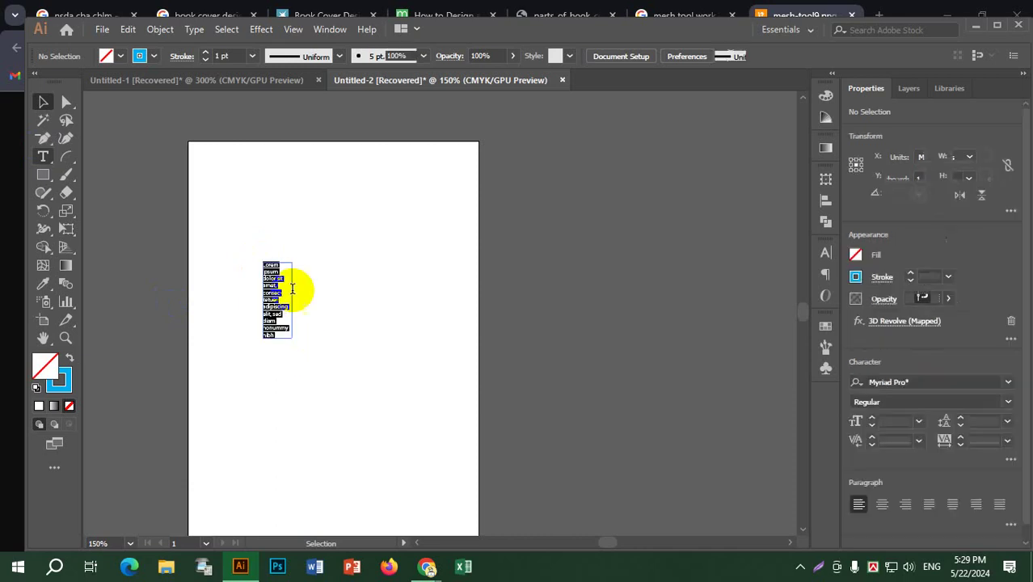
pyautogui.scroll(1, 290, 278)
pyautogui.press('BackSpace')
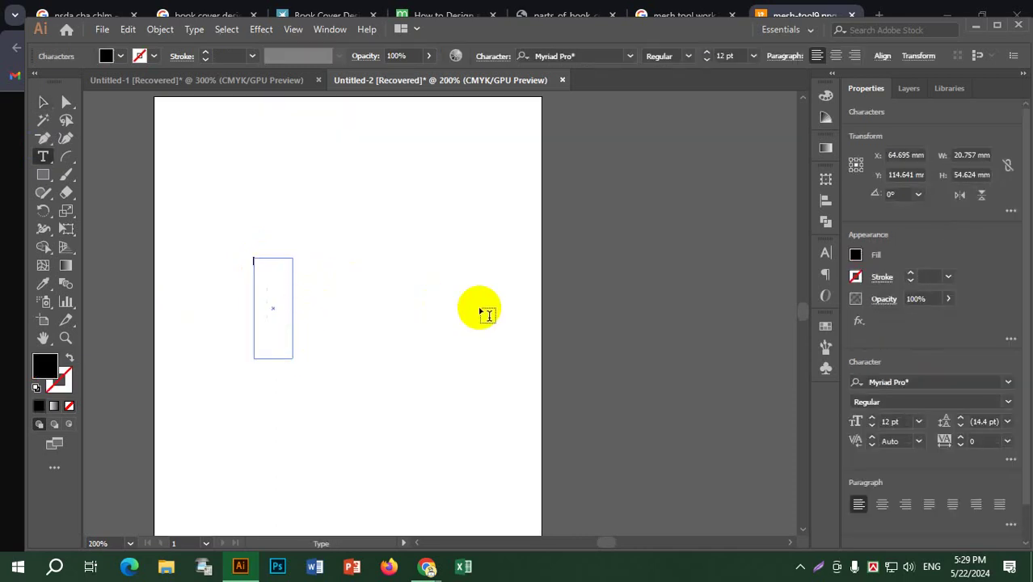
pyautogui.click(43, 102)
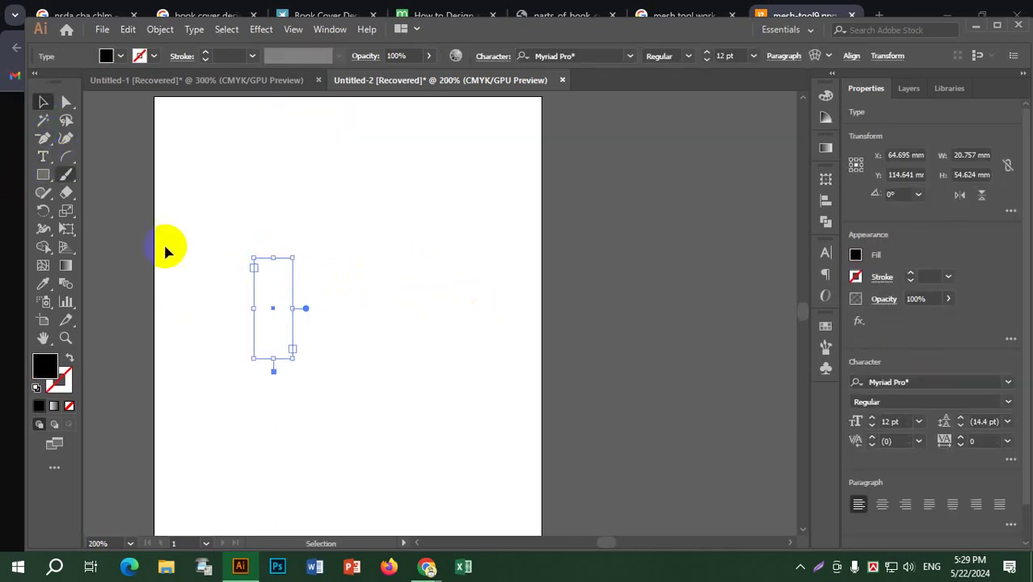
pyautogui.click(202, 260)
# Place "Lorem ipsum" point text on the artboard and scale it to about 144 mm wide and 60 mm high.
pyautogui.click(43, 155)
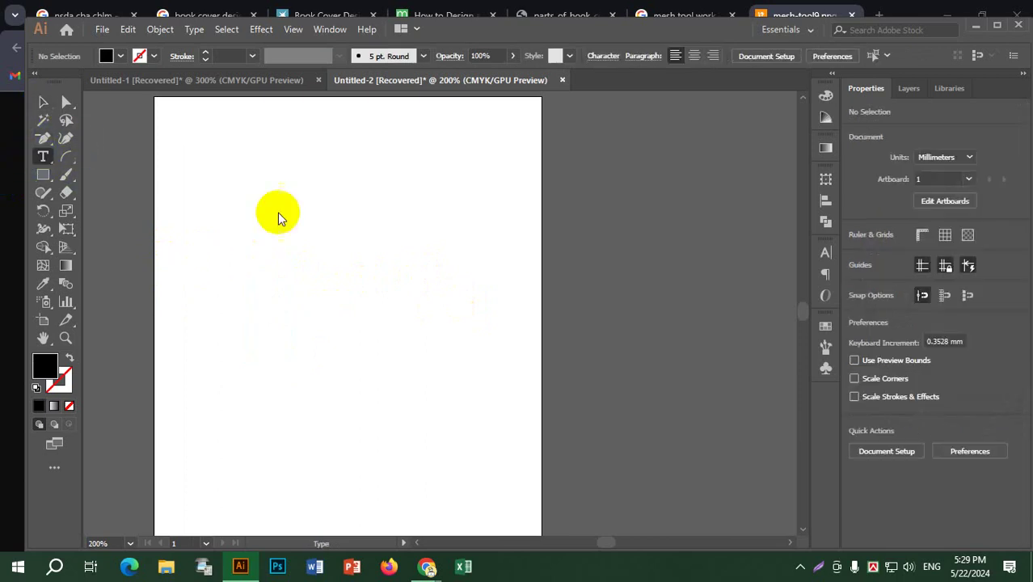
pyautogui.click(43, 102)
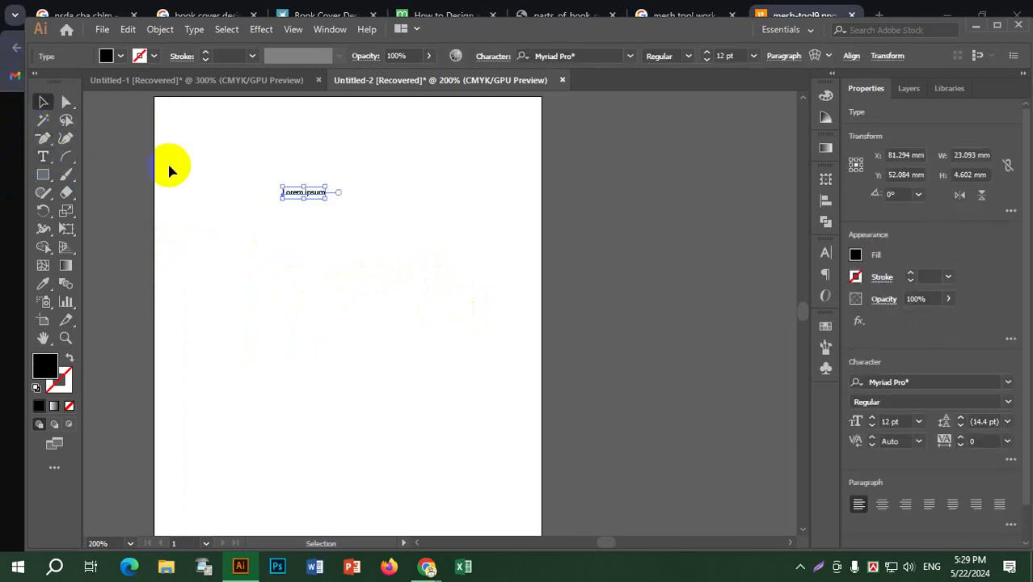
pyautogui.moveTo(324, 199); pyautogui.dragTo(549, 322)
pyautogui.press('t')
pyautogui.moveTo(281, 247); pyautogui.dragTo(576, 266)
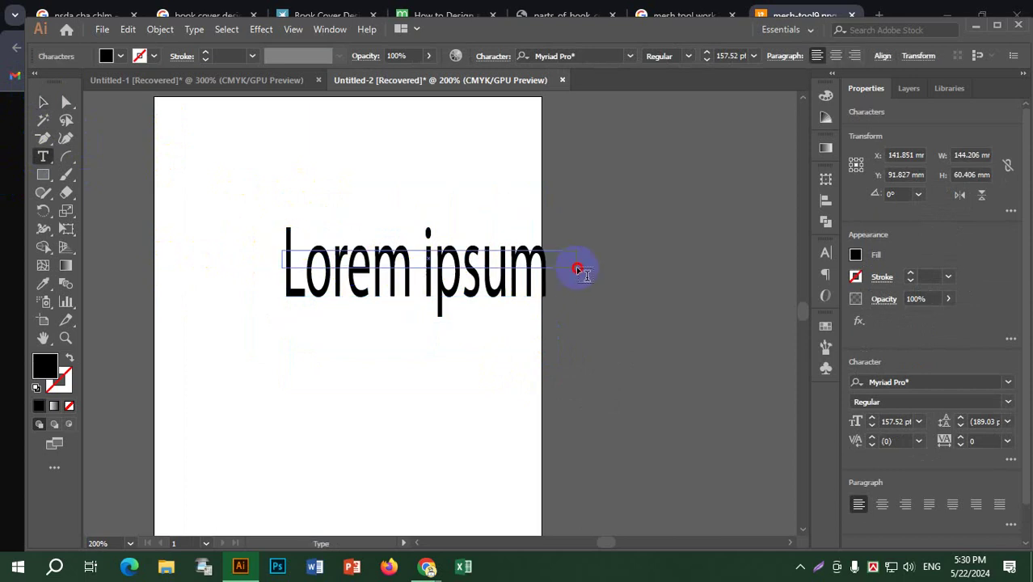
pyautogui.hotkey('ctrl', 'z')
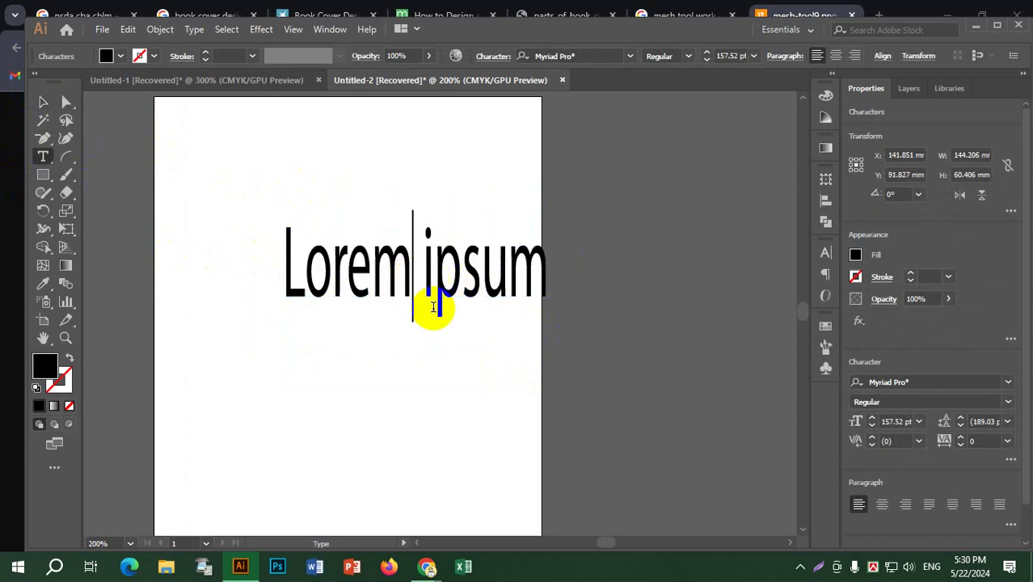
# Replace the Lorem ipsum text with a first name and fill the letters light blue.
pyautogui.click(431, 306)
pyautogui.hotkey('ctrl', 'a')
pyautogui.write('AtiQue')
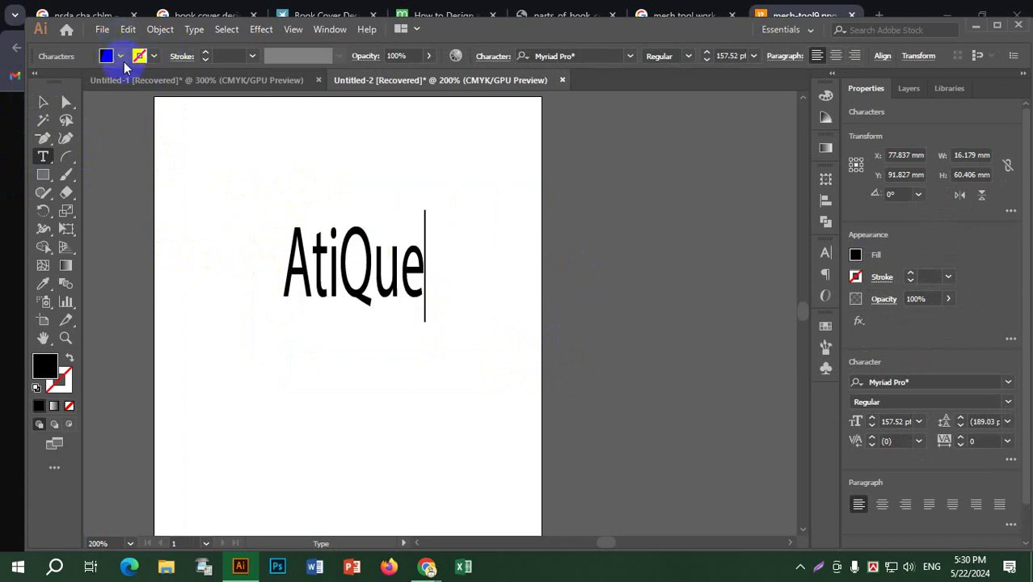
pyautogui.hotkey('ctrl', 'a')
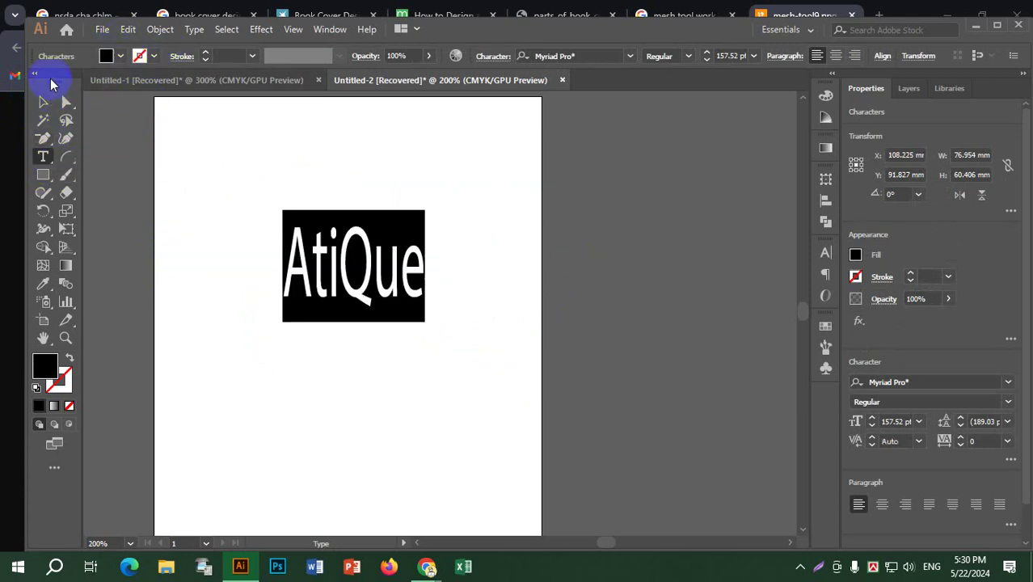
pyautogui.click(119, 56)
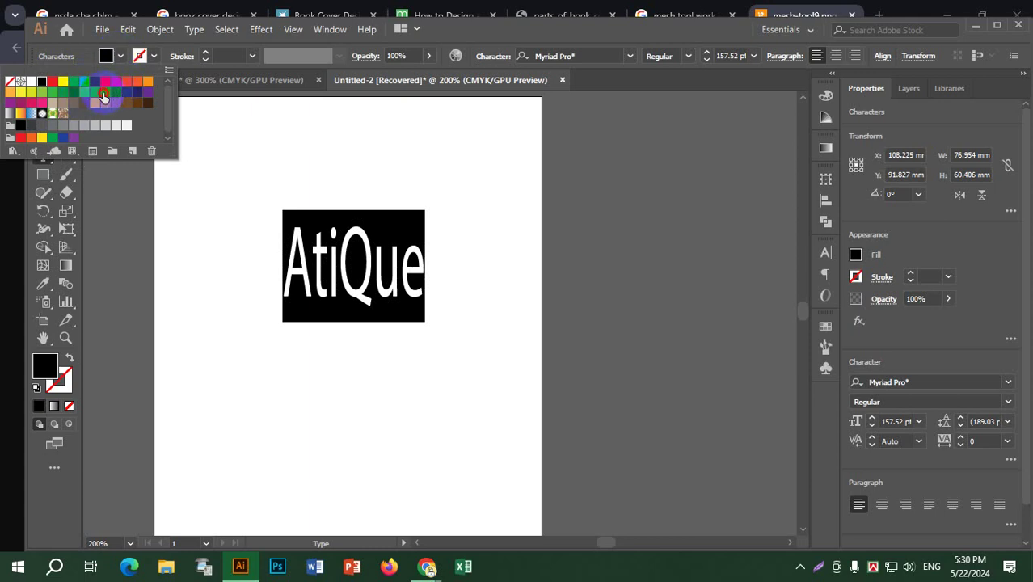
pyautogui.click(103, 97)
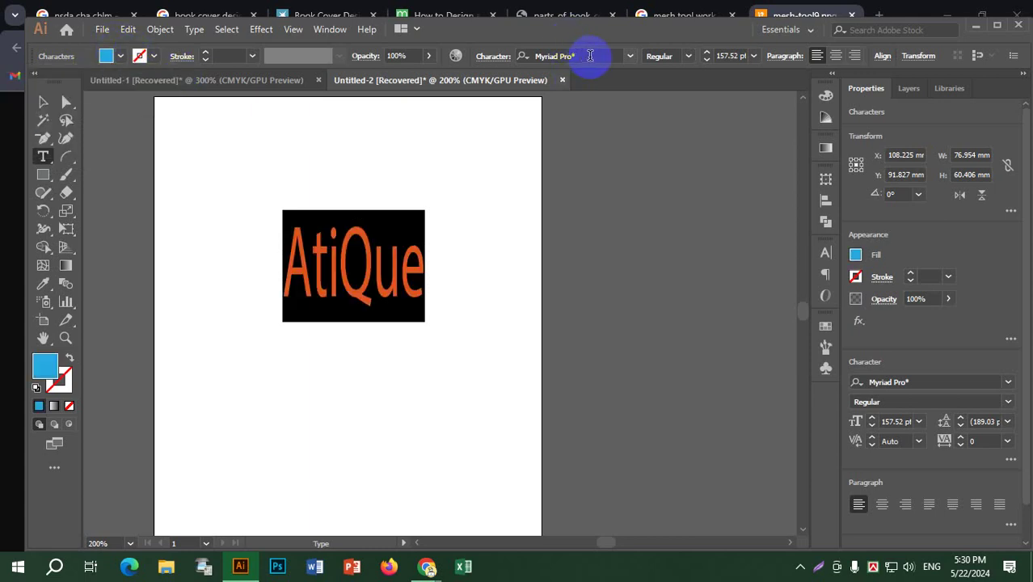
# Try several fonts on the selected text and settle on Poppins.
pyautogui.click(590, 56)
pyautogui.scroll(-5, 589, 56)
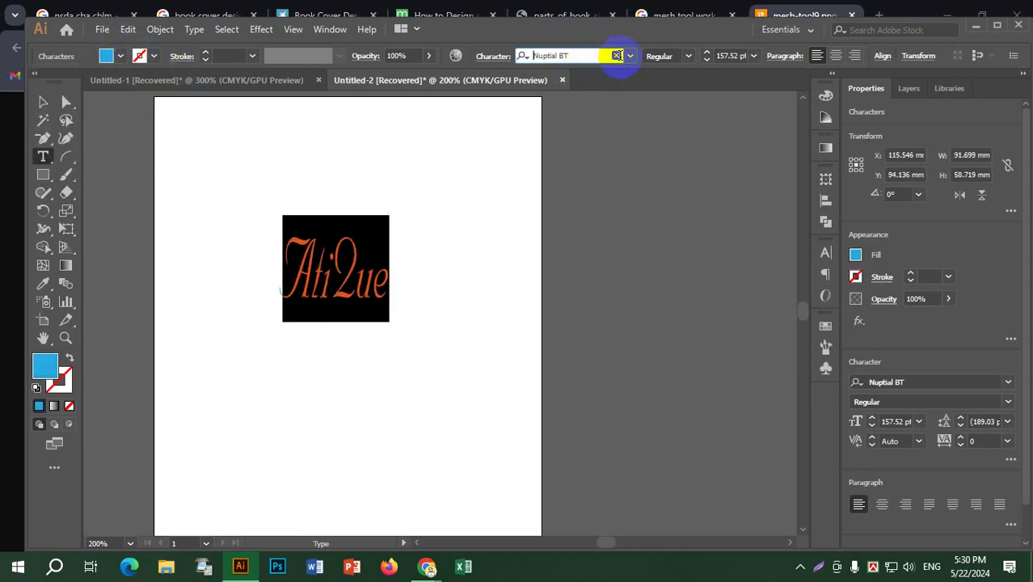
pyautogui.scroll(-4, 618, 57)
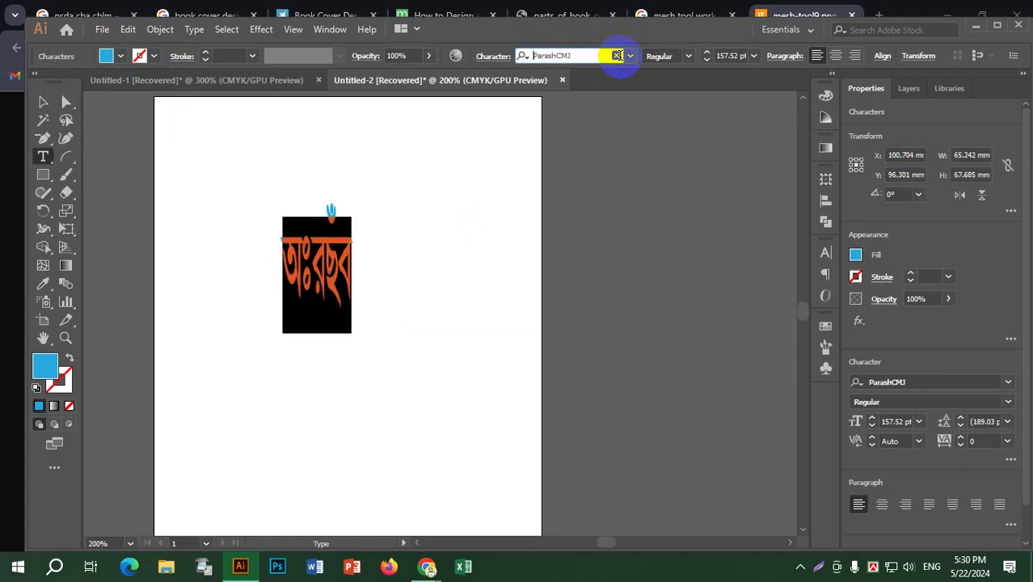
pyautogui.scroll(-4, 618, 56)
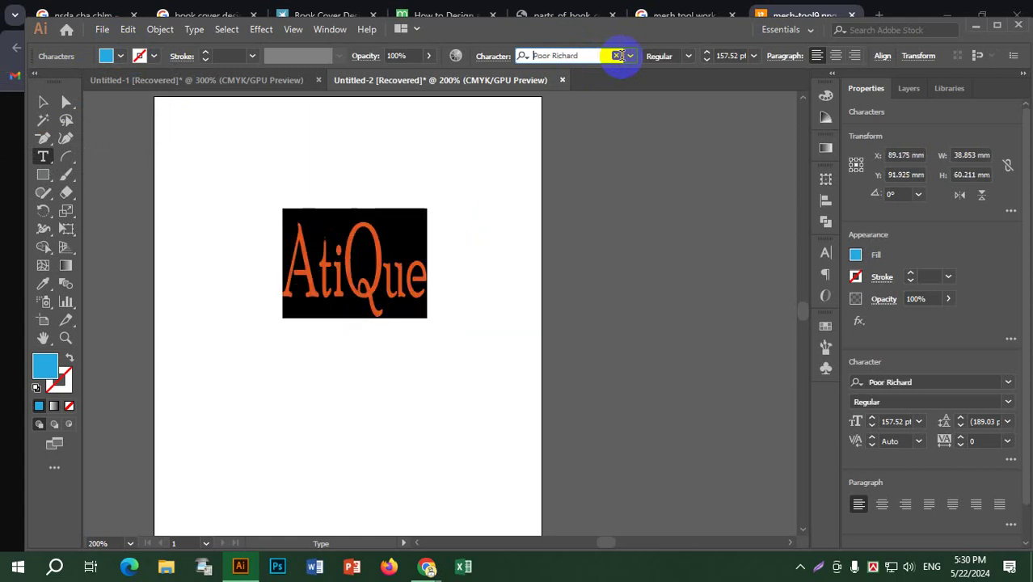
pyautogui.scroll(-1, 618, 55)
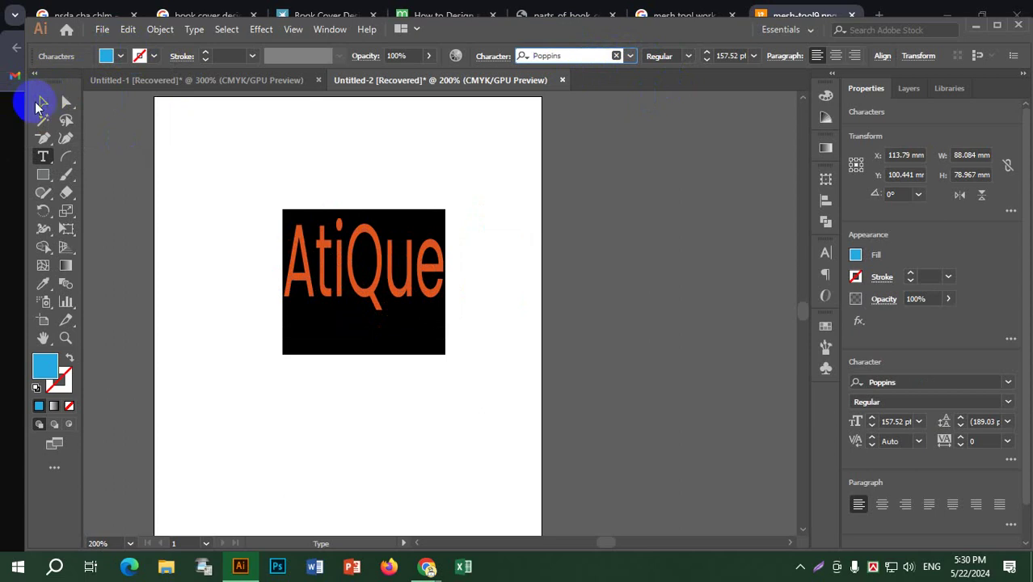
# Move the blue text object about 10 mm left and 22 mm down on the artboard.
pyautogui.click(42, 102)
pyautogui.click(489, 306)
pyautogui.moveTo(377, 260); pyautogui.dragTo(353, 316)
pyautogui.scroll(1, 416, 316)
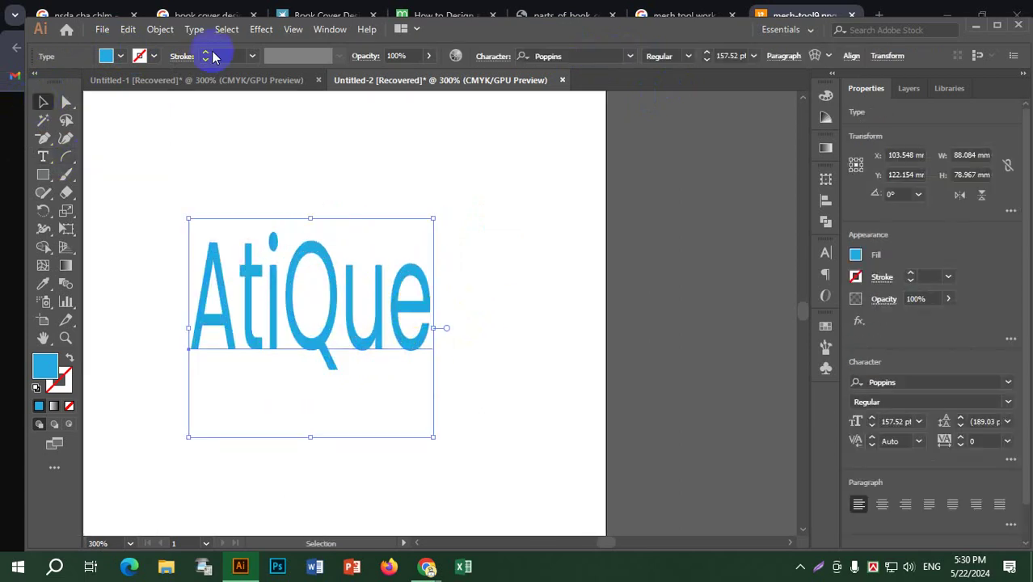
pyautogui.click(262, 30)
pyautogui.moveTo(323, 118)
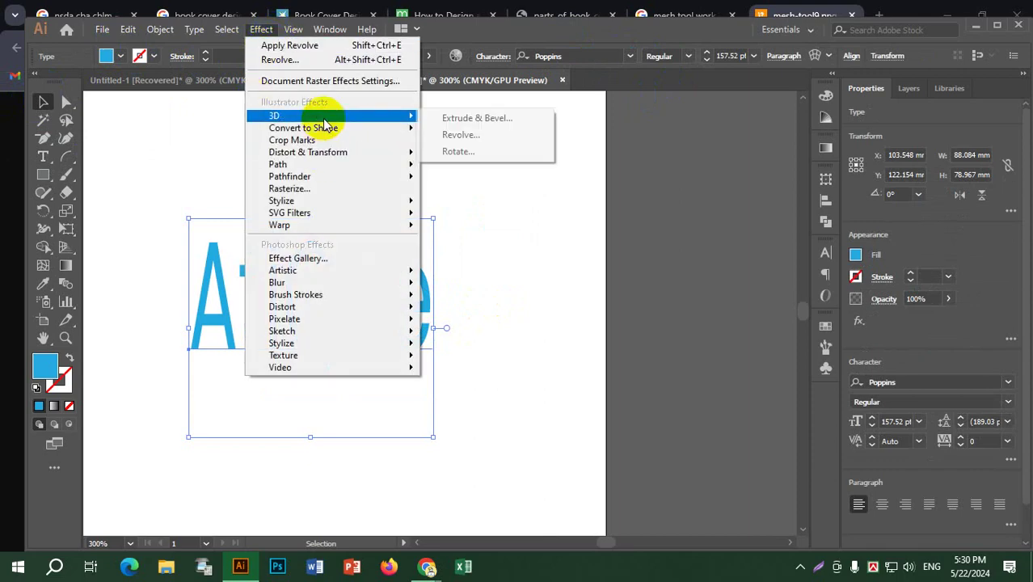
pyautogui.click(484, 117)
pyautogui.click(591, 392)
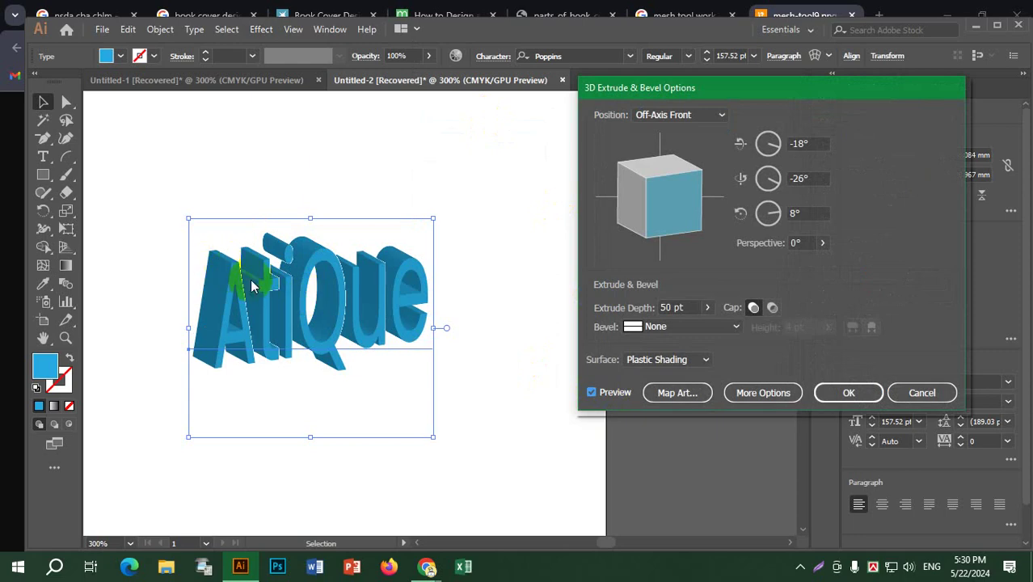
pyautogui.click(679, 308)
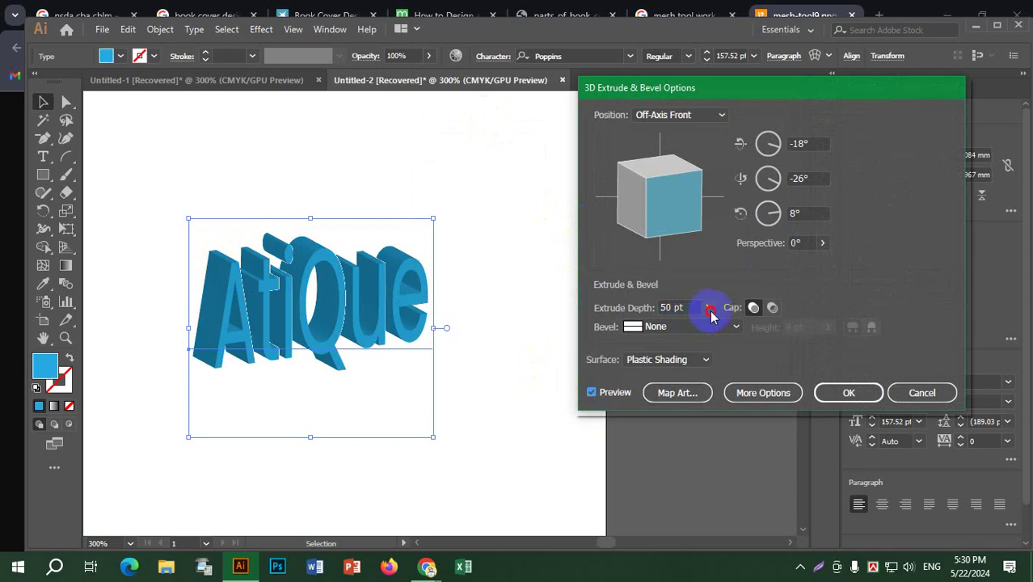
pyautogui.click(708, 310)
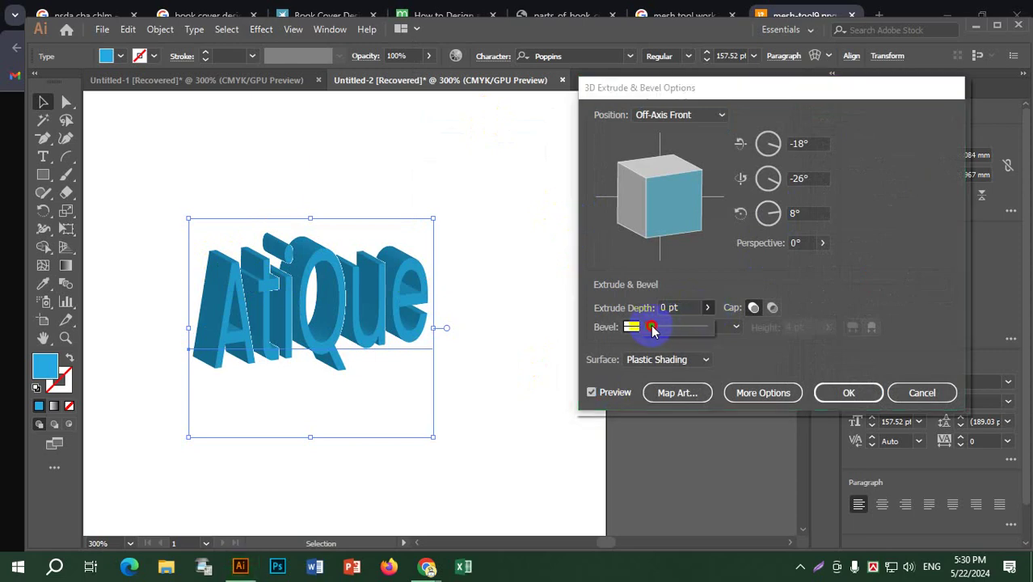
pyautogui.moveTo(653, 327); pyautogui.dragTo(653, 327)
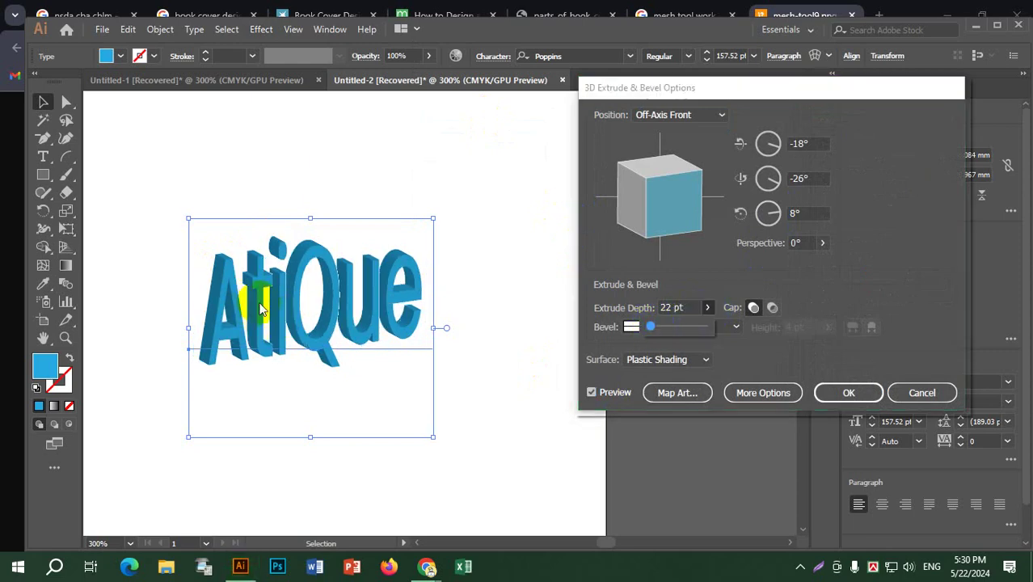
pyautogui.click(669, 331)
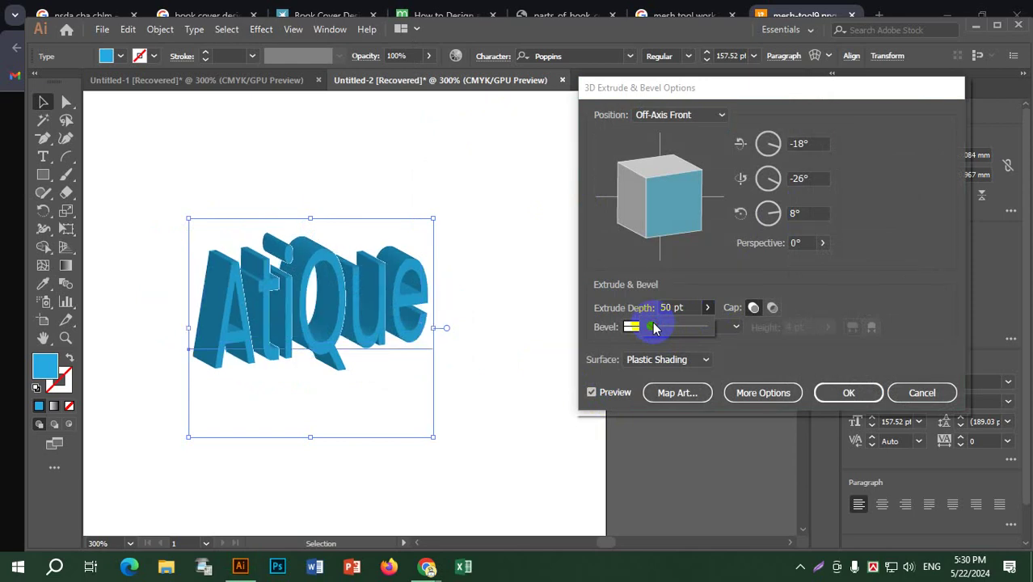
pyautogui.click(922, 392)
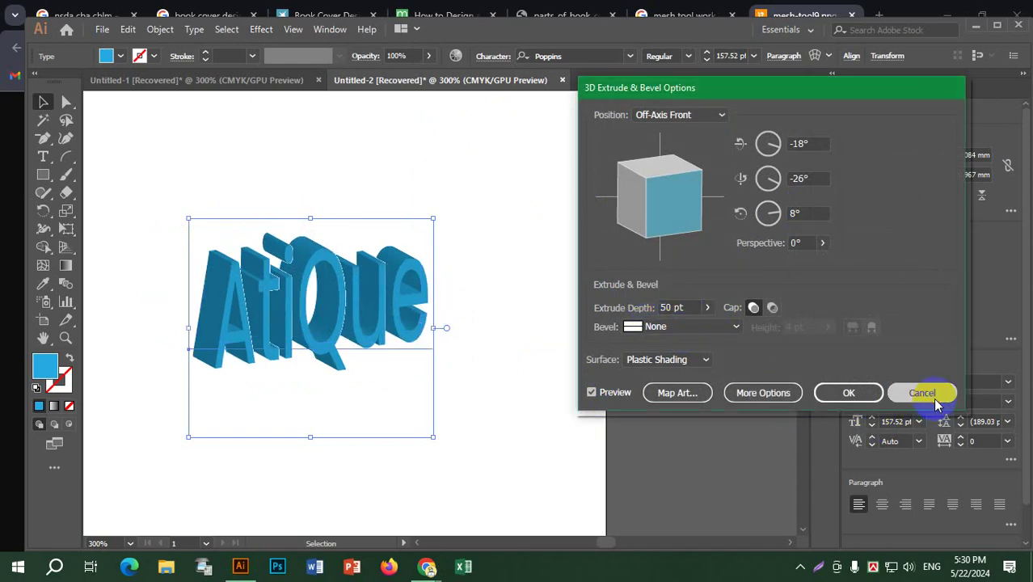
# Preview a 3D Extrude & Bevel on the blue text with 22 pt depth and a custom rotation of -3°, -34° and 0°.
pyautogui.click(396, 303)
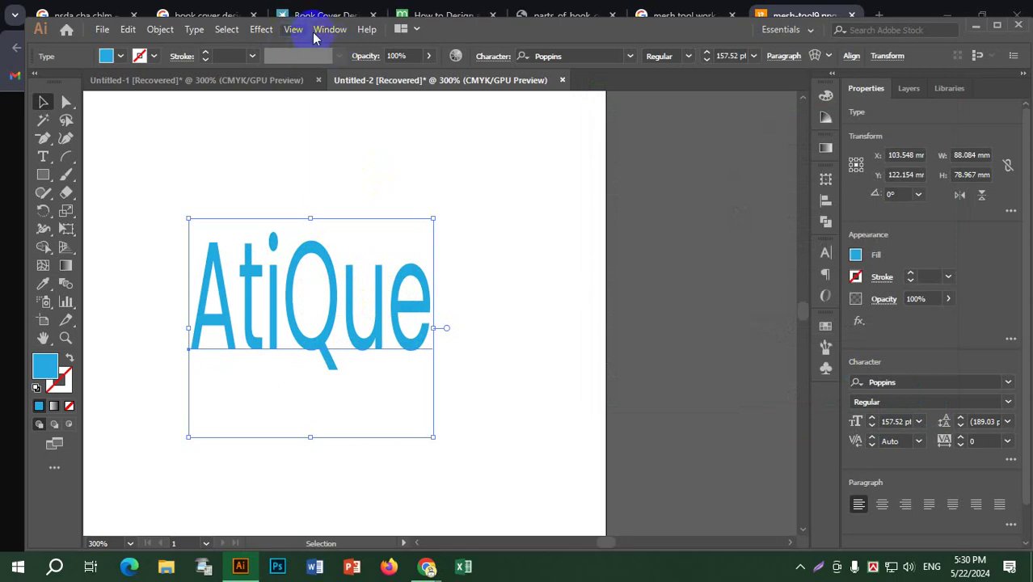
pyautogui.click(257, 29)
pyautogui.moveTo(311, 115)
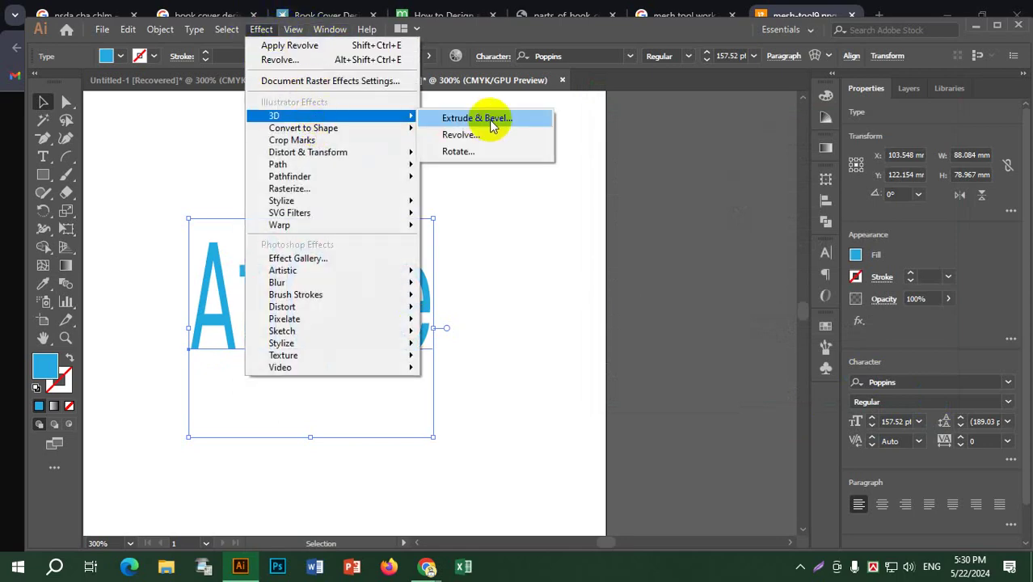
pyautogui.click(507, 118)
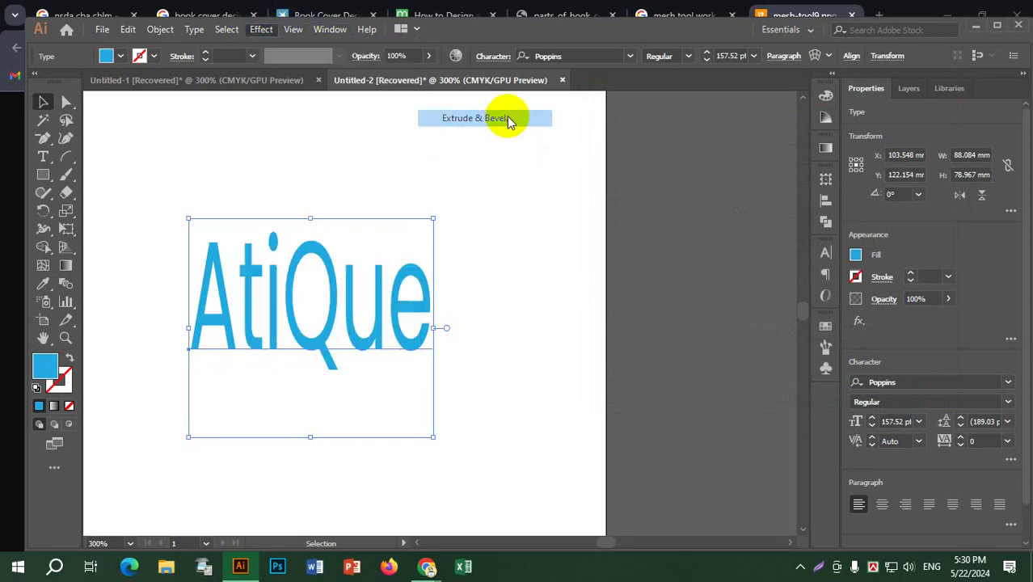
pyautogui.click(613, 395)
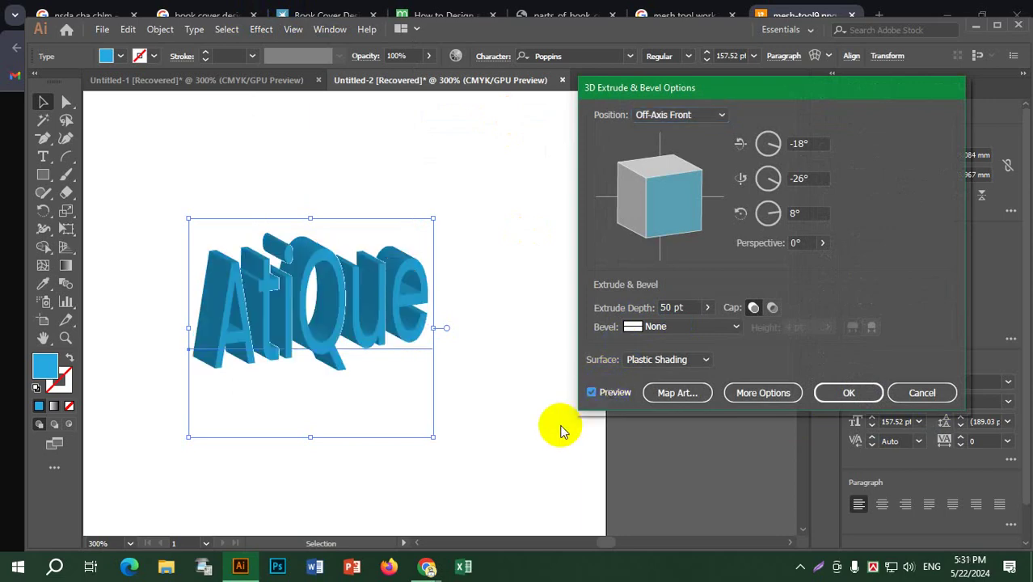
pyautogui.click(708, 312)
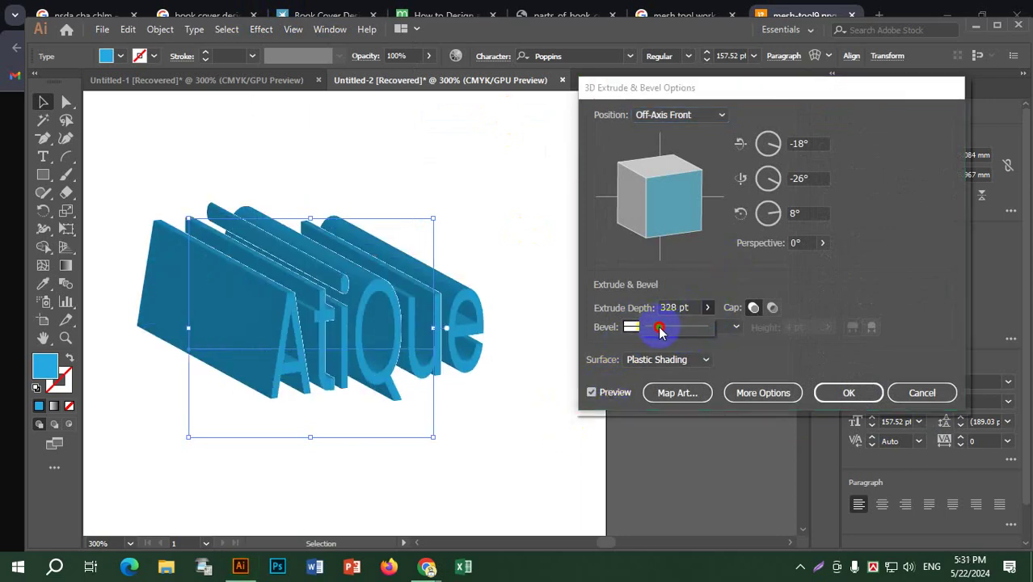
pyautogui.moveTo(654, 329); pyautogui.dragTo(656, 329)
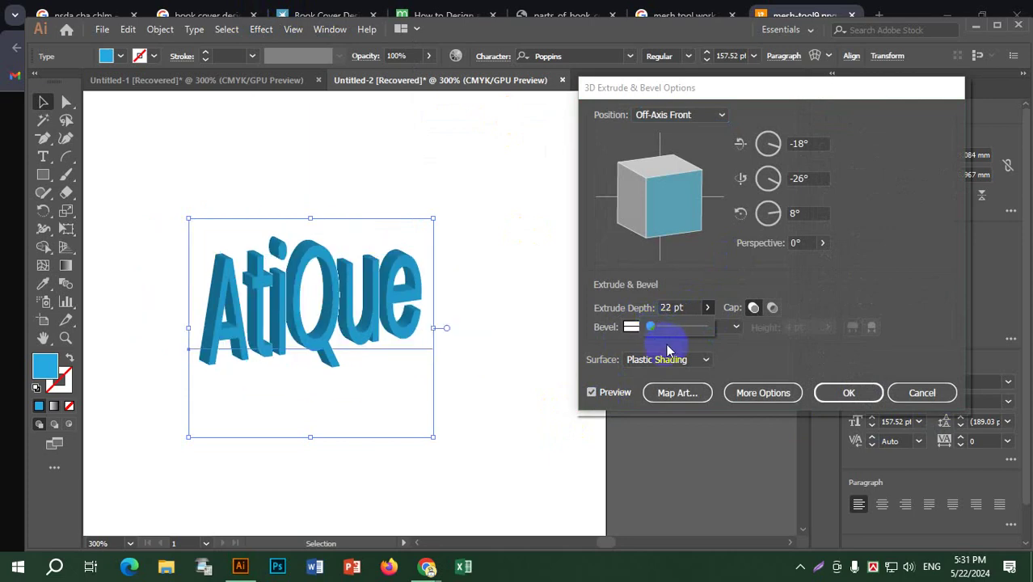
pyautogui.moveTo(664, 205)
pyautogui.mouseDown()
pyautogui.moveTo(665, 191)
pyautogui.moveTo(665, 203)
pyautogui.moveTo(681, 208)
pyautogui.moveTo(658, 209)
pyautogui.moveTo(684, 204)
pyautogui.moveTo(660, 201)
pyautogui.moveTo(698, 184)
pyautogui.moveTo(690, 195)
pyautogui.moveTo(653, 169)
pyautogui.moveTo(662, 195)
pyautogui.mouseUp()
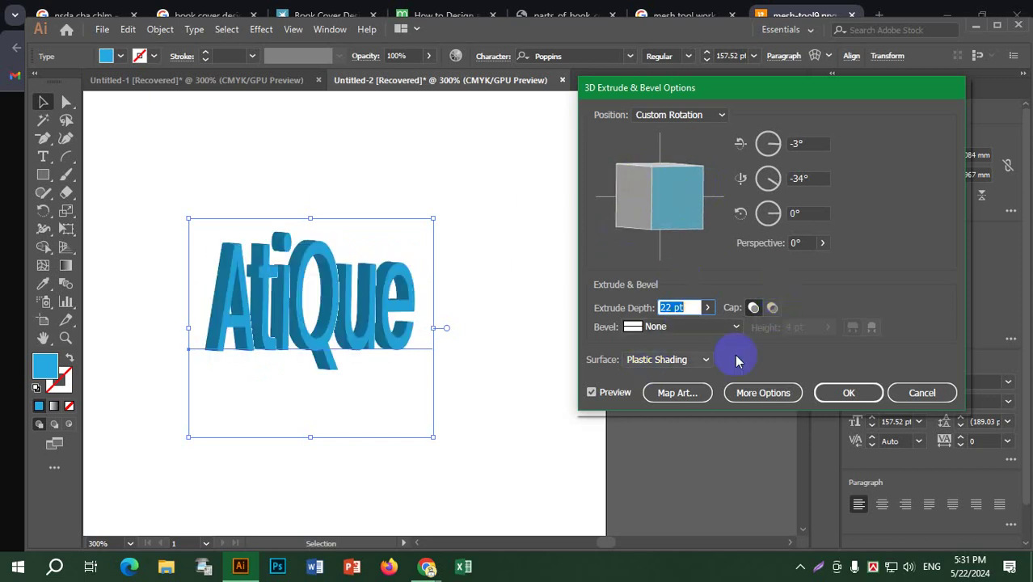
# Try the hollow cap on the extruded text and restore the solid cap.
pyautogui.click(772, 307)
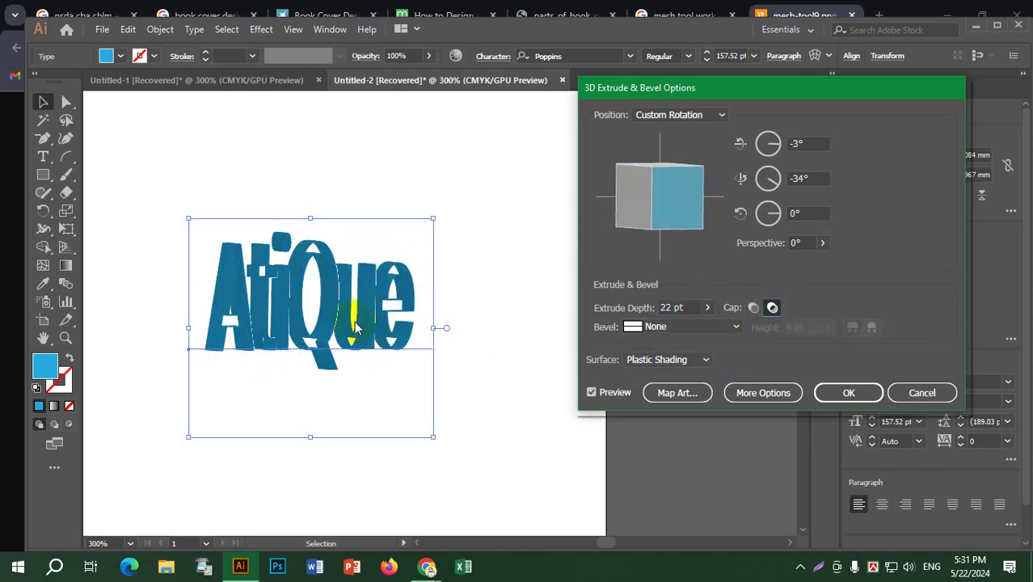
pyautogui.click(773, 308)
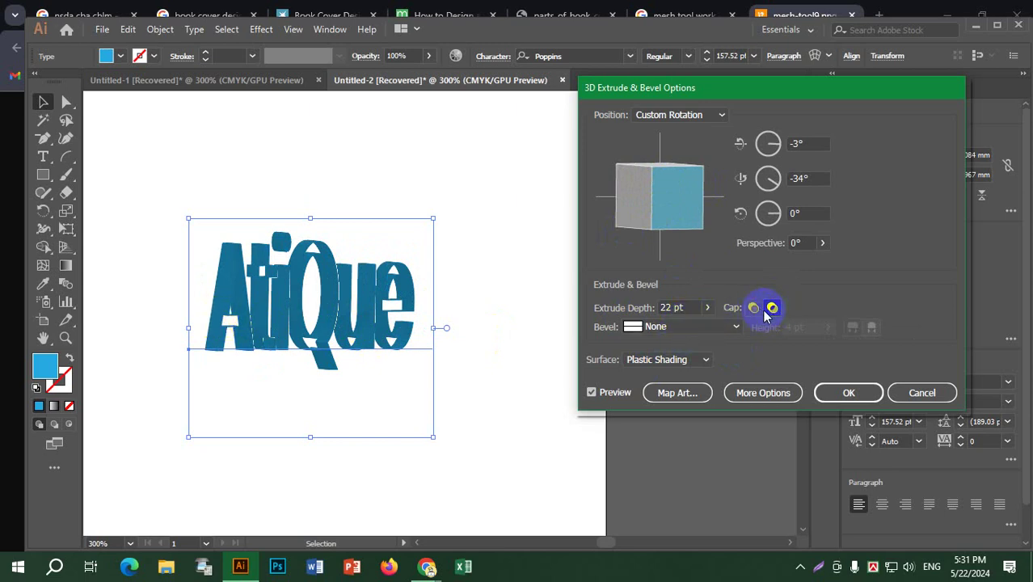
pyautogui.click(753, 308)
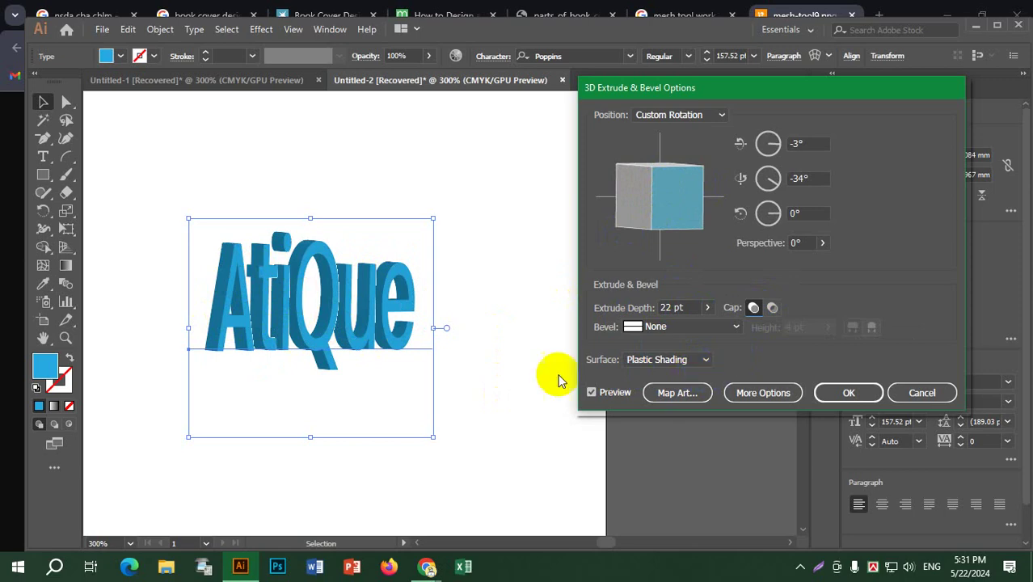
# Try the Wireframe, No Shading and Diffuse Shading surfaces on the extruded text and restore Plastic Shading.
pyautogui.click(659, 360)
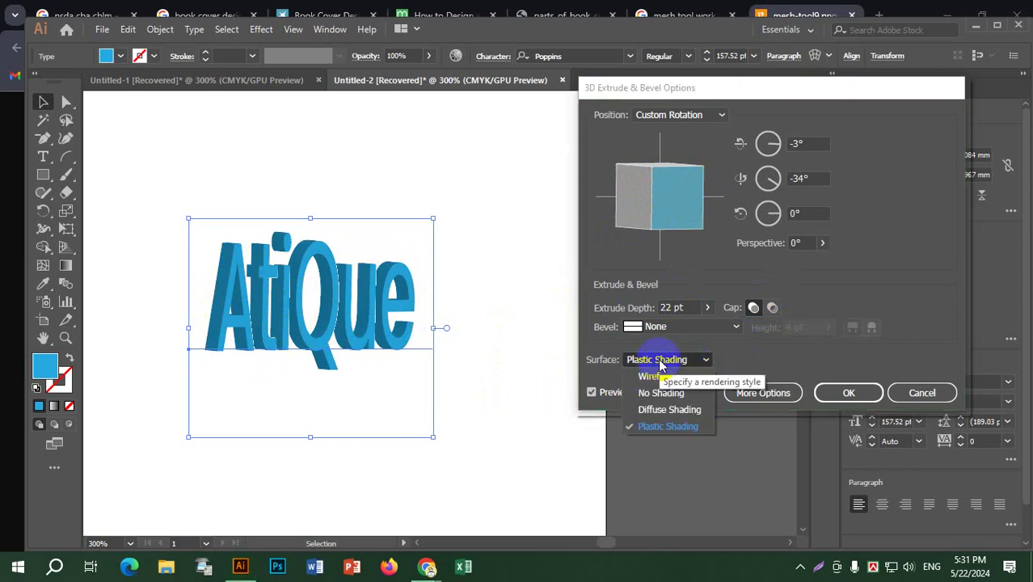
pyautogui.click(660, 377)
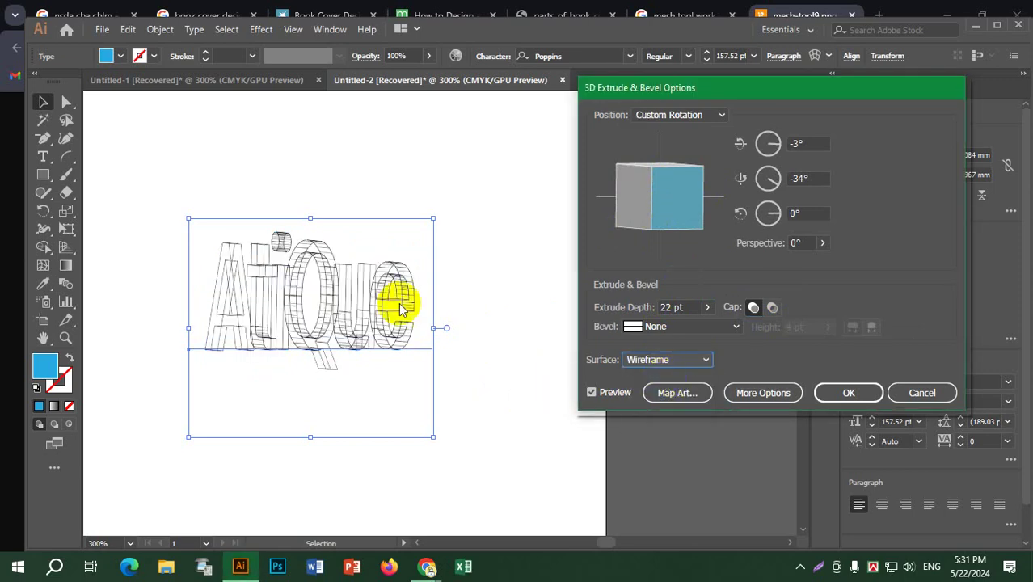
pyautogui.click(651, 359)
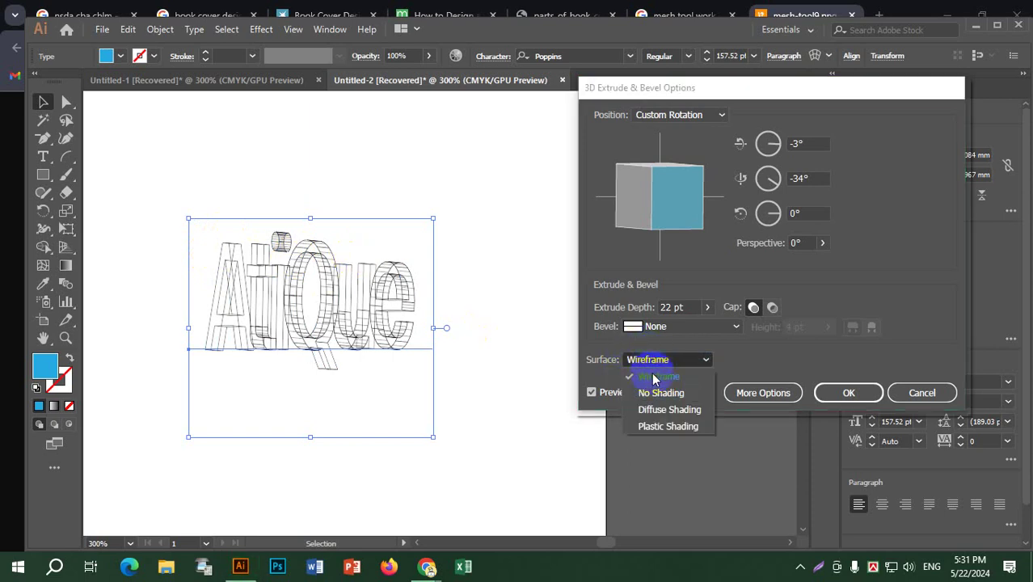
pyautogui.click(661, 394)
pyautogui.click(669, 359)
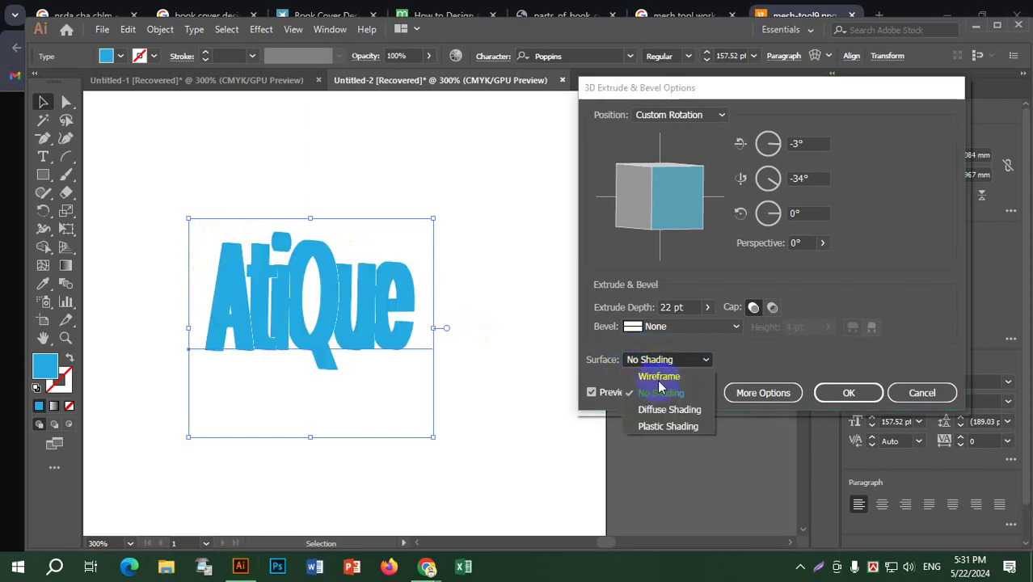
pyautogui.click(656, 409)
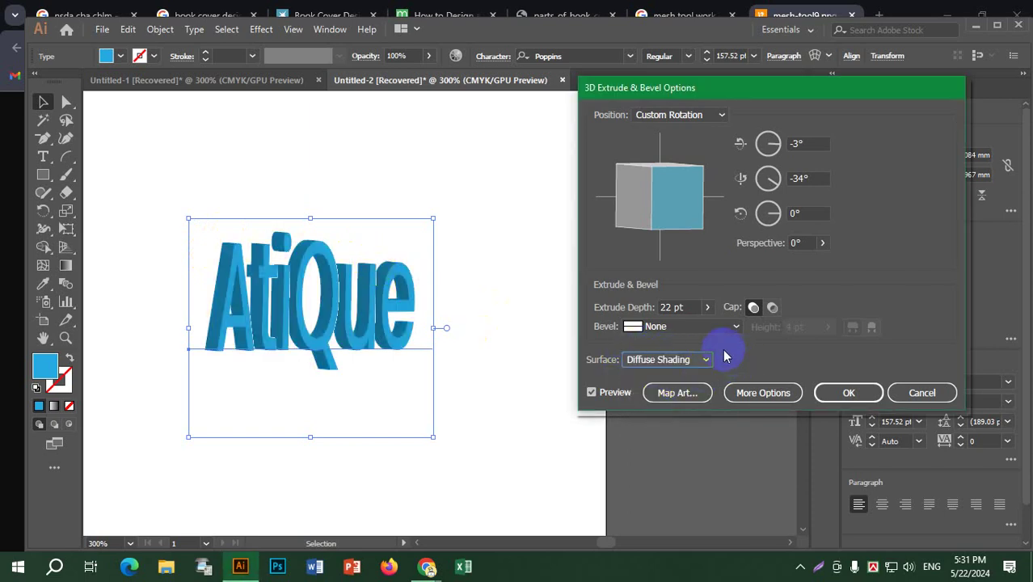
pyautogui.click(696, 360)
pyautogui.click(669, 426)
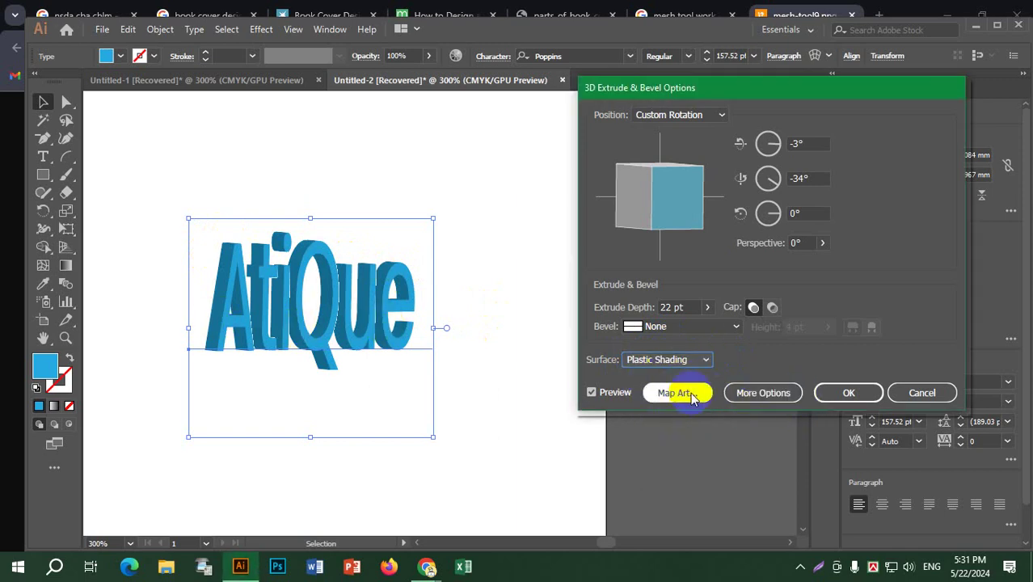
# Expand the extrusion's lighting options and reposition the light near the upper right of the shading sphere, keeping all settings within view.
pyautogui.click(769, 395)
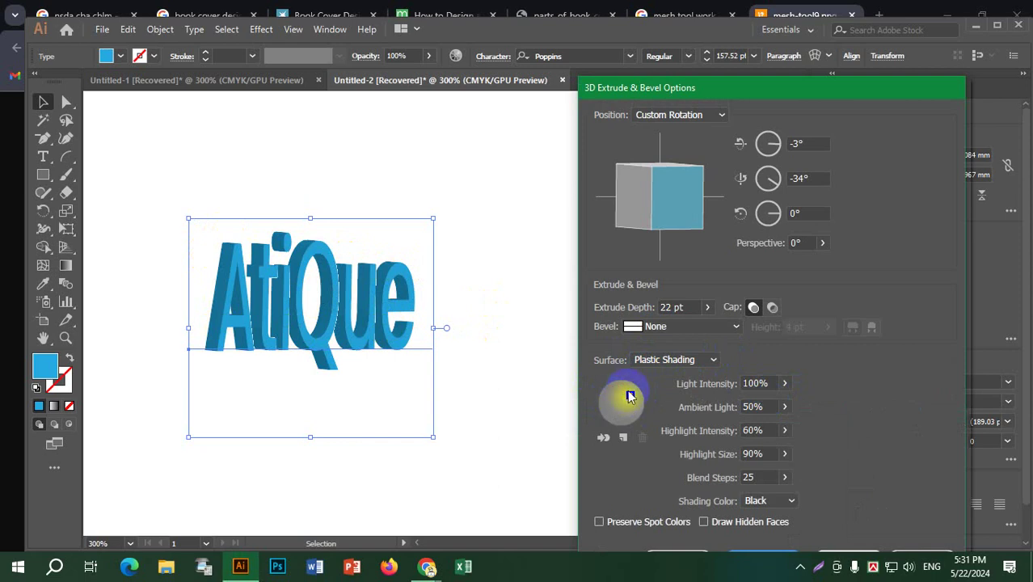
pyautogui.moveTo(606, 404)
pyautogui.mouseDown()
pyautogui.moveTo(616, 394)
pyautogui.moveTo(622, 410)
pyautogui.moveTo(640, 407)
pyautogui.moveTo(618, 390)
pyautogui.mouseUp()
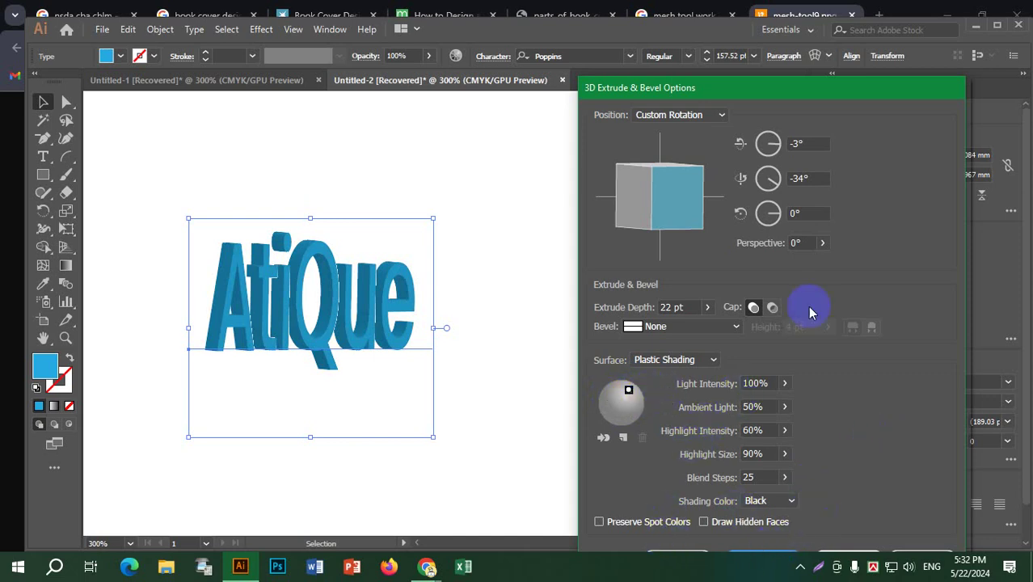
pyautogui.moveTo(818, 91); pyautogui.dragTo(812, 60)
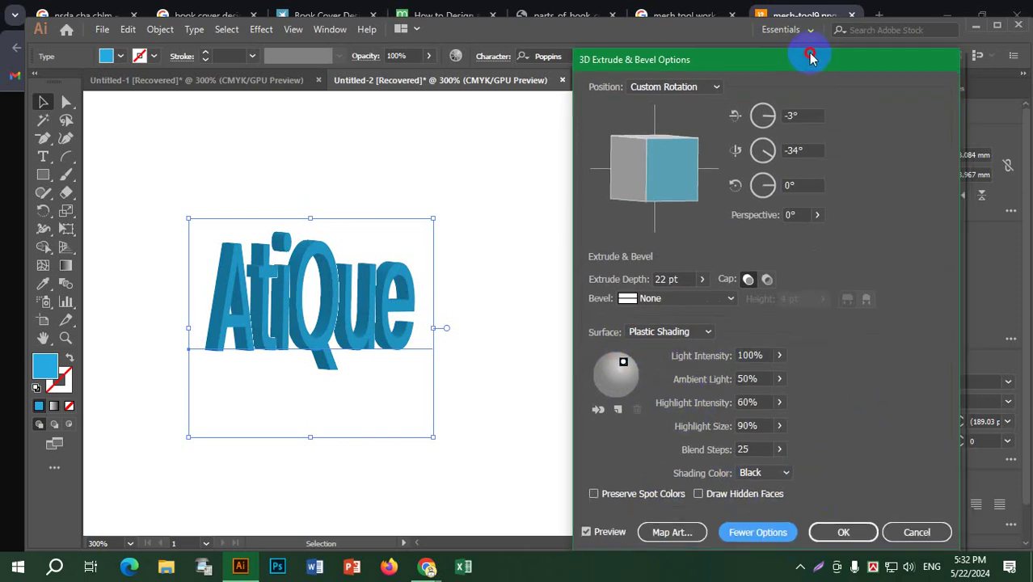
# Map the Gerbera symbol onto surface 1, the front face of the letter A, and enlarge it to cover the whole face.
pyautogui.click(743, 531)
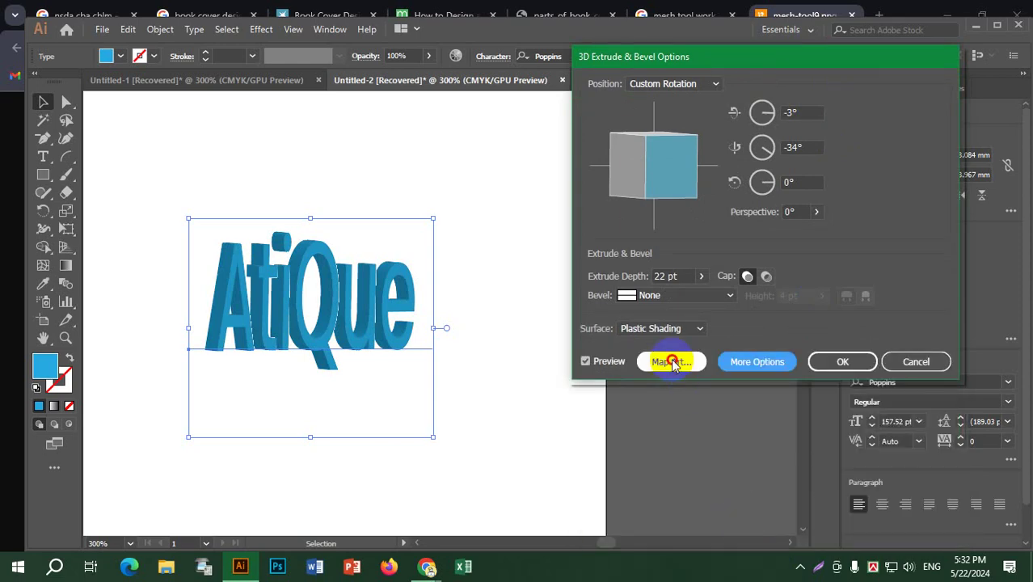
pyautogui.click(670, 361)
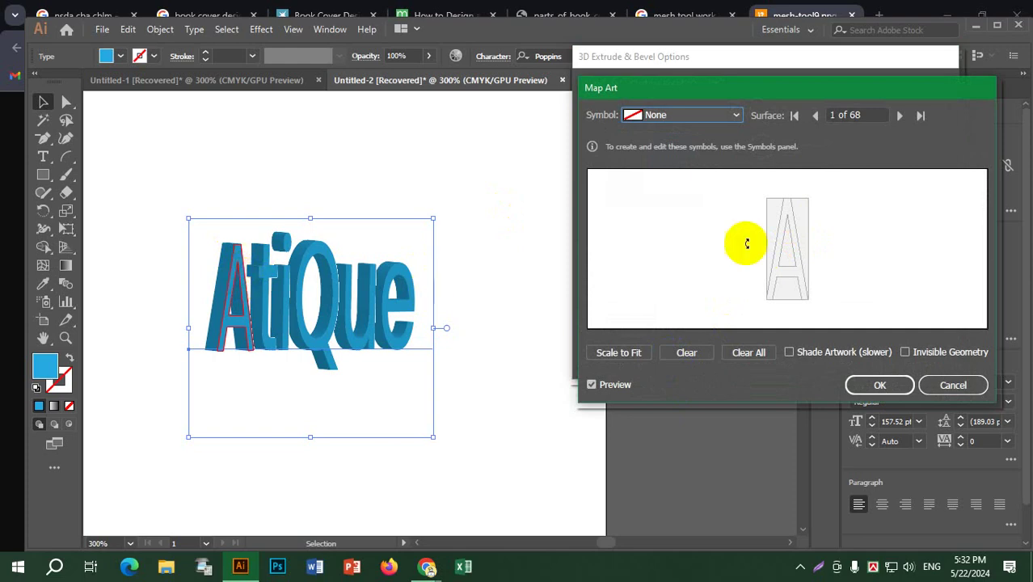
pyautogui.click(689, 117)
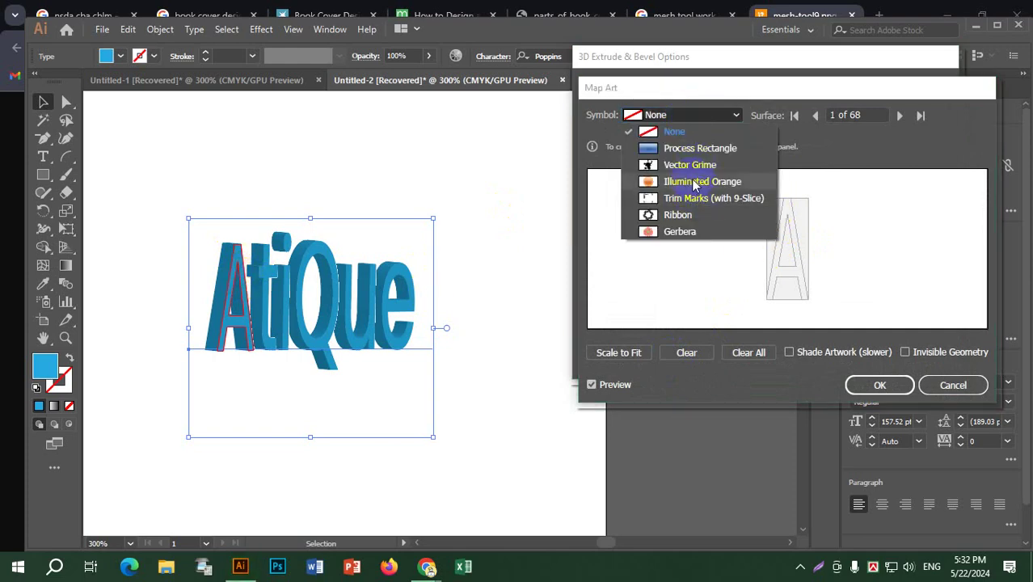
pyautogui.click(683, 231)
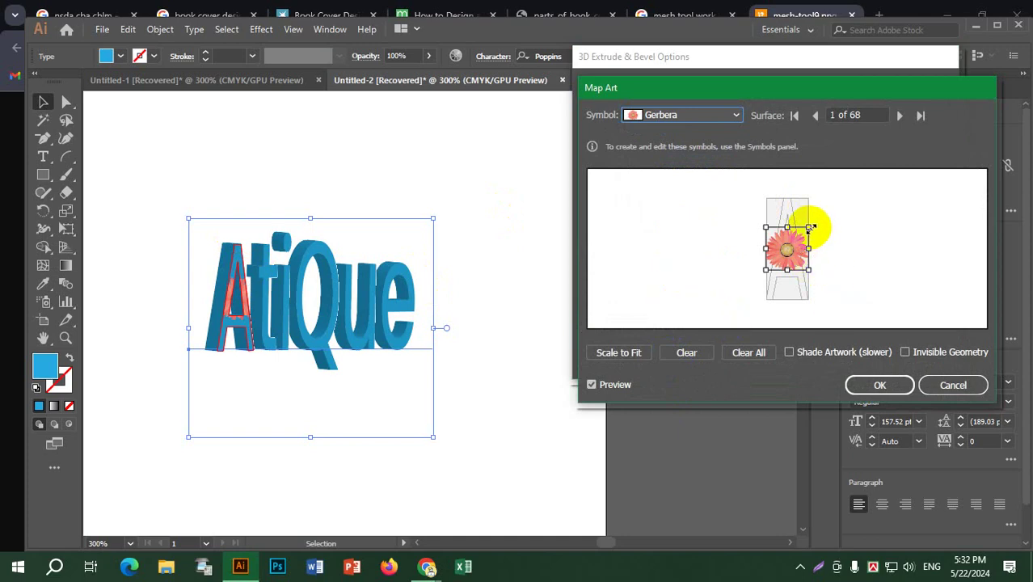
pyautogui.moveTo(810, 228); pyautogui.dragTo(787, 183)
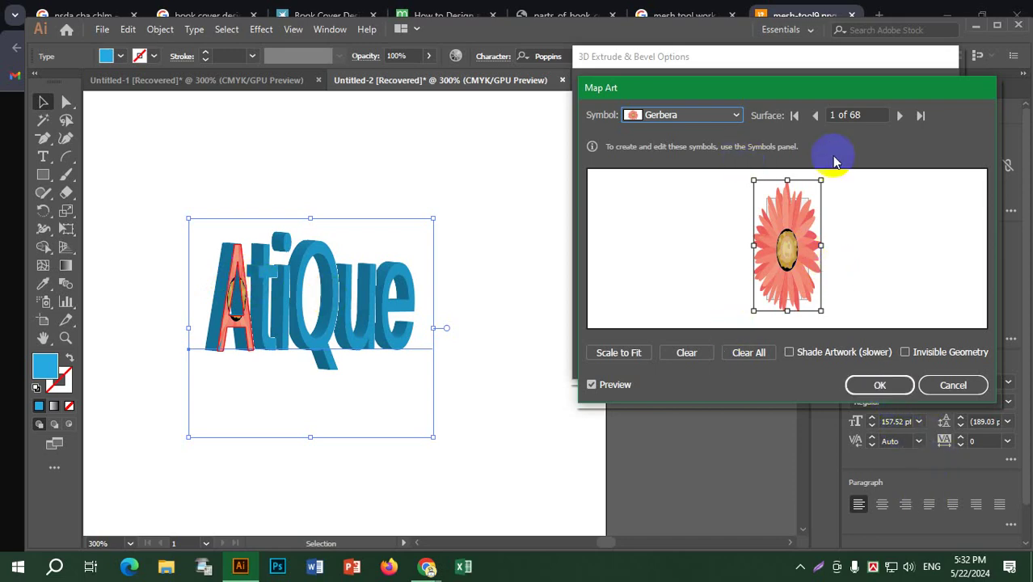
# Map the Illuminated Orange symbol onto surface 2 of the extruded text and enlarge it over the A shape.
pyautogui.click(920, 114)
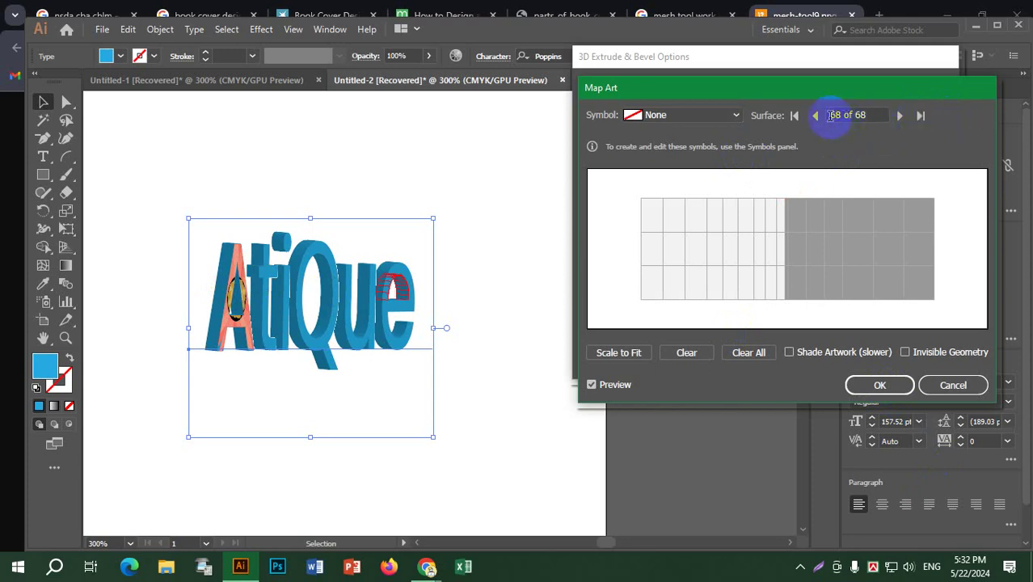
pyautogui.click(899, 117)
pyautogui.click(899, 116)
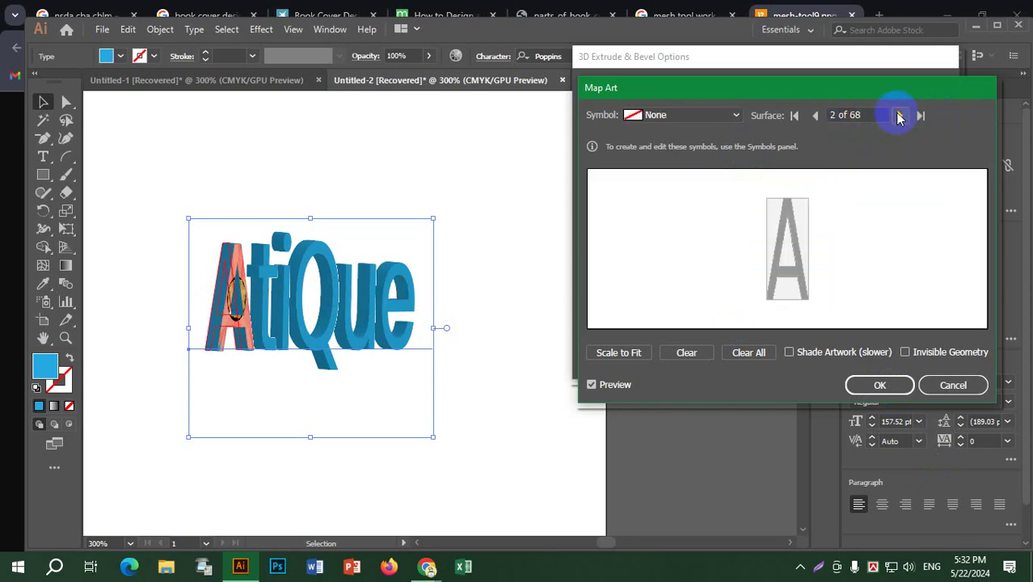
pyautogui.click(714, 116)
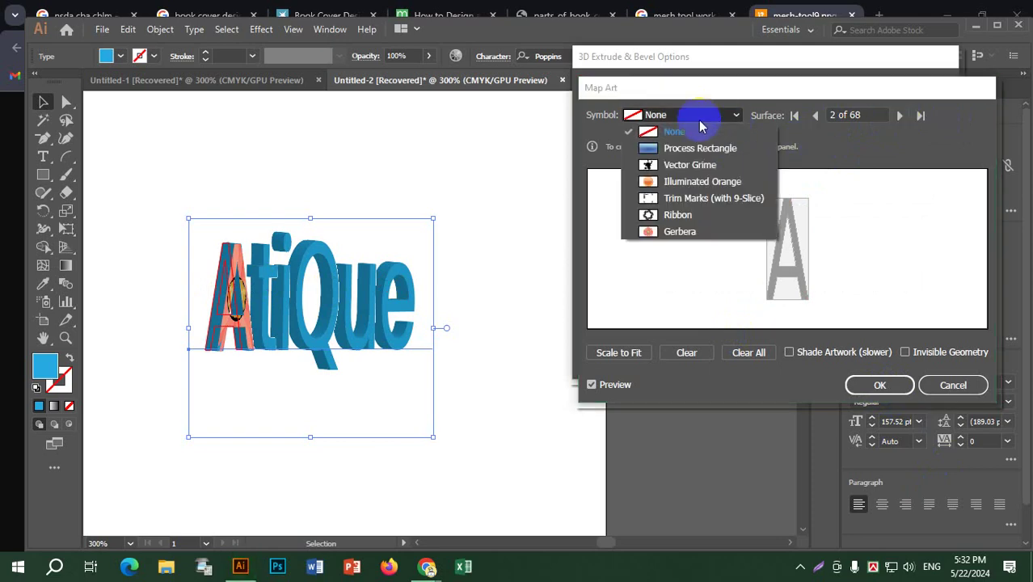
pyautogui.click(668, 188)
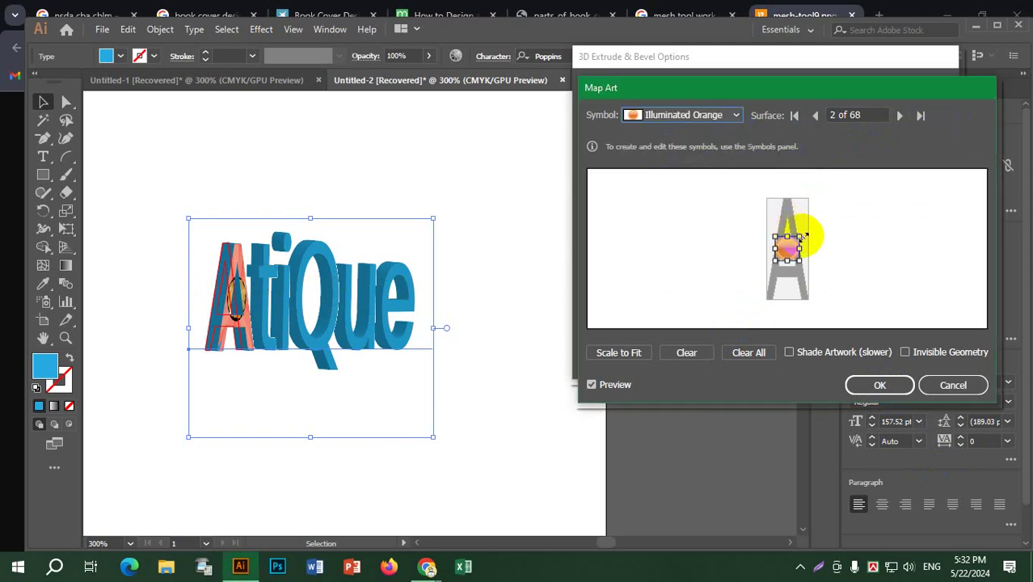
pyautogui.moveTo(811, 224); pyautogui.dragTo(795, 248)
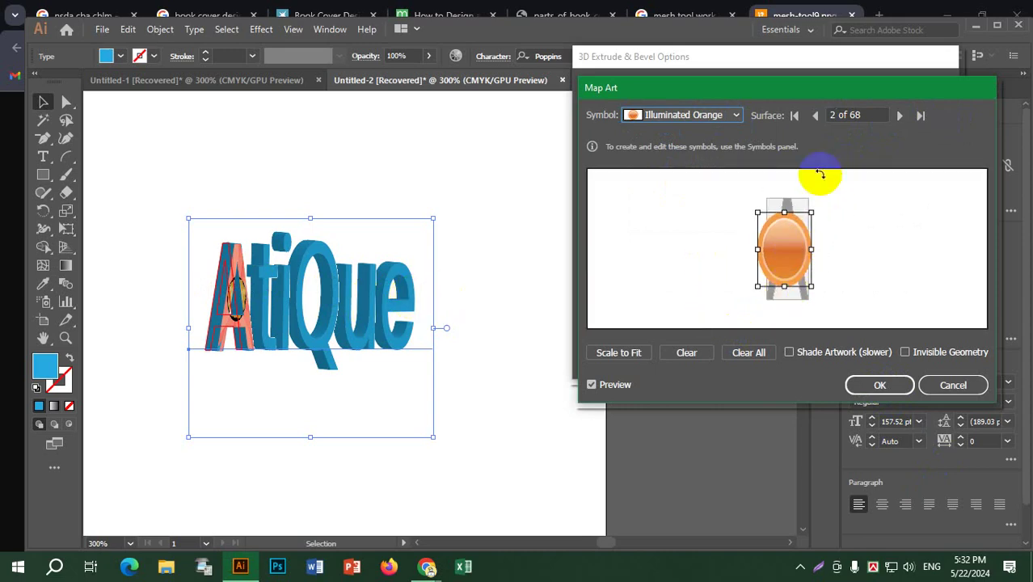
# Step through the extruded text's mapping surfaces to reach surface 9, the long outer side of the letter A.
pyautogui.click(899, 115)
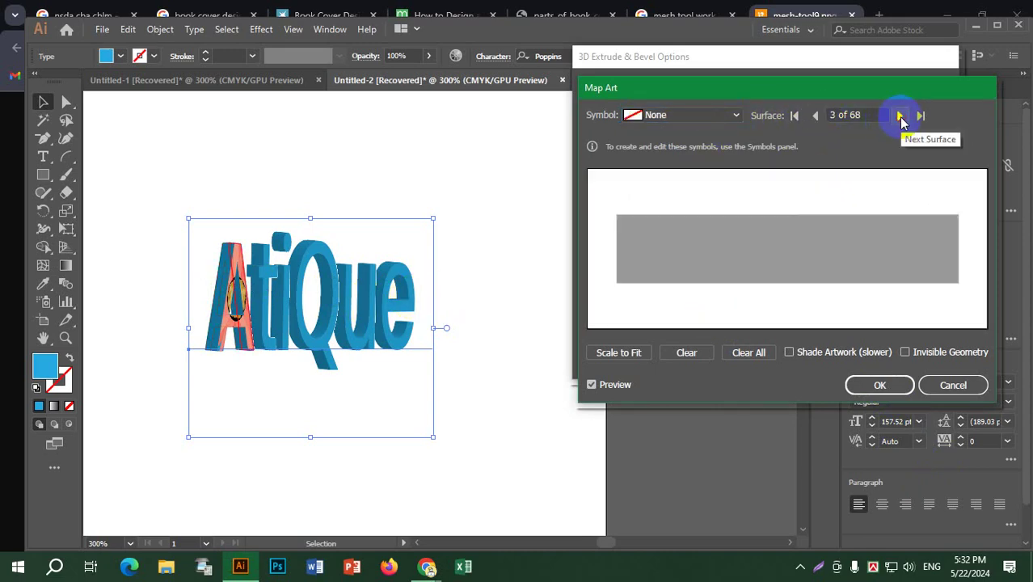
pyautogui.click(900, 116)
pyautogui.click(900, 117)
pyautogui.click(900, 117)
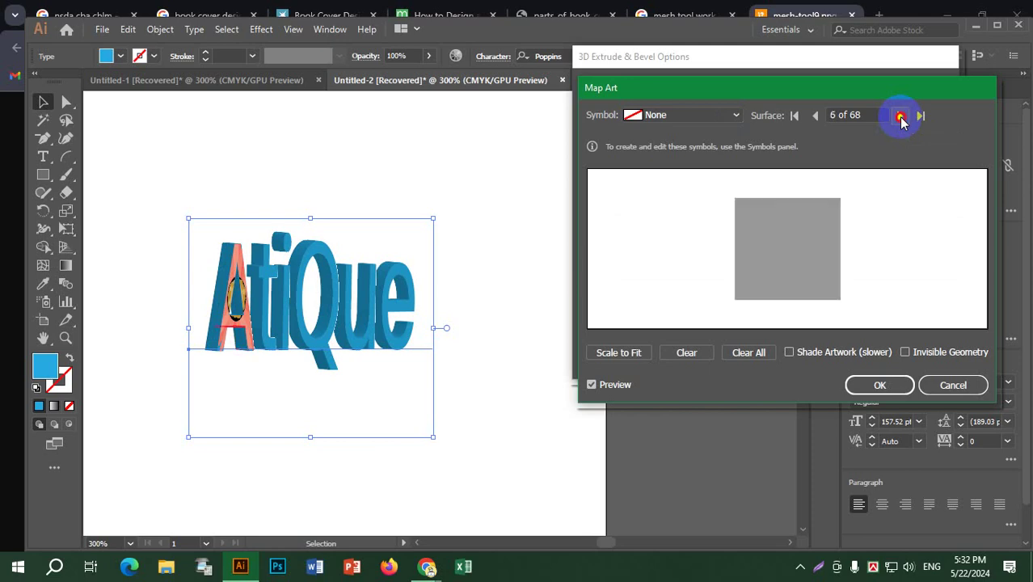
pyautogui.click(900, 116)
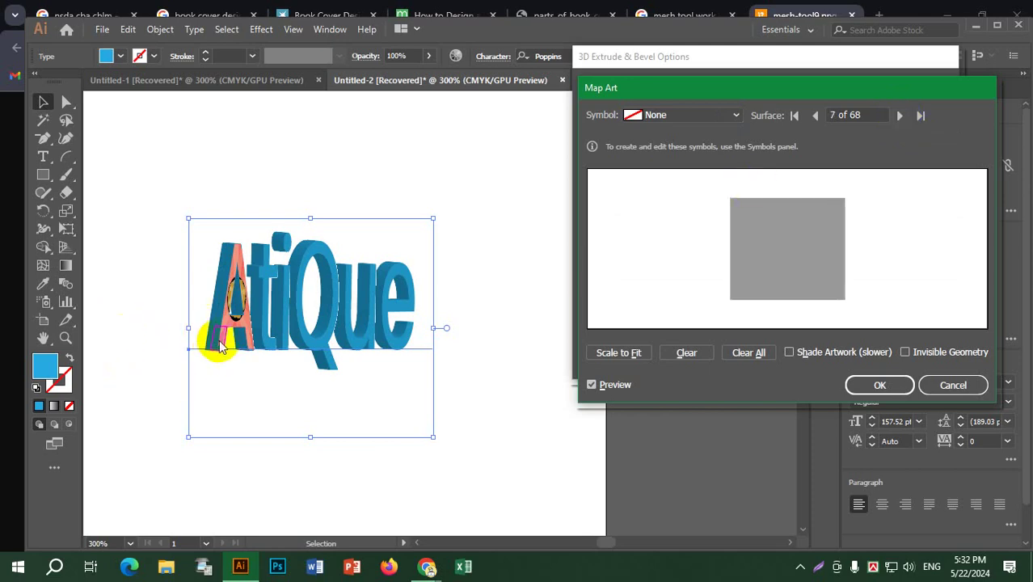
pyautogui.click(860, 118)
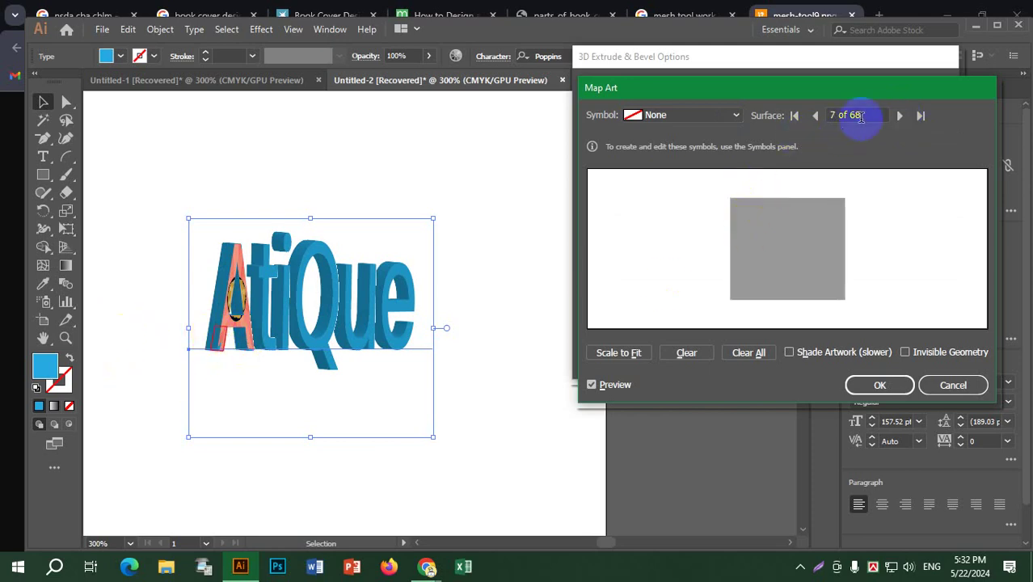
pyautogui.click(900, 117)
pyautogui.click(900, 117)
pyautogui.click(900, 117)
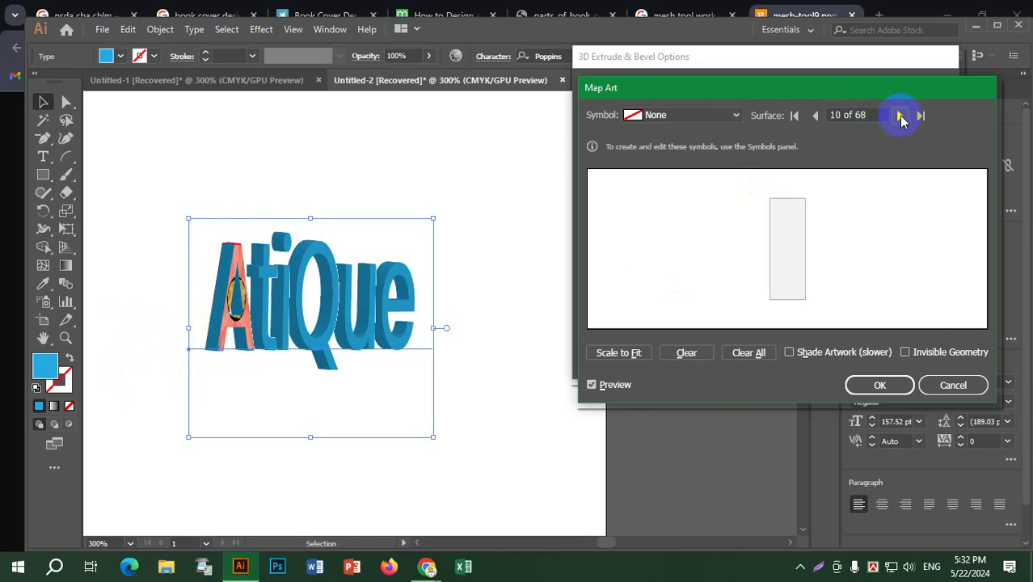
pyautogui.click(814, 116)
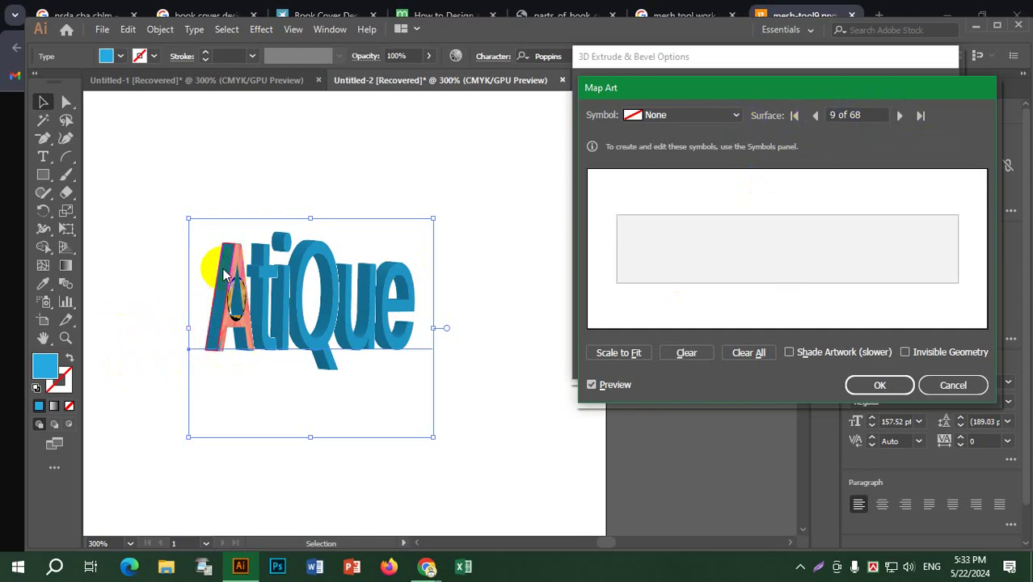
# Try the Vector Grime symbol on surface 9, the outer side of the A, and reposition it over the face.
pyautogui.click(667, 114)
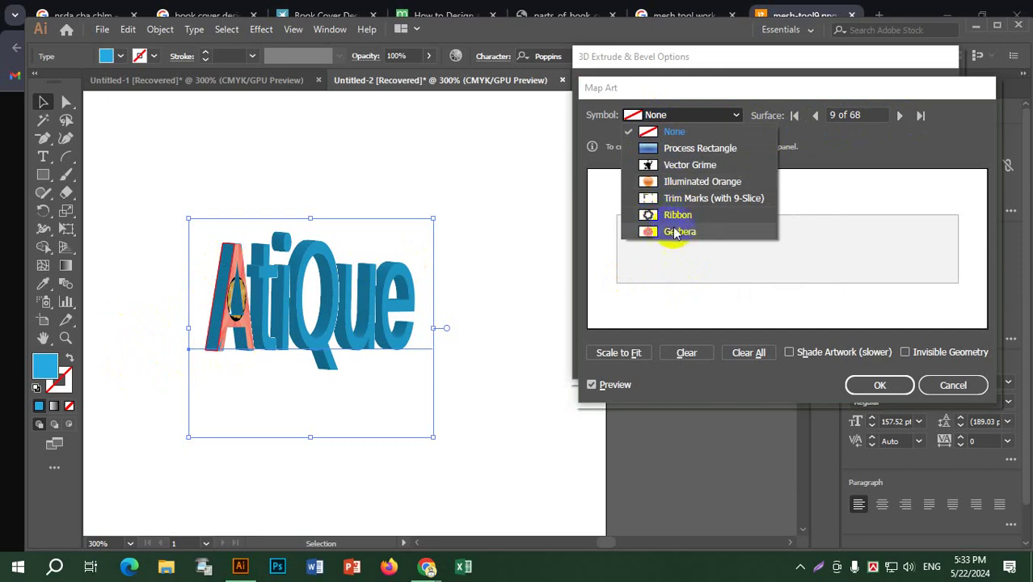
pyautogui.click(670, 165)
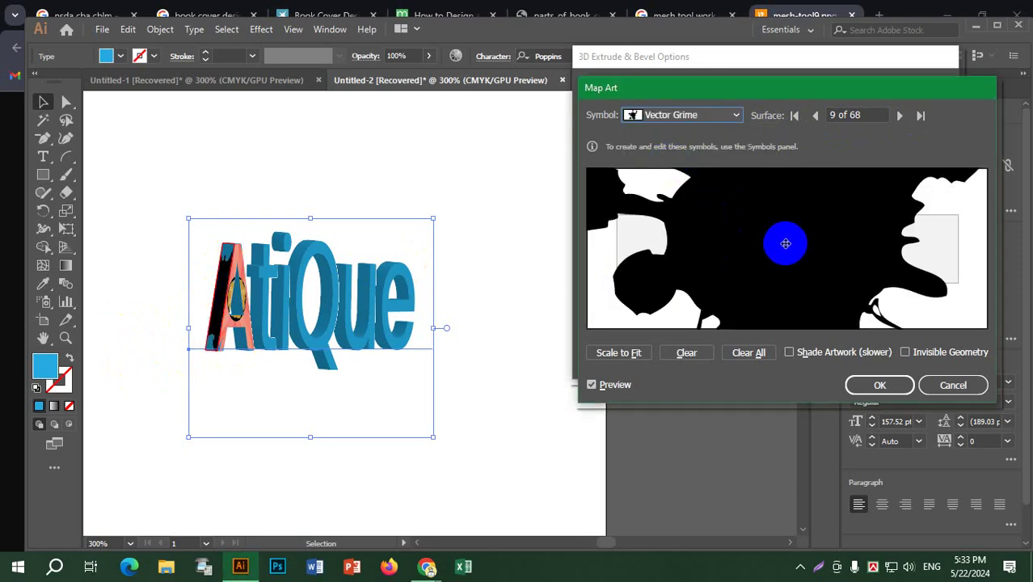
pyautogui.moveTo(818, 250); pyautogui.dragTo(752, 265)
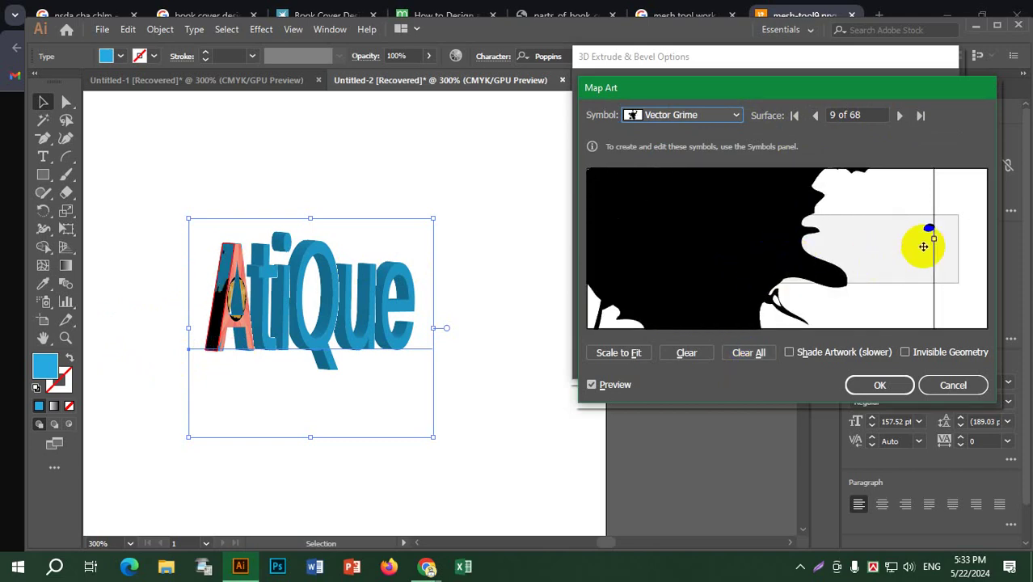
pyautogui.moveTo(937, 240); pyautogui.dragTo(714, 252)
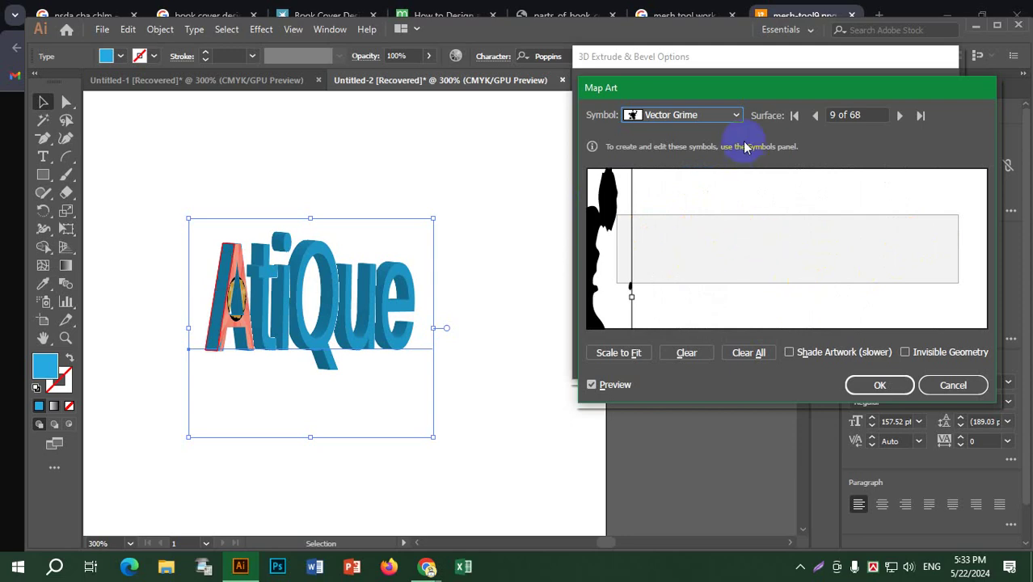
# Replace the artwork on surface 9 with the Gerbera symbol, then stretch and shift it lengthwise along the A's side face.
pyautogui.click(721, 115)
pyautogui.click(678, 233)
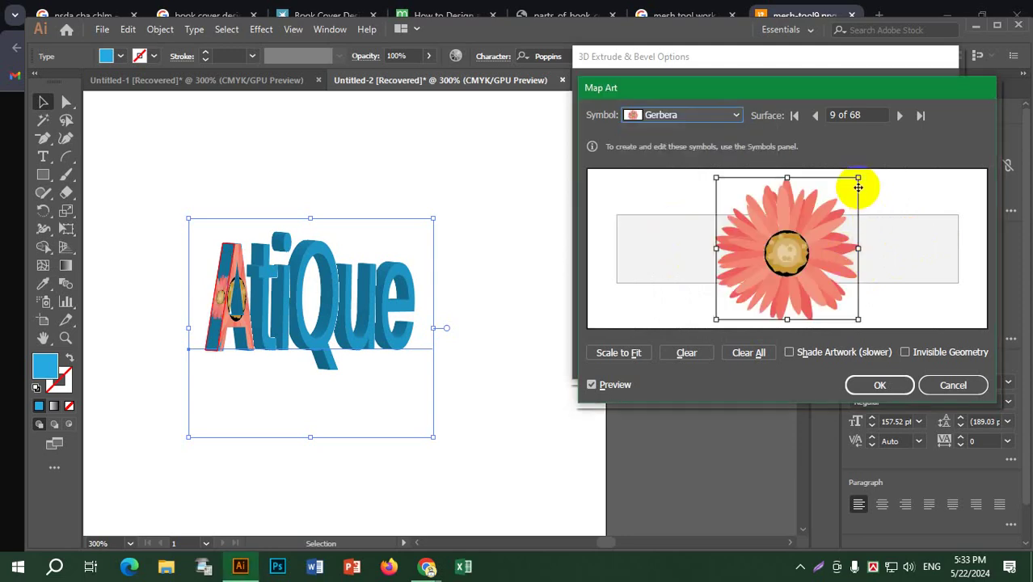
pyautogui.moveTo(858, 177); pyautogui.dragTo(743, 218)
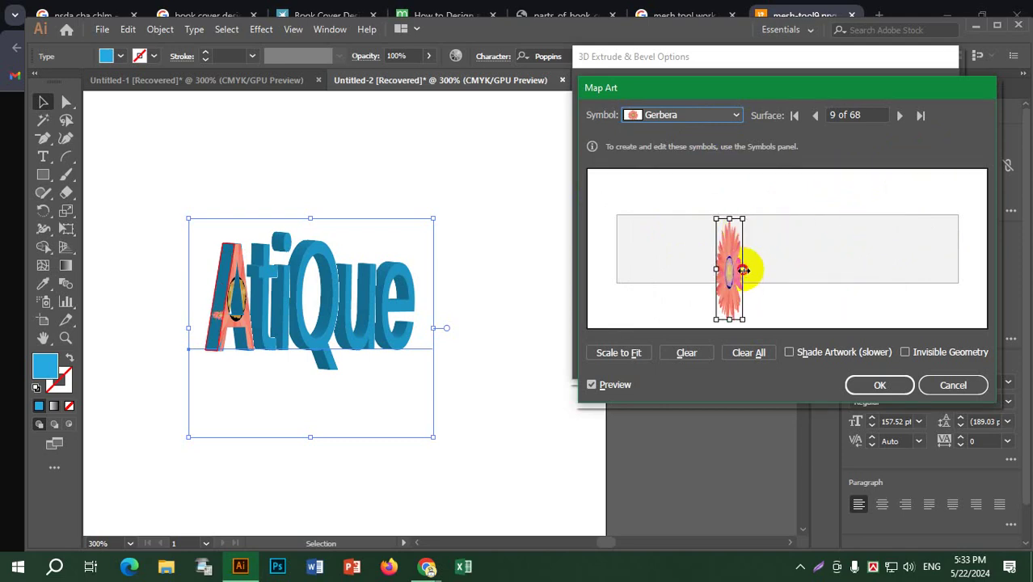
pyautogui.moveTo(743, 269); pyautogui.dragTo(949, 248)
pyautogui.moveTo(887, 264); pyautogui.dragTo(793, 249)
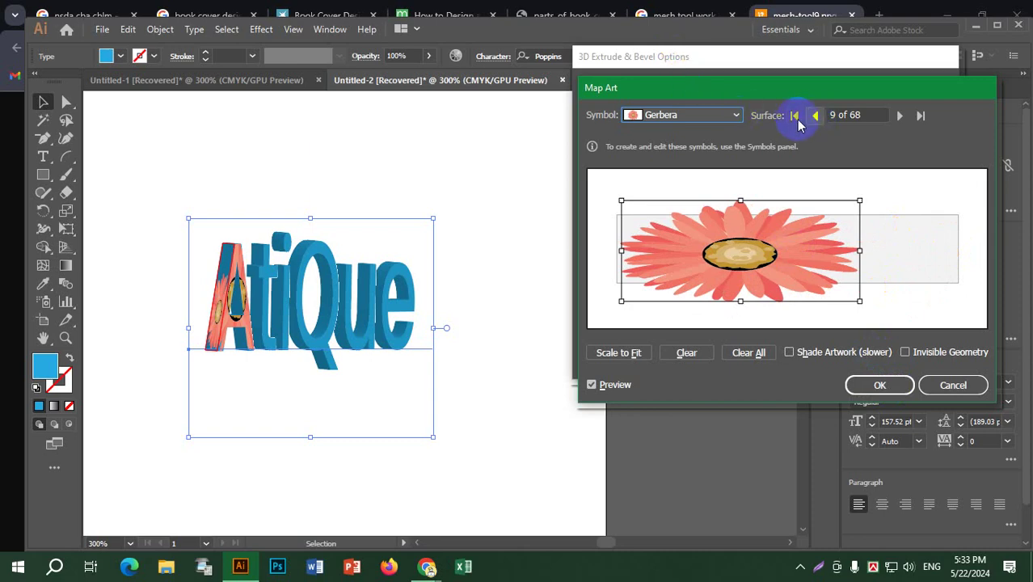
# Discard the mapped symbols and cancel the 3D Extrude & Bevel effect on the blue text.
pyautogui.click(680, 115)
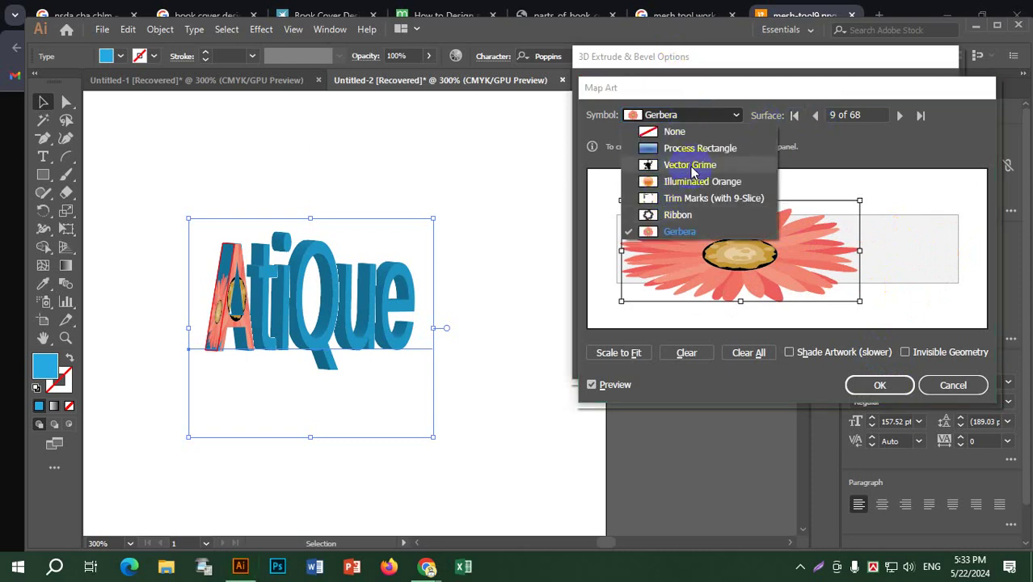
pyautogui.click(936, 389)
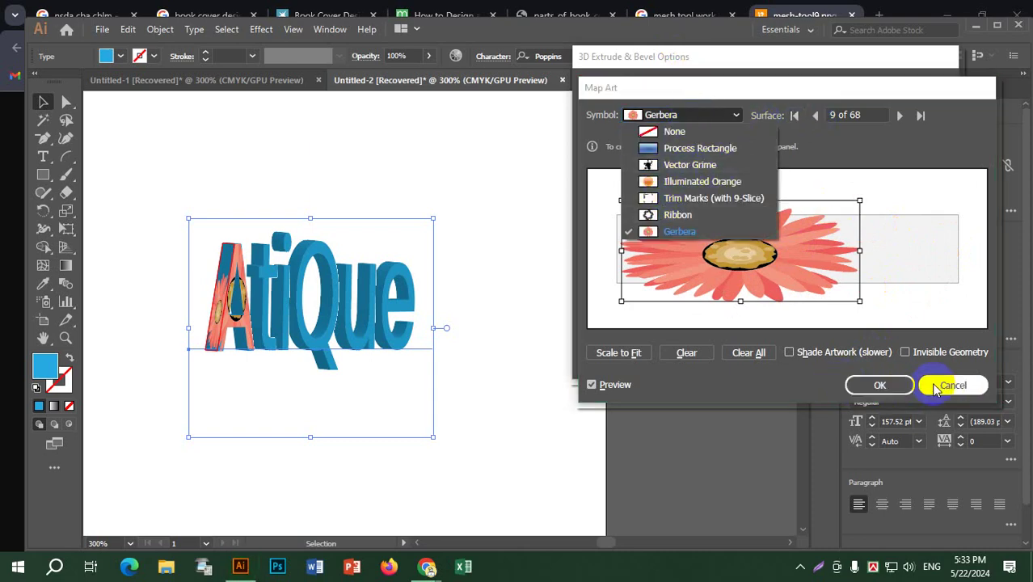
pyautogui.click(950, 385)
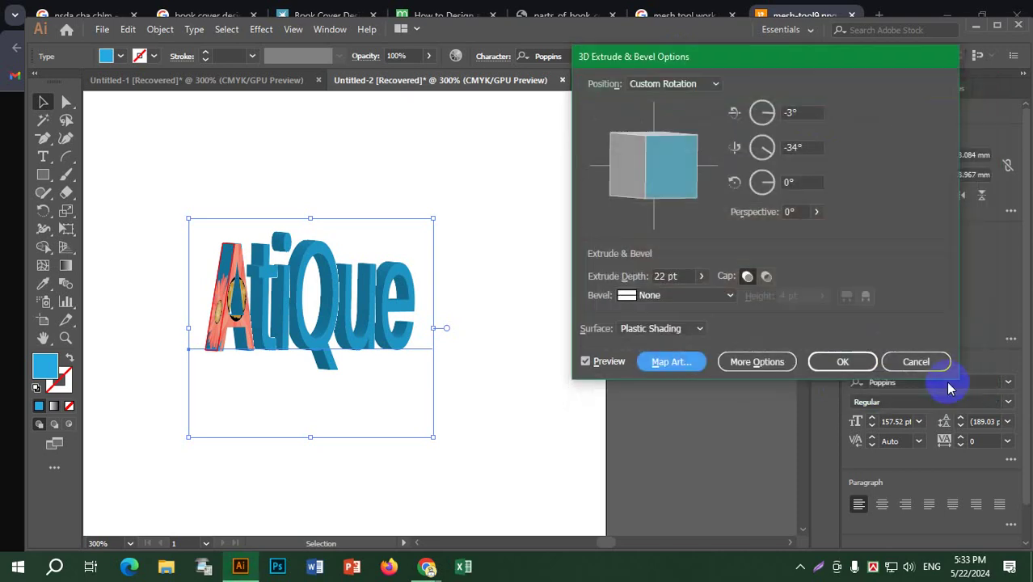
pyautogui.click(936, 373)
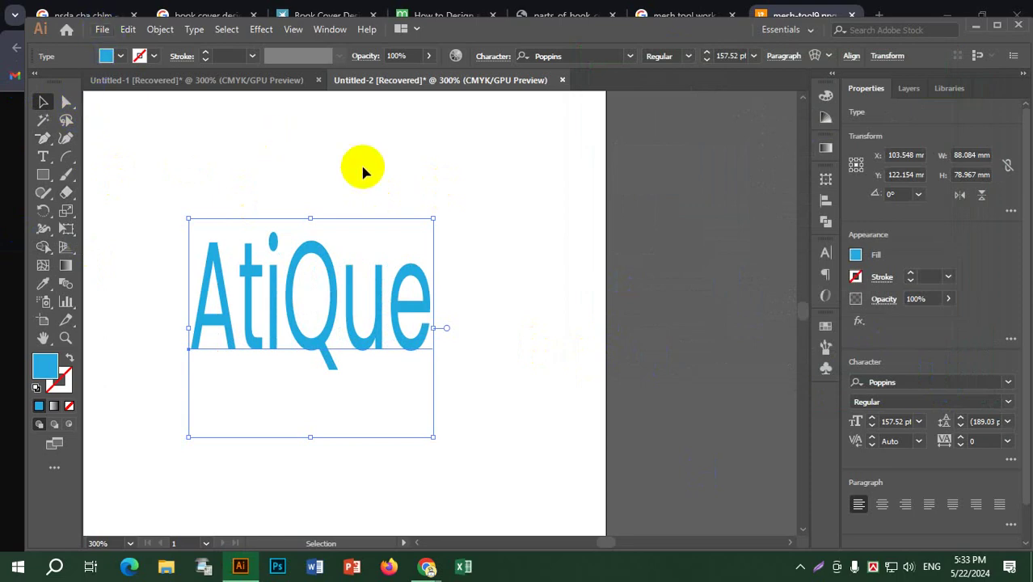
# Place id-card-image.png from the PS folder above the end of the blue text, about 21 mm wide and 31 mm high.
pyautogui.click(44, 100)
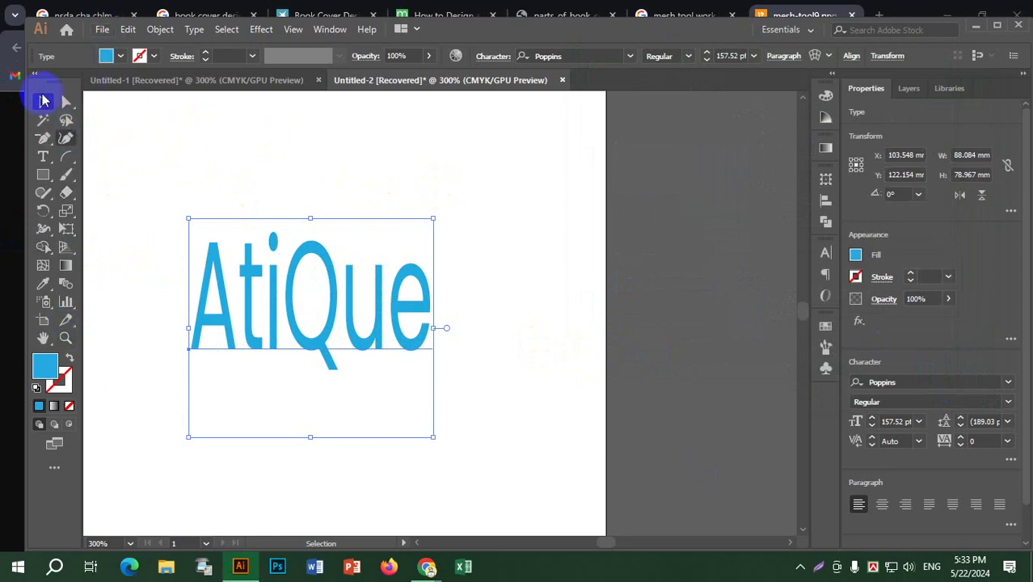
pyautogui.click(101, 29)
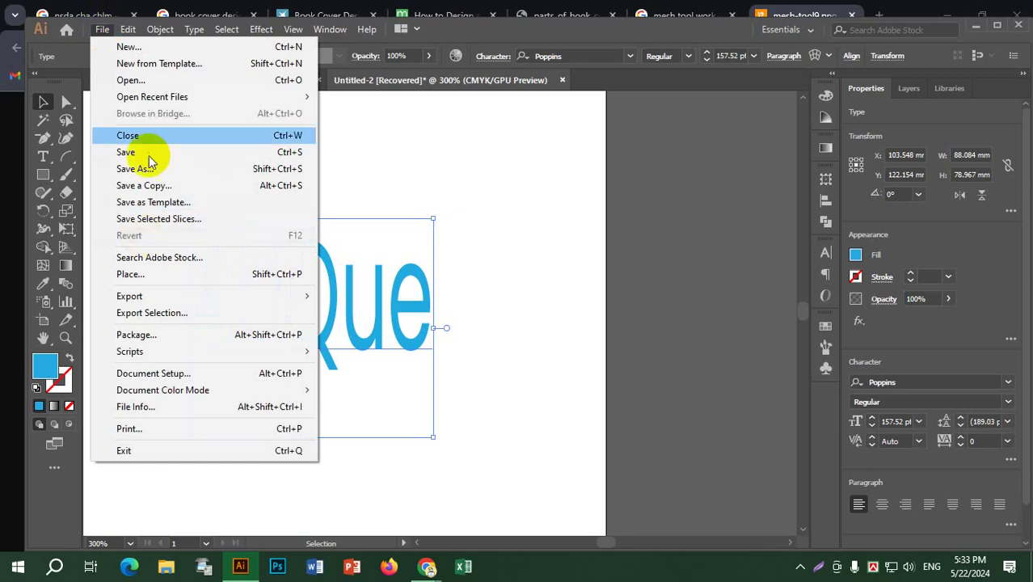
pyautogui.click(132, 274)
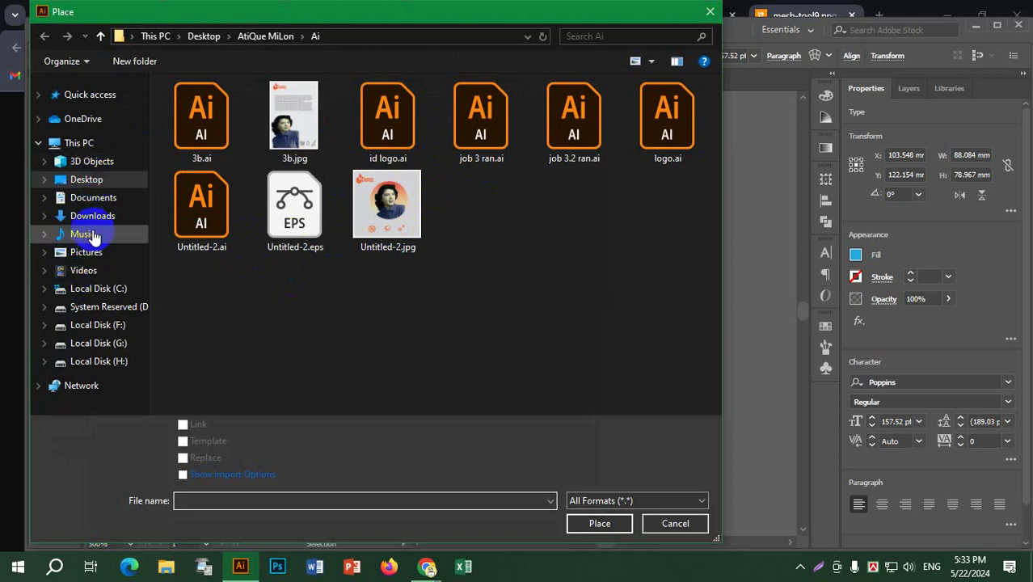
pyautogui.click(252, 37)
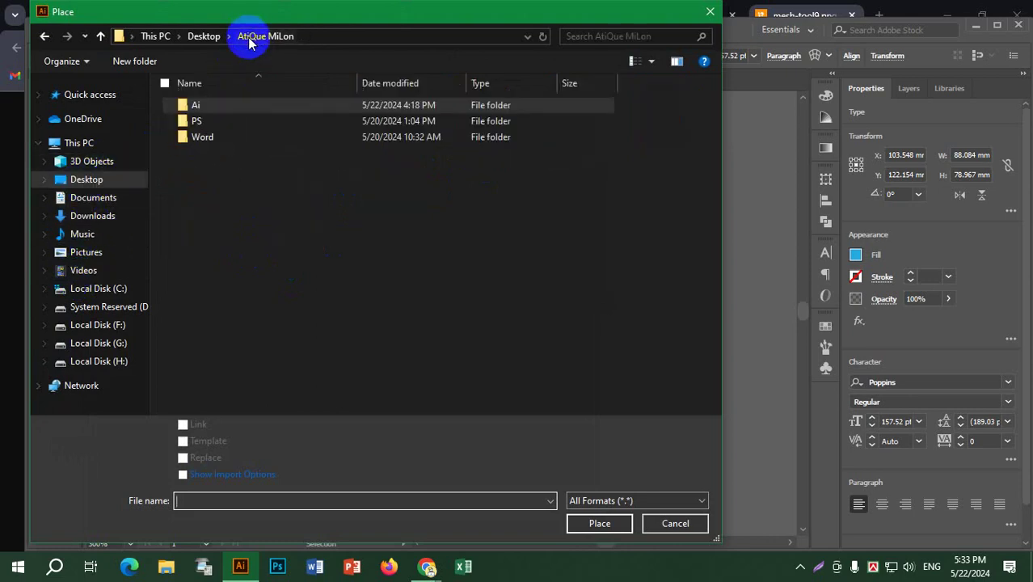
pyautogui.doubleClick(199, 121)
pyautogui.click(285, 157)
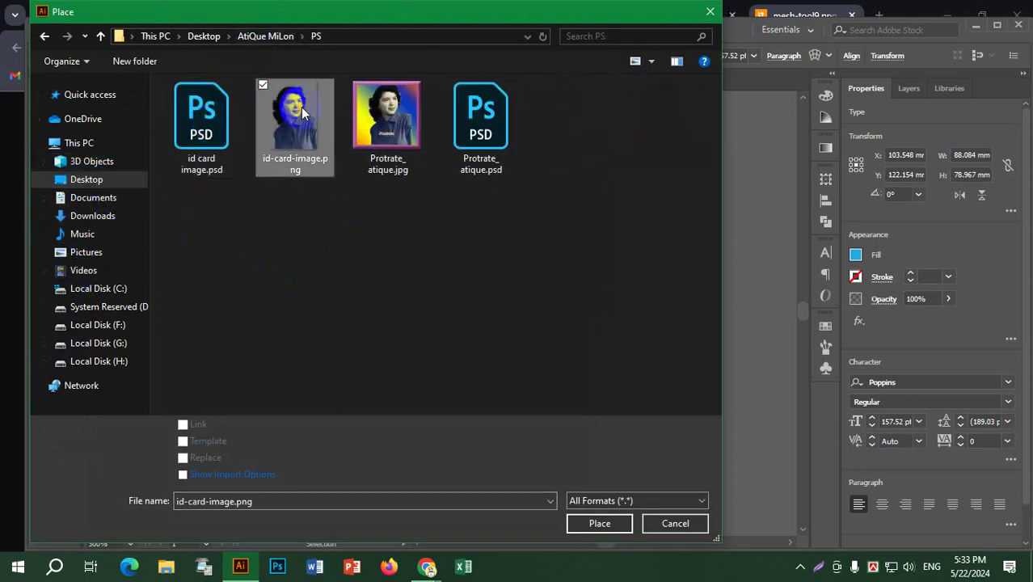
pyautogui.click(600, 524)
pyautogui.moveTo(459, 160); pyautogui.dragTo(519, 244)
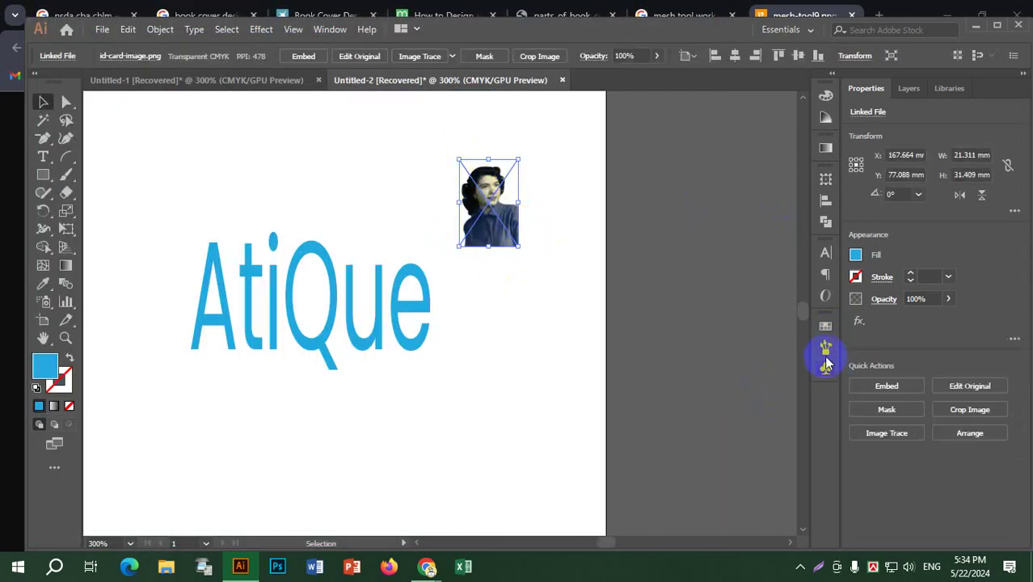
# Try to turn the placed photo into a new dynamic symbol with the Graphic export type.
pyautogui.click(825, 349)
pyautogui.click(825, 368)
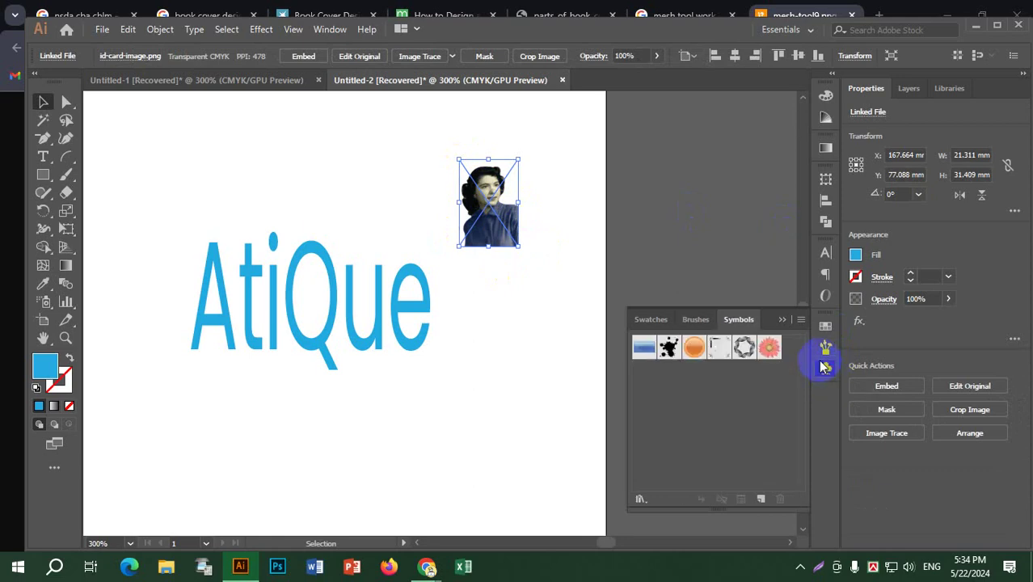
pyautogui.moveTo(511, 202); pyautogui.dragTo(731, 413)
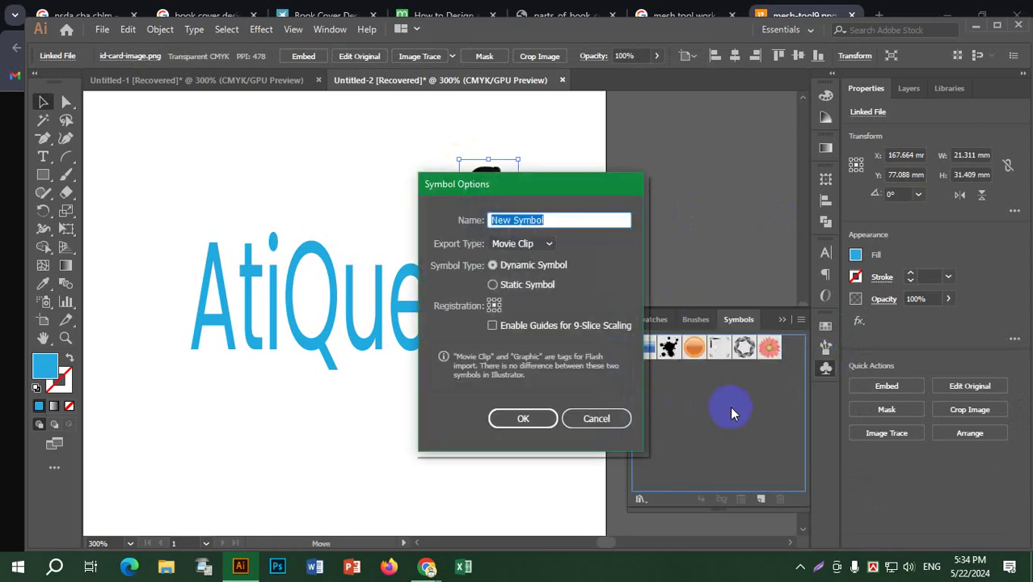
pyautogui.click(545, 244)
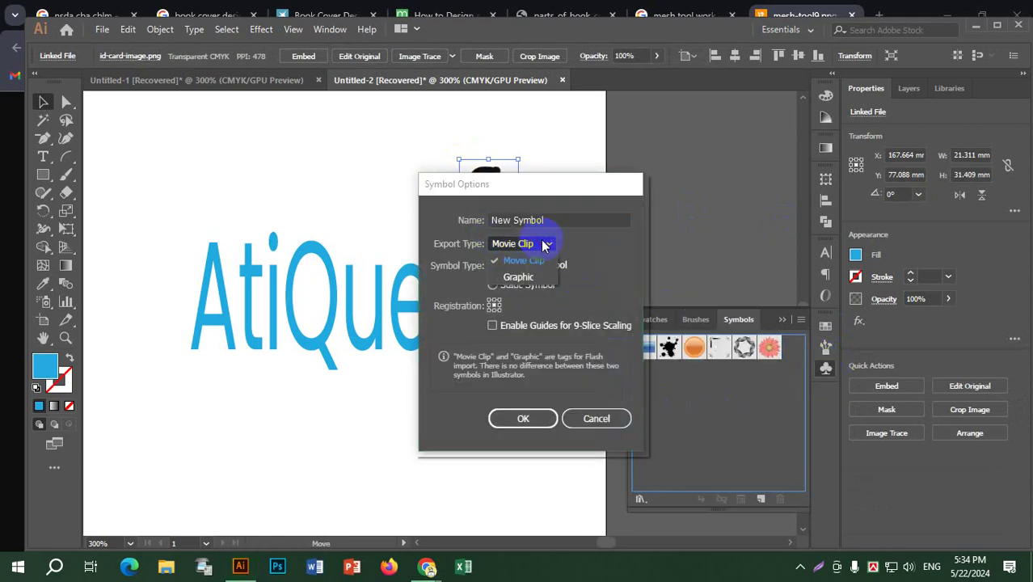
pyautogui.click(518, 275)
pyautogui.click(535, 420)
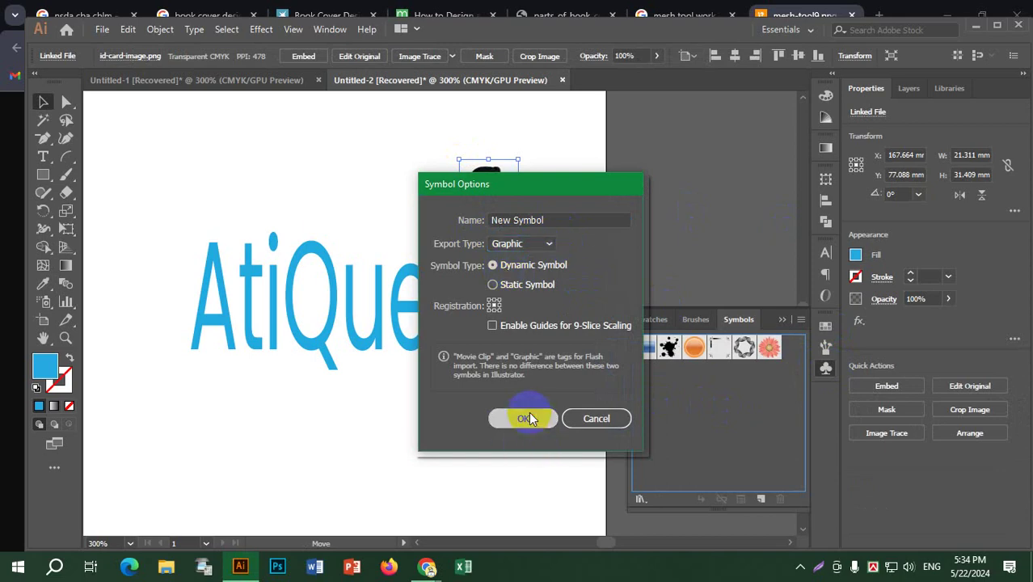
pyautogui.click(610, 311)
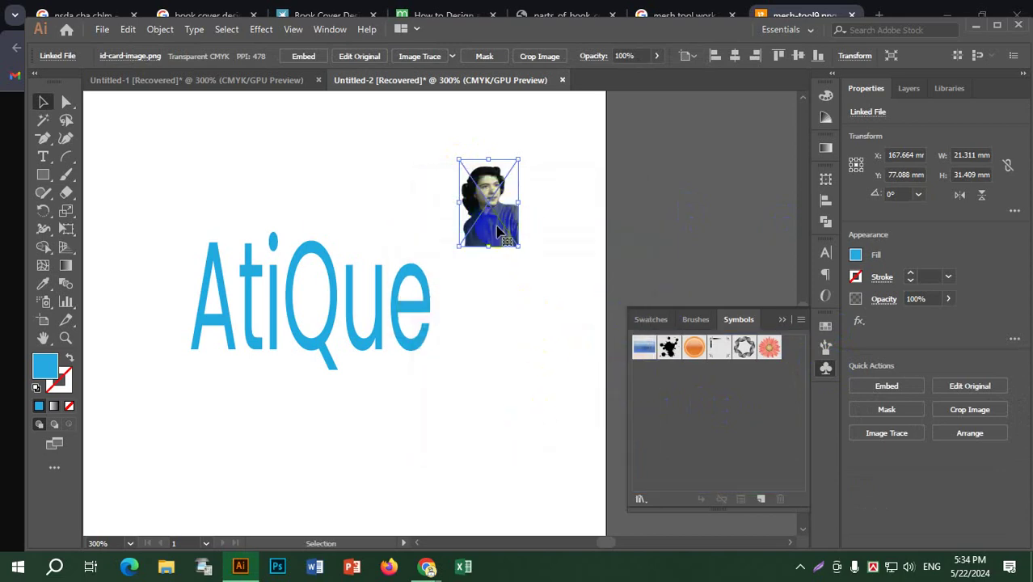
# Delete the placed photo from the artboard.
pyautogui.moveTo(512, 208); pyautogui.dragTo(519, 200)
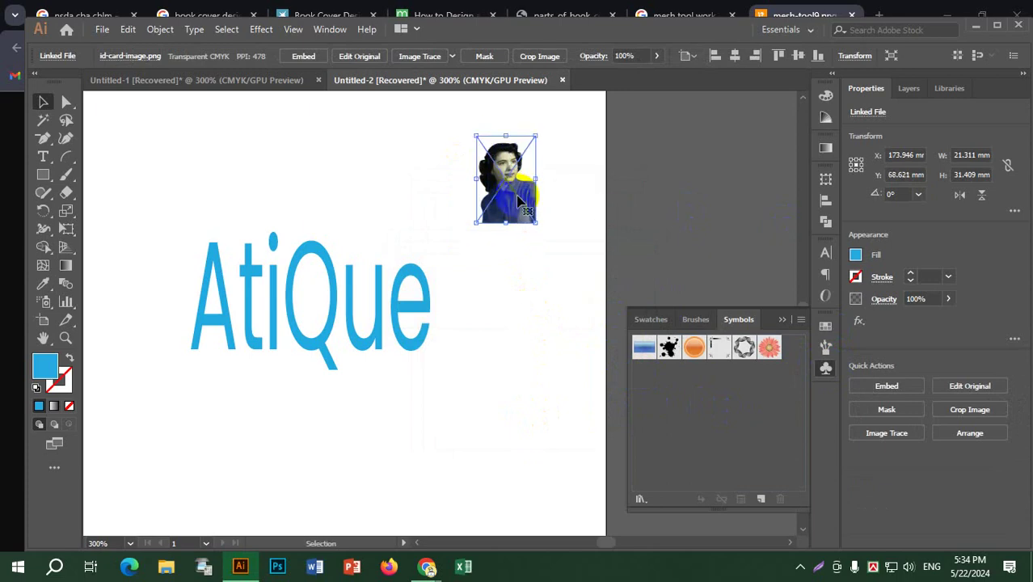
pyautogui.press('Delete')
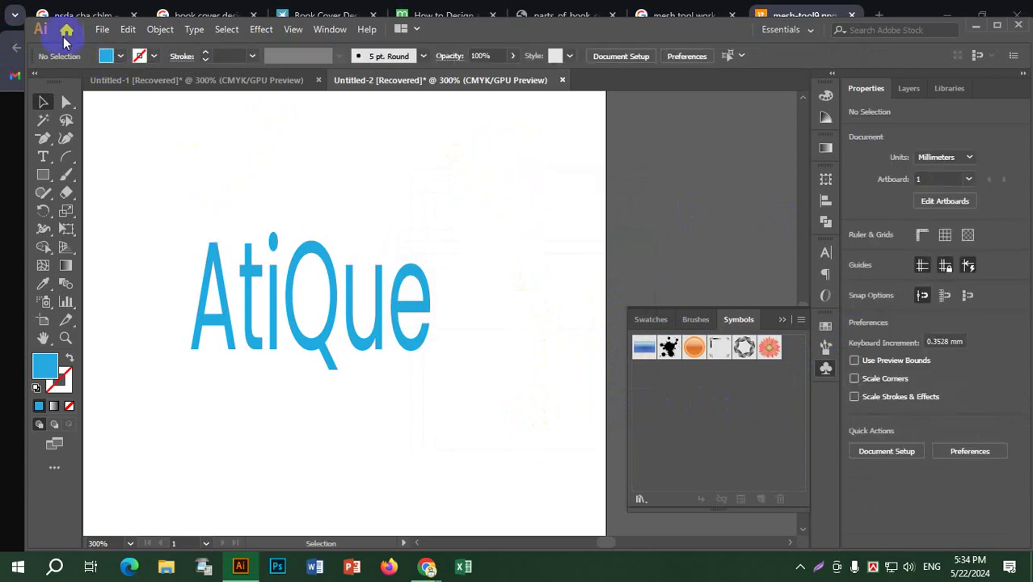
pyautogui.click(102, 34)
pyautogui.click(384, 167)
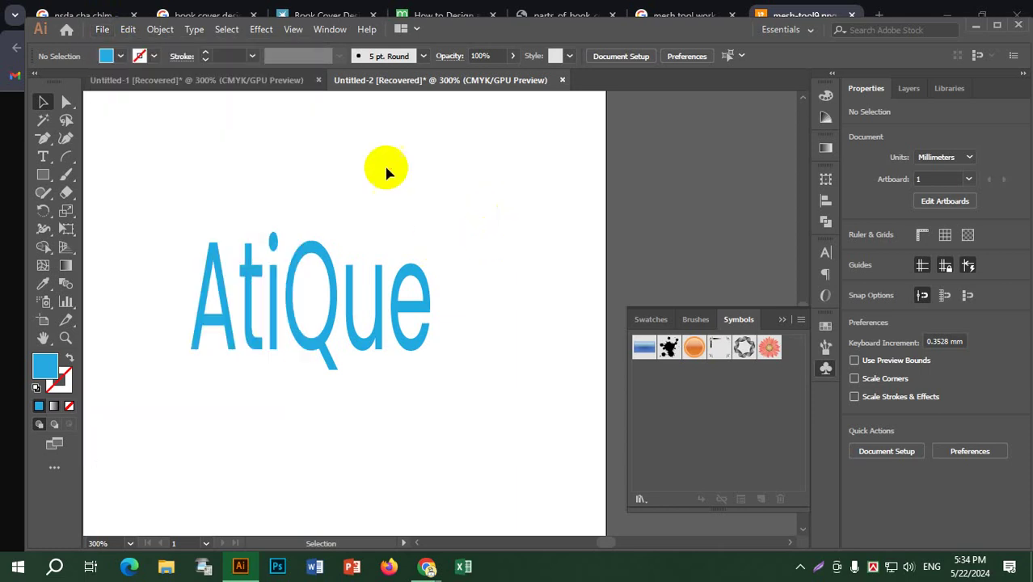
# Draw a blue rectangle about 26 mm wide and 15.6 mm high above the blue text and fully round its corners.
pyautogui.click(40, 176)
pyautogui.moveTo(403, 145)
pyautogui.mouseDown()
pyautogui.moveTo(473, 187)
pyautogui.moveTo(469, 199)
pyautogui.moveTo(475, 186)
pyautogui.mouseUp()
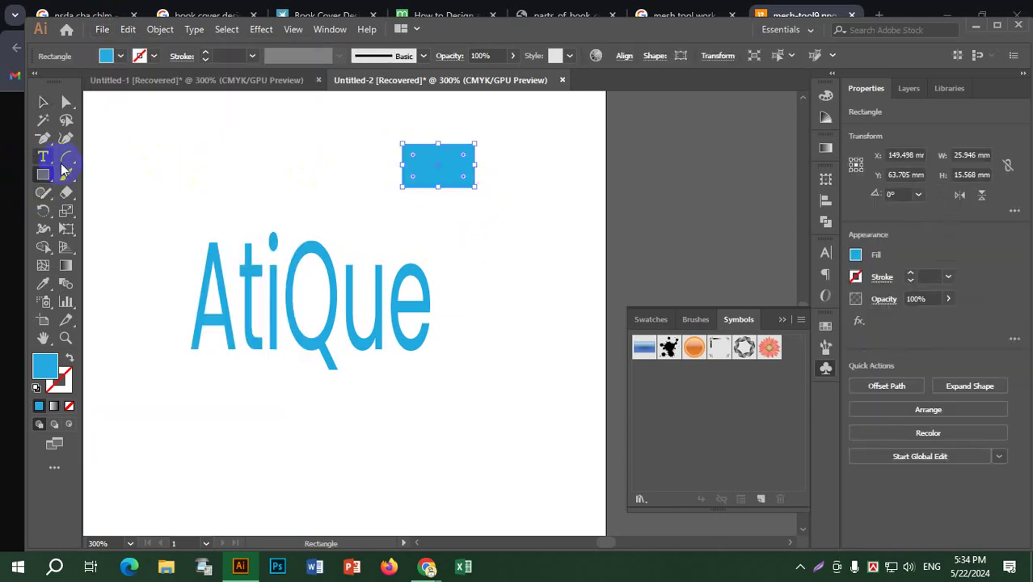
pyautogui.click(67, 102)
pyautogui.click(416, 170)
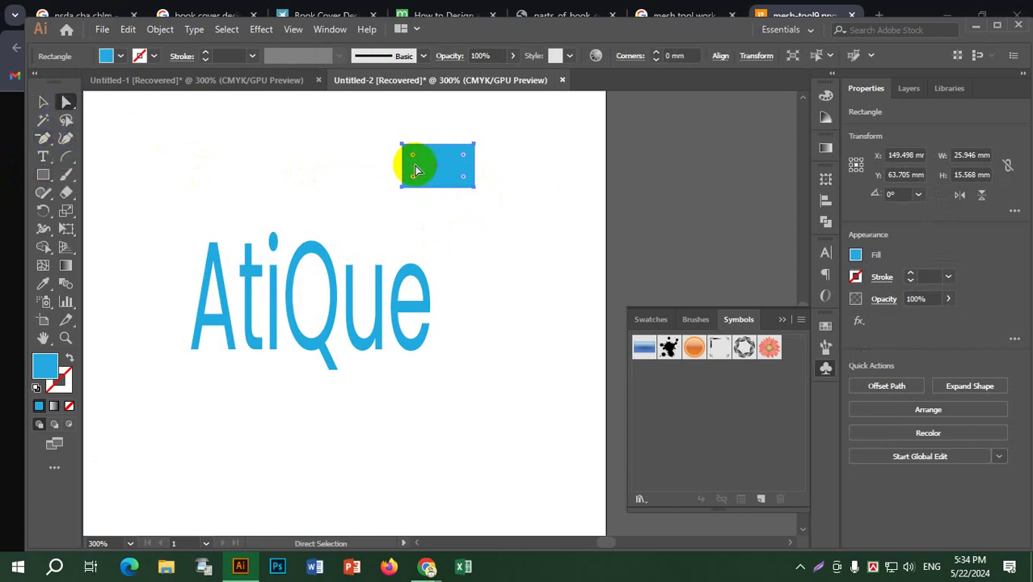
pyautogui.moveTo(413, 178); pyautogui.dragTo(457, 166)
# Duplicate the rounded shape slightly sideways and subtract the overlapping copy with Shape Builder, leaving a crescent about 14.75 mm wide.
pyautogui.click(43, 102)
pyautogui.click(466, 243)
pyautogui.click(357, 126)
pyautogui.moveTo(357, 127); pyautogui.dragTo(404, 171)
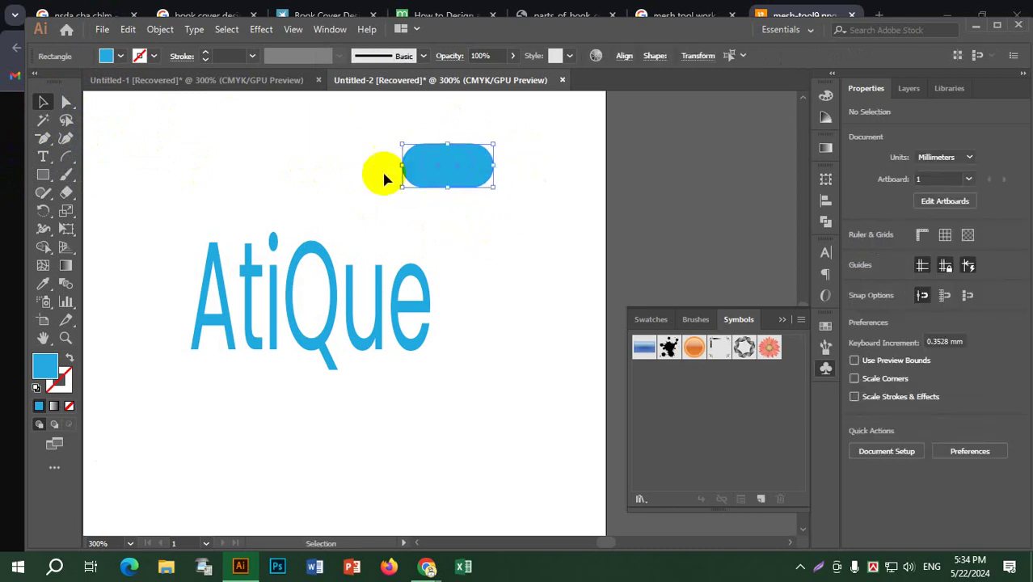
pyautogui.click(43, 247)
pyautogui.moveTo(517, 162); pyautogui.dragTo(438, 161)
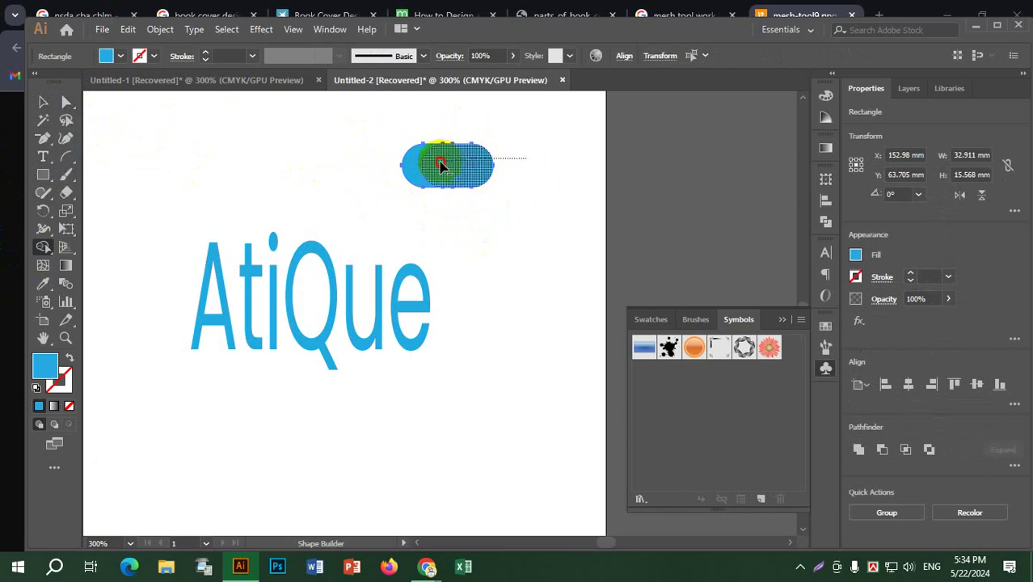
# Fill the crescent with orange and deselect it.
pyautogui.click(43, 102)
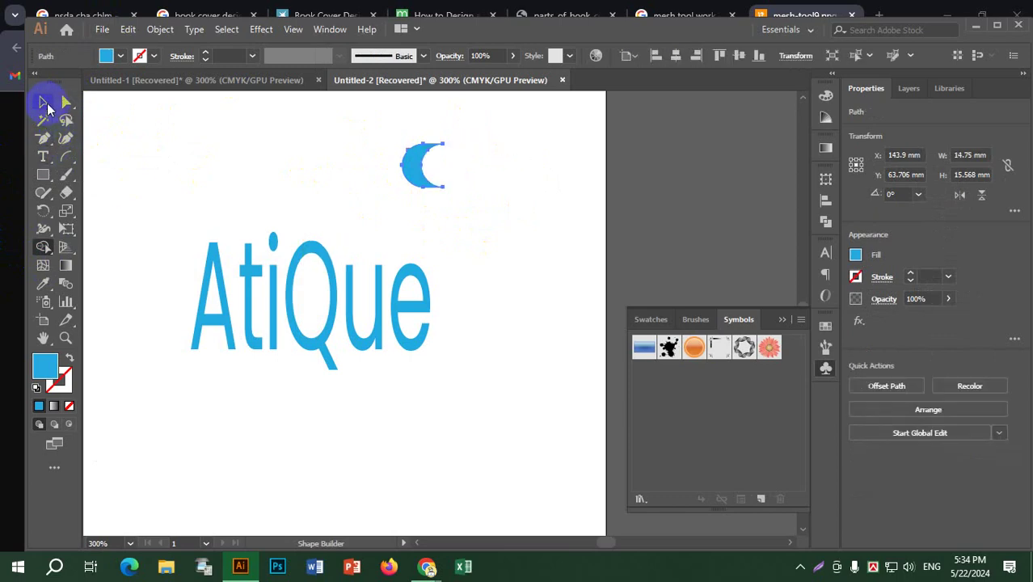
pyautogui.click(106, 56)
pyautogui.click(118, 82)
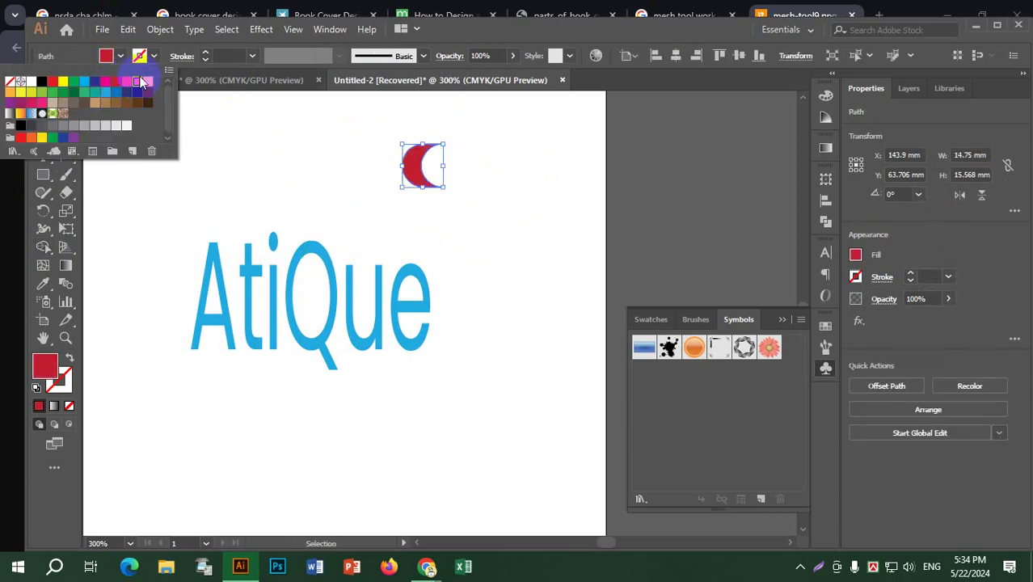
pyautogui.click(139, 83)
pyautogui.click(368, 135)
# Save the orange crescent as a new dynamic symbol with the Graphic export type.
pyautogui.moveTo(415, 164); pyautogui.dragTo(711, 404)
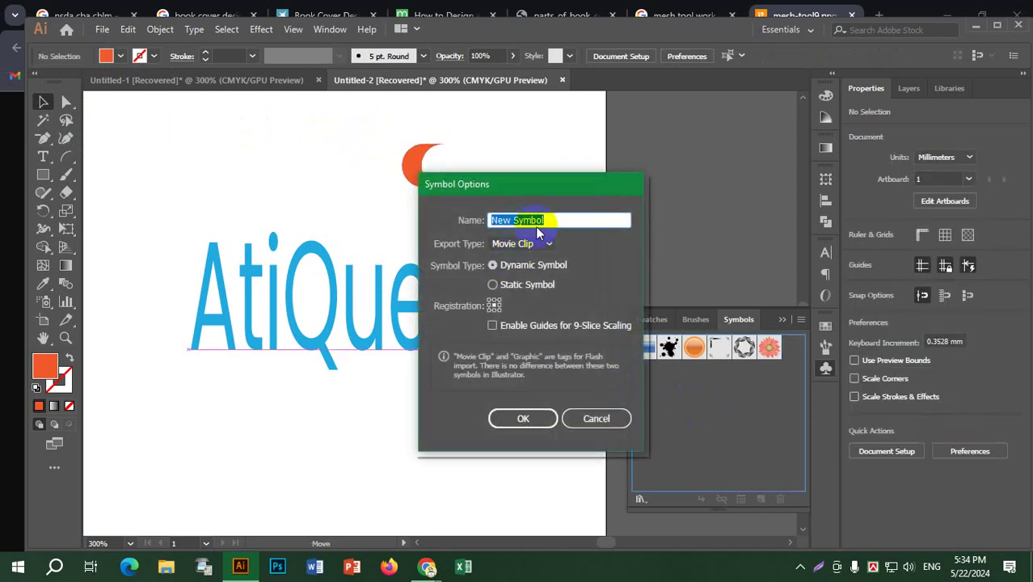
pyautogui.click(543, 245)
pyautogui.click(517, 278)
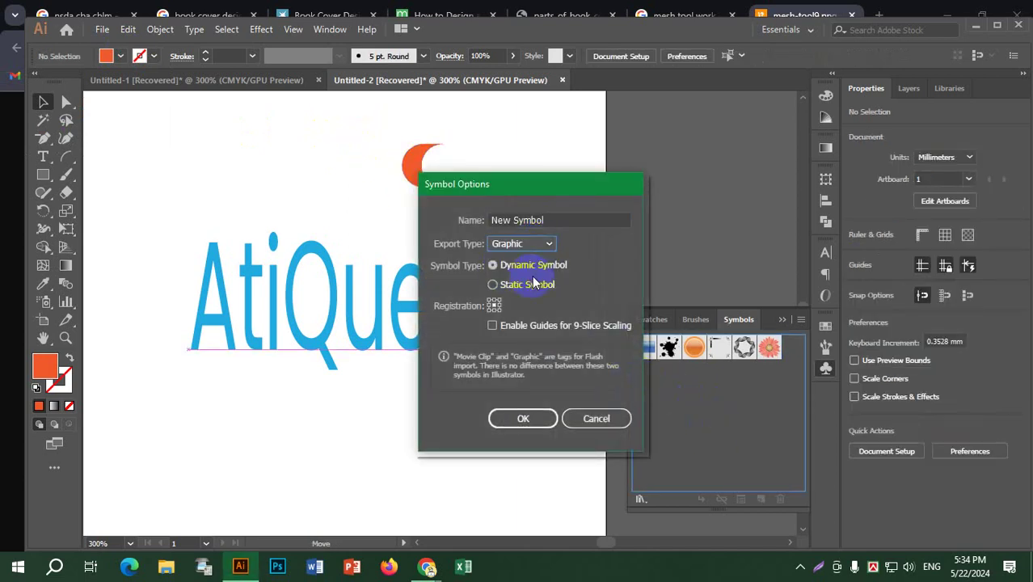
pyautogui.click(527, 425)
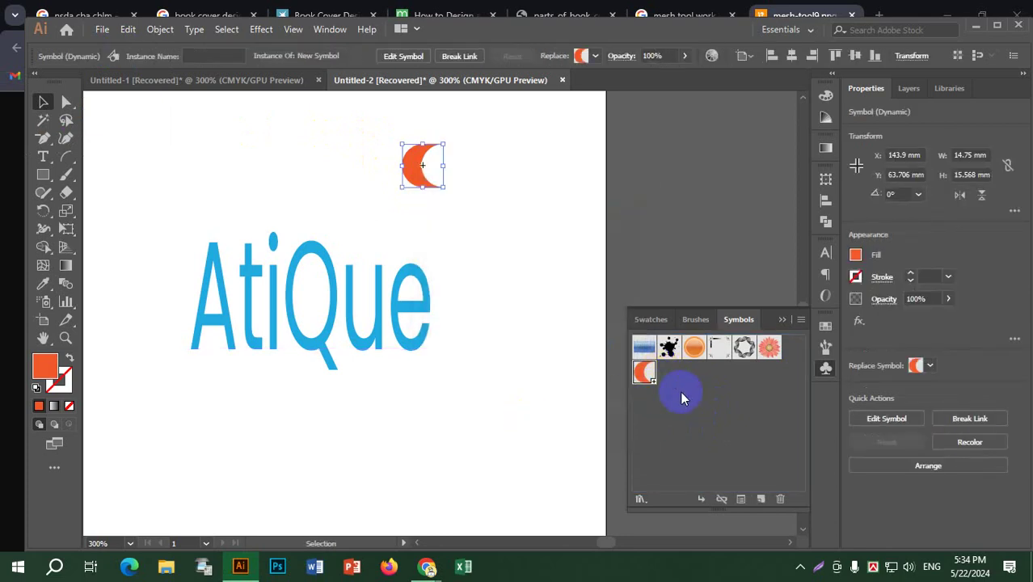
pyautogui.click(682, 391)
# Add the placeholder text "Lorem ipsum" and enlarge it to about 47 mm wide and 19 mm high, directly beside the crescent.
pyautogui.moveTo(543, 210); pyautogui.dragTo(388, 129)
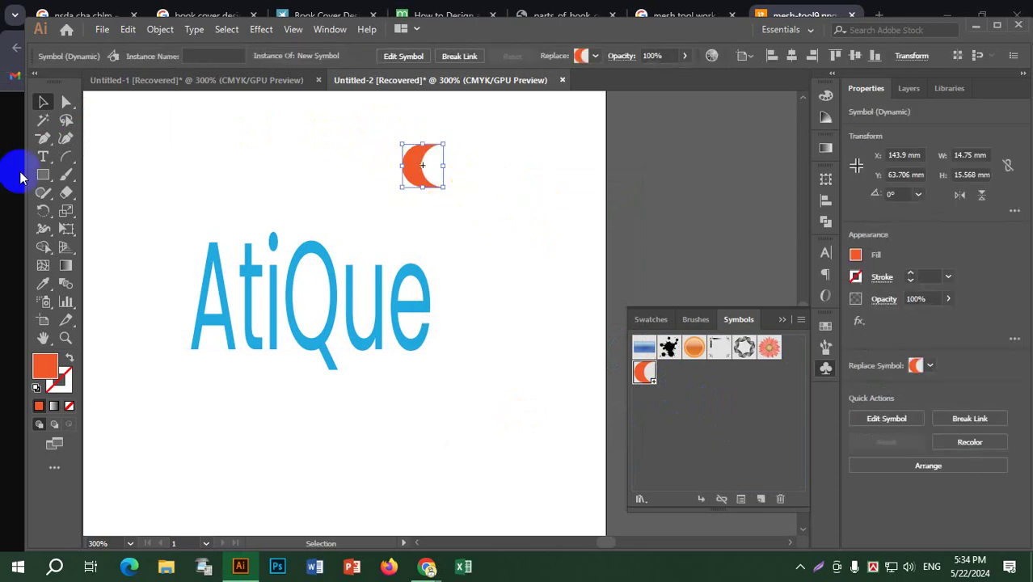
pyautogui.click(43, 156)
pyautogui.click(484, 156)
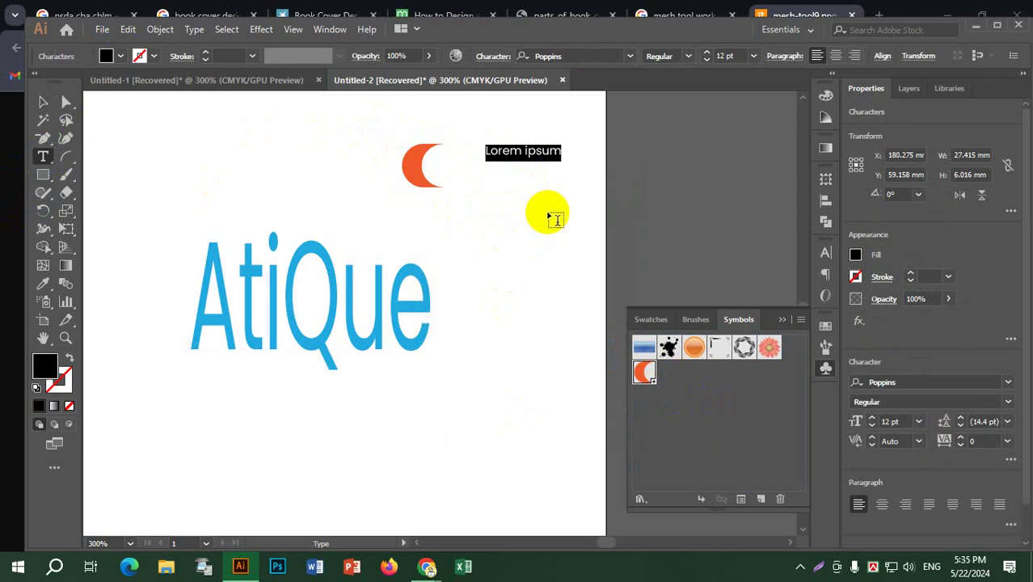
pyautogui.click(43, 101)
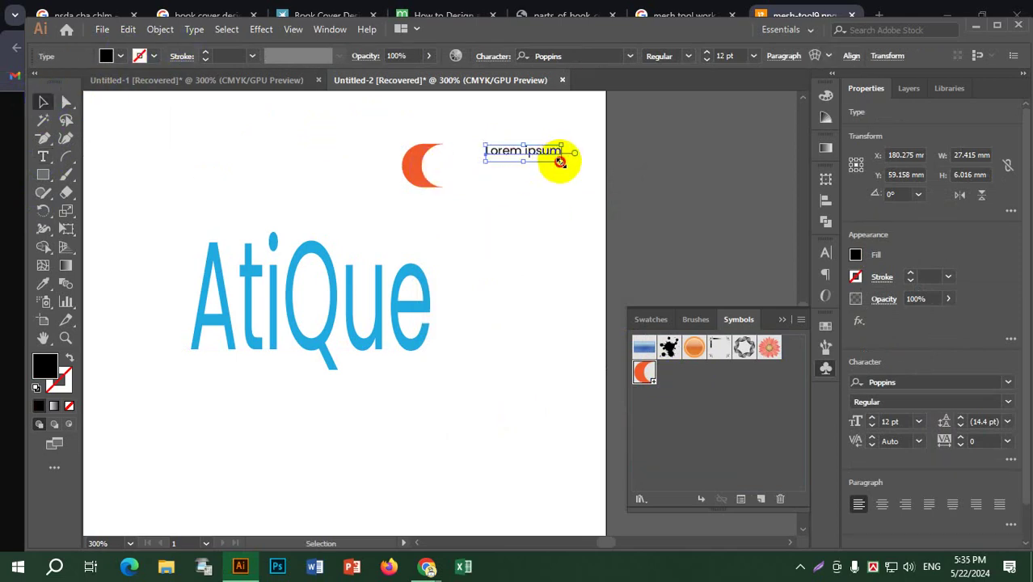
pyautogui.moveTo(560, 162); pyautogui.dragTo(528, 174)
pyautogui.click(525, 207)
pyautogui.click(479, 166)
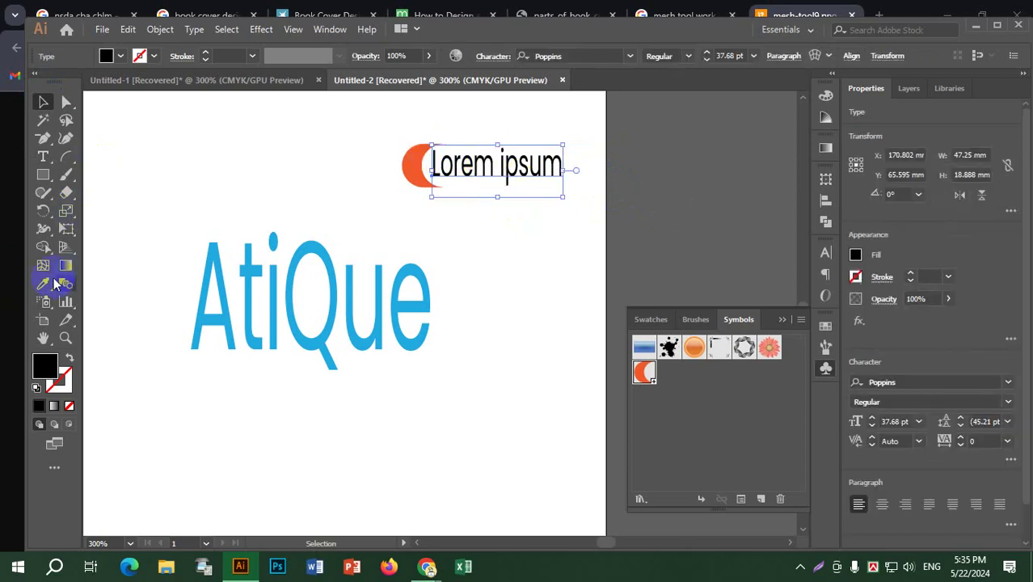
# Match the Lorem ipsum text's fill to the orange crescent with the Eyedropper.
pyautogui.click(45, 283)
pyautogui.click(410, 158)
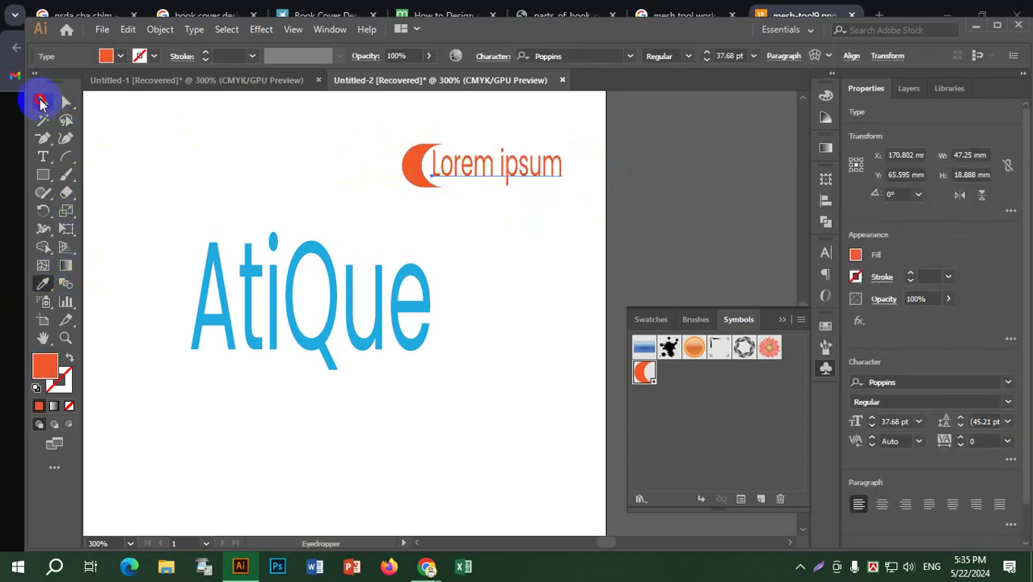
pyautogui.click(40, 101)
# Convert the orange Lorem ipsum text to outlines.
pyautogui.click(357, 127)
pyautogui.moveTo(547, 196); pyautogui.dragTo(436, 162)
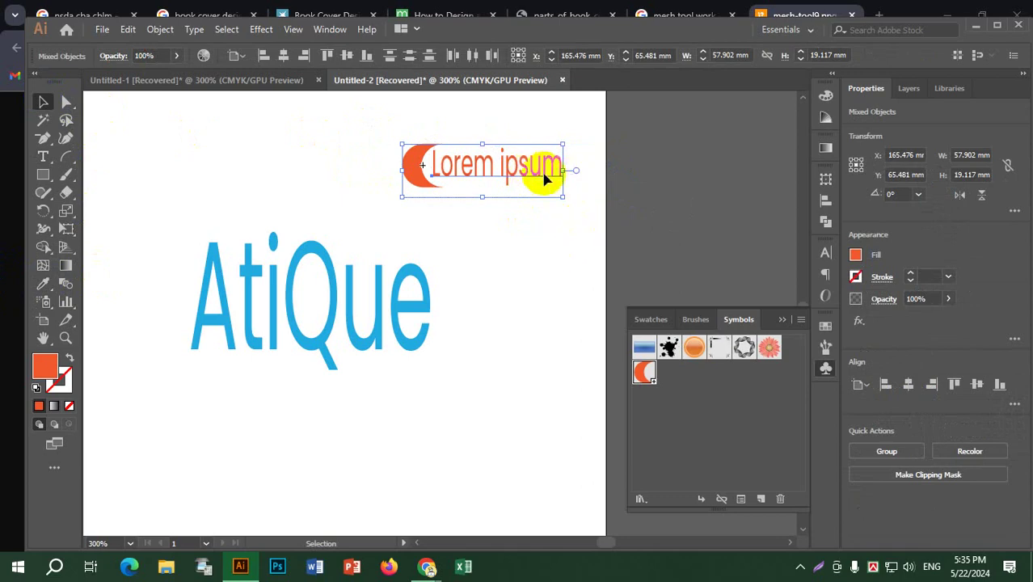
pyautogui.click(540, 173)
pyautogui.rightClick(539, 193)
pyautogui.click(576, 270)
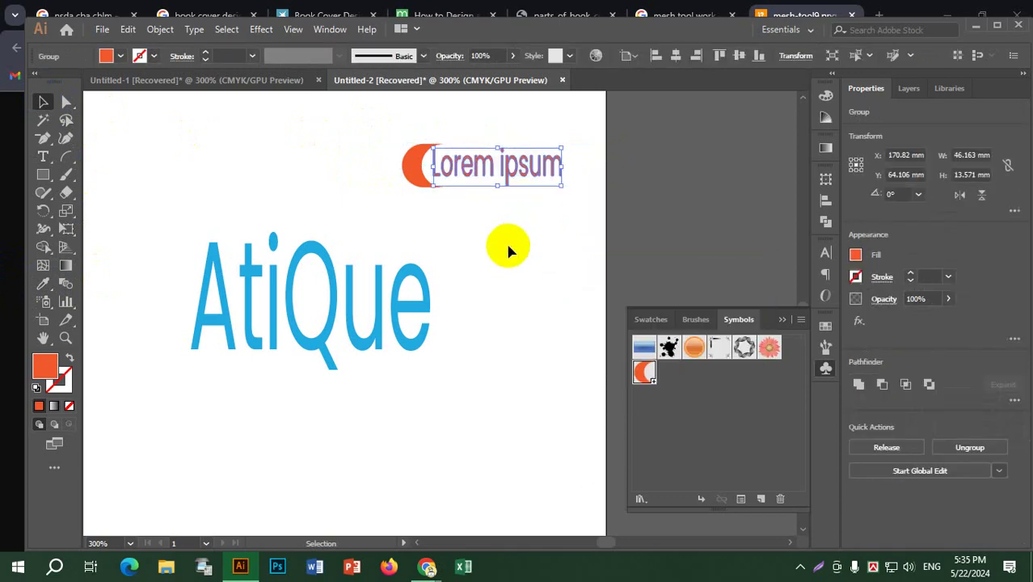
# Select the outlined Lorem ipsum lettering together with the orange crescent.
pyautogui.moveTo(357, 117); pyautogui.dragTo(602, 205)
pyautogui.press('a')
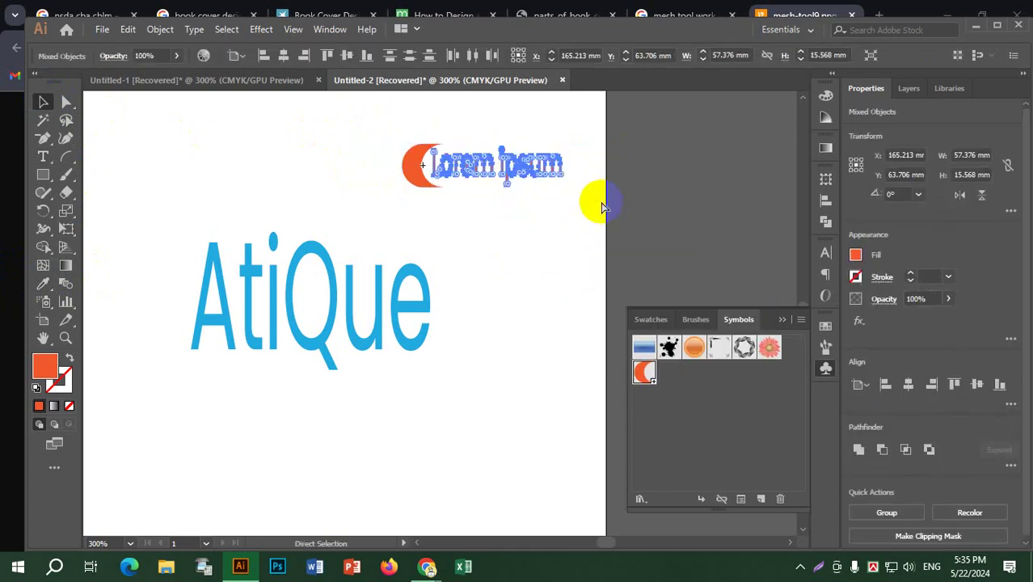
pyautogui.press('v')
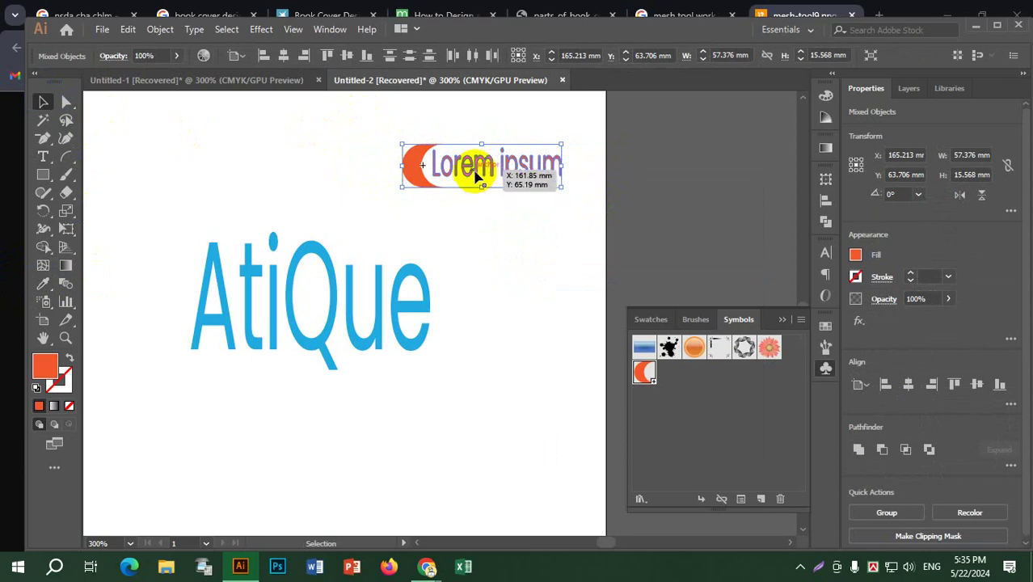